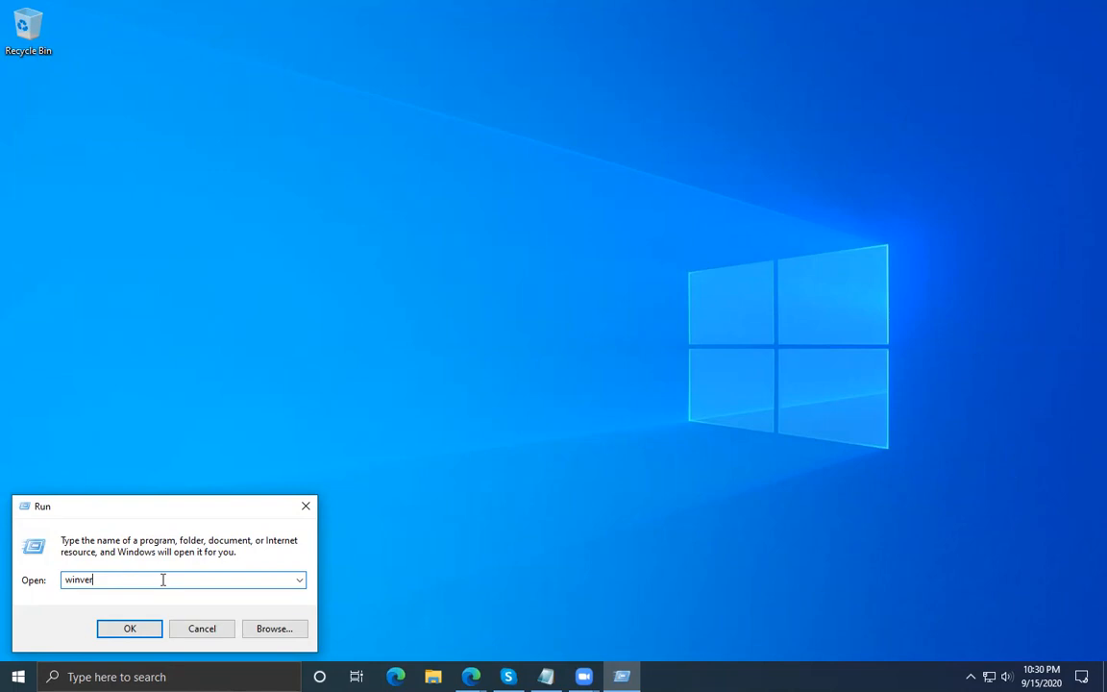
Run winver to check the installed Windows version and build, and close the version information.
key("Return")
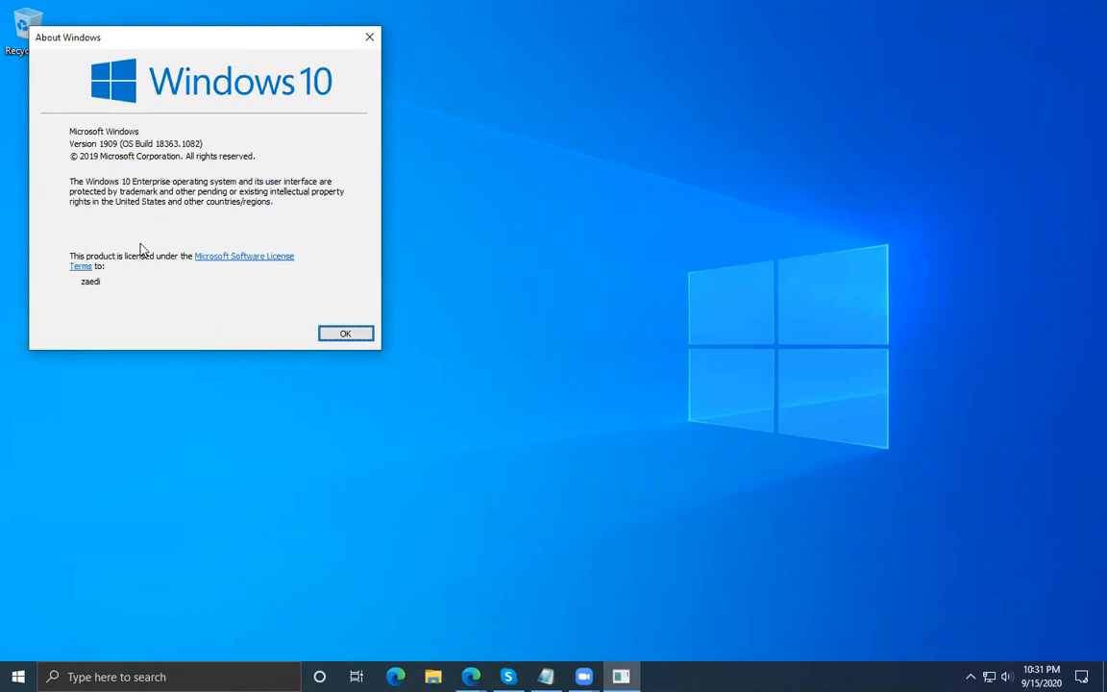
left_click(346, 334)
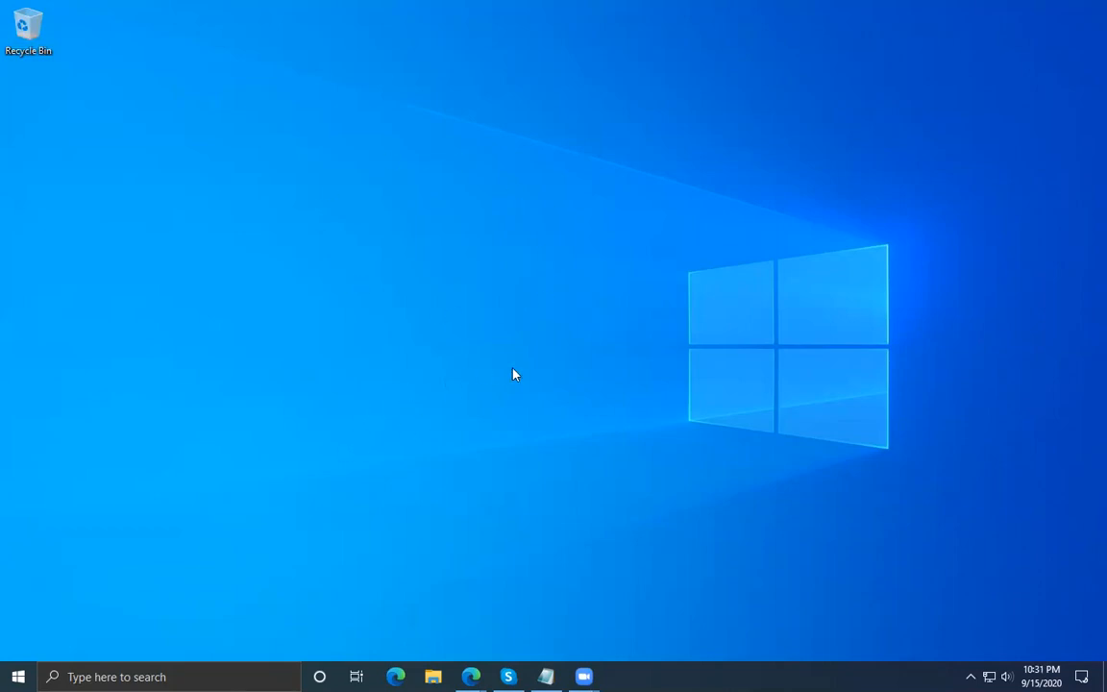
Open Programs and Features in Control Panel and bring up the dialog for turning Windows features on or off.
left_click(18, 676)
type("c")
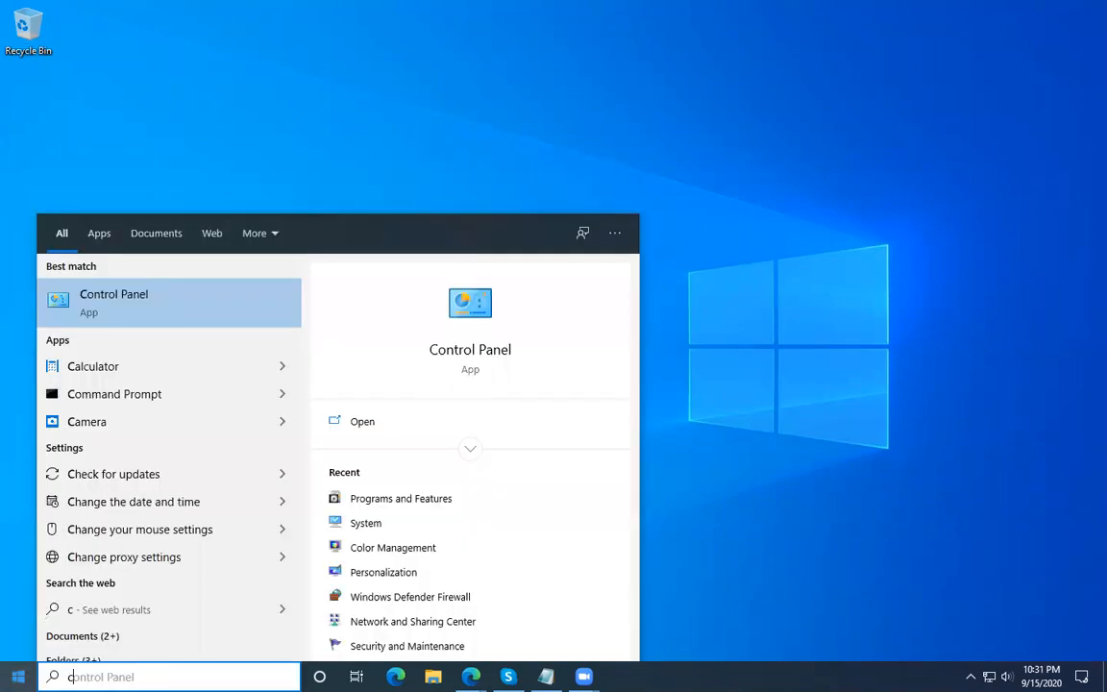
left_click(106, 299)
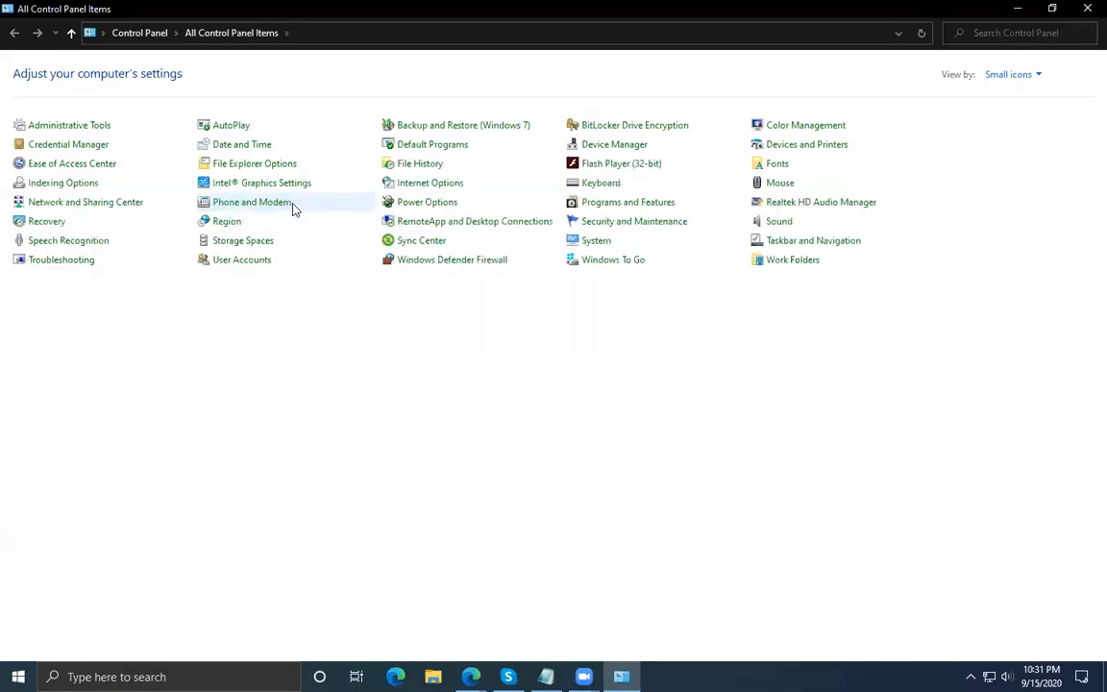
left_click(621, 205)
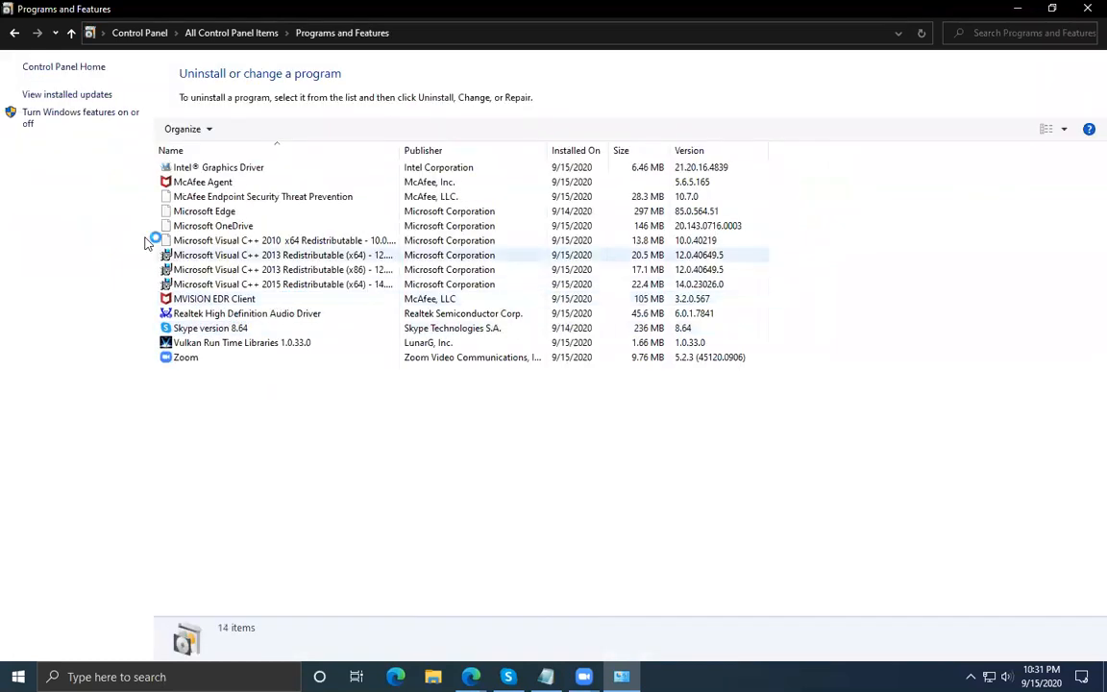
left_click(78, 113)
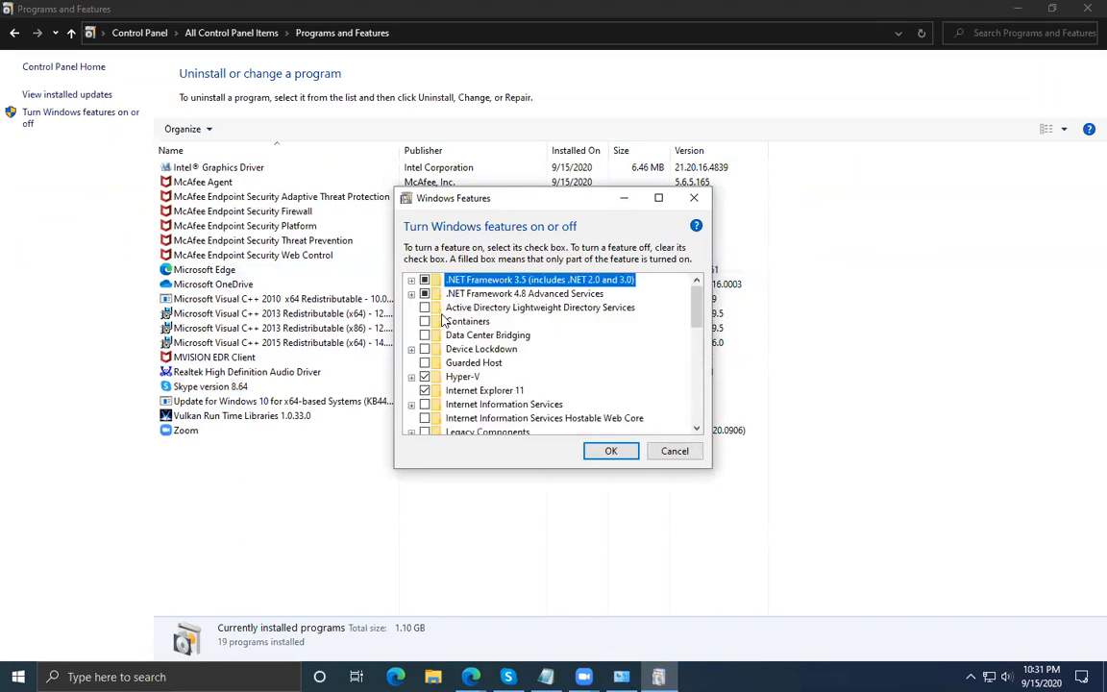
Review the Hyper-V Management Tools and Hyper-V Platform subfeatures, and close the features dialog and Control Panel without changes.
left_click(412, 376)
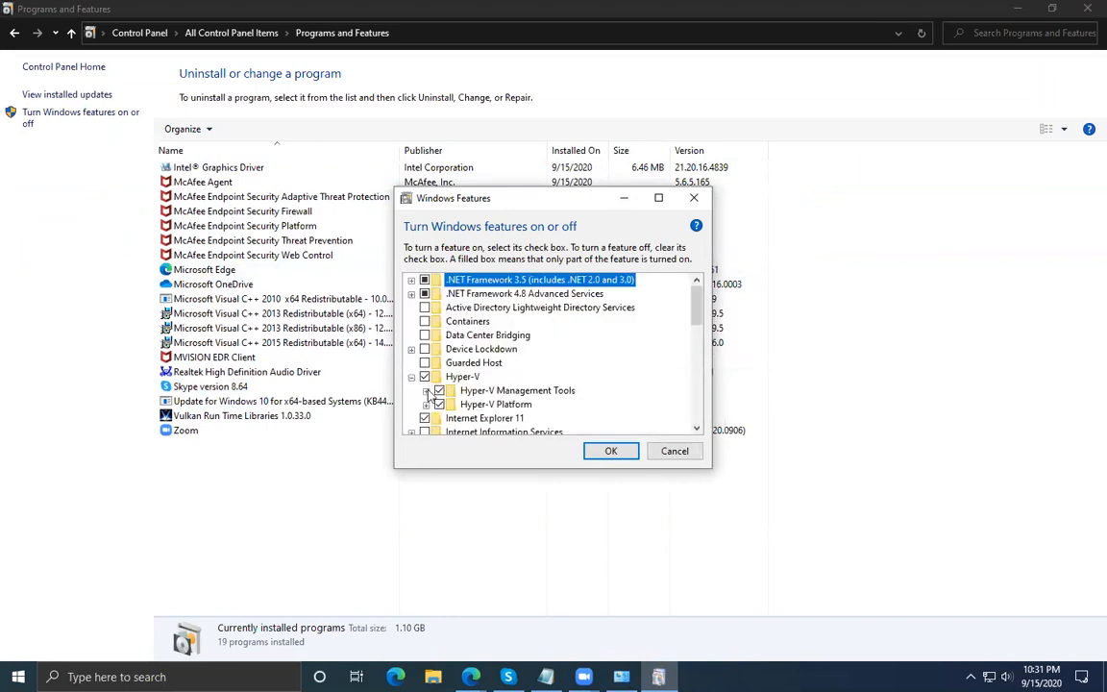
left_click(425, 390)
scroll(432, 409, "down", 1)
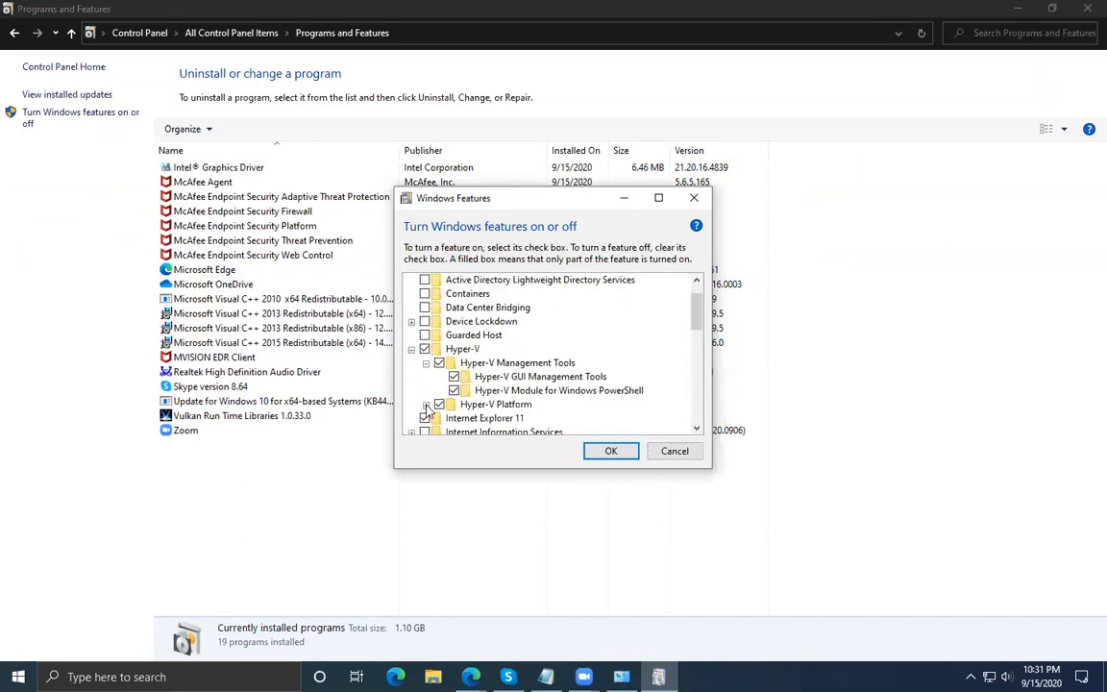
left_click(427, 404)
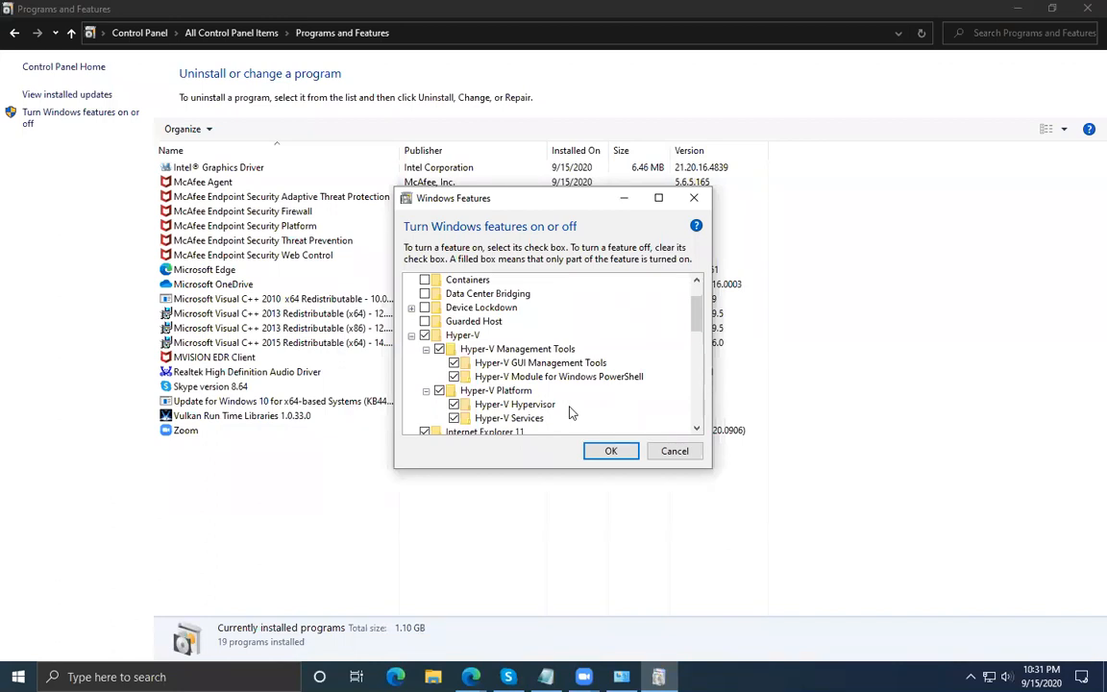
left_click(668, 453)
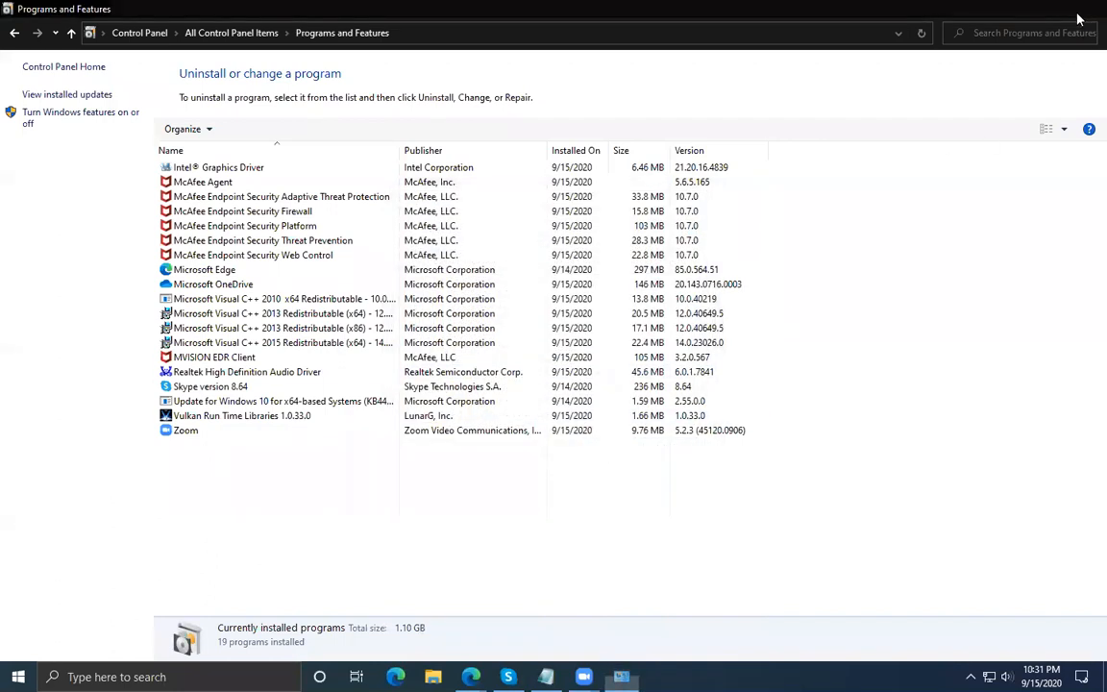
left_click(1080, 11)
Open the network adapter list from the Ethernet settings and select the vEthernet (Default Switch) adapter.
right_click(988, 677)
left_click(956, 650)
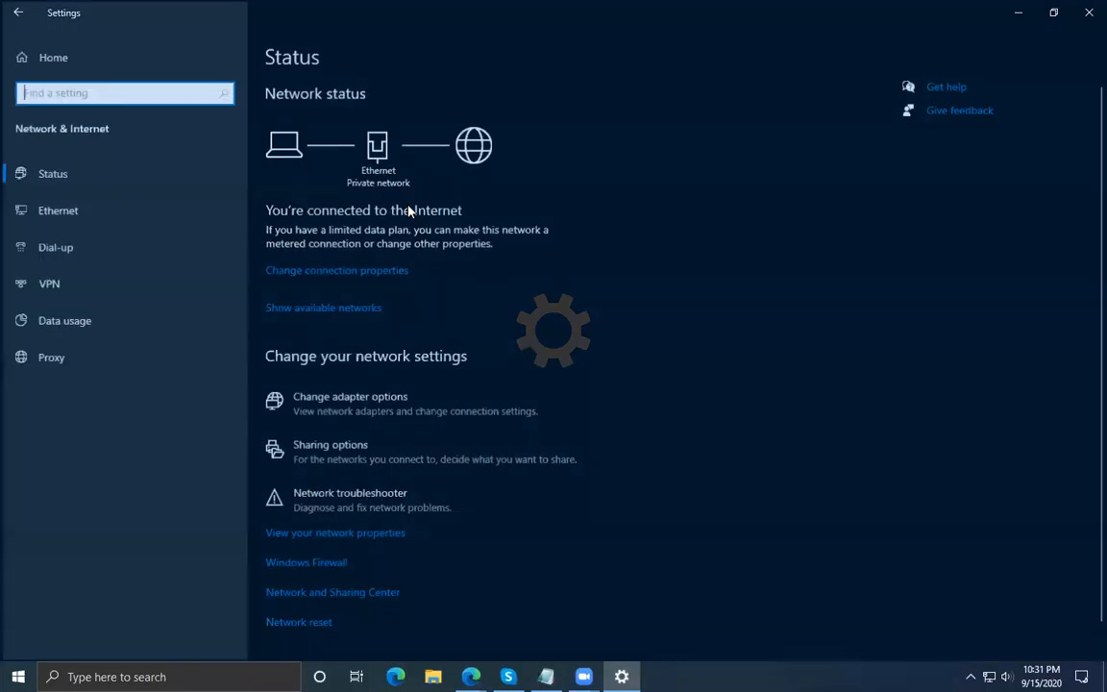
left_click(101, 213)
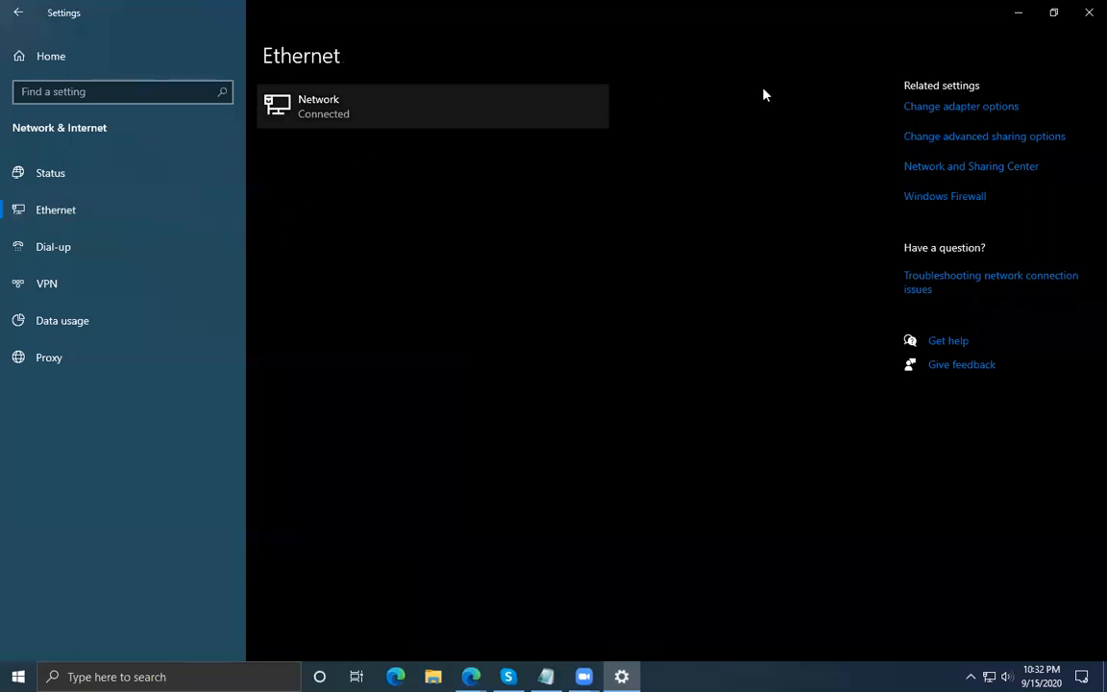
left_click(979, 108)
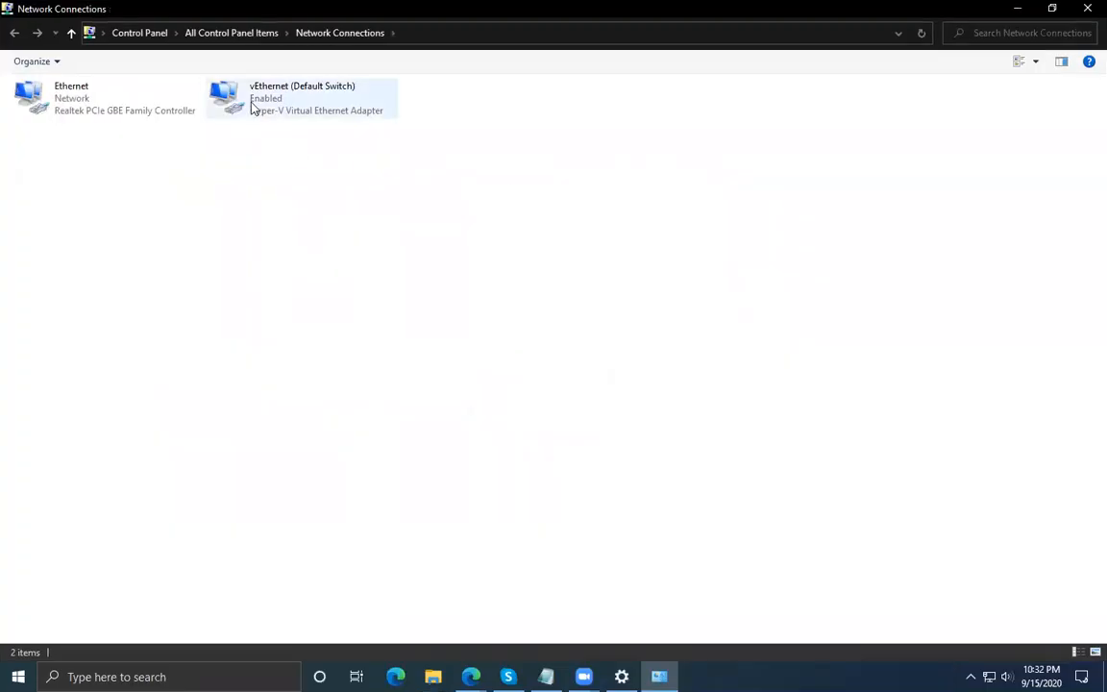
left_click(252, 108)
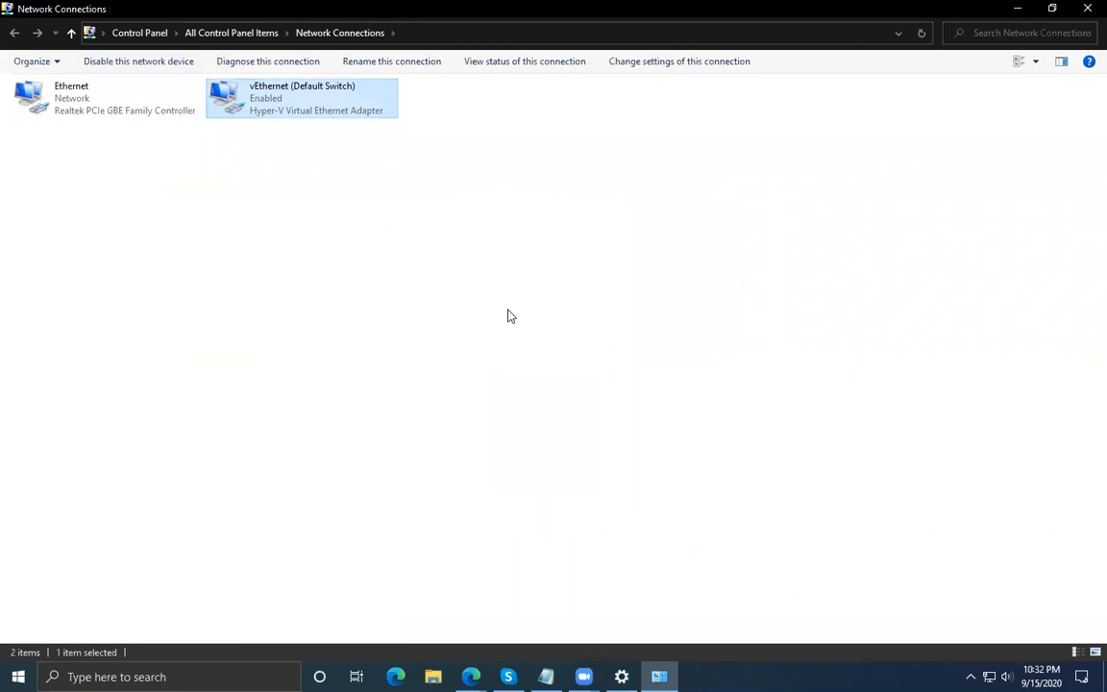
left_click(18, 677)
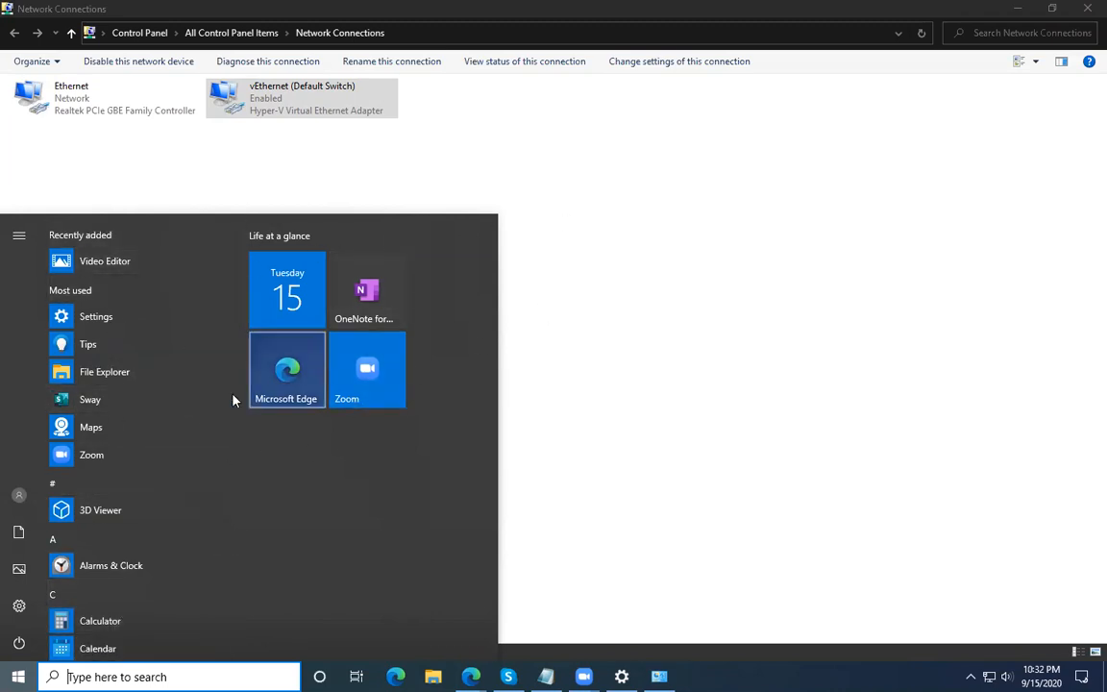
left_click(806, 160)
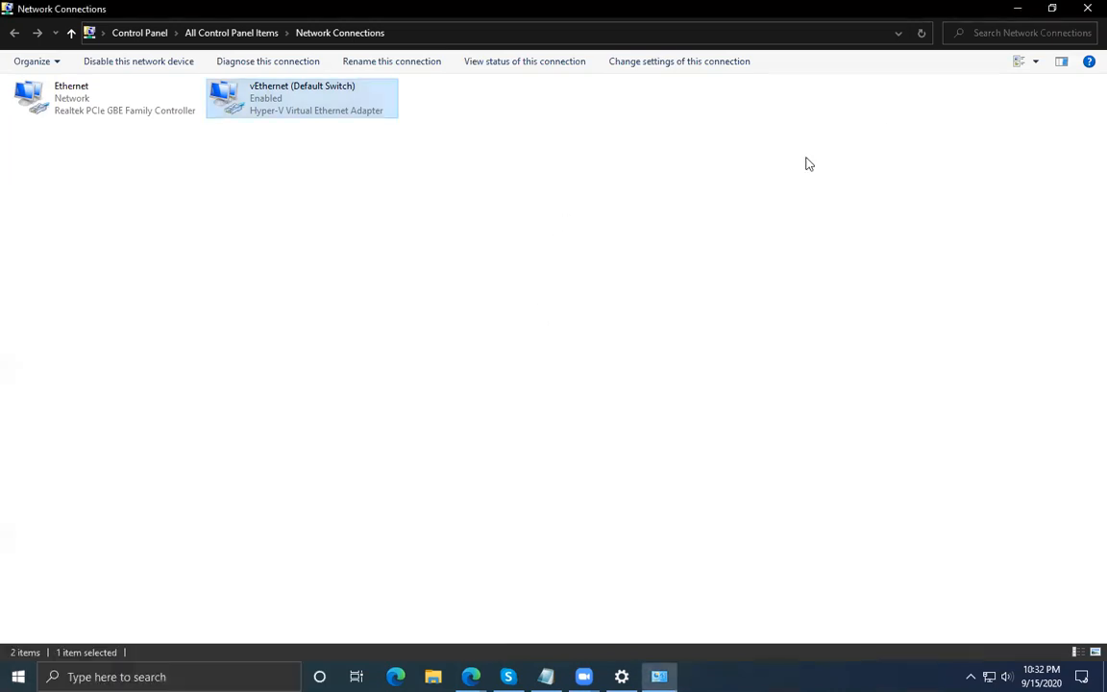
left_click(281, 114)
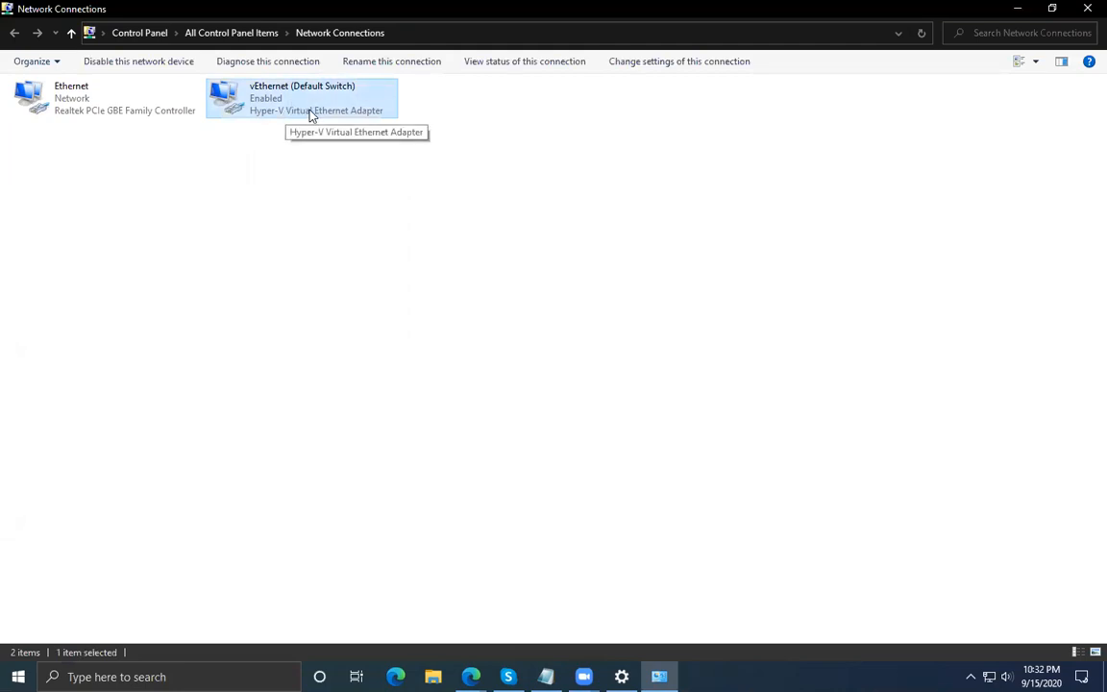
View the physical Ethernet adapter's connection details, close its status dialogs and select vEthernet (Default Switch).
left_click(53, 106)
right_click(64, 109)
left_click(106, 133)
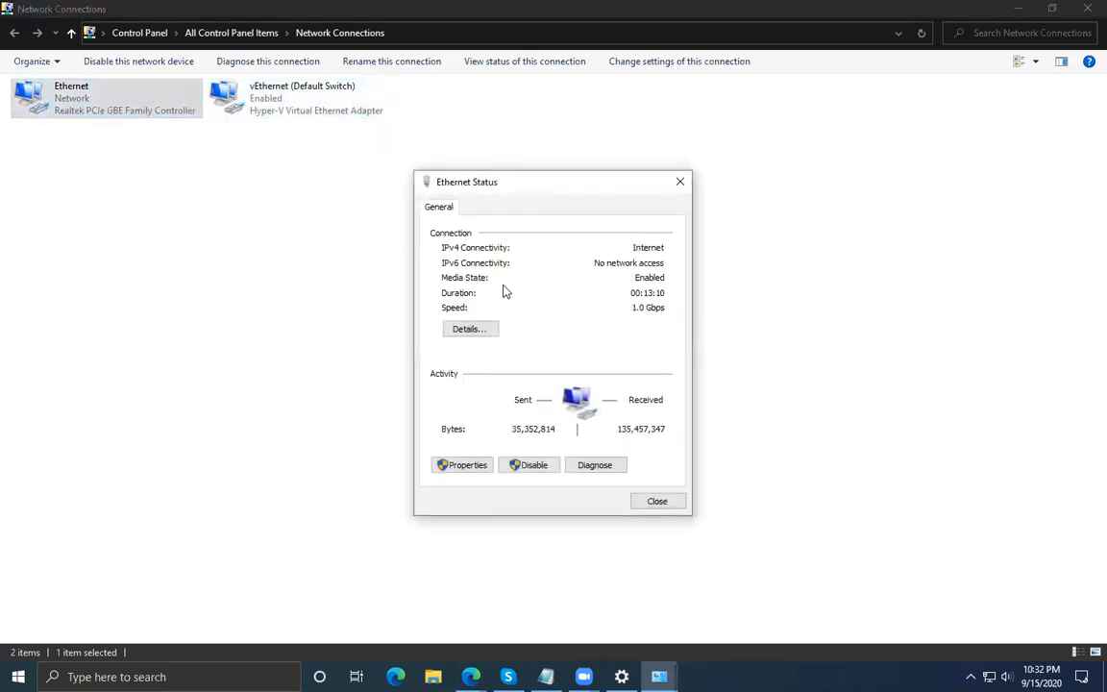
left_click(485, 328)
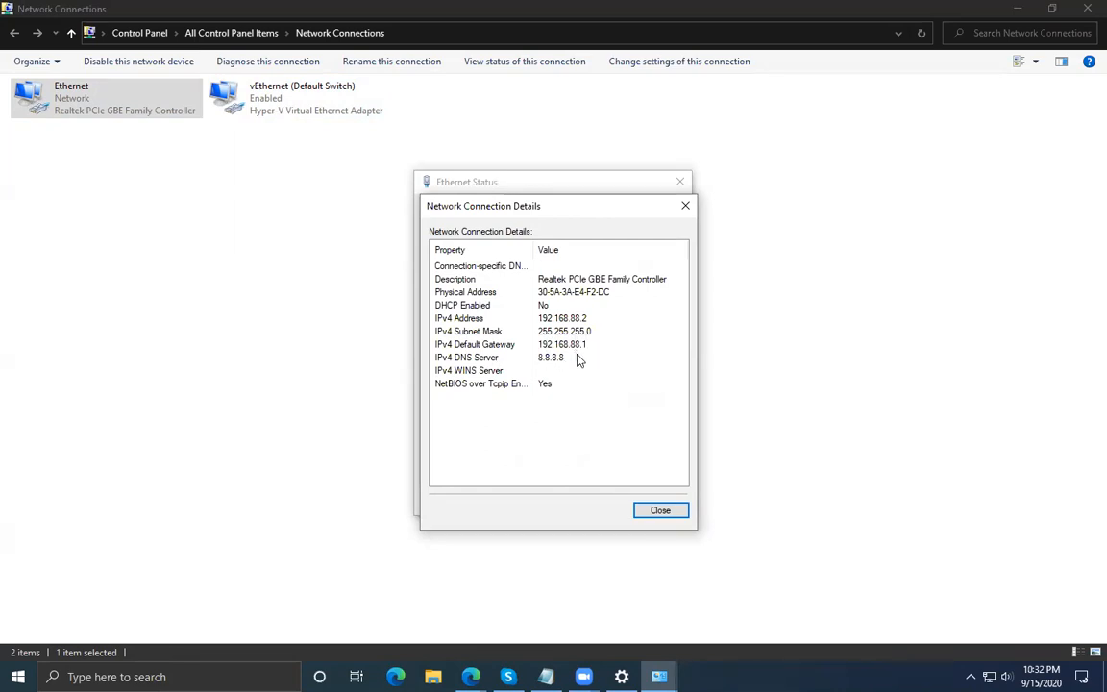
left_click(653, 510)
left_click(654, 503)
left_click(276, 111)
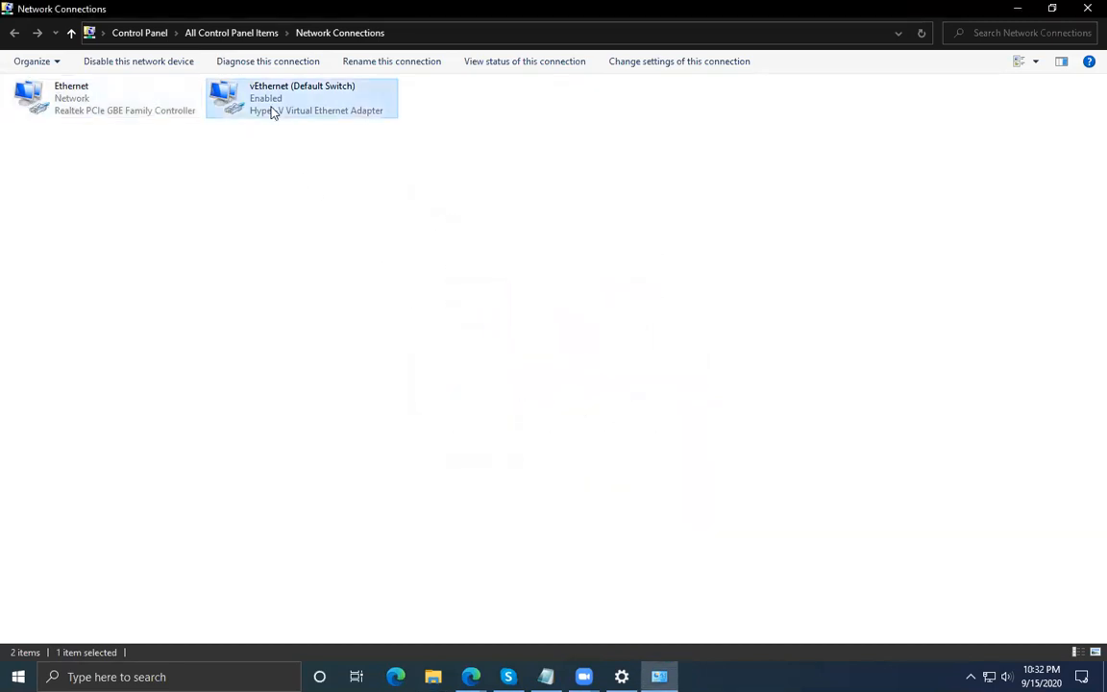
left_click(17, 676)
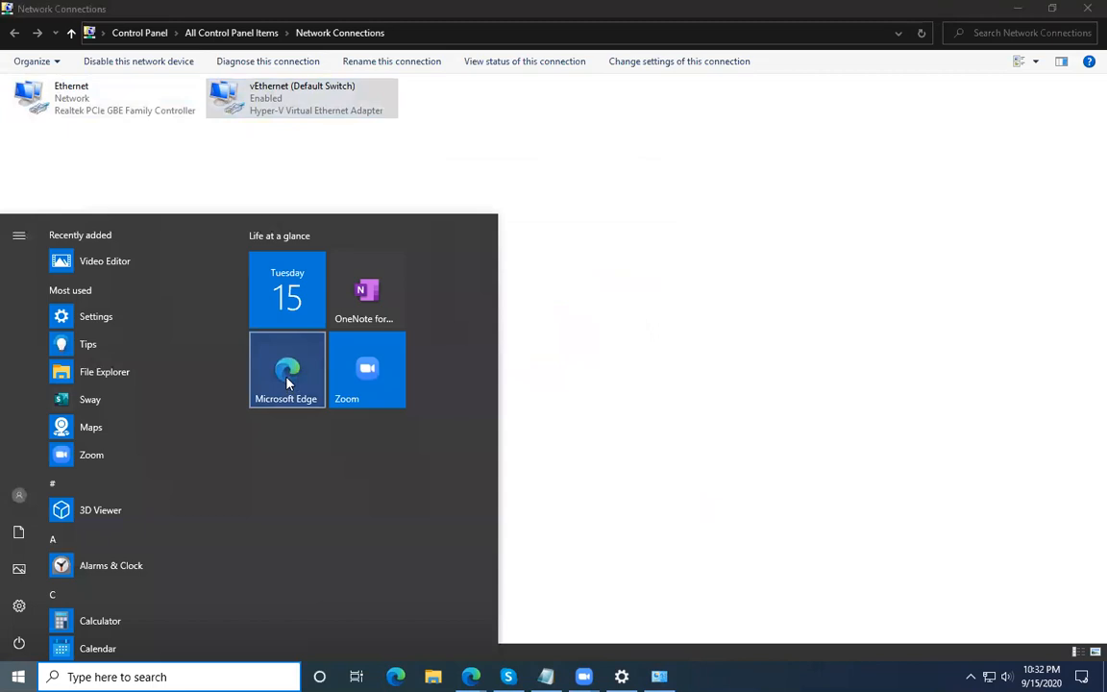
type("hp")
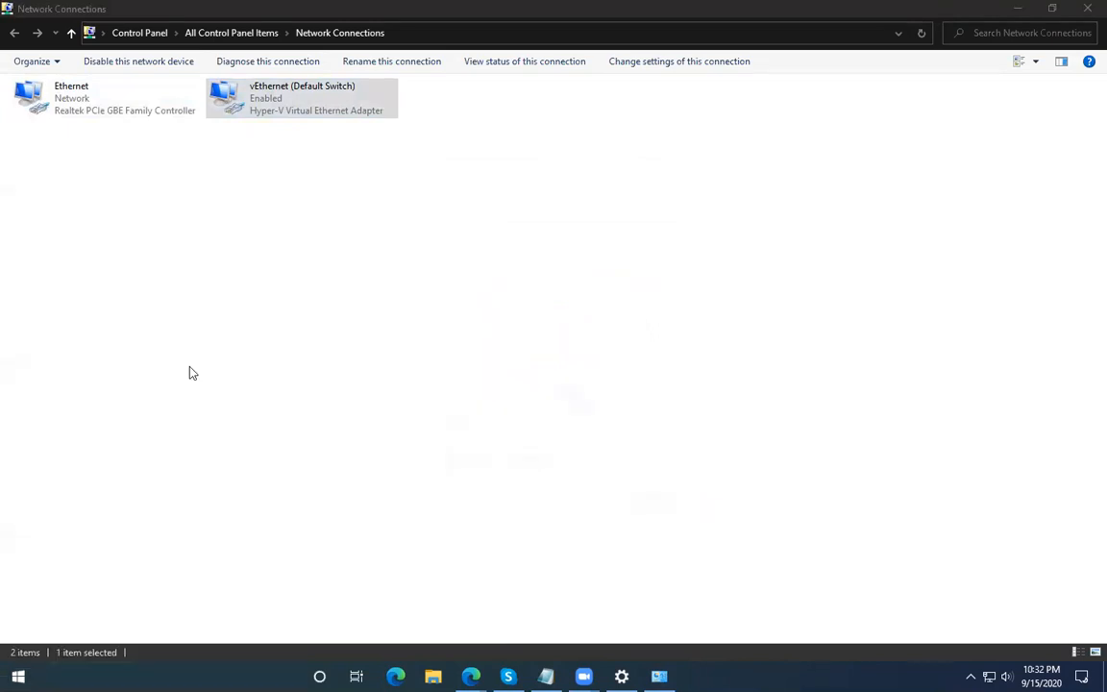
type("ye")
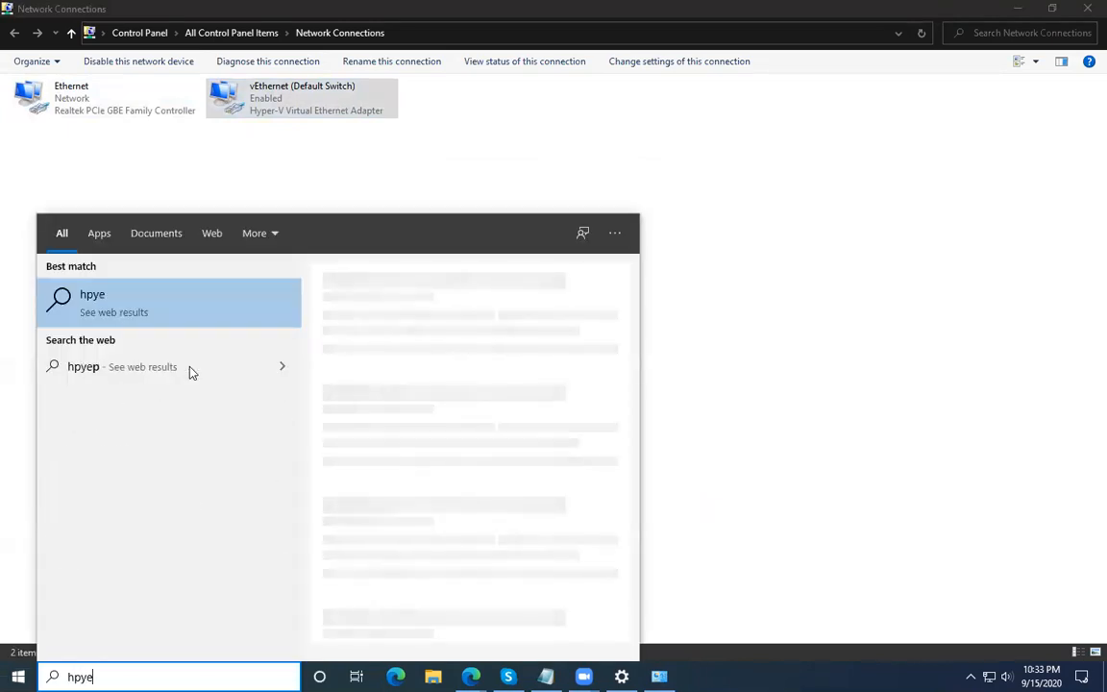
key("BackSpace")
key("BackSpace")
type("er")
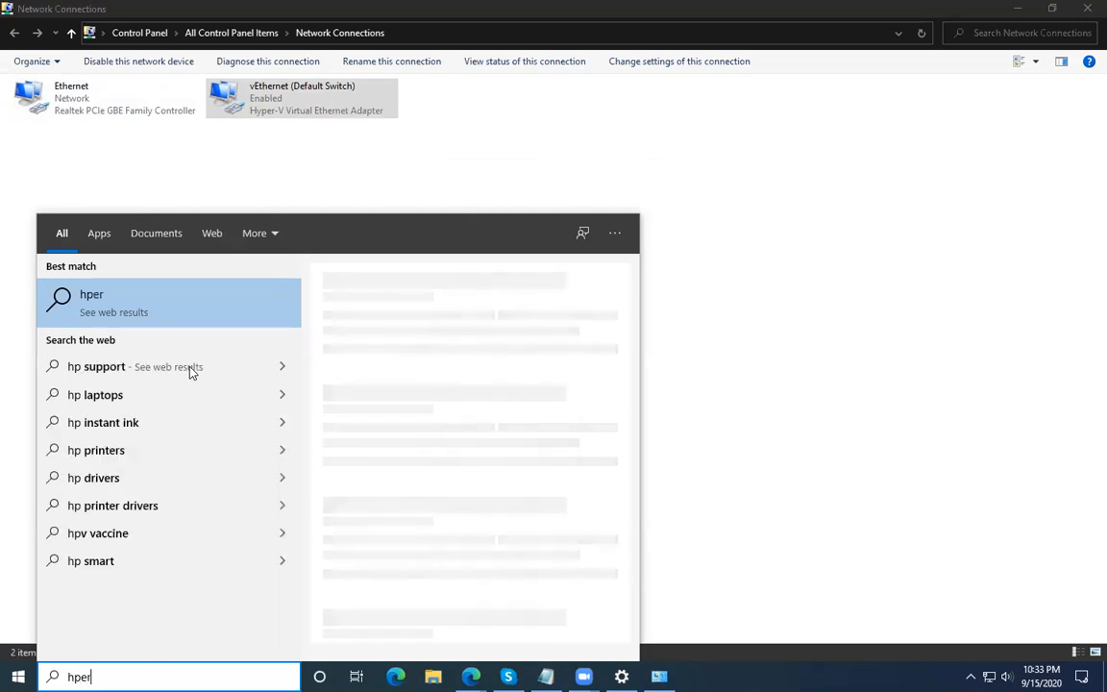
left_click(168, 308)
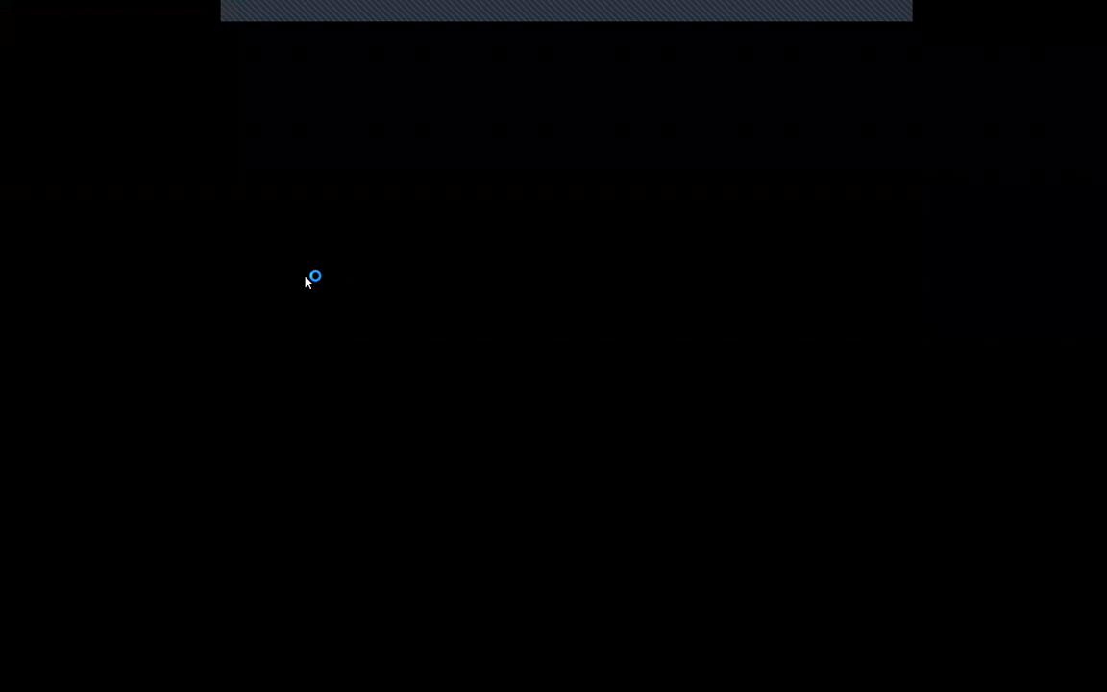
Search Windows for "hyper" and launch Hyper-V Manager.
key("super")
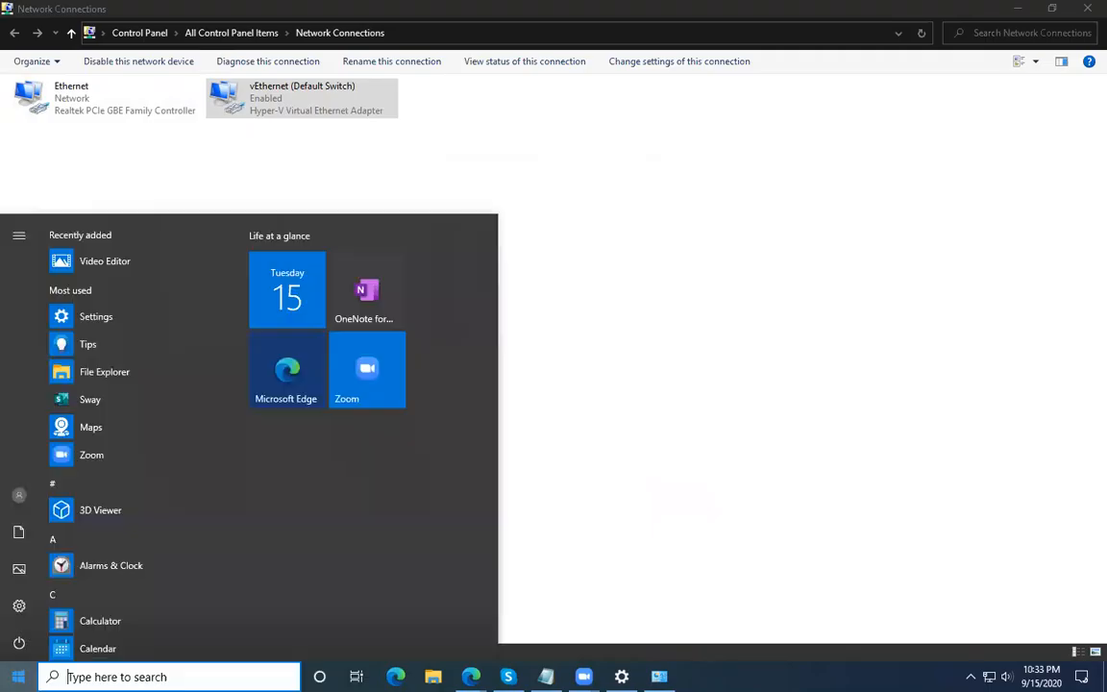
type("hyper")
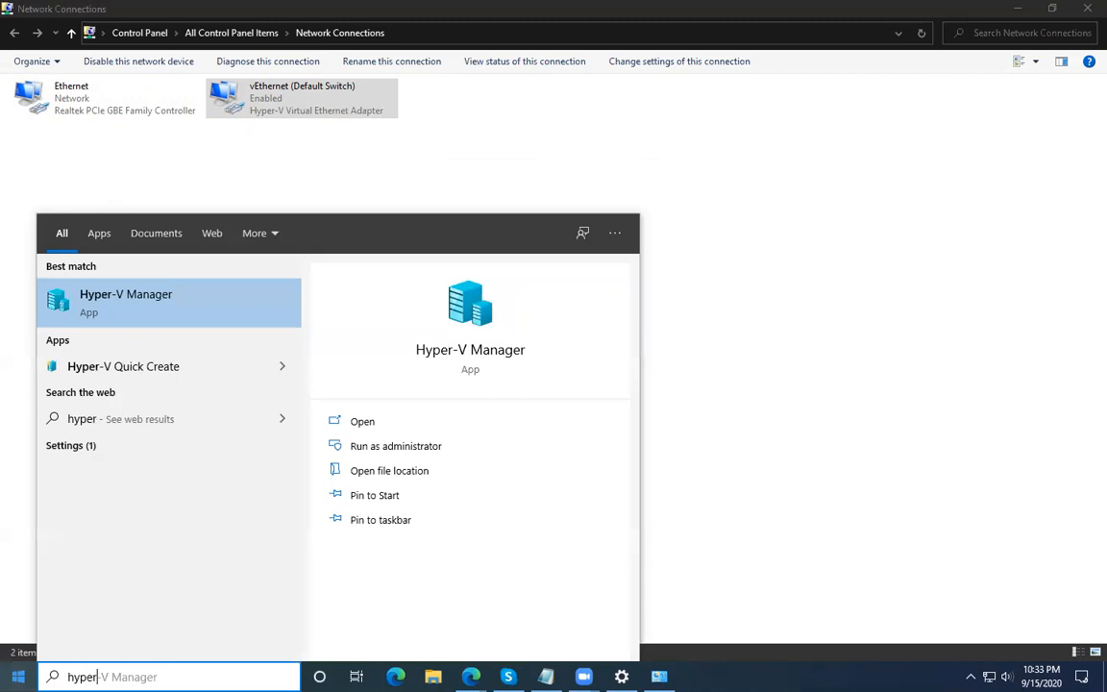
left_click(129, 303)
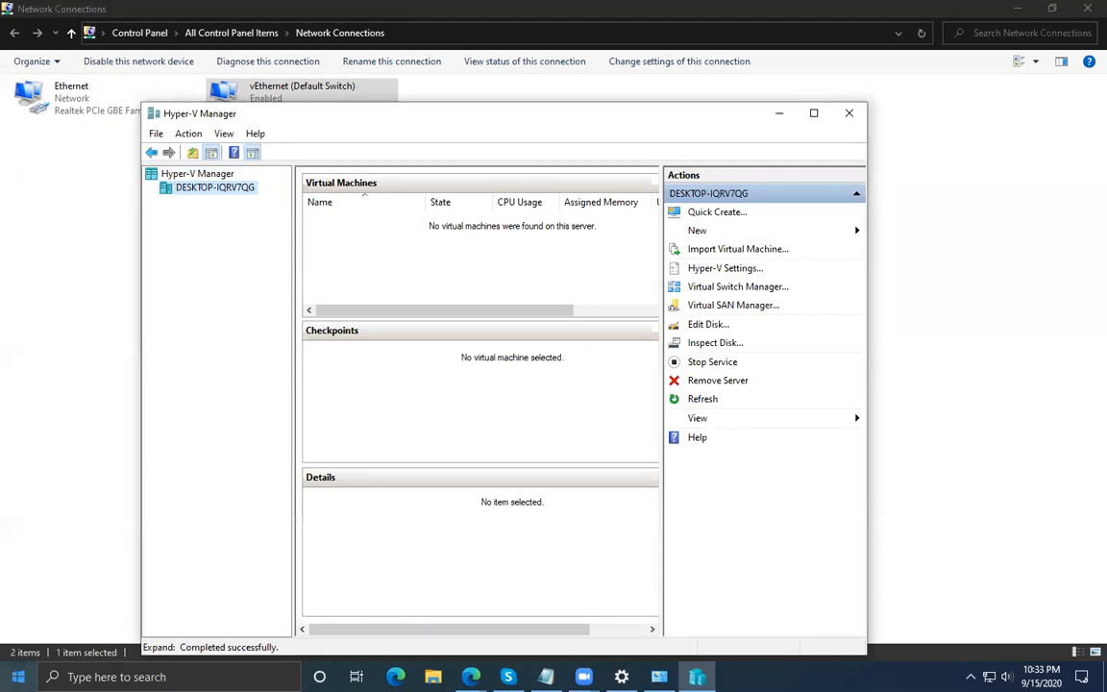
Open the properties of This PC from File Explorer to review the computer's basic system information.
key("super")
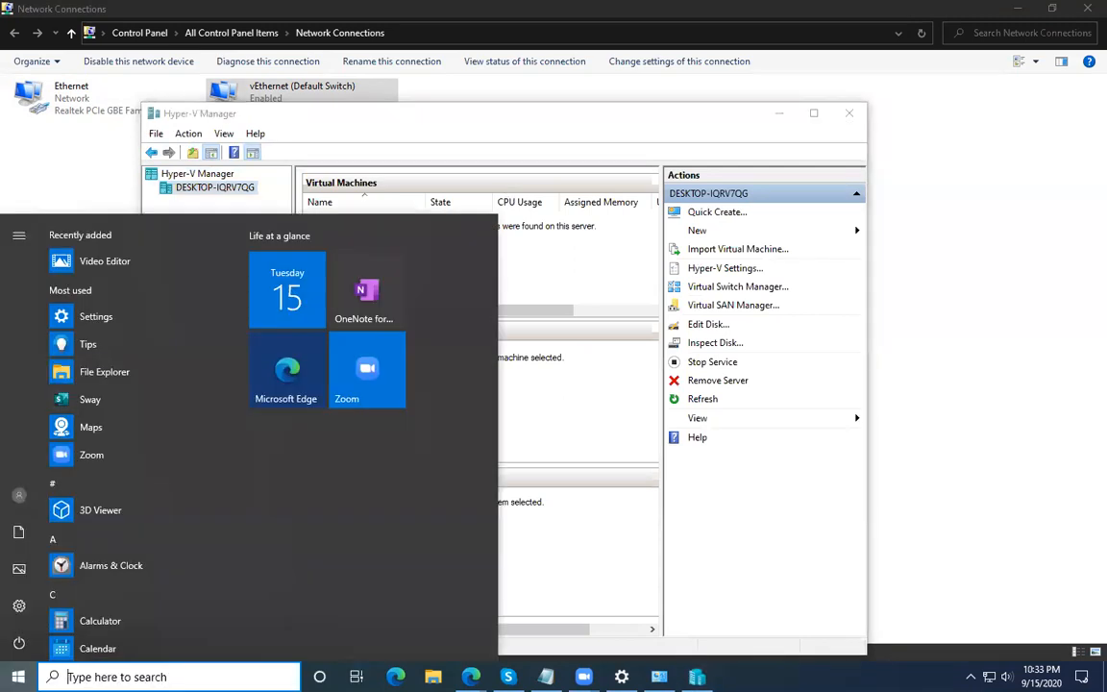
left_click(435, 674)
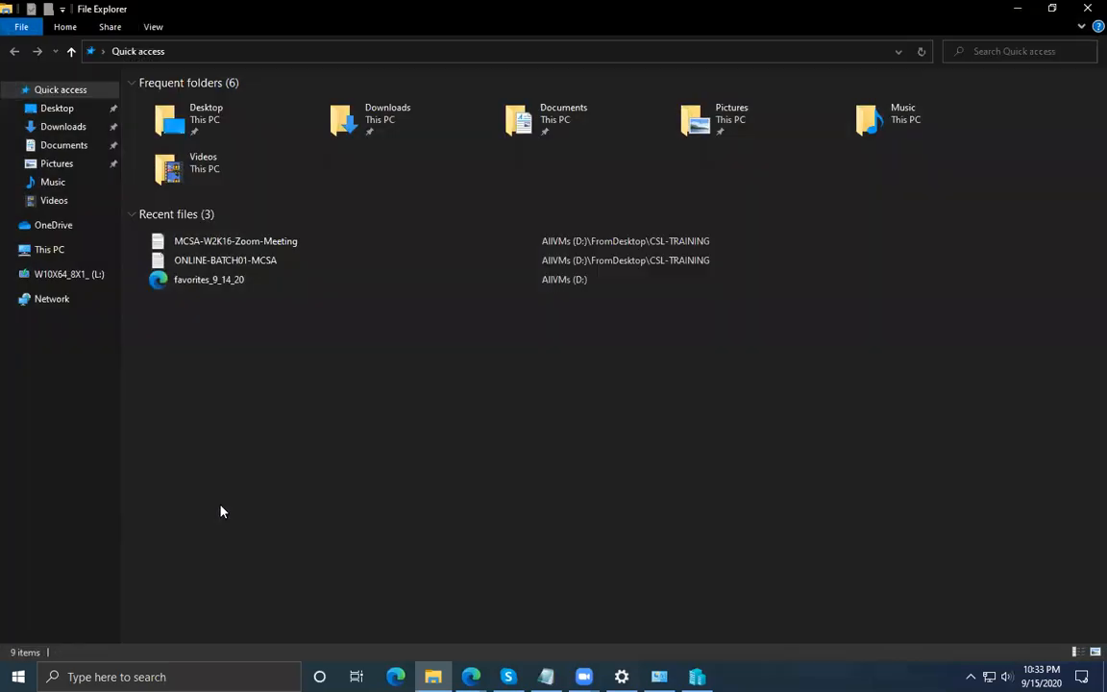
right_click(44, 250)
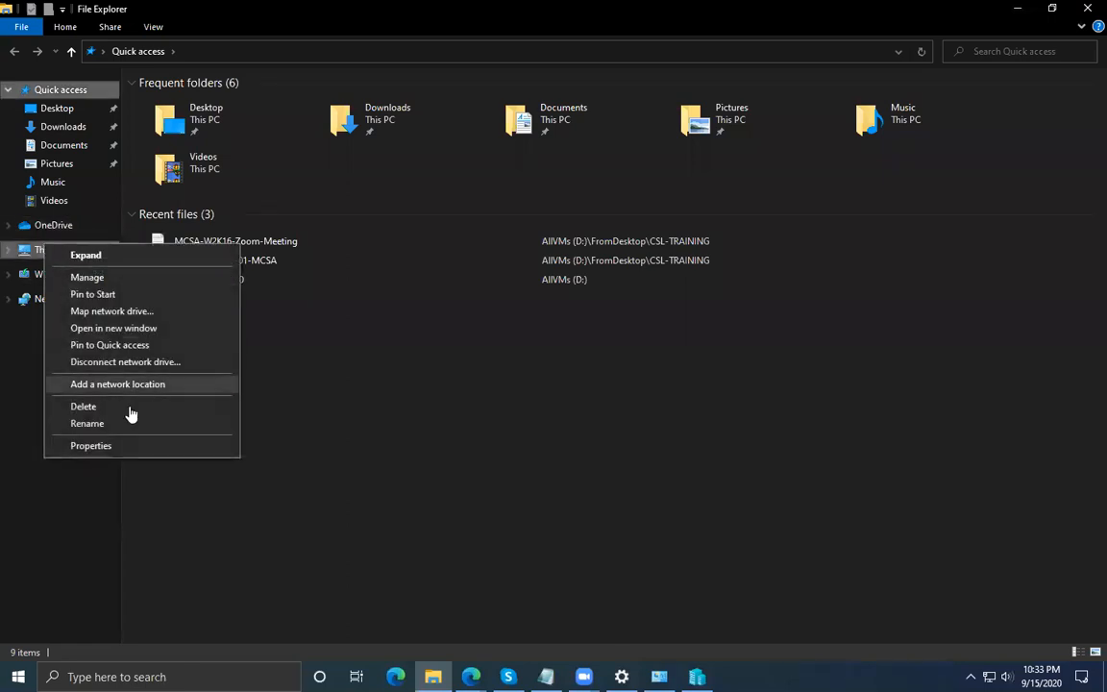
left_click(114, 448)
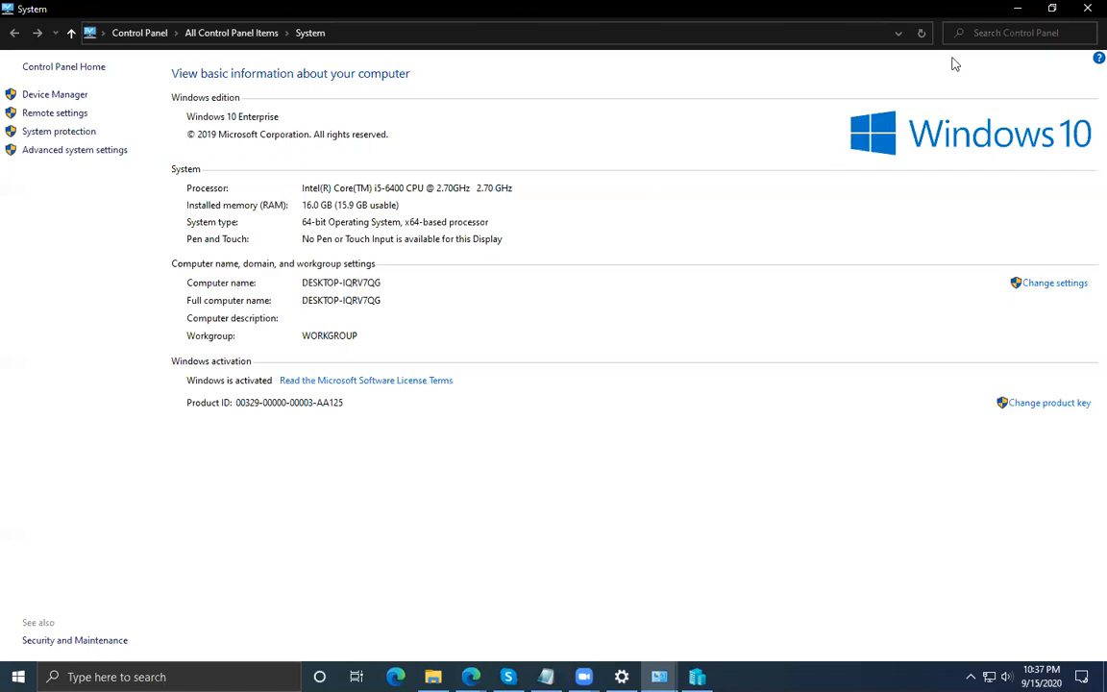
Return to Hyper-V Manager and maximize its window.
key("super+e")
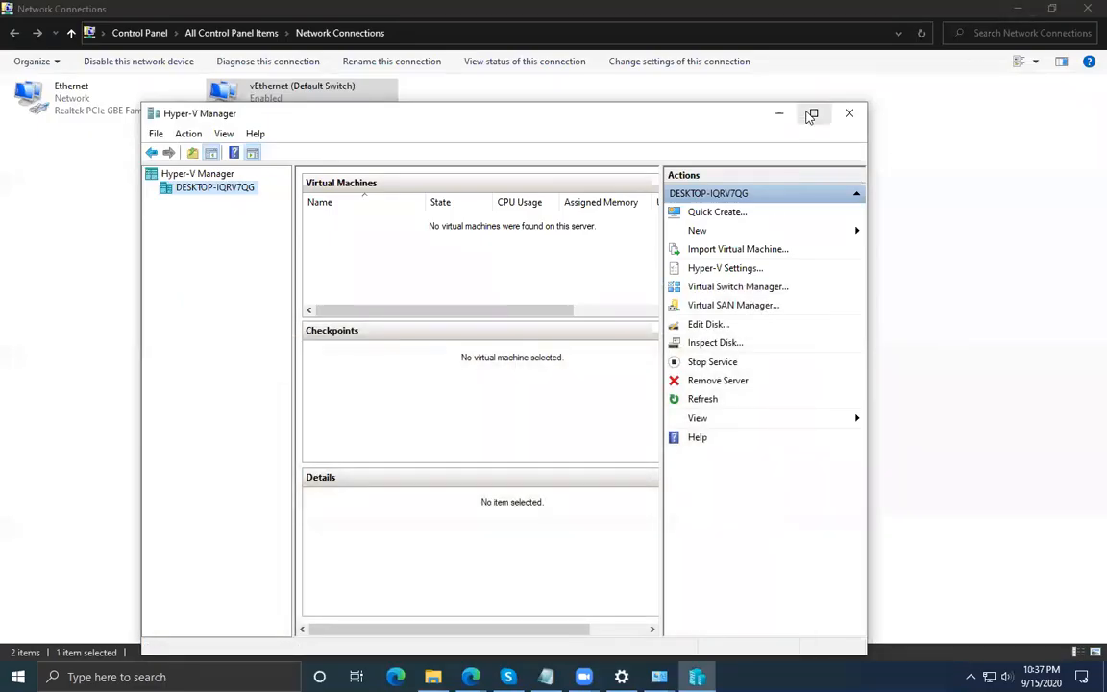
left_click(808, 113)
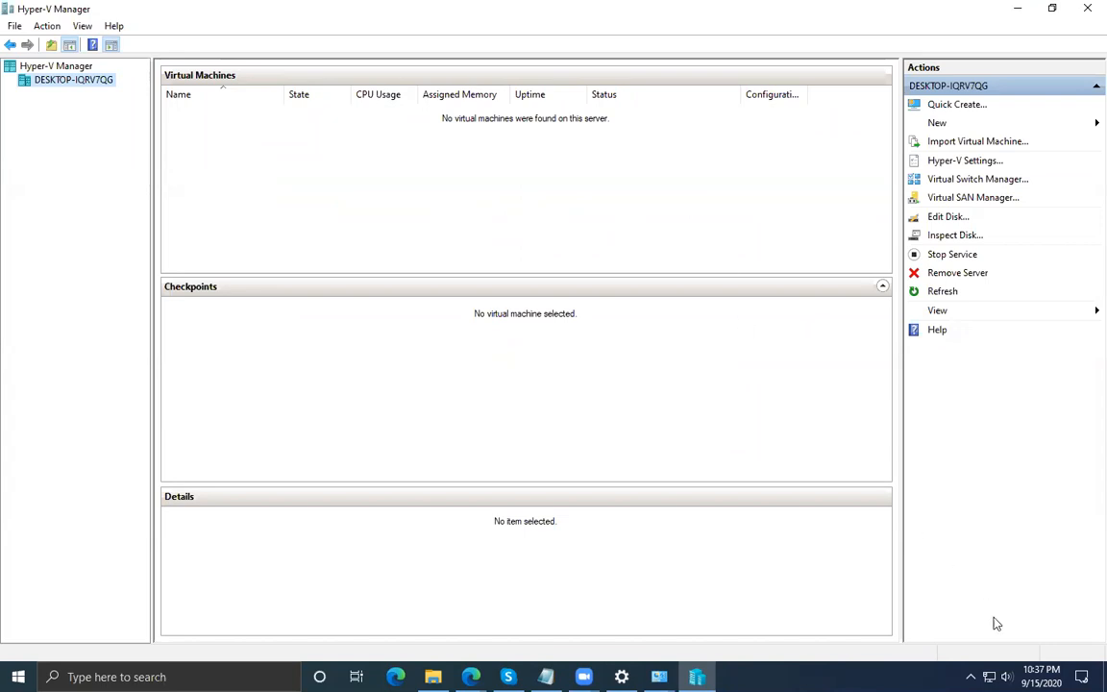
View the connection details of the vEthernet (Default Switch) adapter, highlight its IPv4 address entry, and close both status dialogs.
left_click(660, 676)
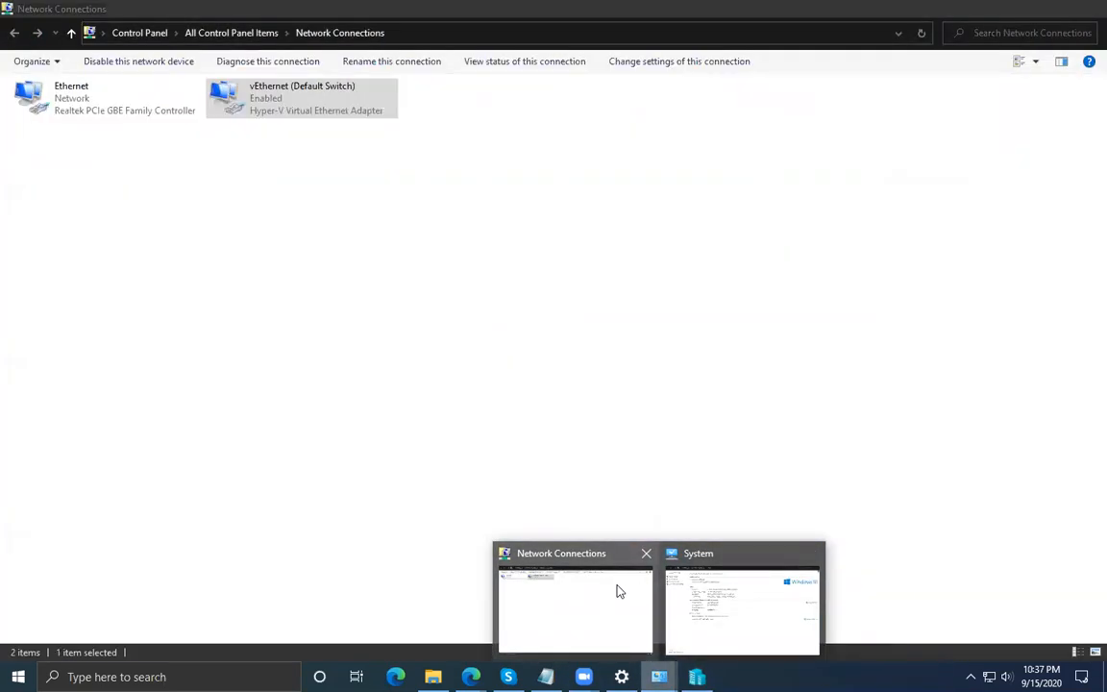
left_click(617, 588)
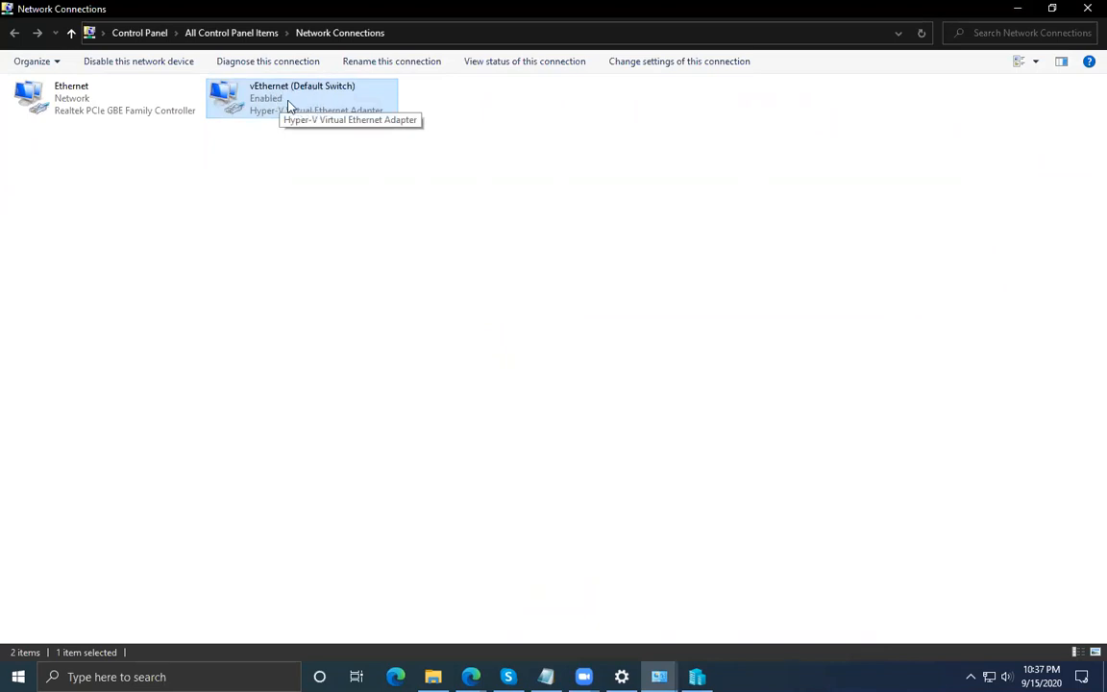
right_click(263, 106)
left_click(316, 136)
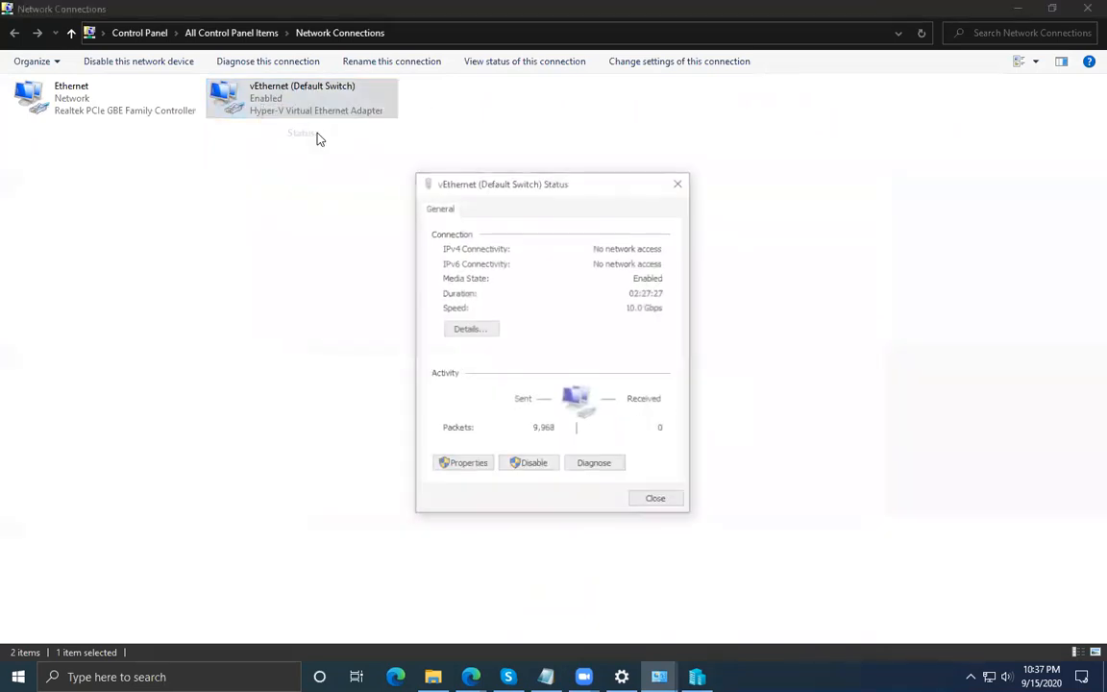
left_click(472, 330)
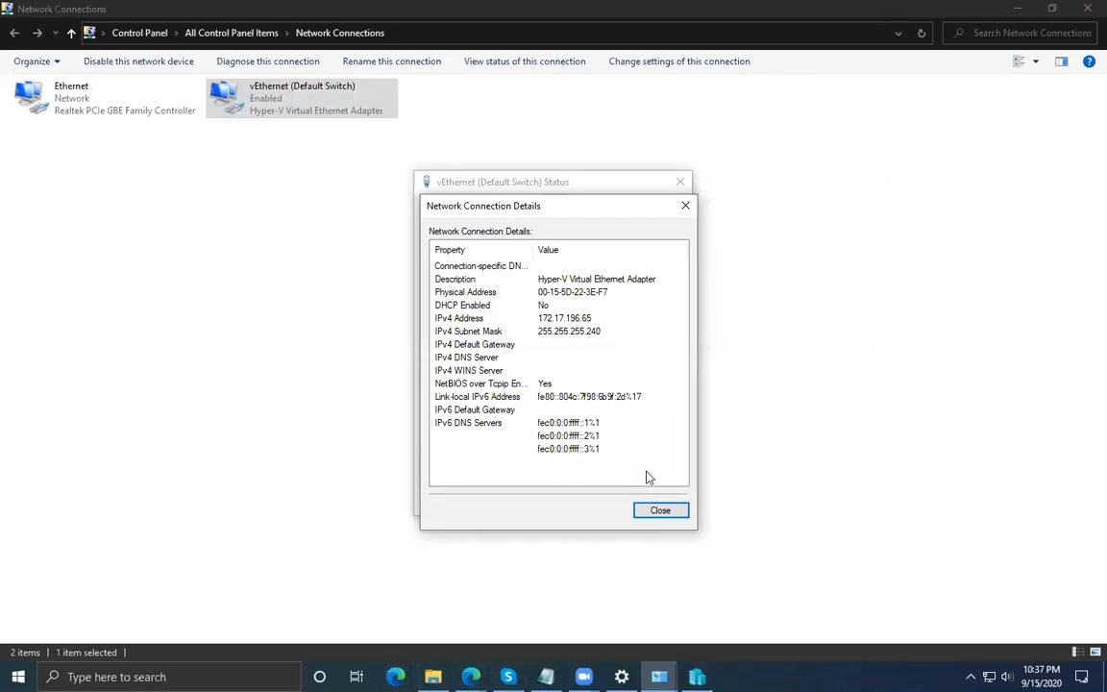
left_click(551, 321)
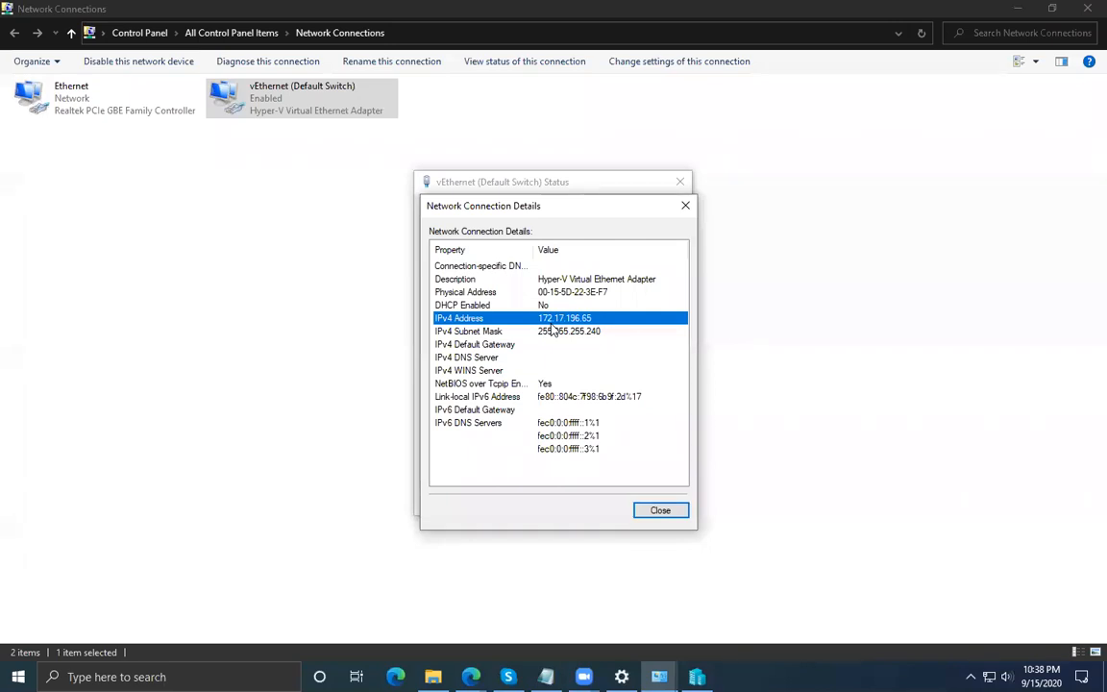
left_click(583, 677)
left_click(650, 613)
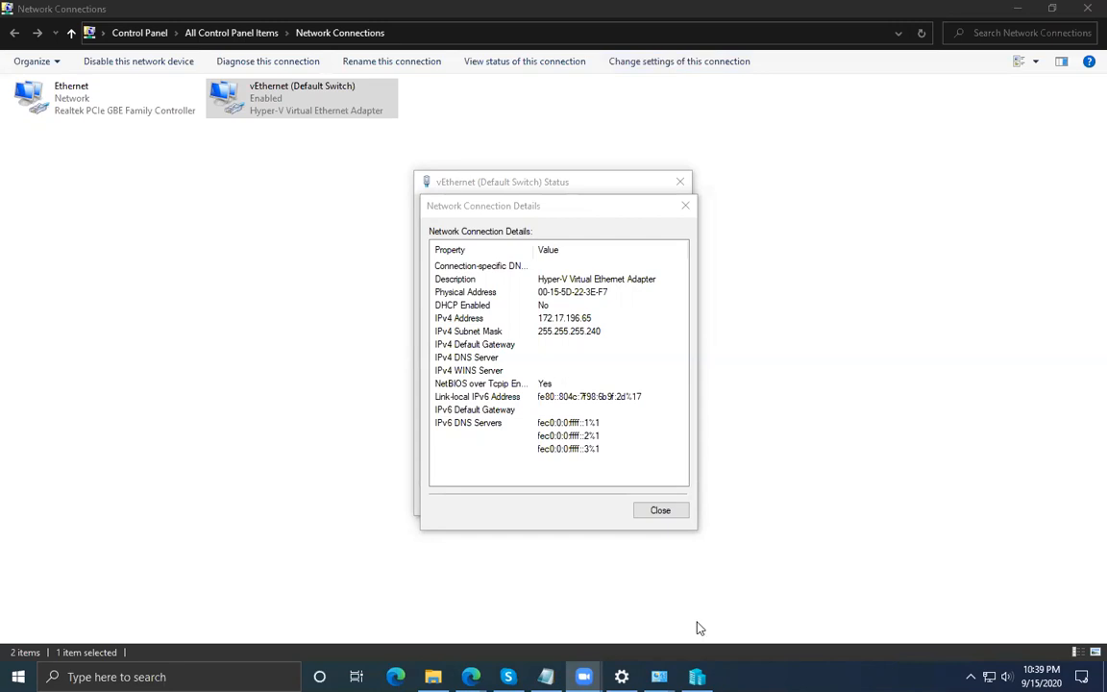
left_click(659, 512)
left_click(649, 504)
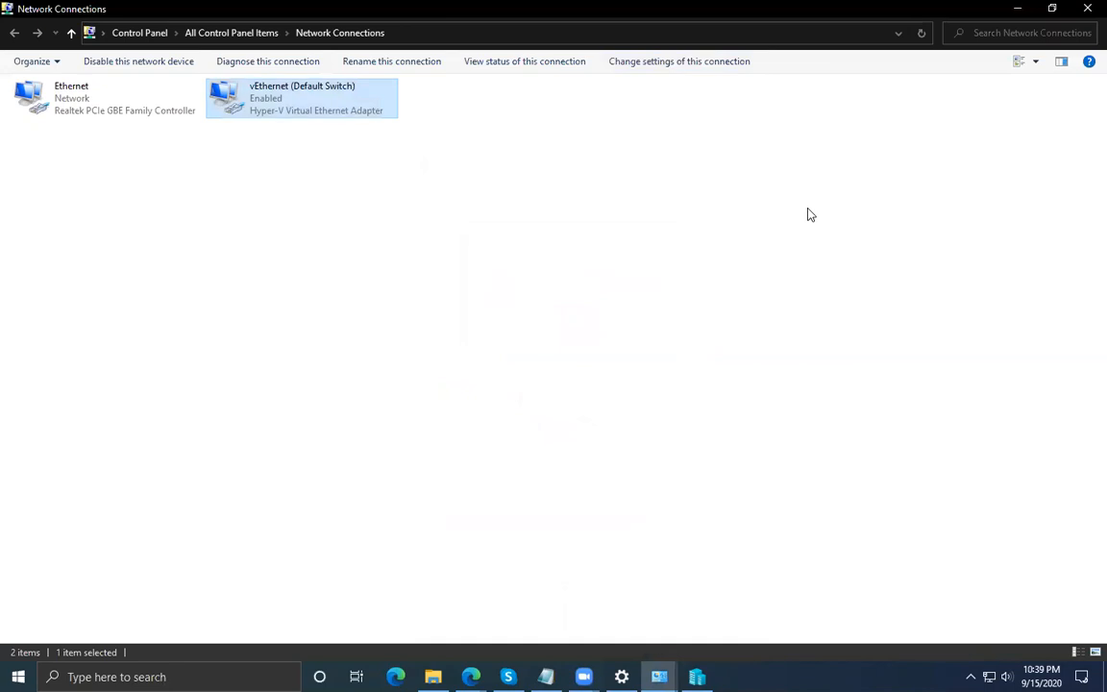
Reopen the vEthernet (Default Switch) status, glance at the Skype chat, and close the status dialog and minimize Network Connections.
right_click(278, 100)
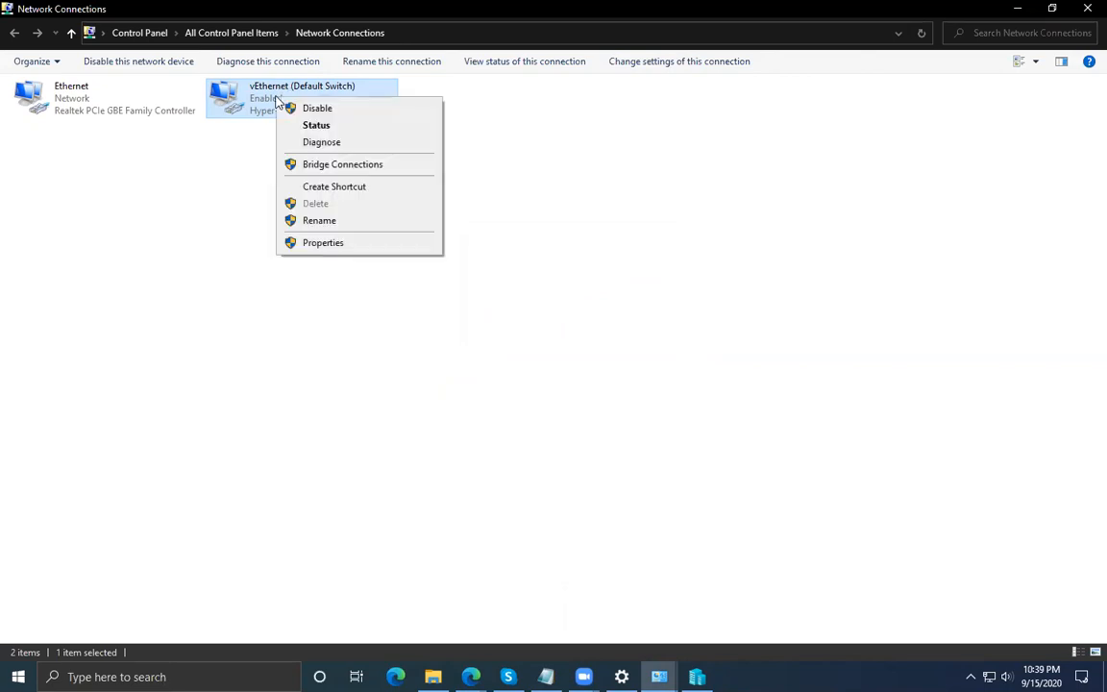
left_click(352, 130)
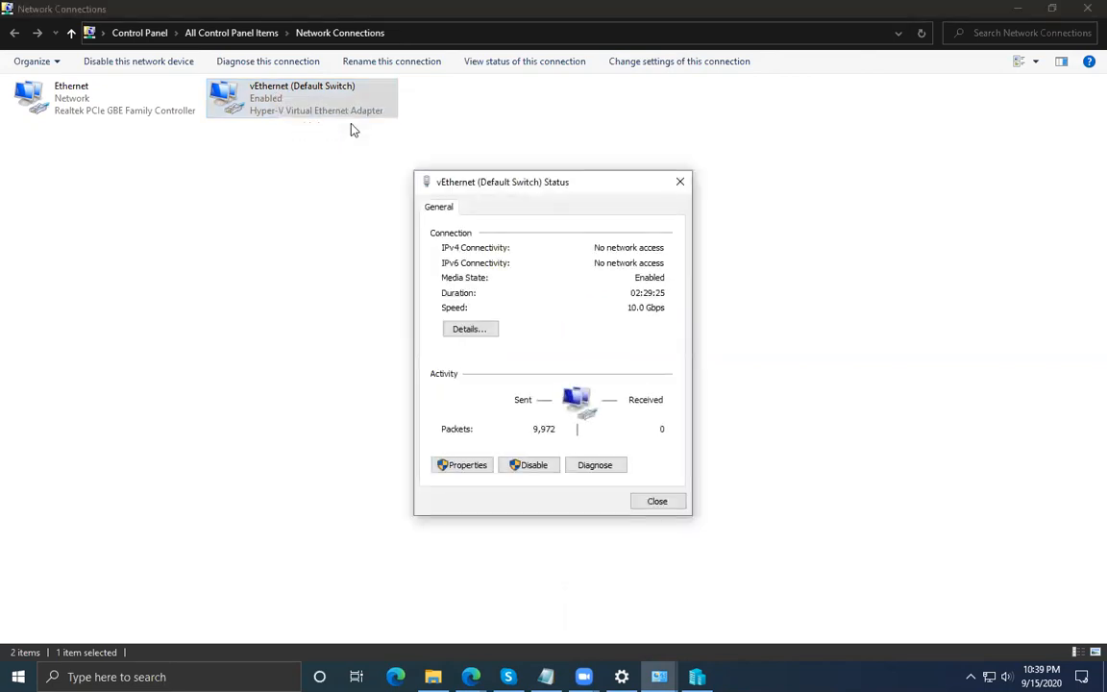
left_click_drag(432, 183, 458, 259)
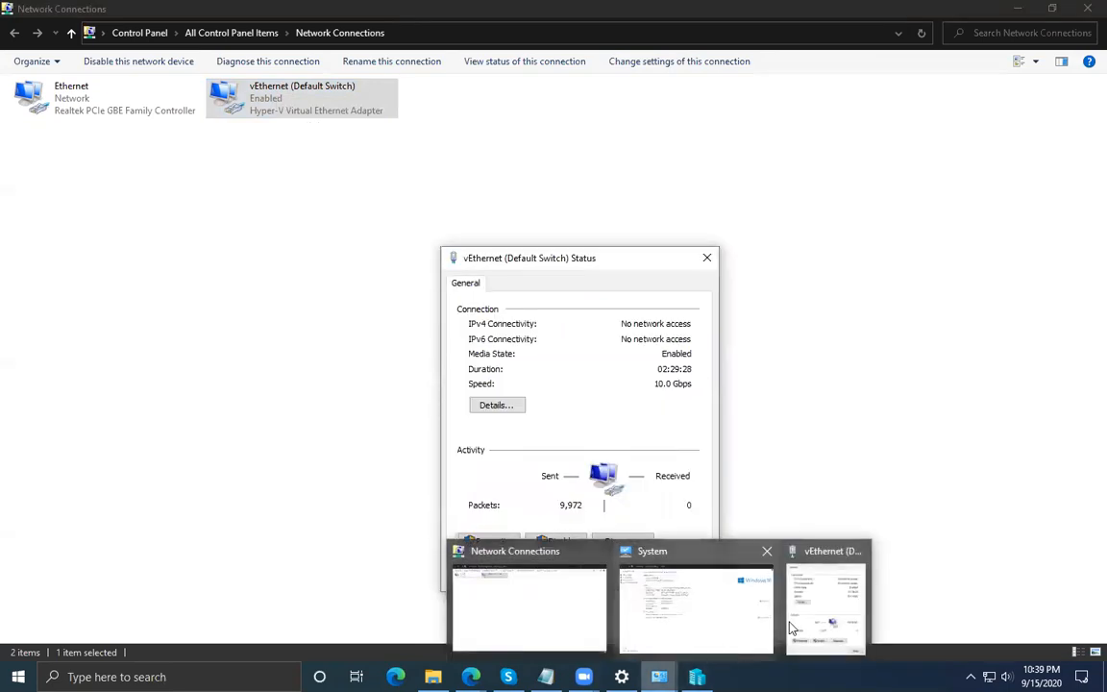
mouse_move(697, 677)
left_click(508, 676)
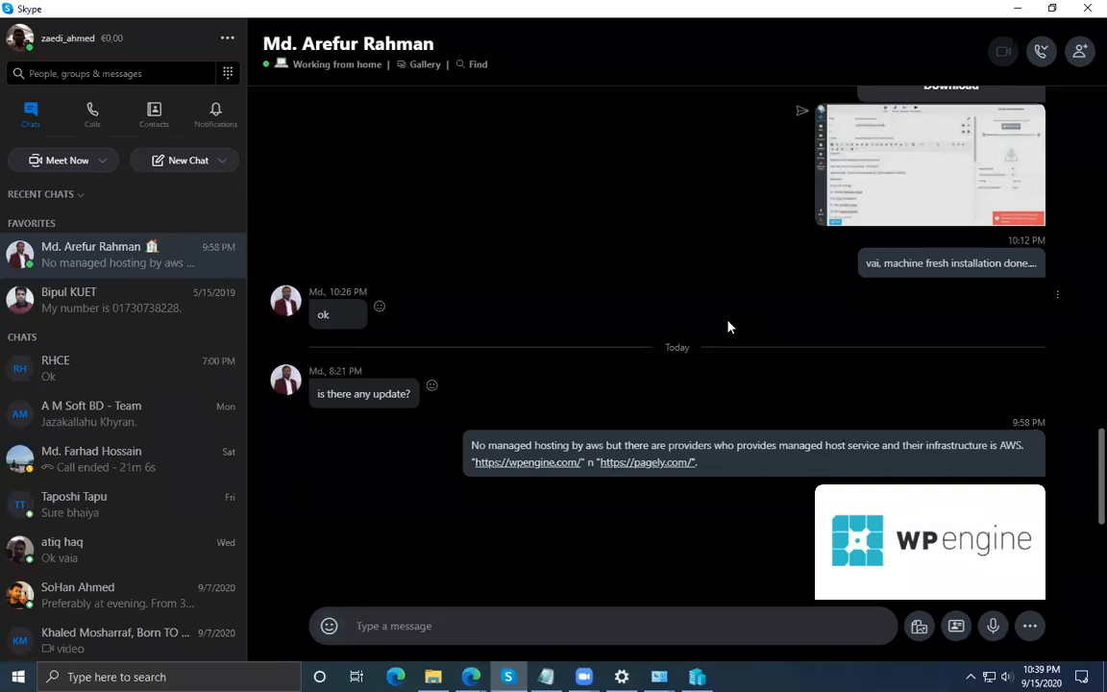
left_click(1014, 10)
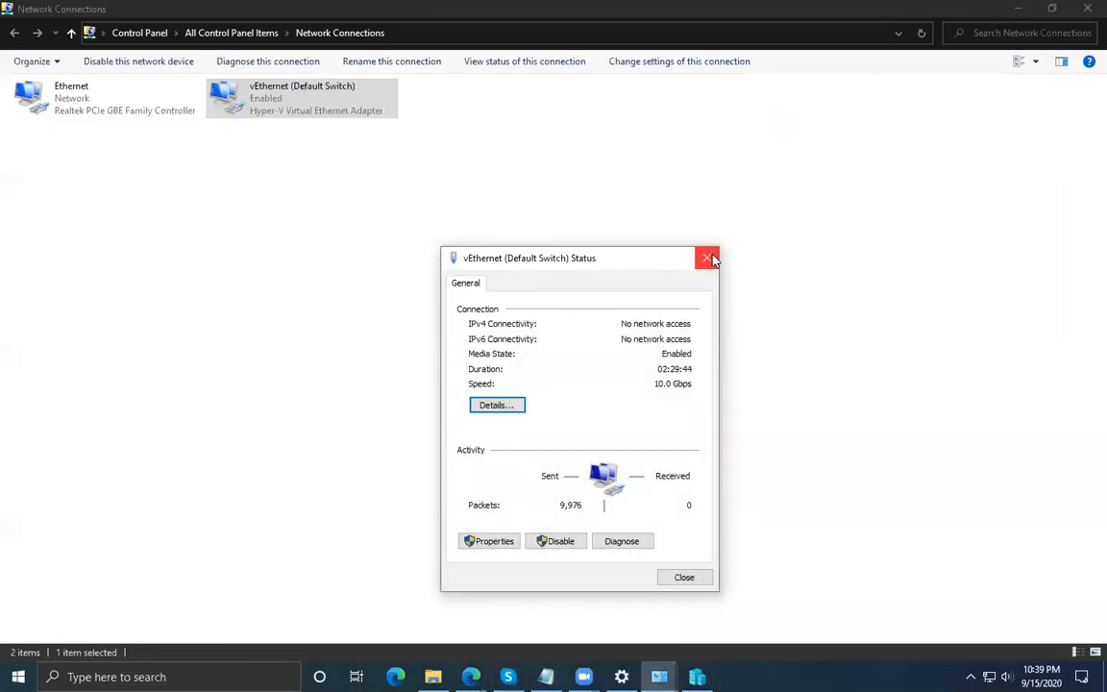
left_click(709, 259)
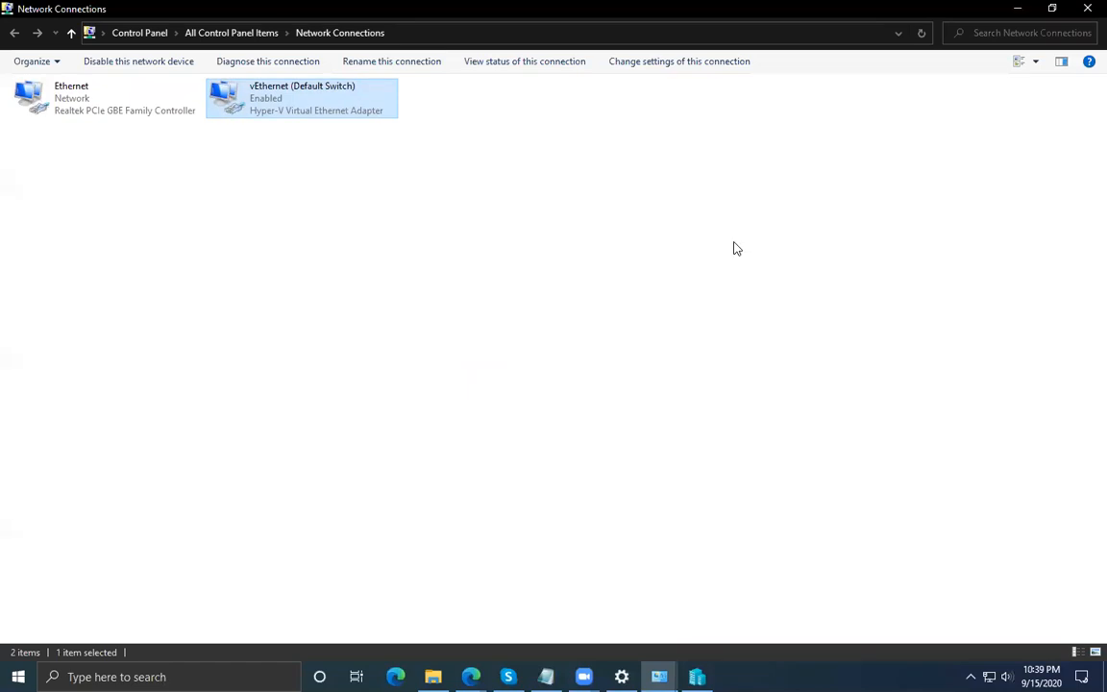
left_click(1015, 9)
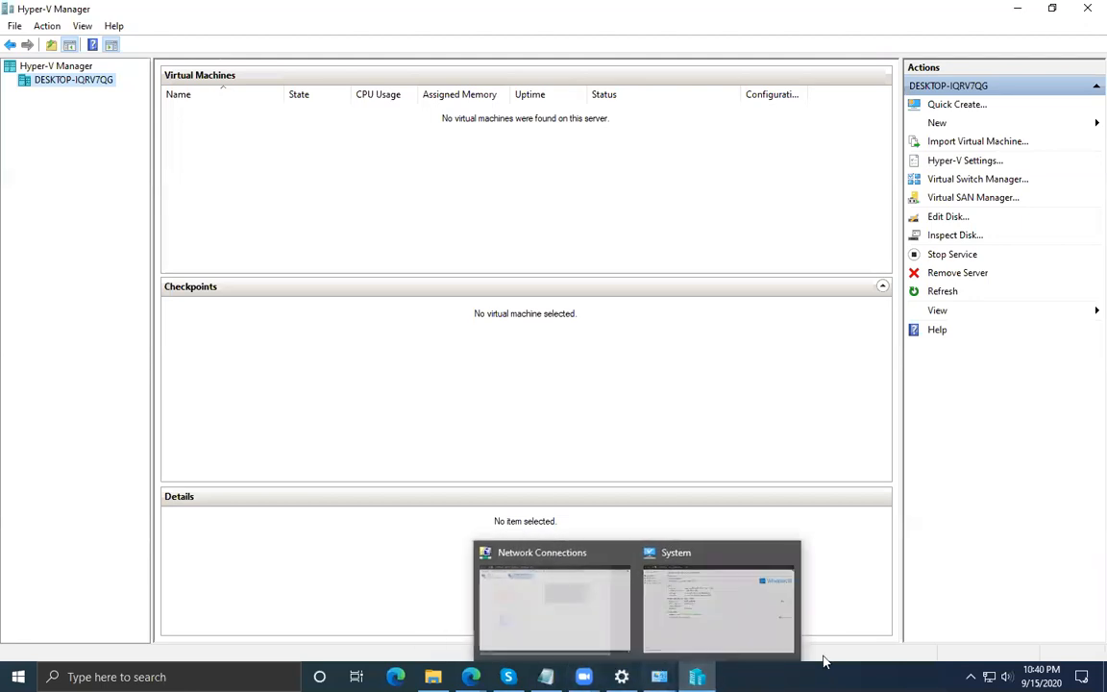
Open the adapter options from the Ethernet network settings to review the listed adapters, and close that Network Connections window.
right_click(988, 677)
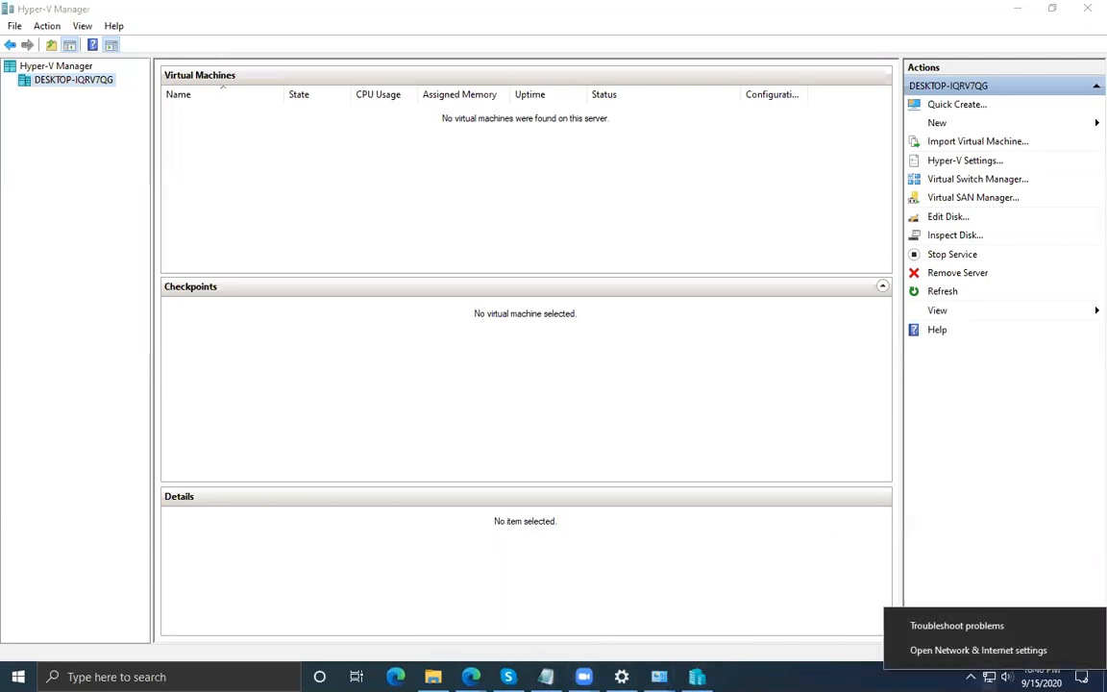
left_click(970, 650)
left_click(96, 211)
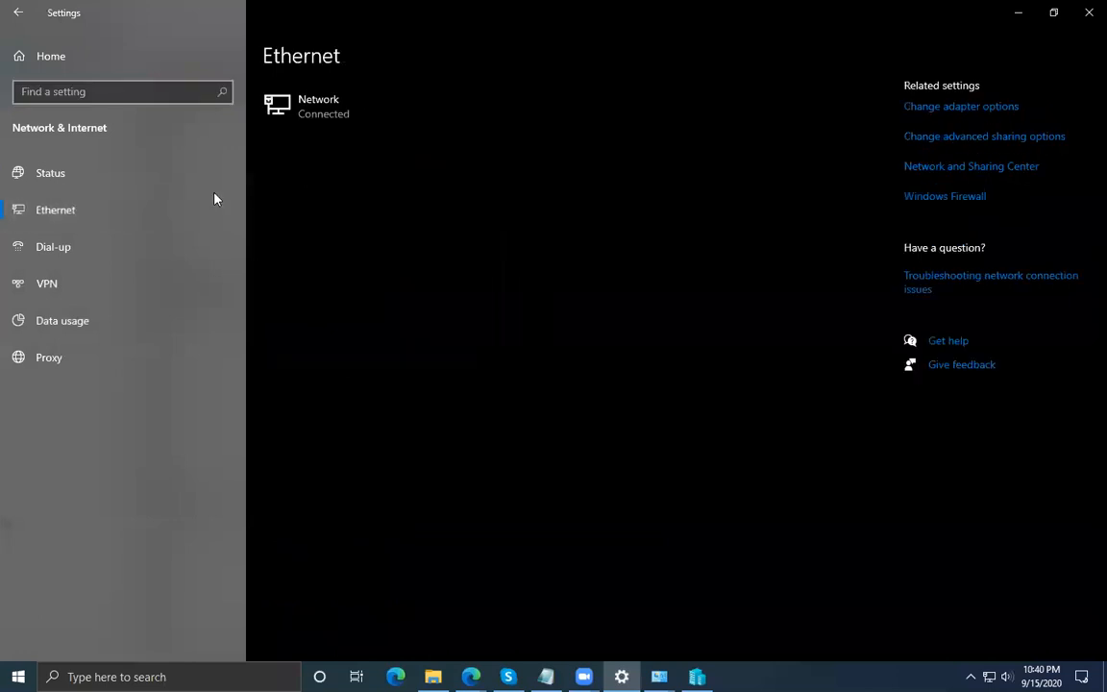
left_click(973, 107)
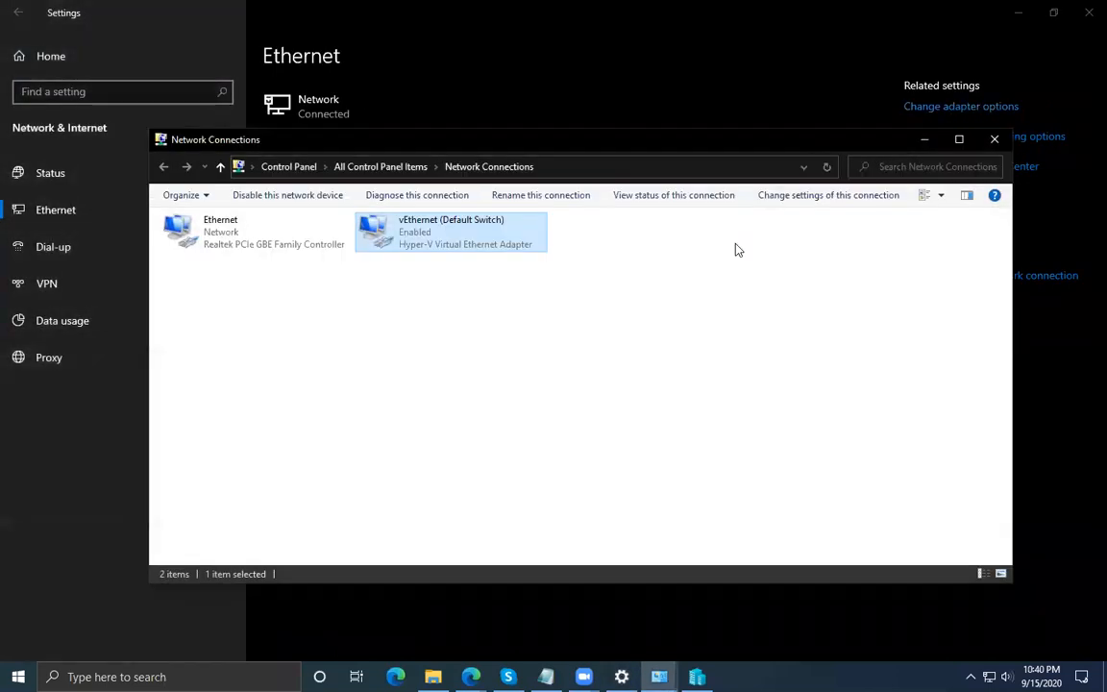
left_click(342, 360)
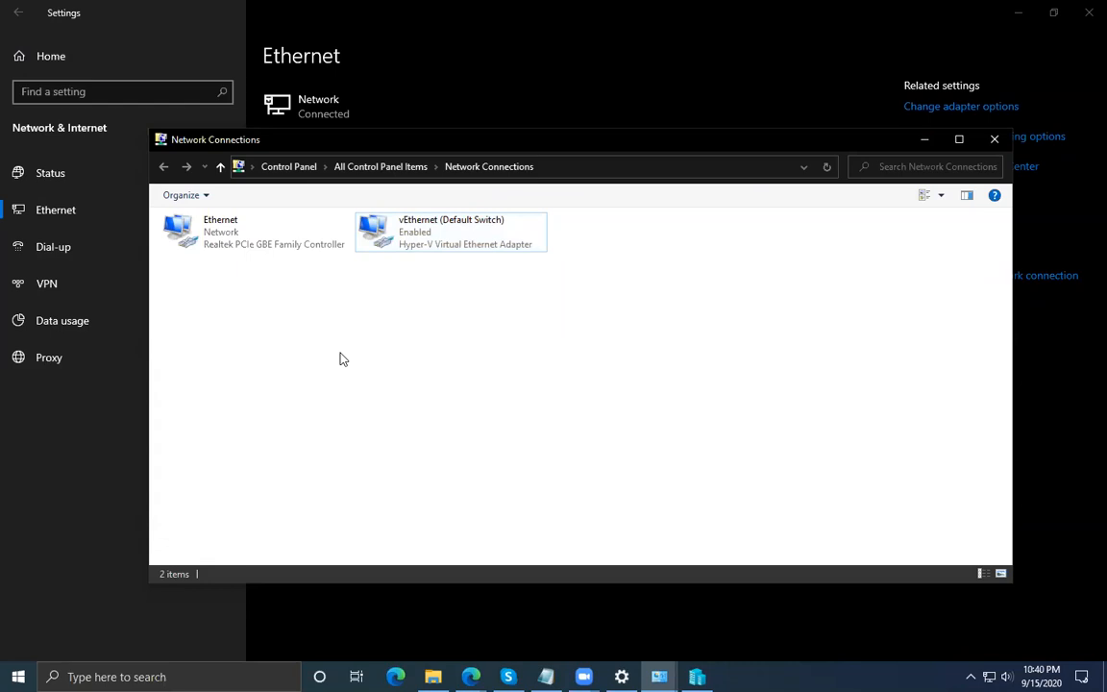
left_click(993, 139)
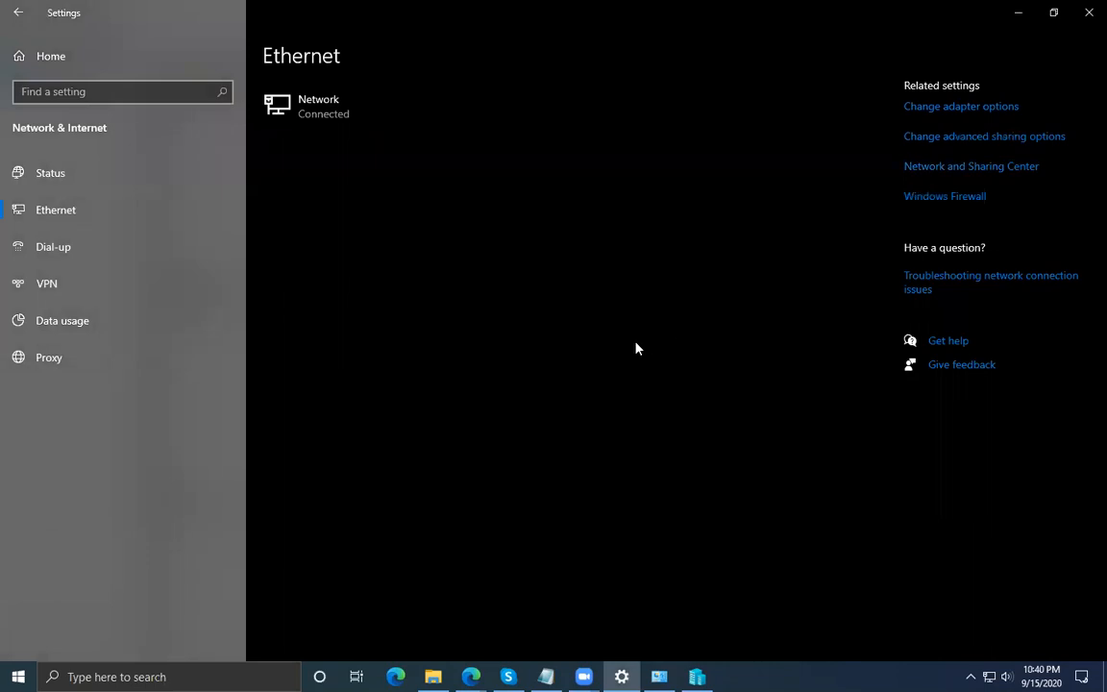
Return to Hyper-V Manager and show the Default Switch properties in the Virtual Switch Manager.
left_click(1017, 10)
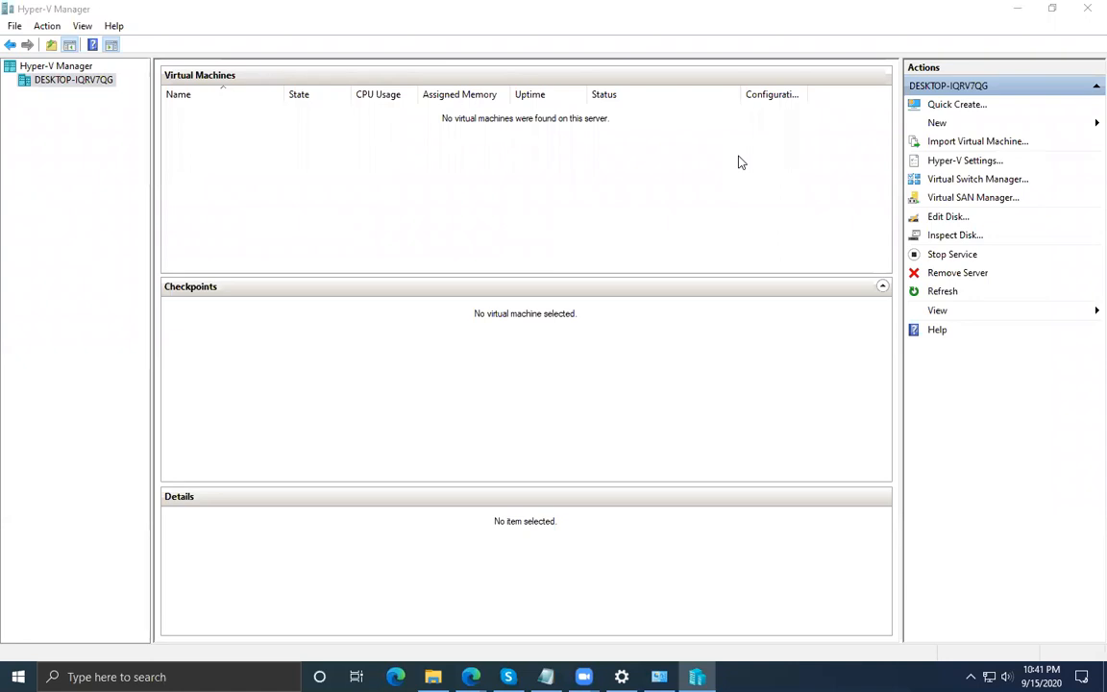
left_click(978, 179)
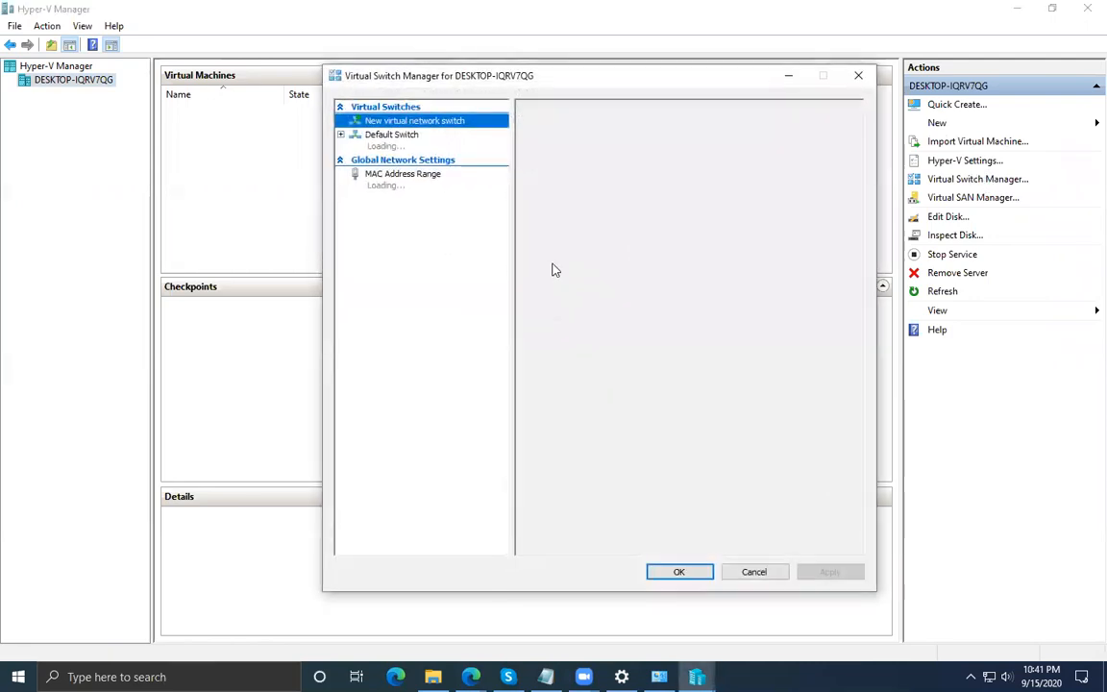
left_click(396, 146)
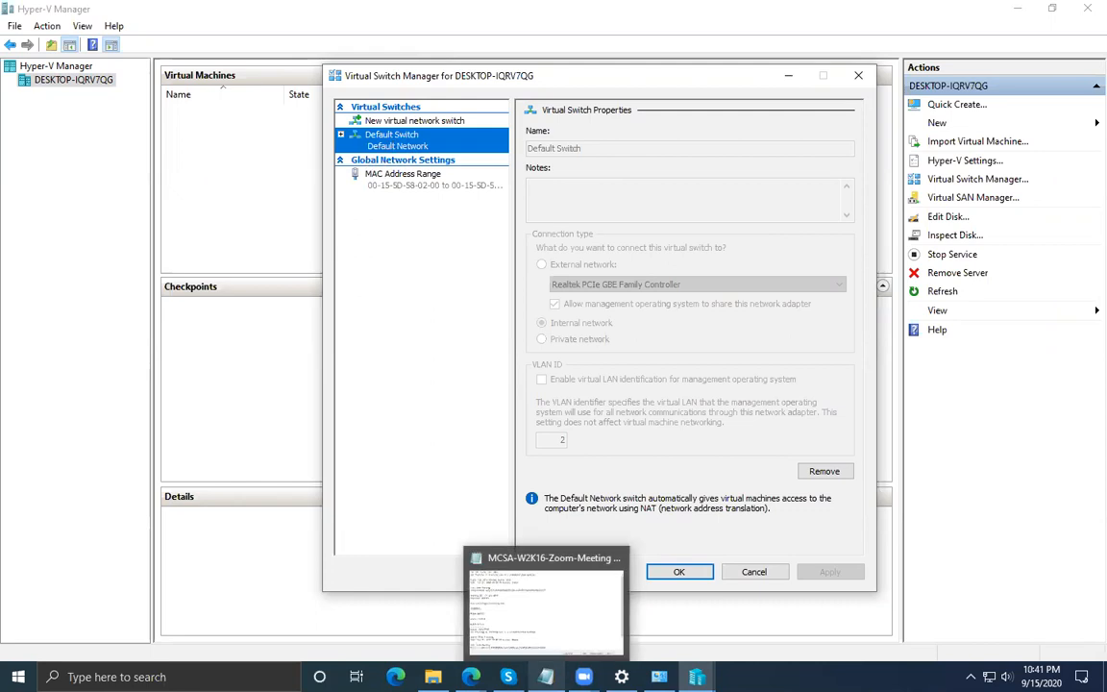
Start a new Notepad document and write the private address range limits 172.16.0.0 and 172.31.255.255 with blank lines between them.
right_click(546, 676)
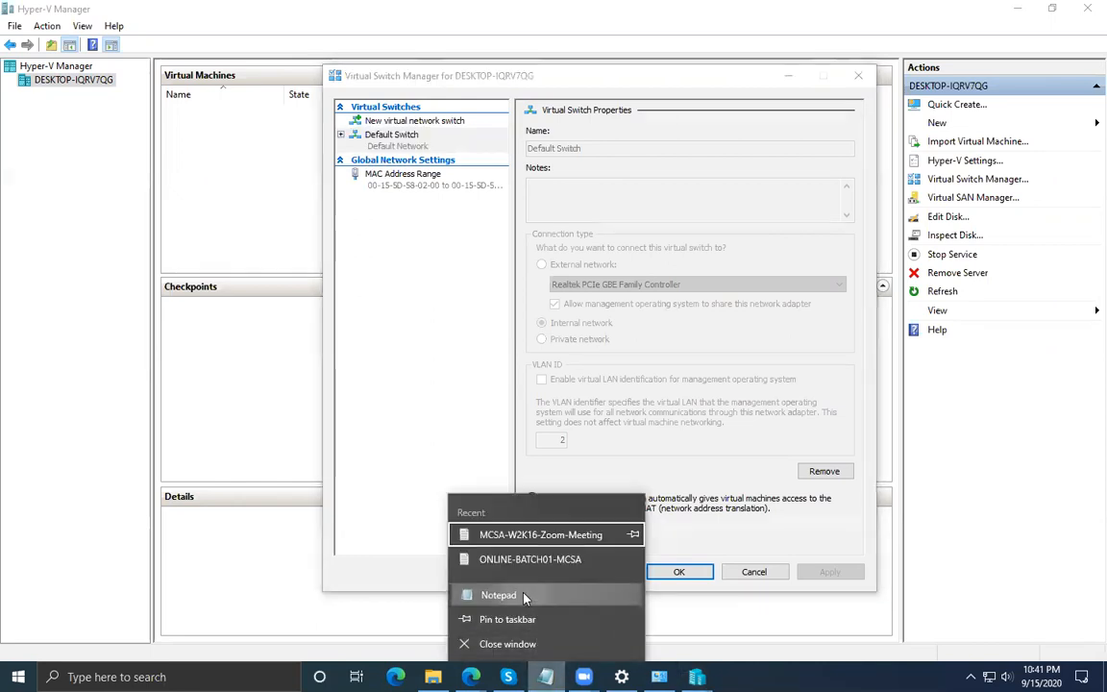
left_click(523, 594)
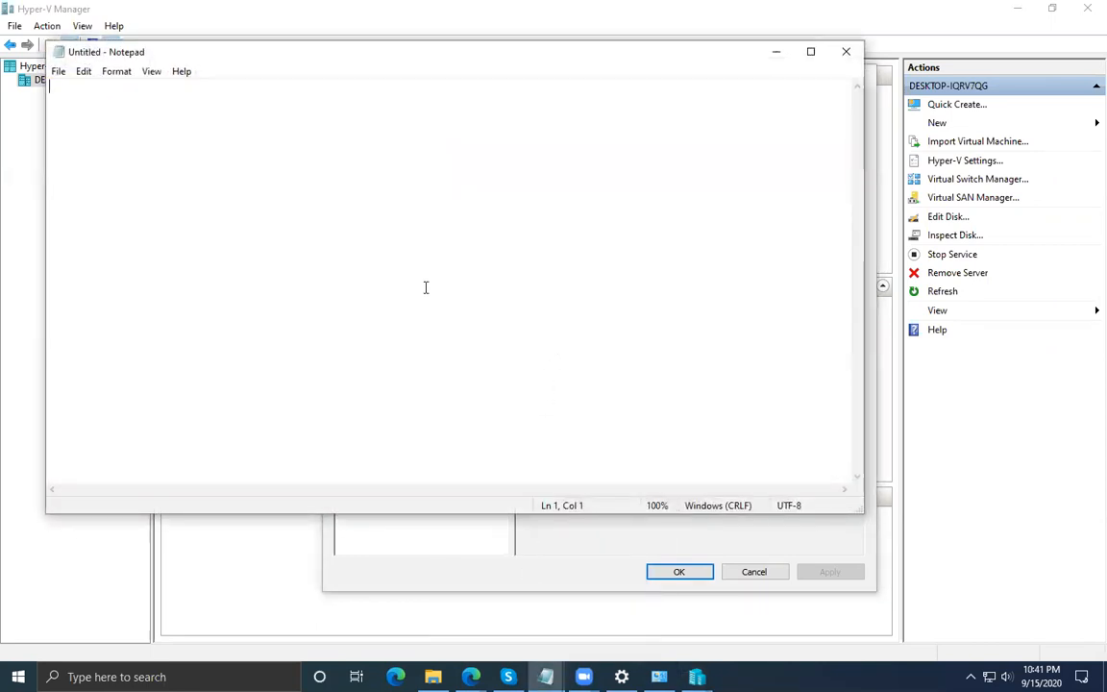
type("172.16.0.0")
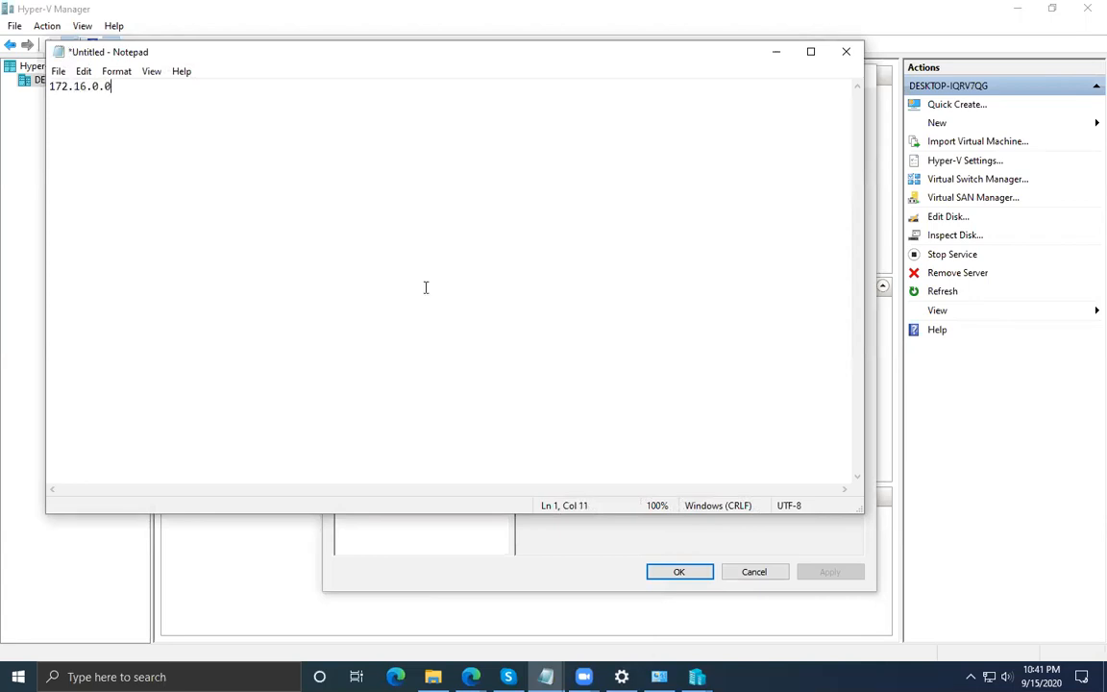
key("Return")
key("Return")
key("Return")
type("172.31.255.255")
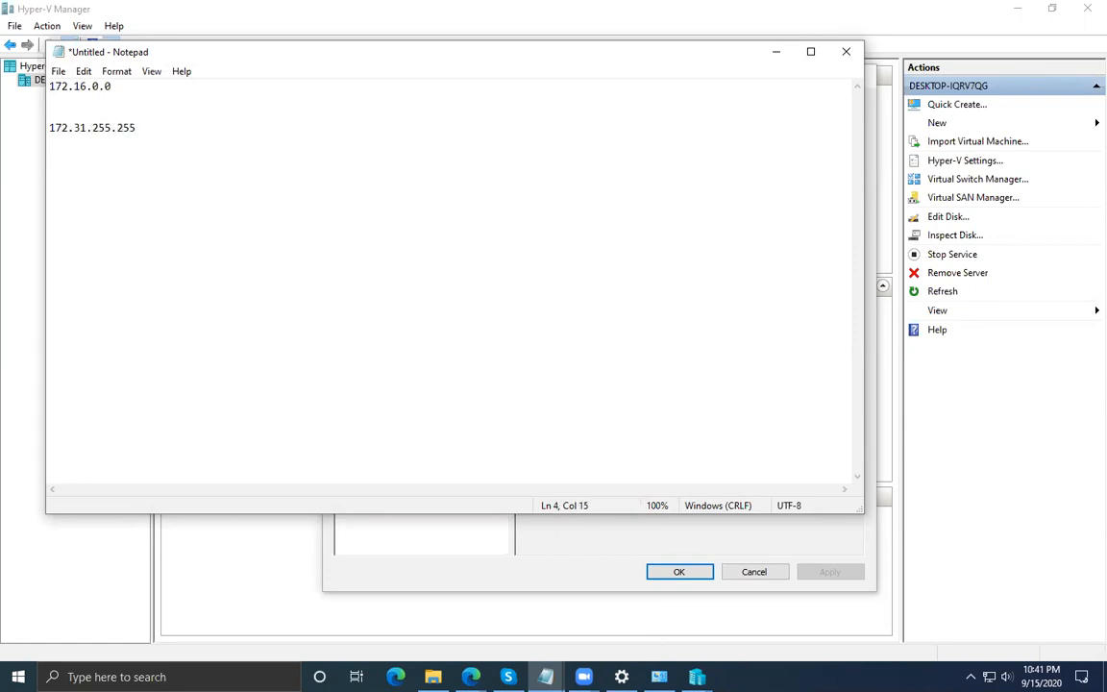
Fill in the intermediate networks 172.17, 172.18, 172.19 and 172.30 on separate lines between the two range limits.
left_click(139, 95)
type("172.16")
key("BackSpace")
type("7")
key("Return")
type("172.18")
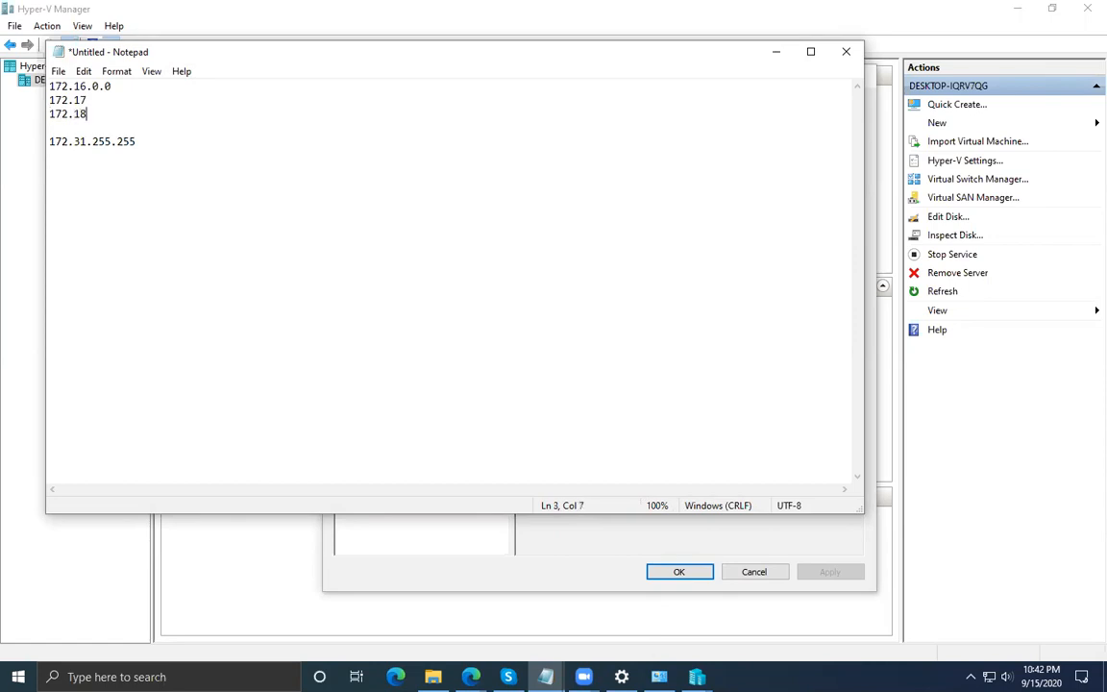
key("Return")
type("172.19")
key("Down")
type("172.30")
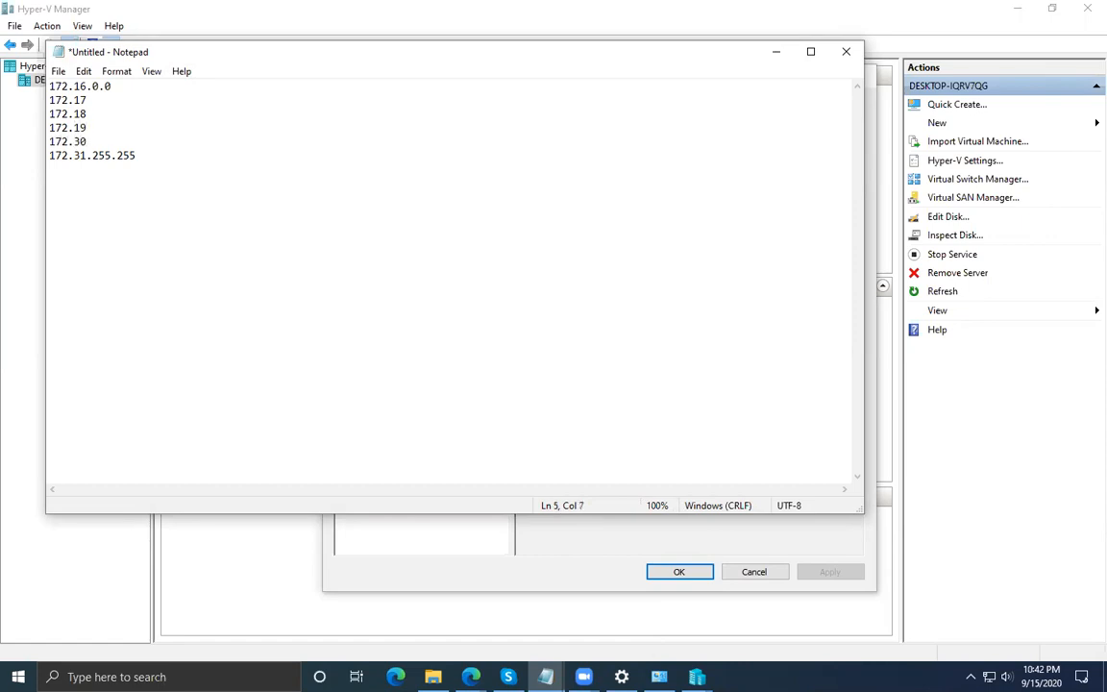
Close the System information window and bring the Virtual Switch Manager to the front.
left_click_drag(88, 103, 77, 101)
left_click(50, 103)
key("Down")
key("alt+Tab")
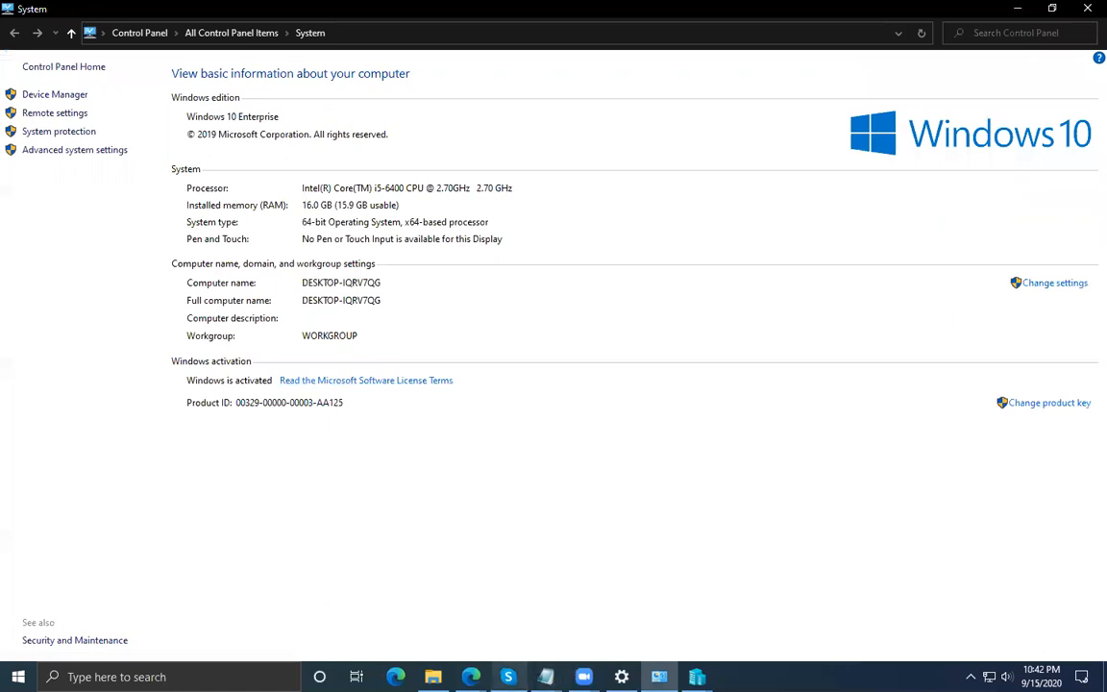
key("alt+F4")
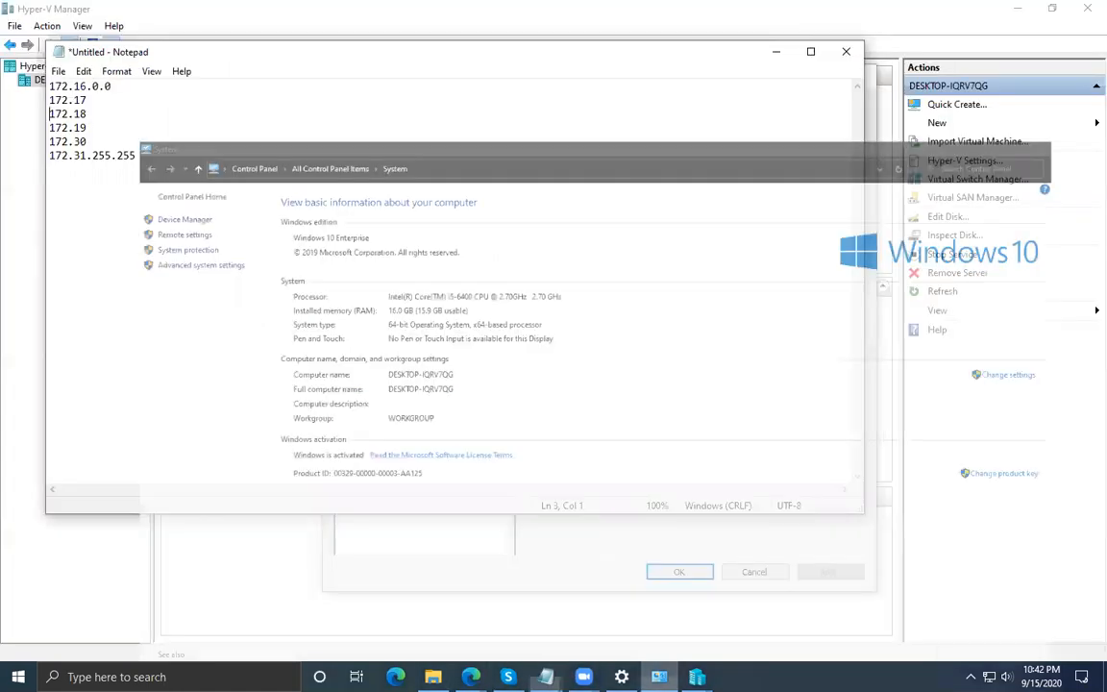
left_click(618, 545)
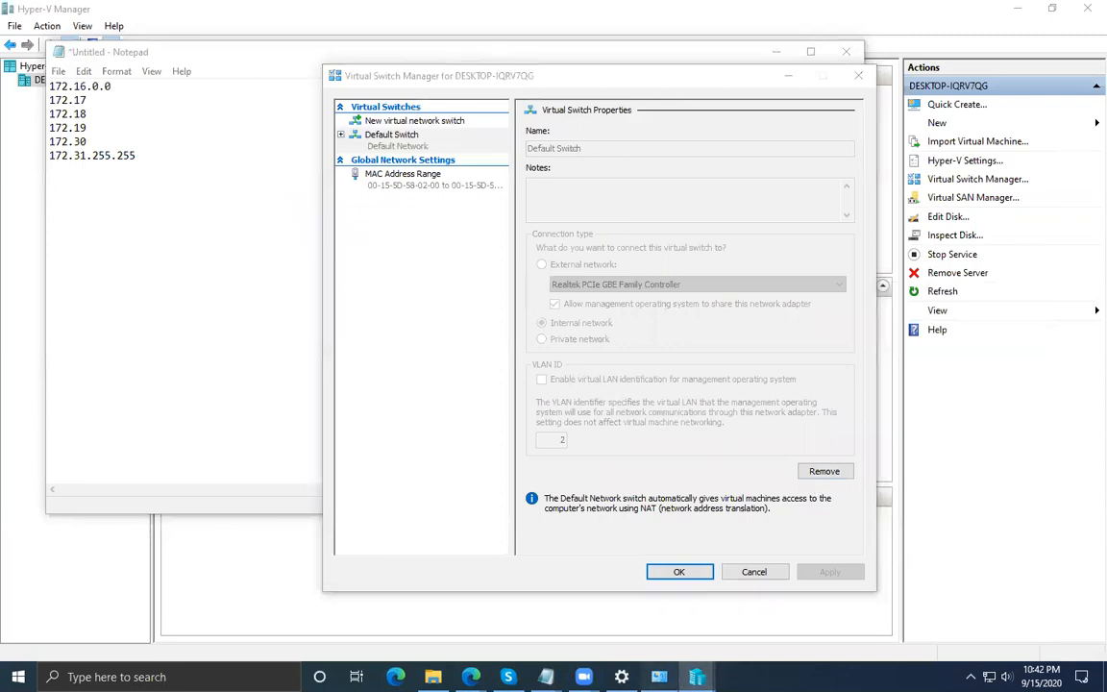
key("alt+F4")
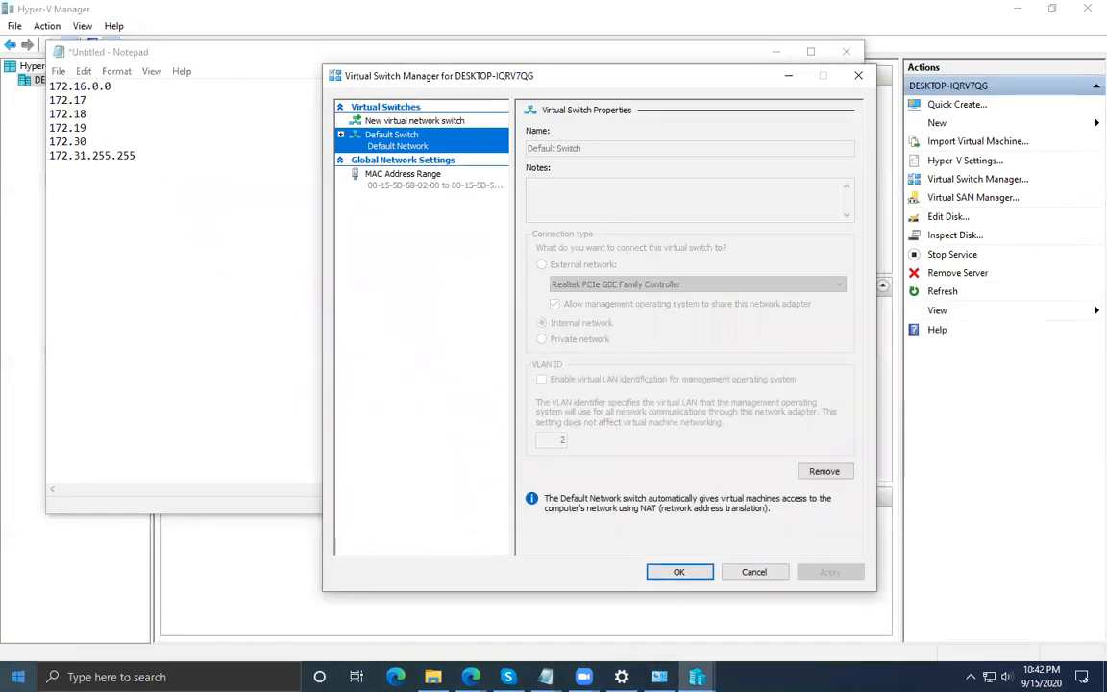
Open the Ethernet network settings and display the host's network adapters in Network Connections.
right_click(989, 677)
left_click(961, 654)
left_click(158, 209)
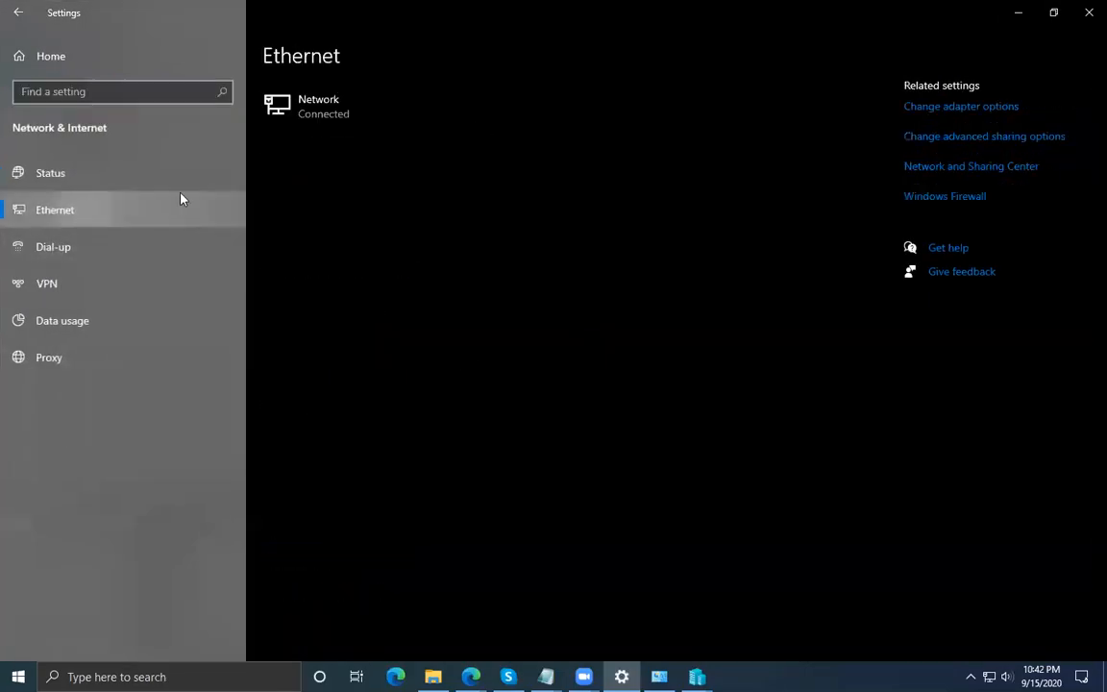
left_click(979, 111)
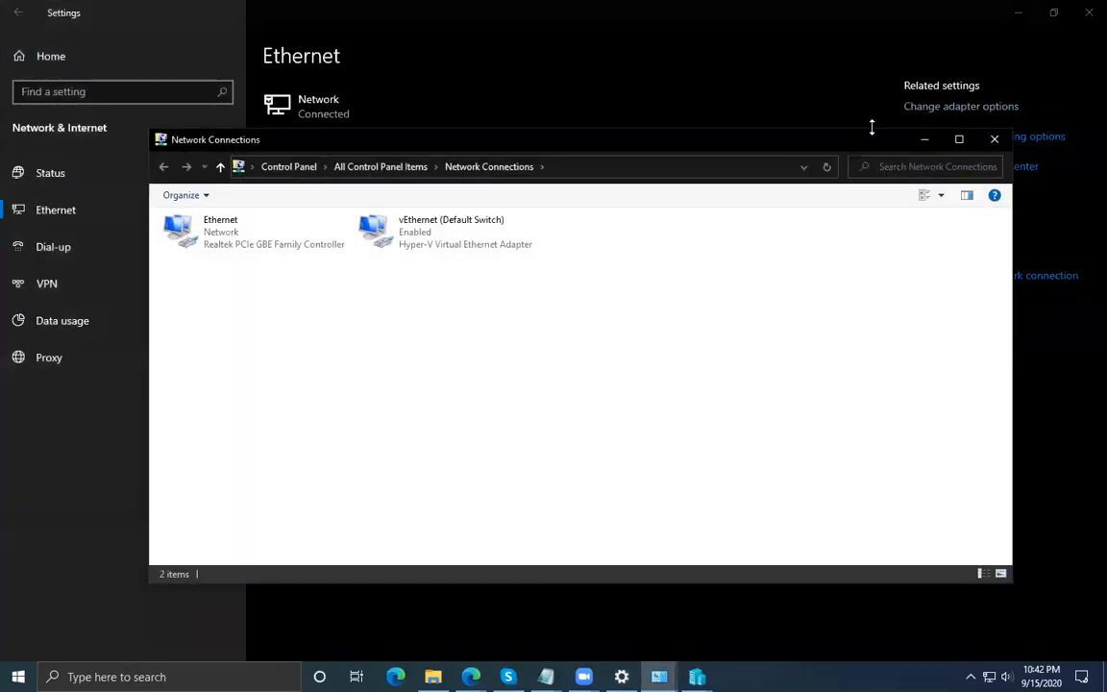
Examine the connection details of the vEthernet (Default Switch) adapter, including its IPv4 address and subnet mask, and close the adapter windows.
left_click(423, 240)
right_click(423, 240)
left_click(464, 267)
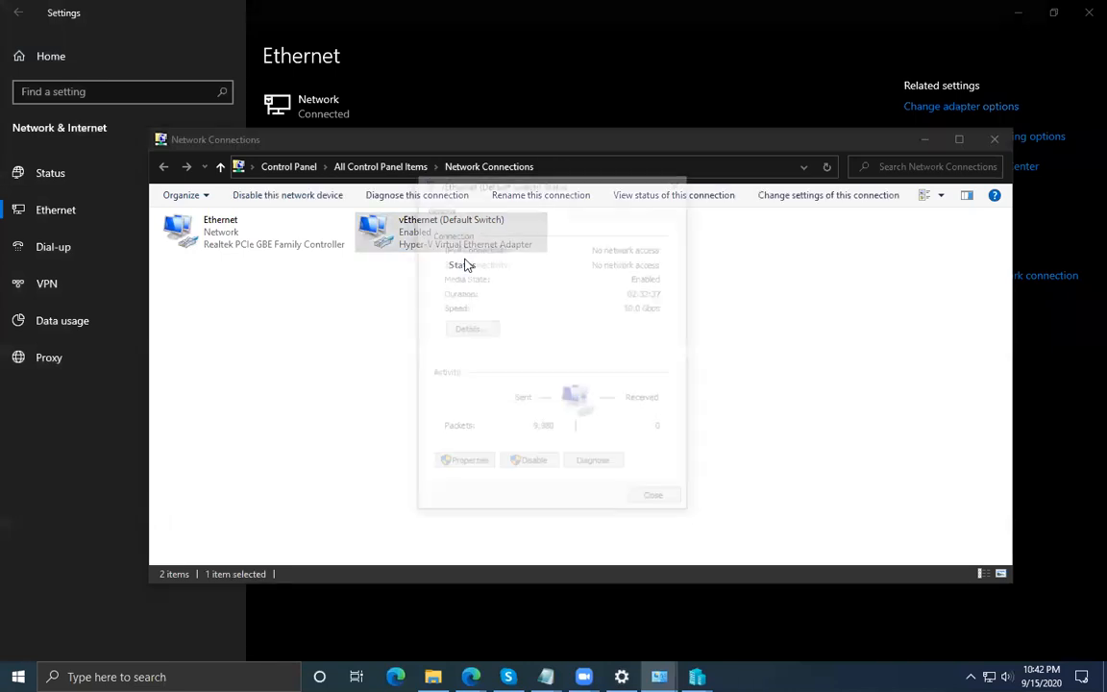
left_click(471, 330)
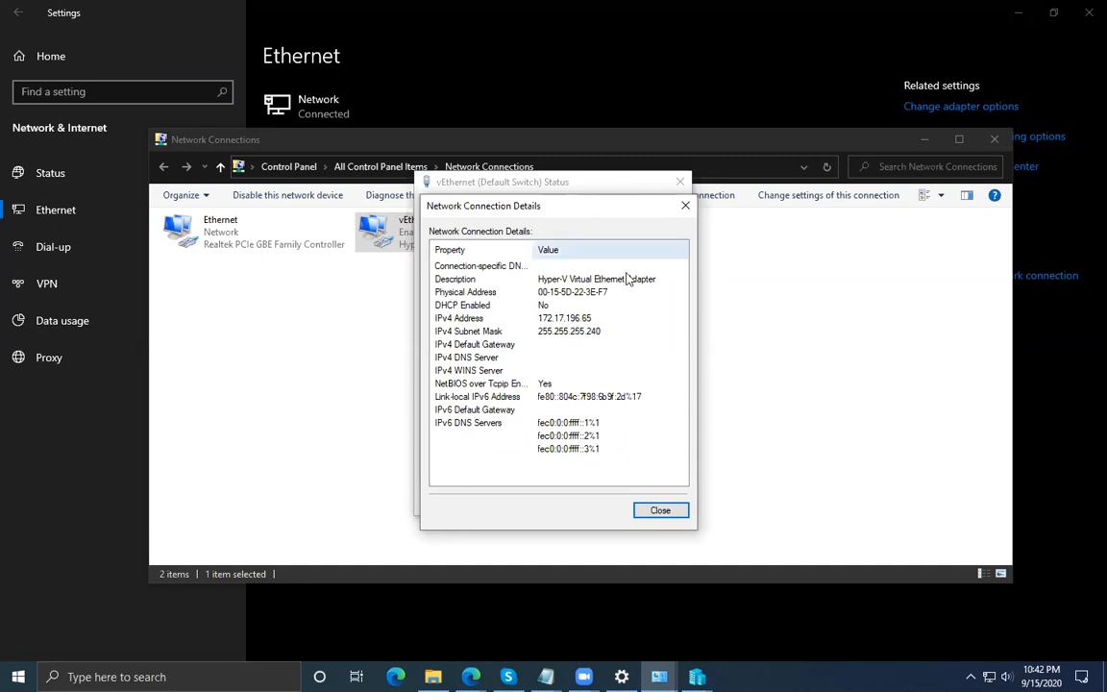
left_click(685, 206)
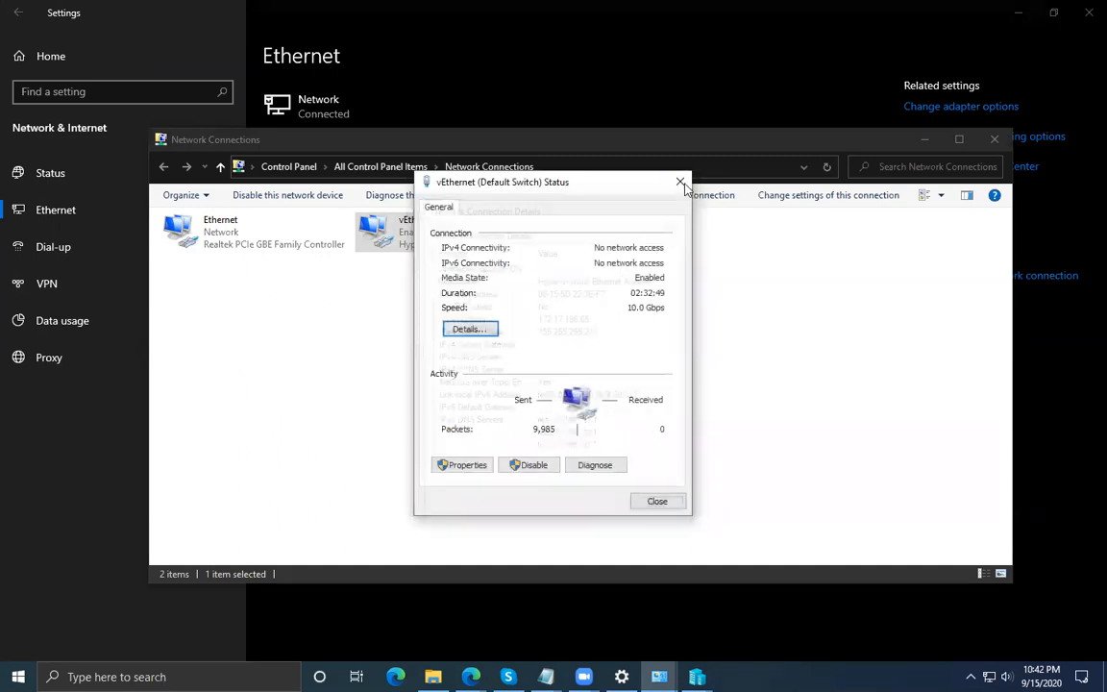
left_click(680, 181)
left_click(994, 140)
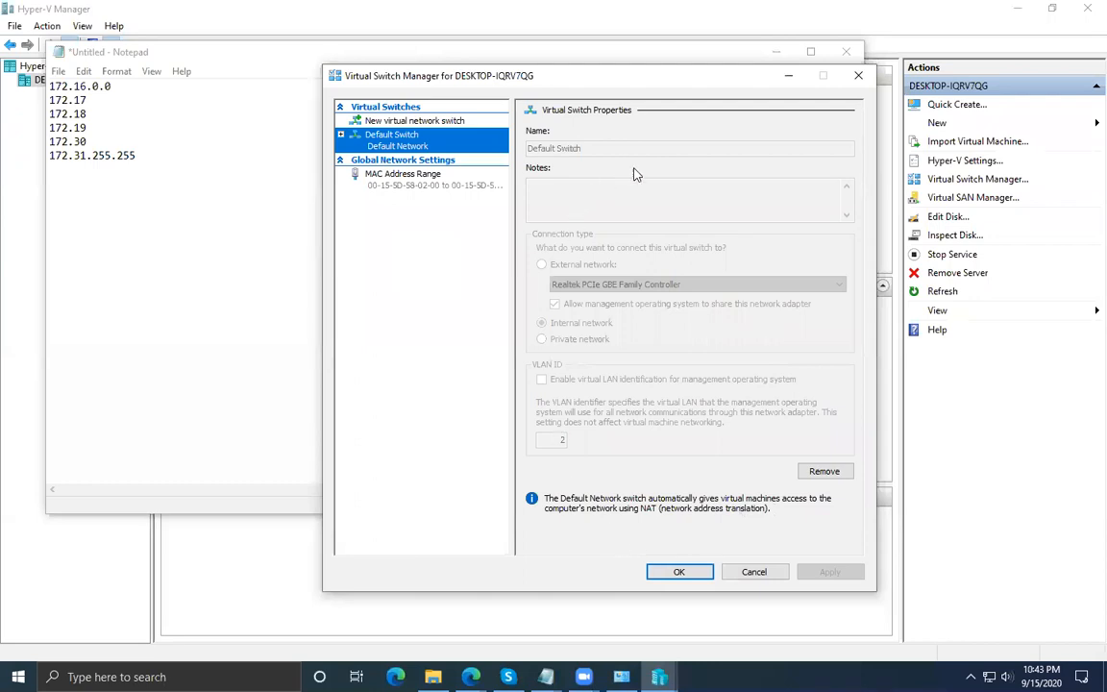
Try to remove the Default Switch and show the type options for a new virtual network switch.
left_click(816, 472)
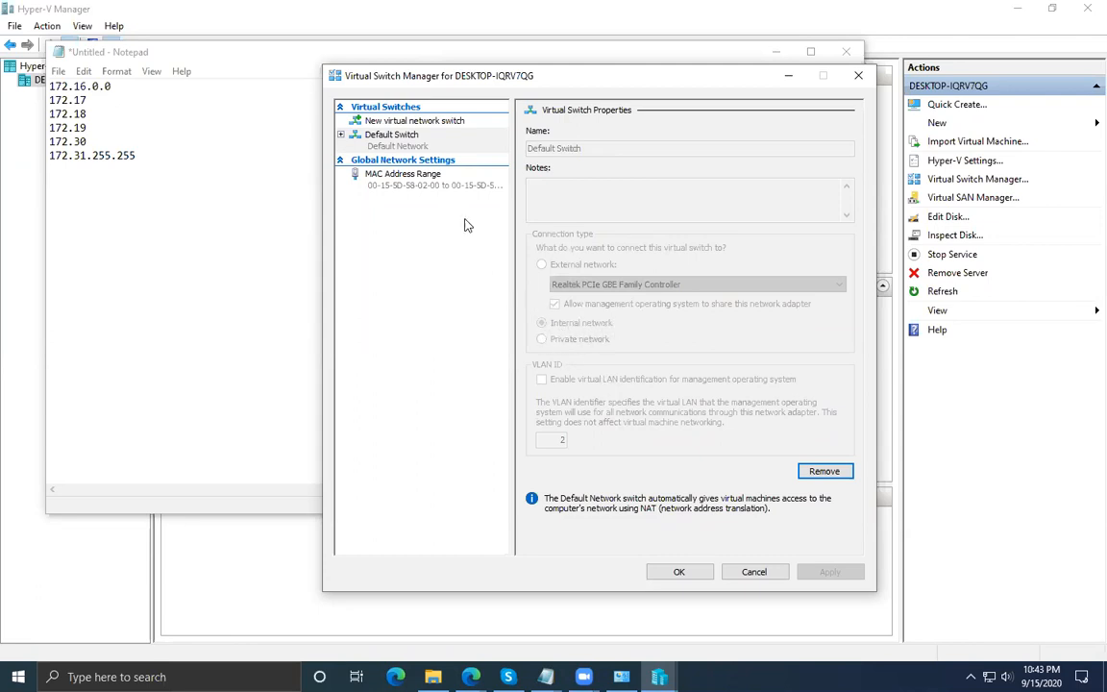
left_click(394, 121)
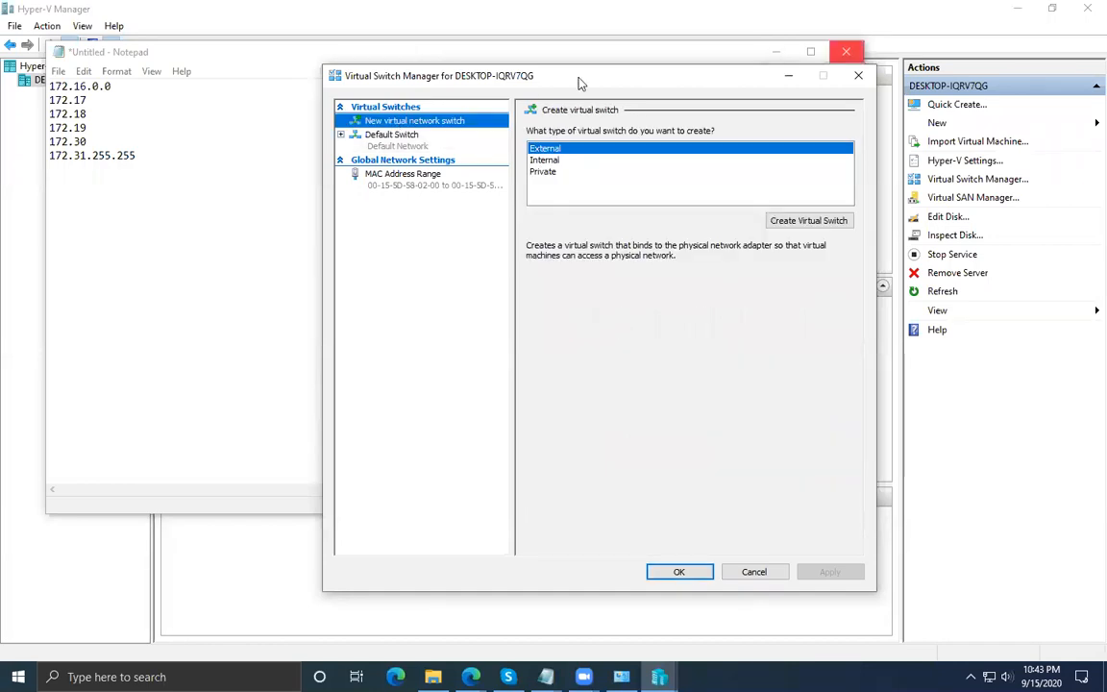
left_click(584, 338)
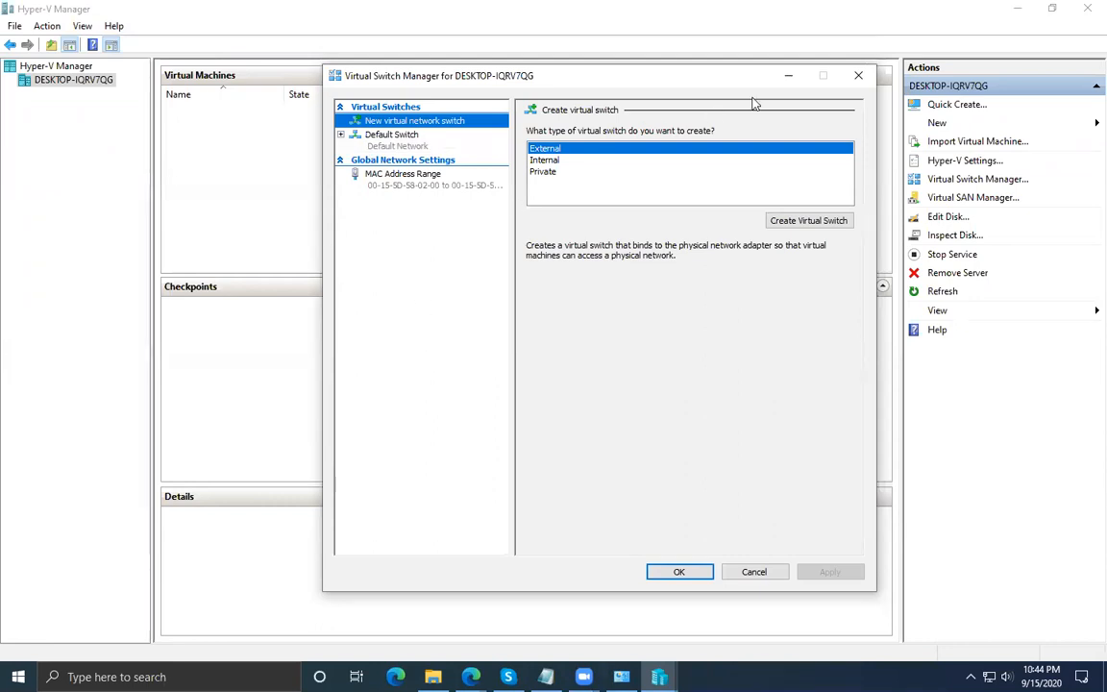
Minimize the Virtual Switch Manager and Hyper-V Manager windows and bring them back to the front.
left_click(787, 77)
left_click(1011, 9)
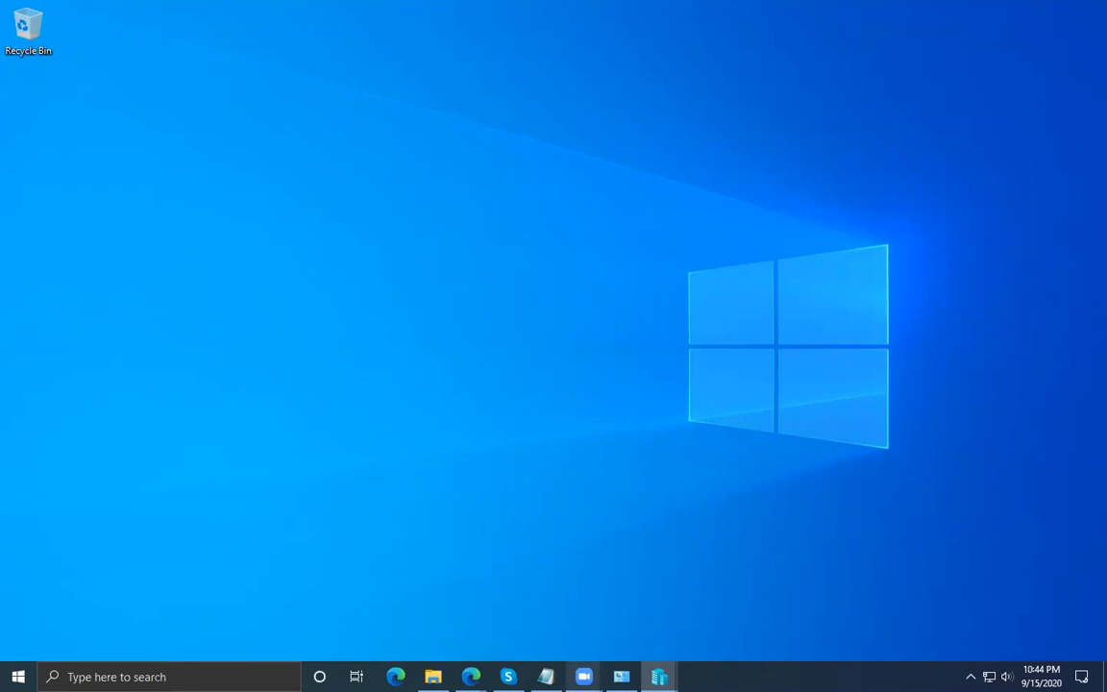
left_click(659, 676)
left_click(611, 621)
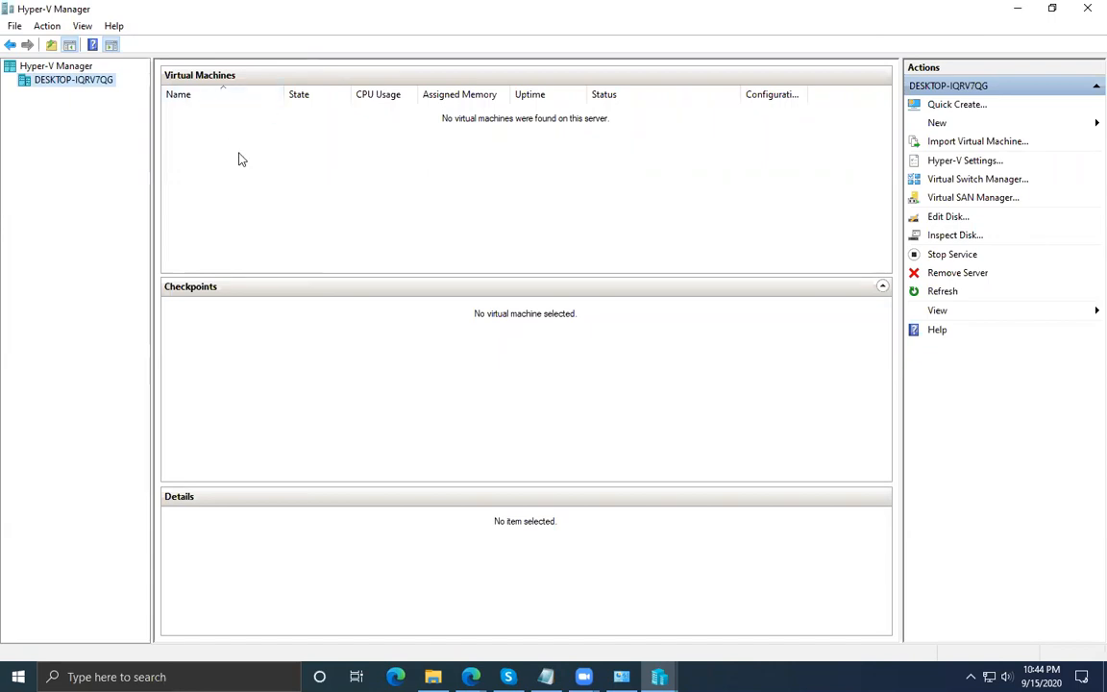
left_click(1018, 8)
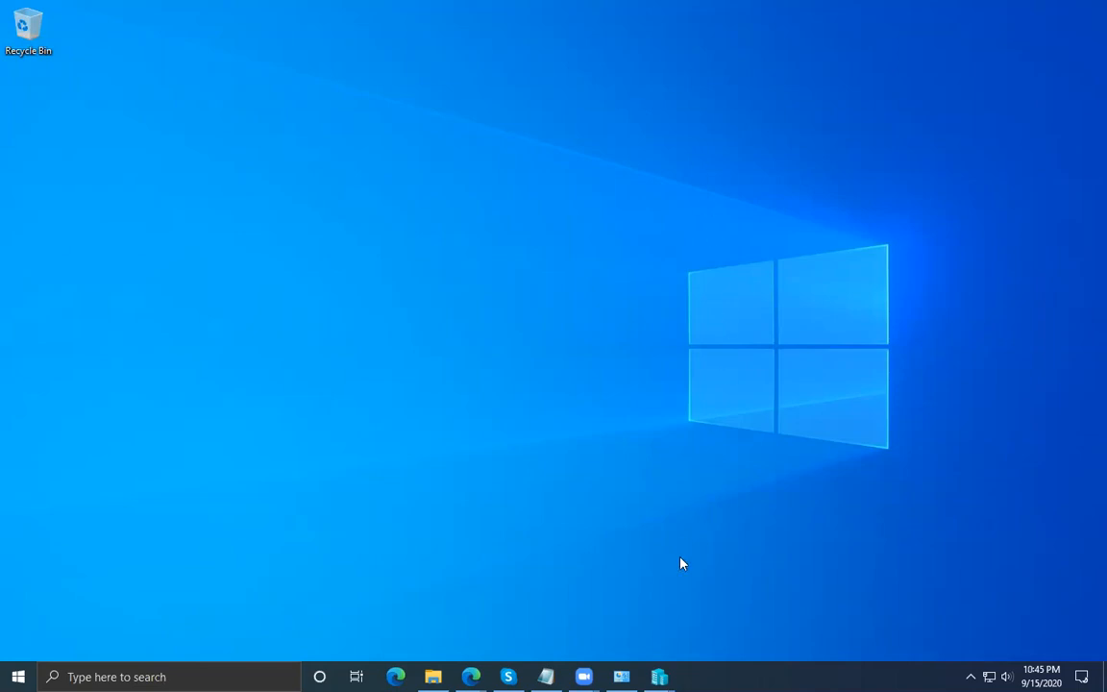
mouse_move(659, 677)
left_click(625, 608)
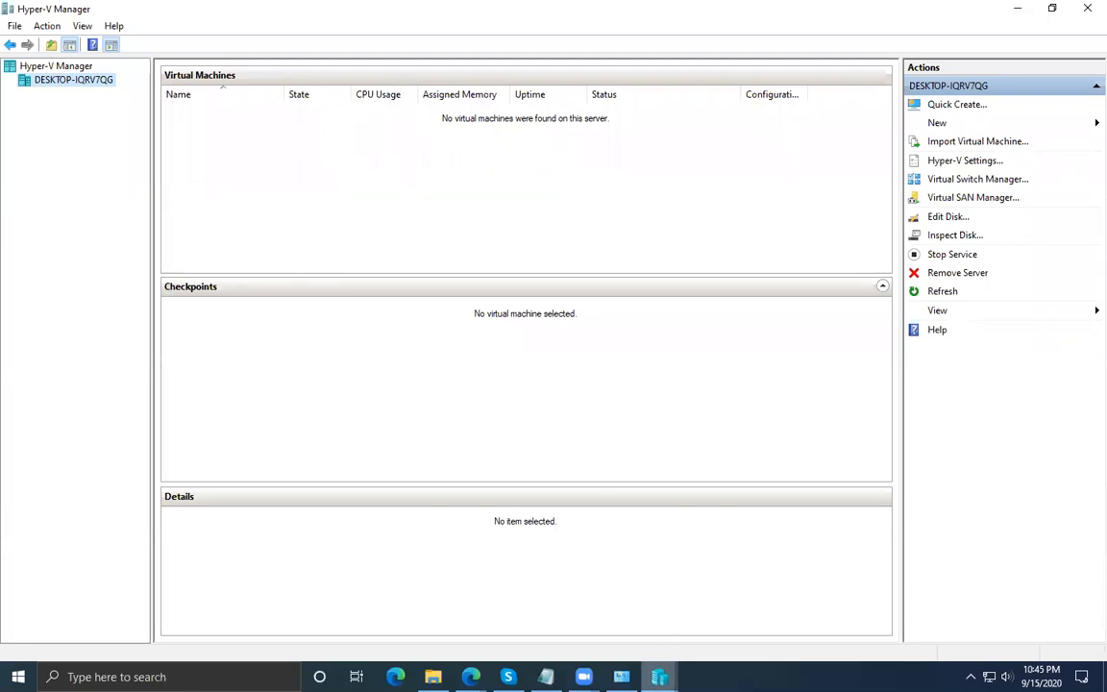
mouse_move(659, 677)
left_click(717, 629)
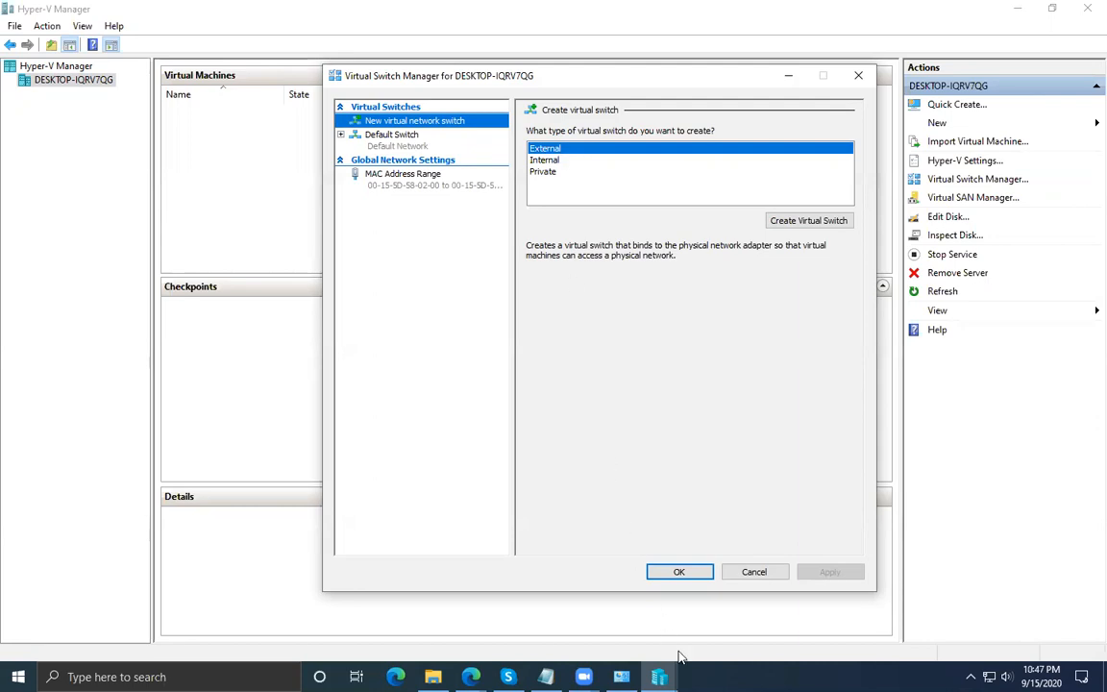
Compare the descriptions of the Internal and External virtual switch types and leave the Virtual Switch Manager without creating a switch.
left_click(659, 677)
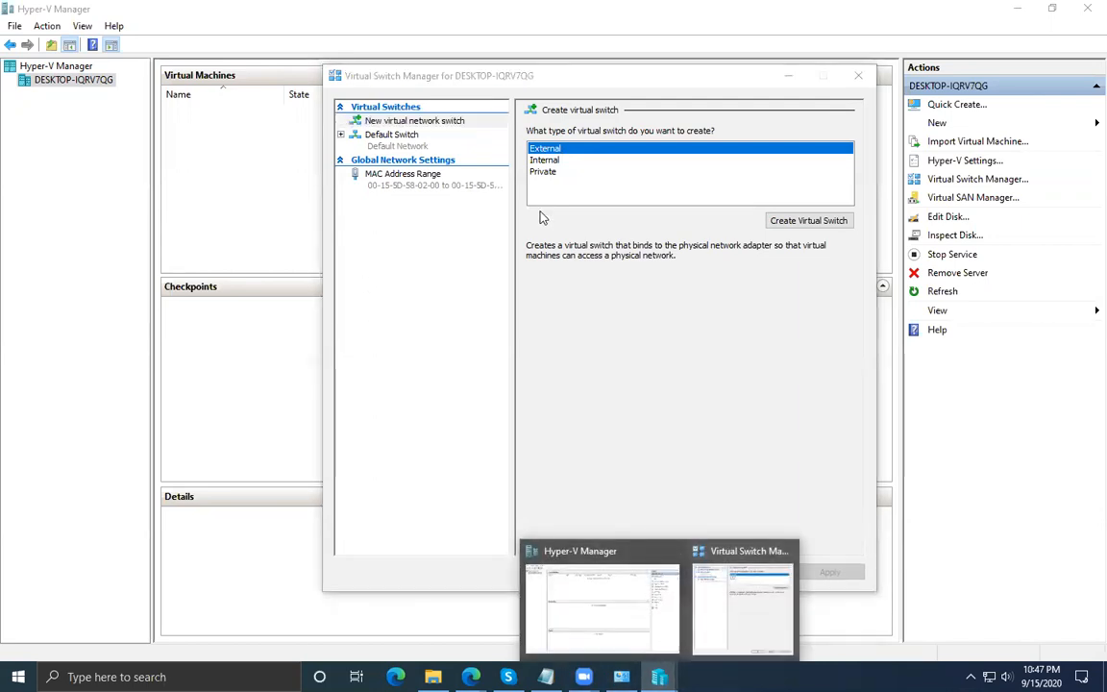
left_click(541, 160)
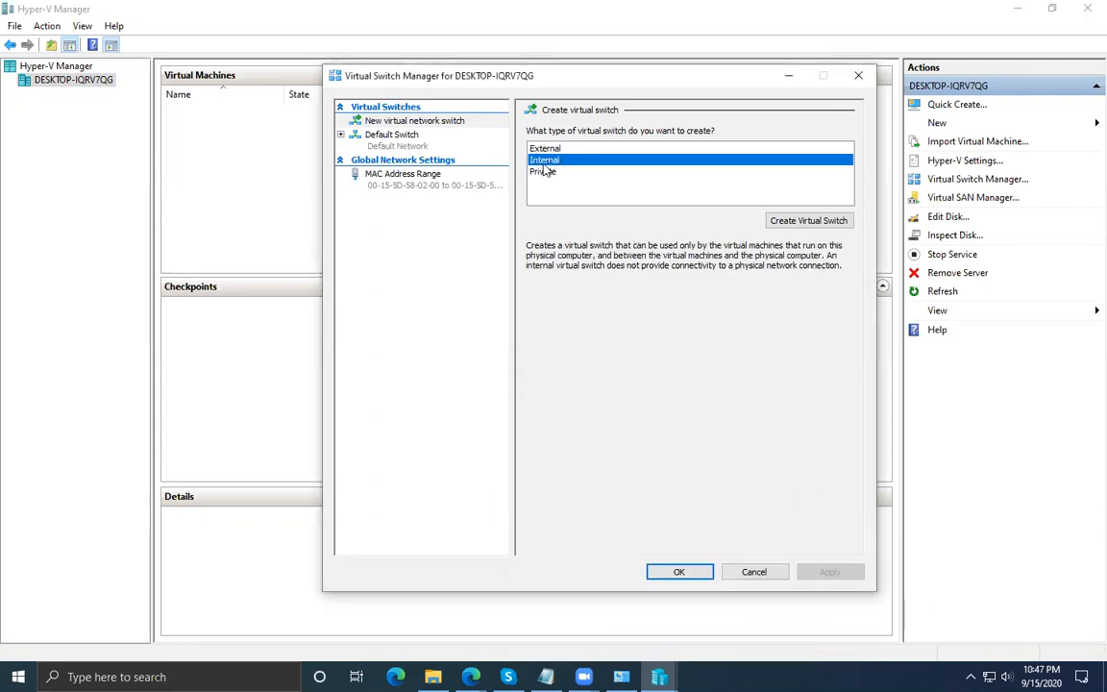
left_click(542, 150)
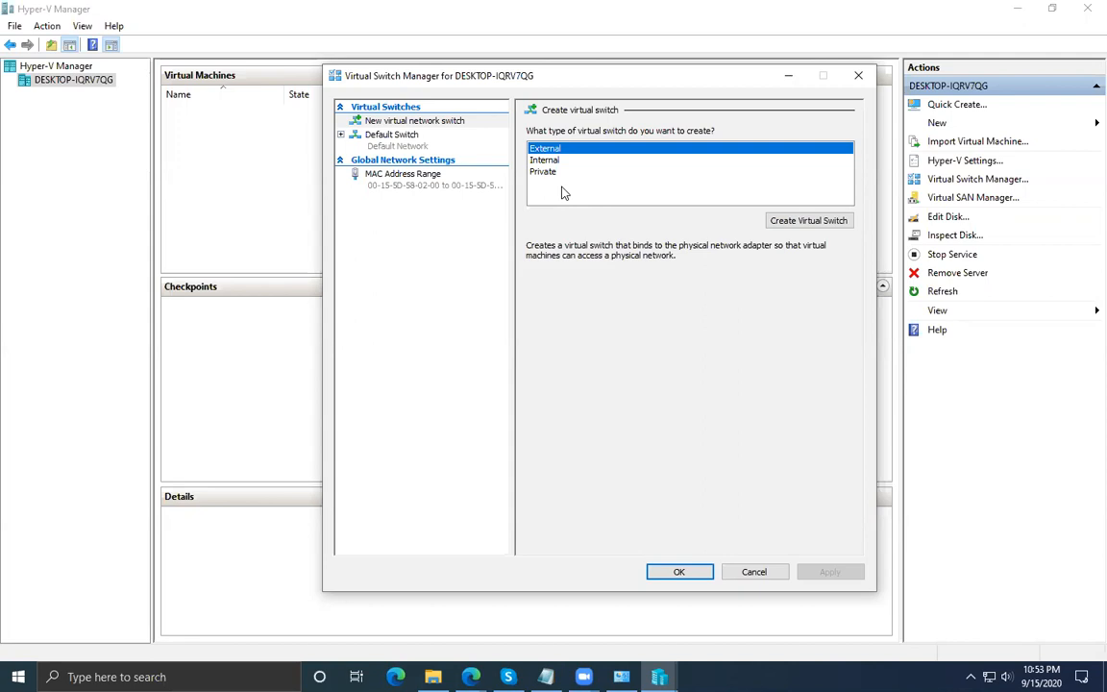
left_click(757, 572)
Return to the adapter list through the Ethernet network settings and select the physical Ethernet adapter.
right_click(988, 677)
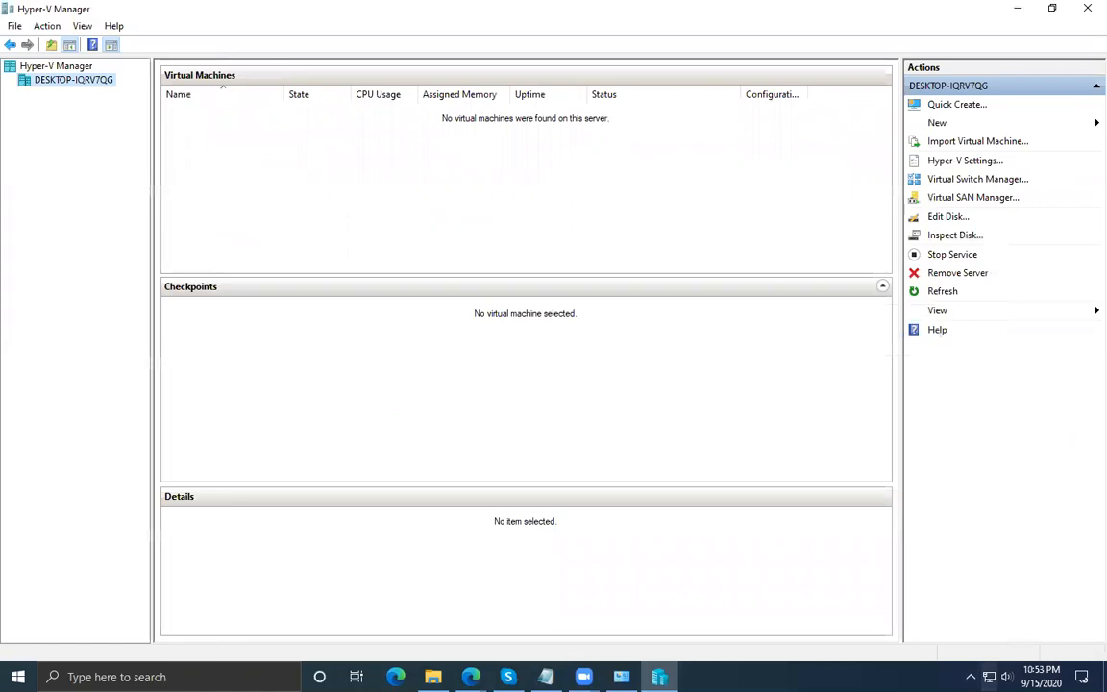
left_click(978, 657)
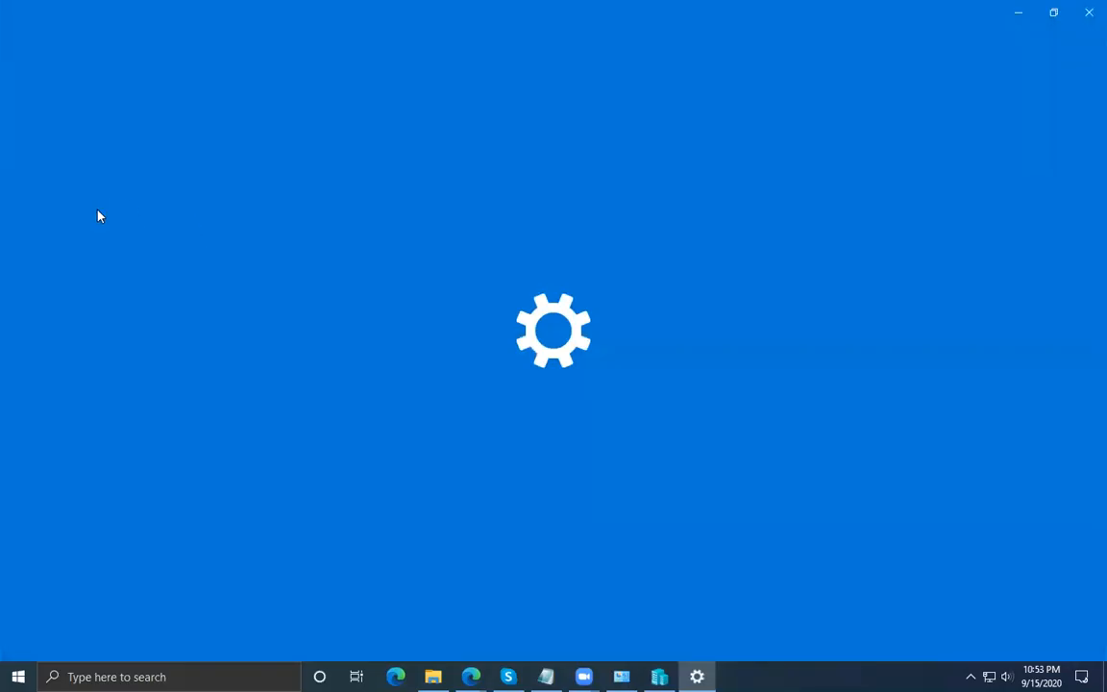
left_click(73, 214)
left_click(948, 110)
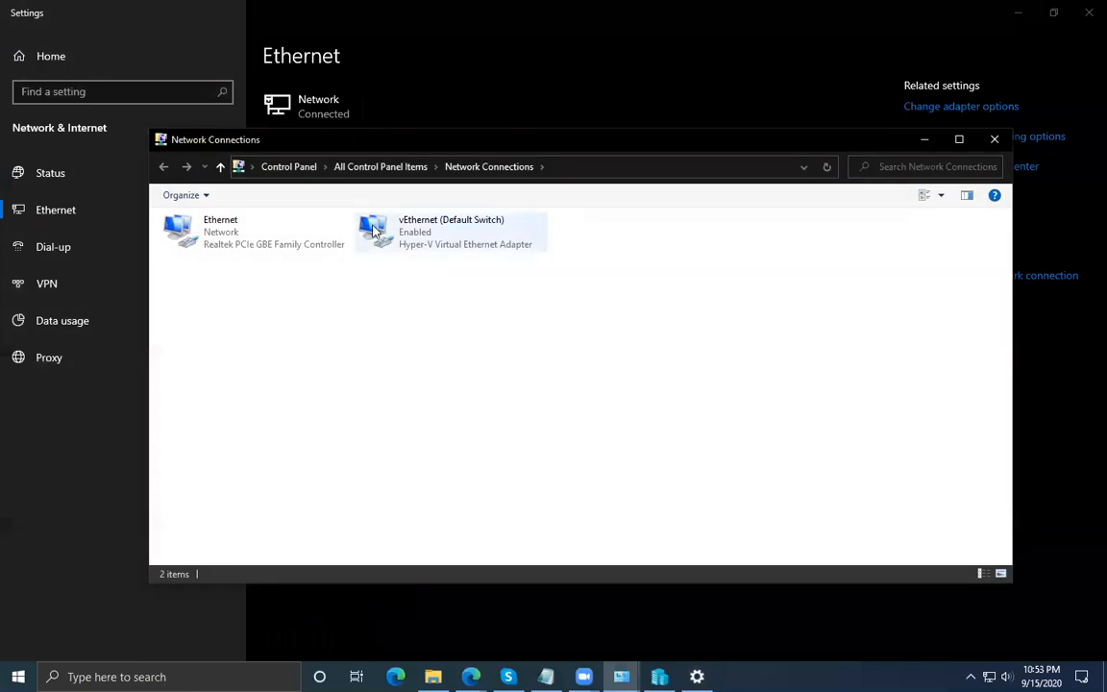
left_click(217, 225)
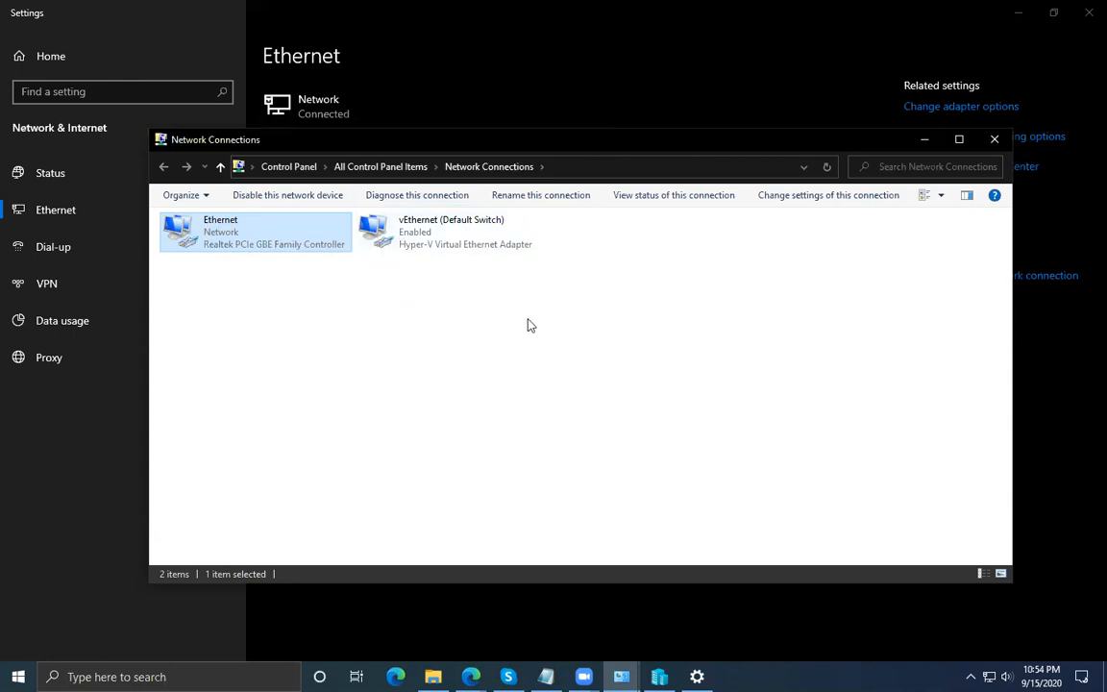
left_click_drag(585, 294, 874, 350)
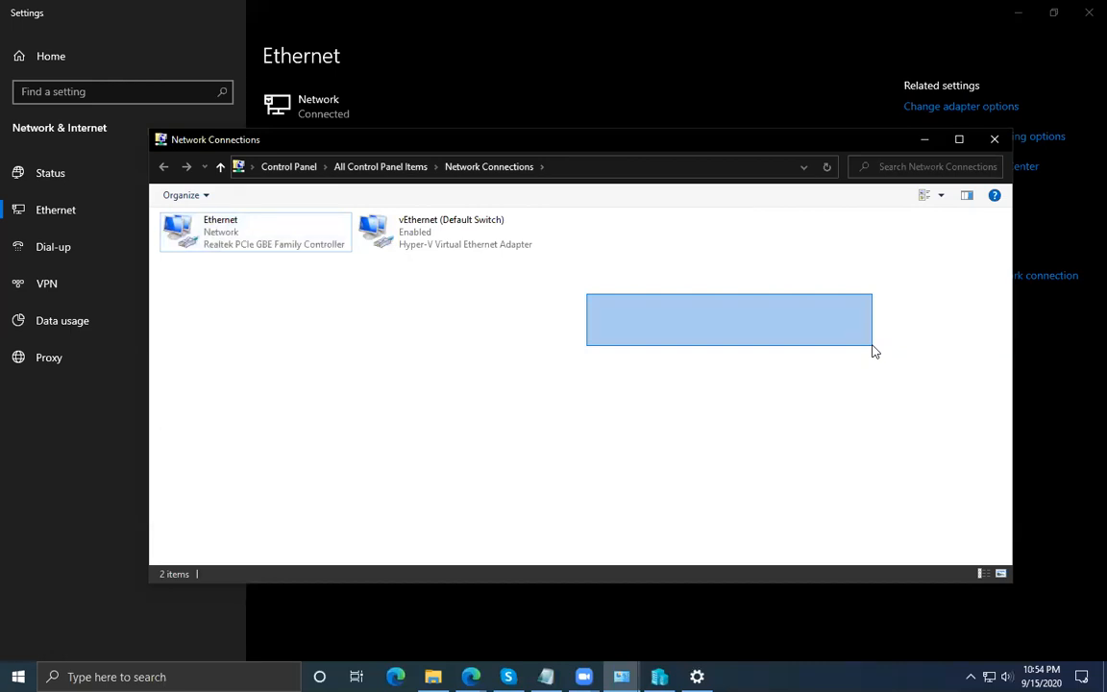
left_click_drag(874, 351, 904, 520)
left_click_drag(793, 414, 626, 257)
left_click_drag(648, 297, 815, 429)
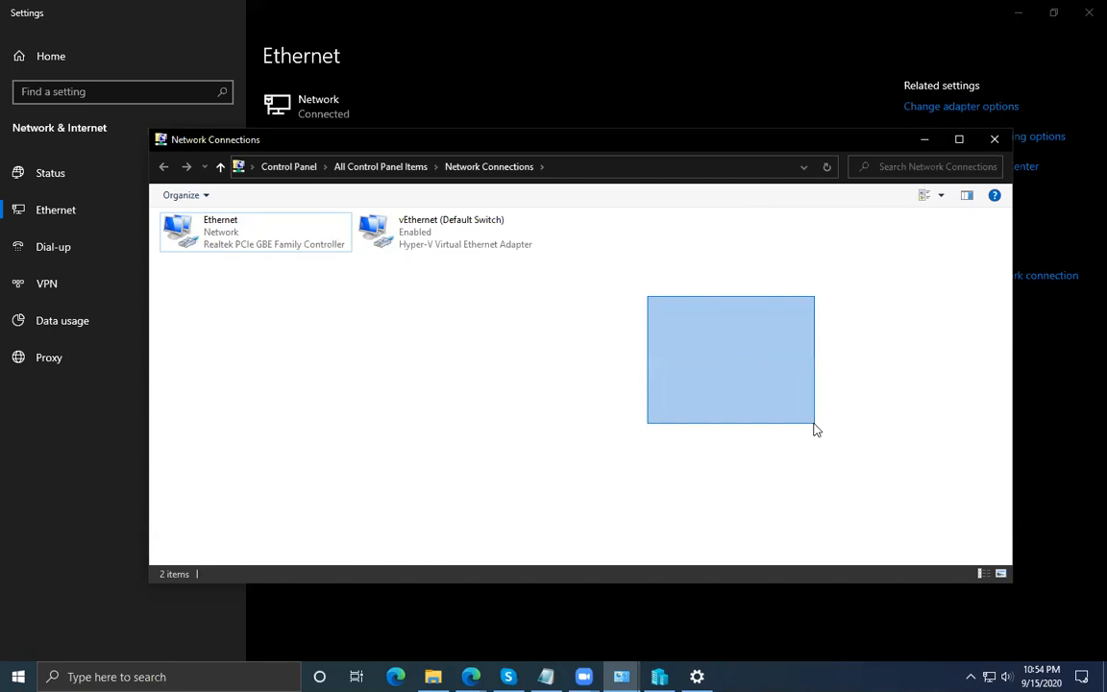
left_click_drag(814, 429, 814, 430)
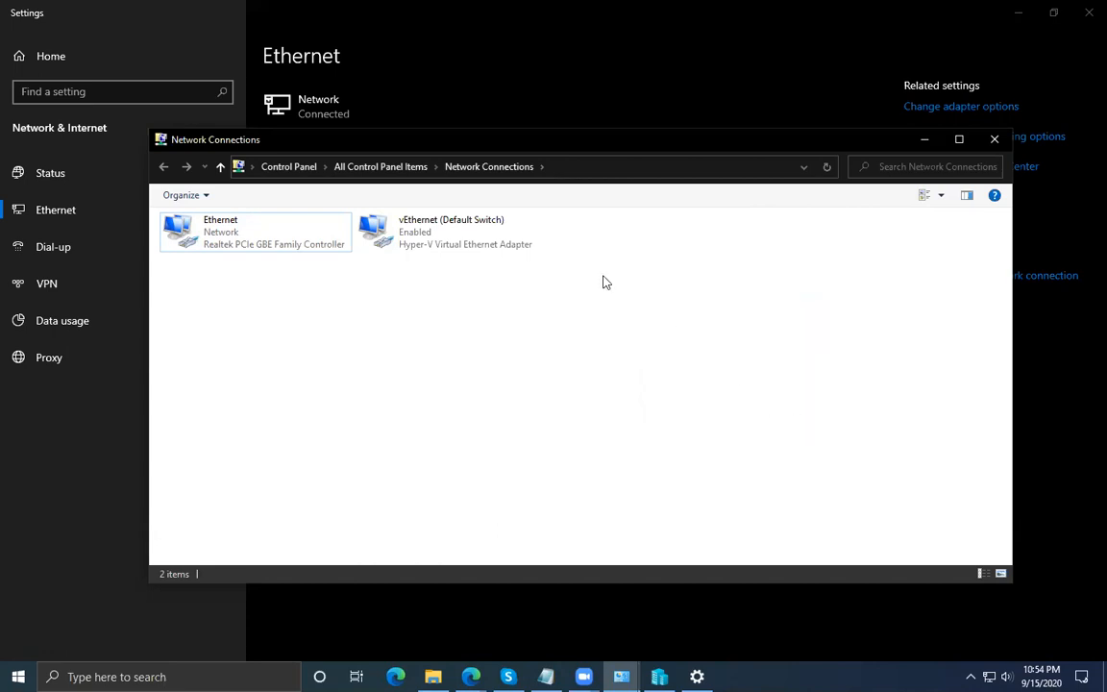
left_click_drag(567, 279, 780, 328)
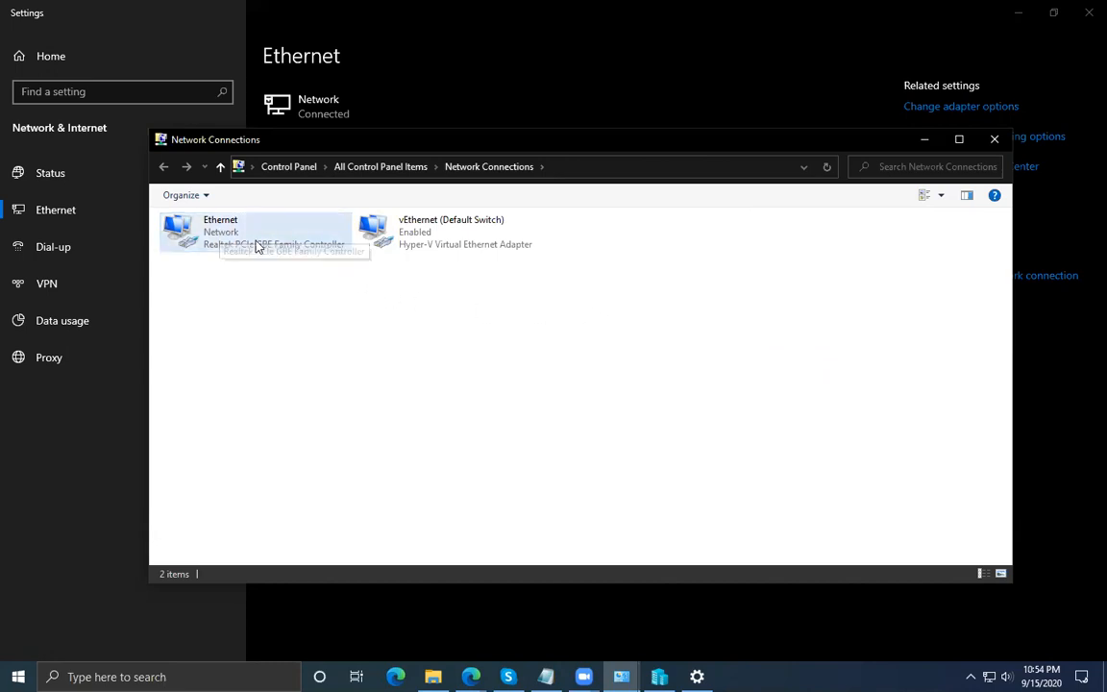
left_click(203, 235)
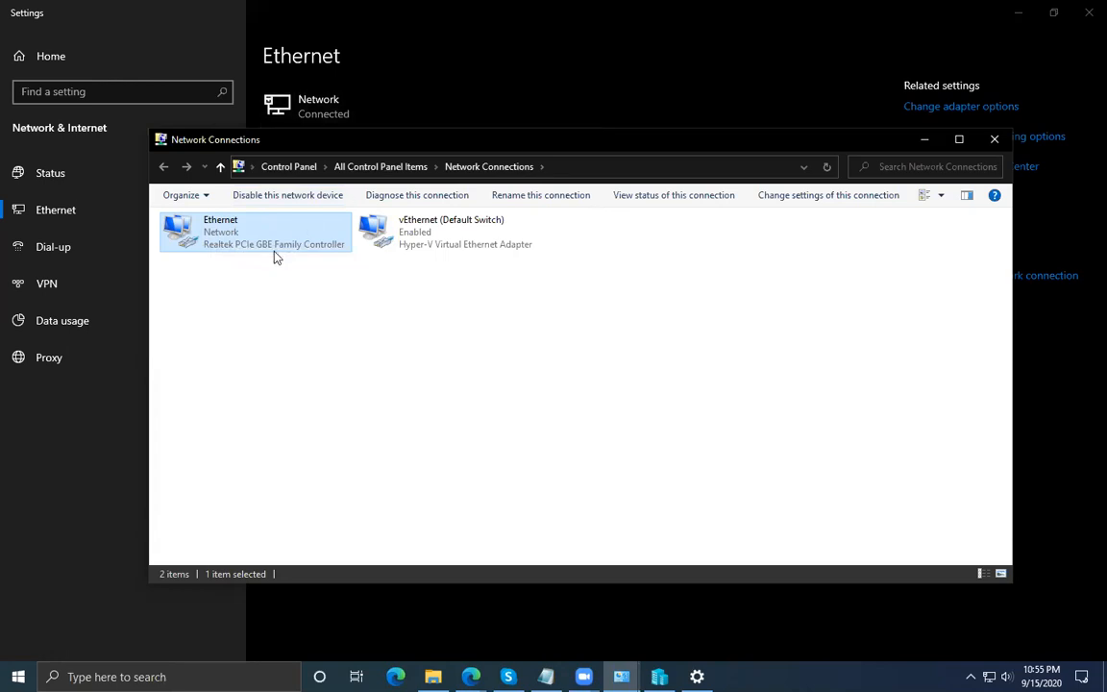
left_click_drag(558, 300, 748, 346)
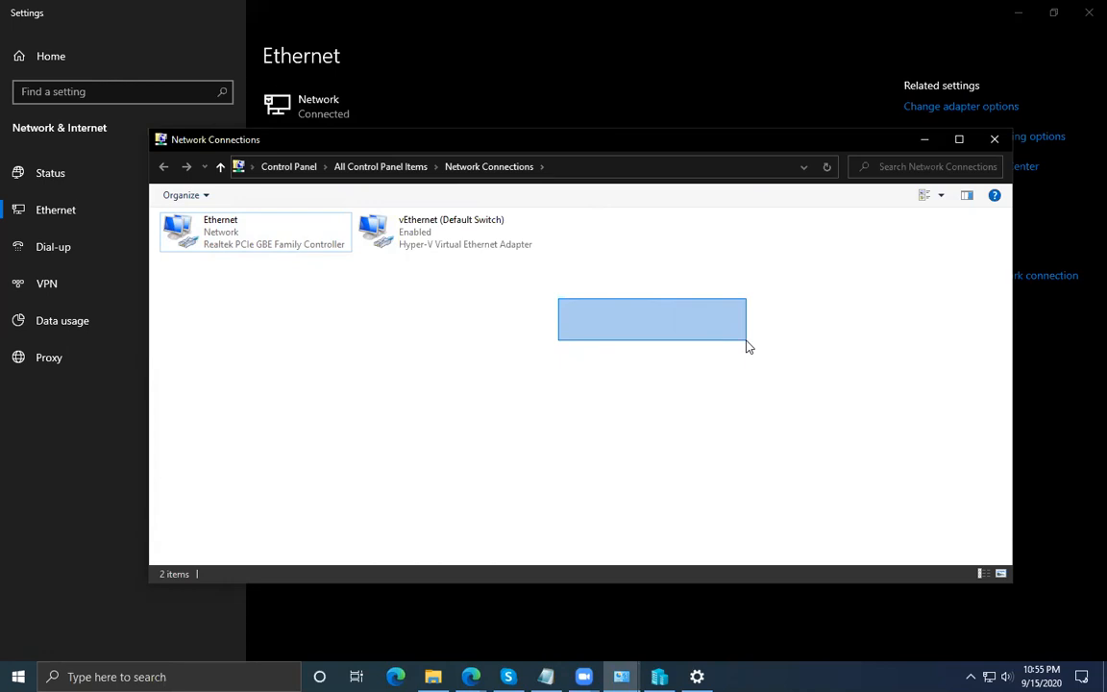
left_click_drag(748, 344, 748, 344)
left_click(201, 246)
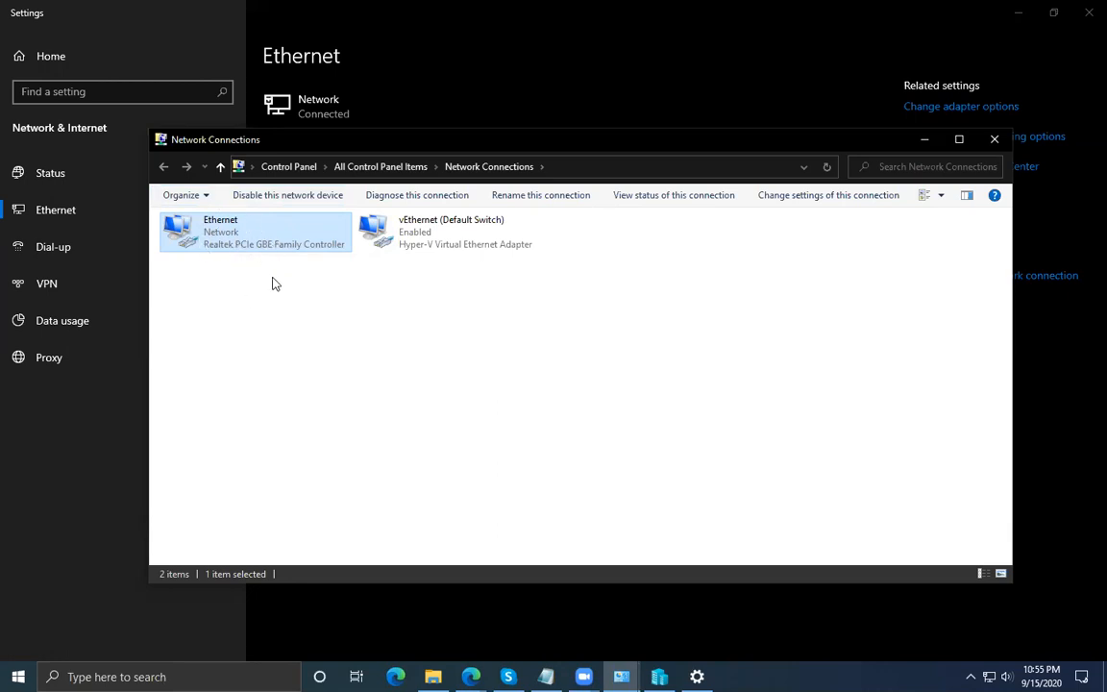
left_click_drag(524, 297, 733, 354)
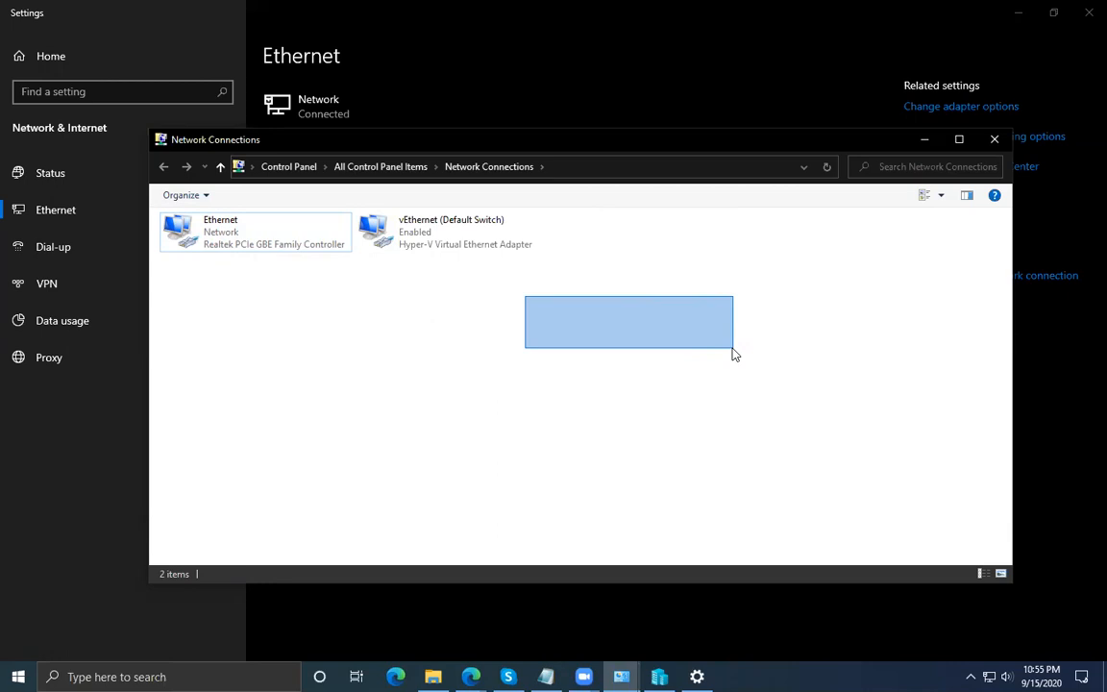
left_click_drag(733, 354, 734, 352)
Examine the Hyper-V Extensible Virtual Switch item in the physical Ethernet adapter's properties and close them without changes.
right_click(215, 246)
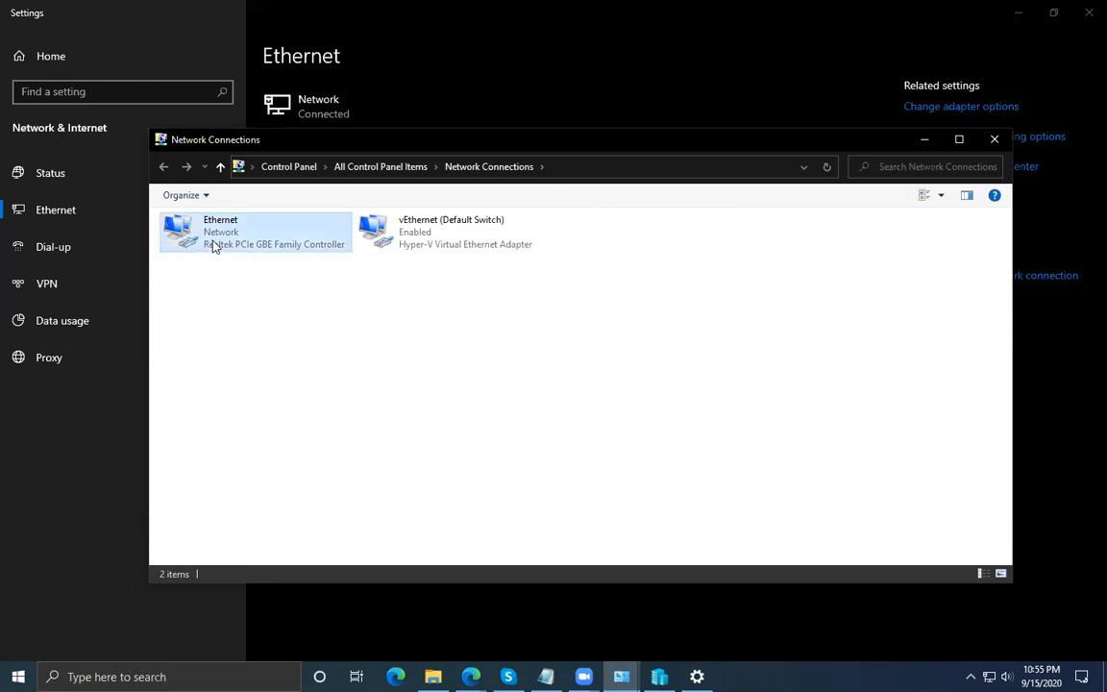
left_click(267, 387)
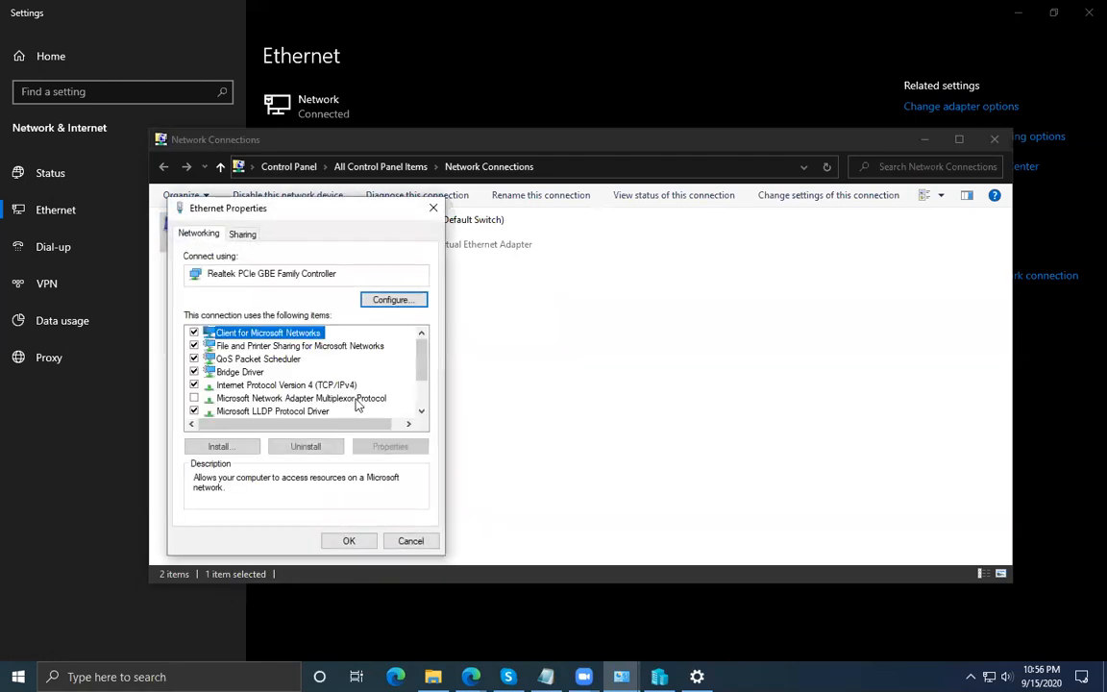
scroll(324, 426, "down", 2)
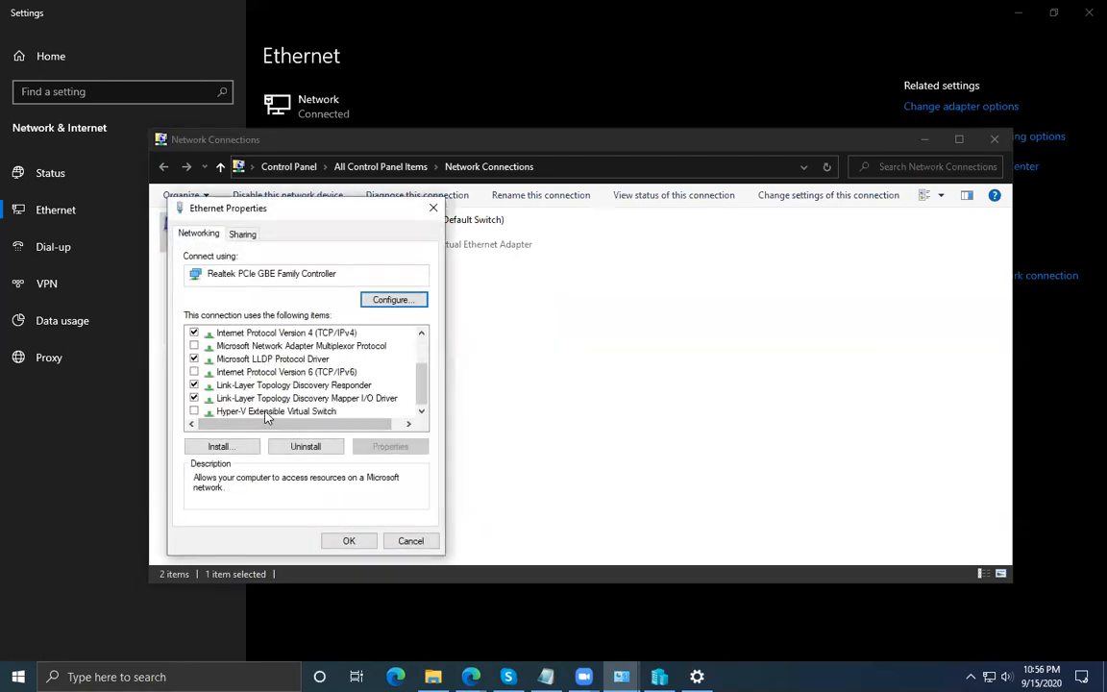
left_click(288, 412)
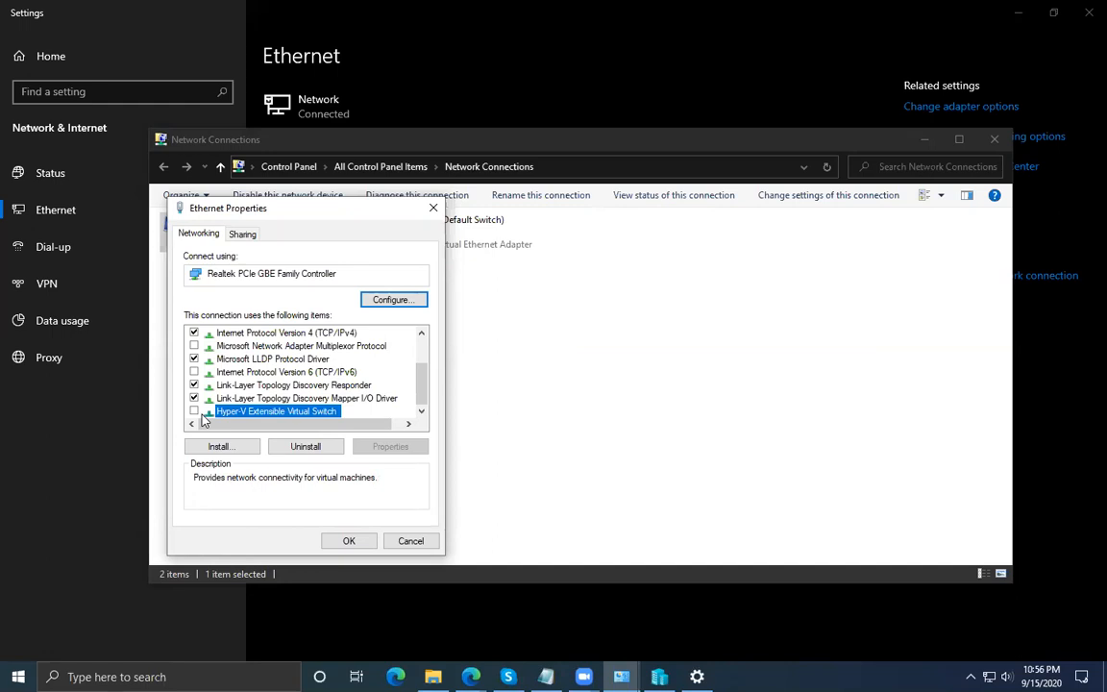
left_click(406, 541)
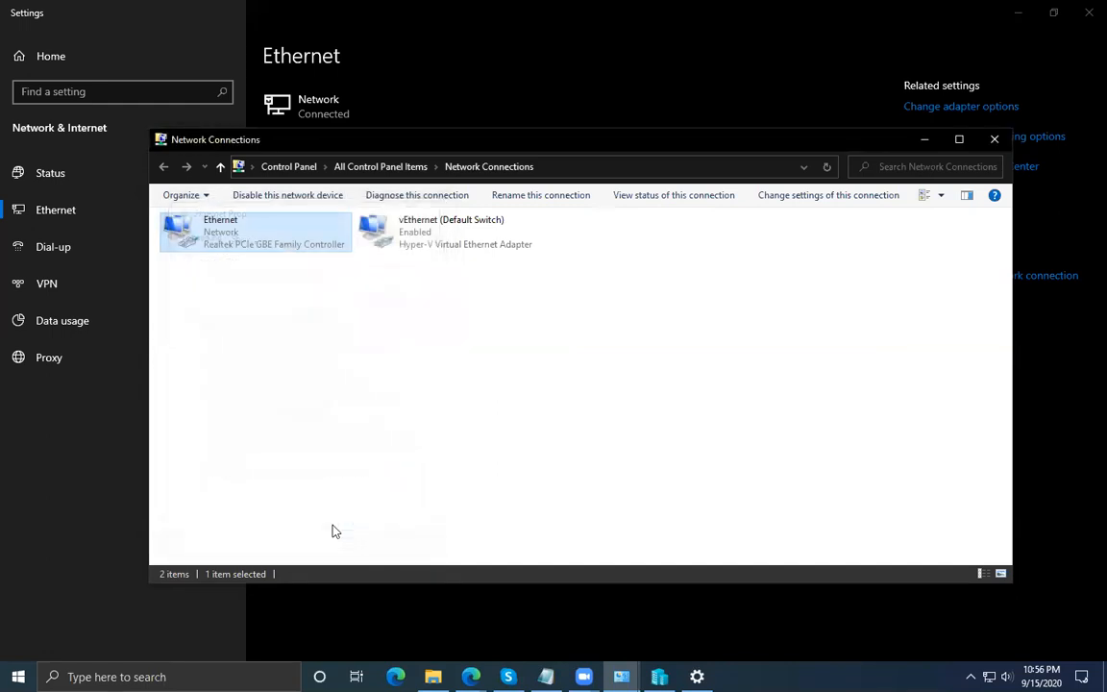
left_click_drag(512, 292, 735, 358)
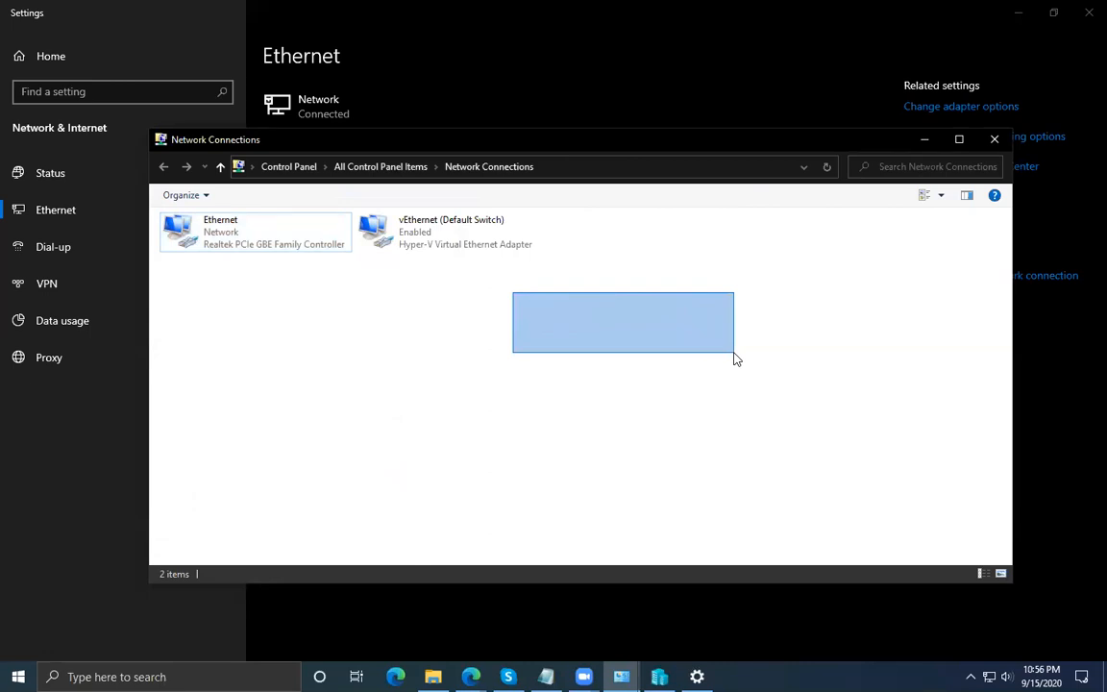
left_click_drag(735, 359, 735, 359)
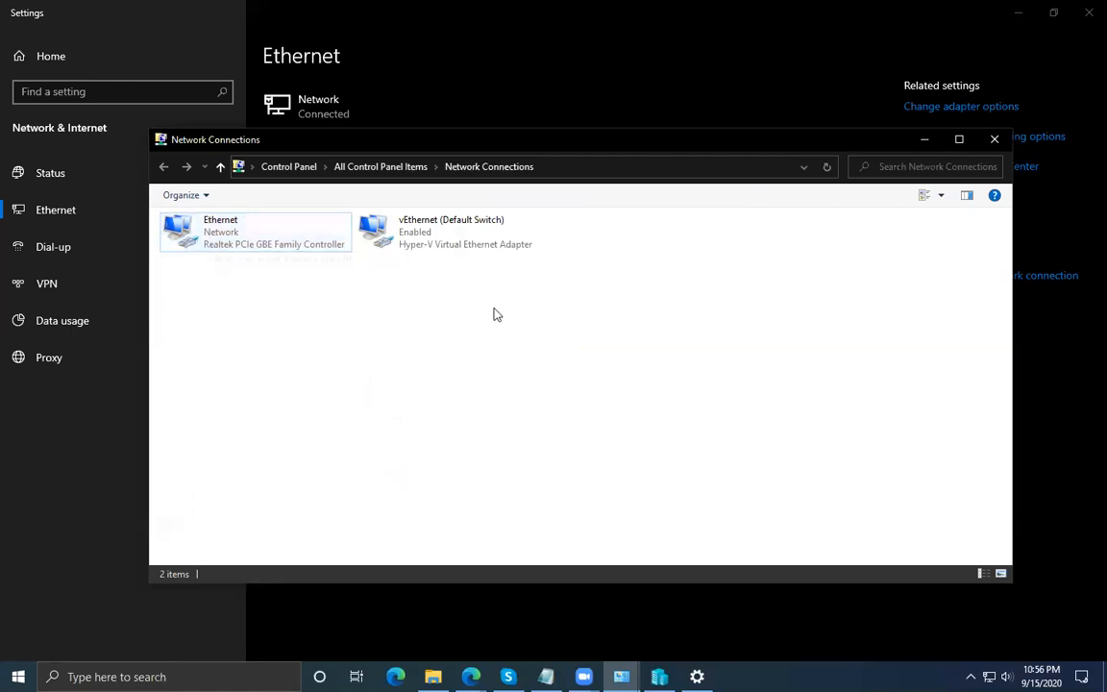
left_click(235, 236)
left_click(527, 103)
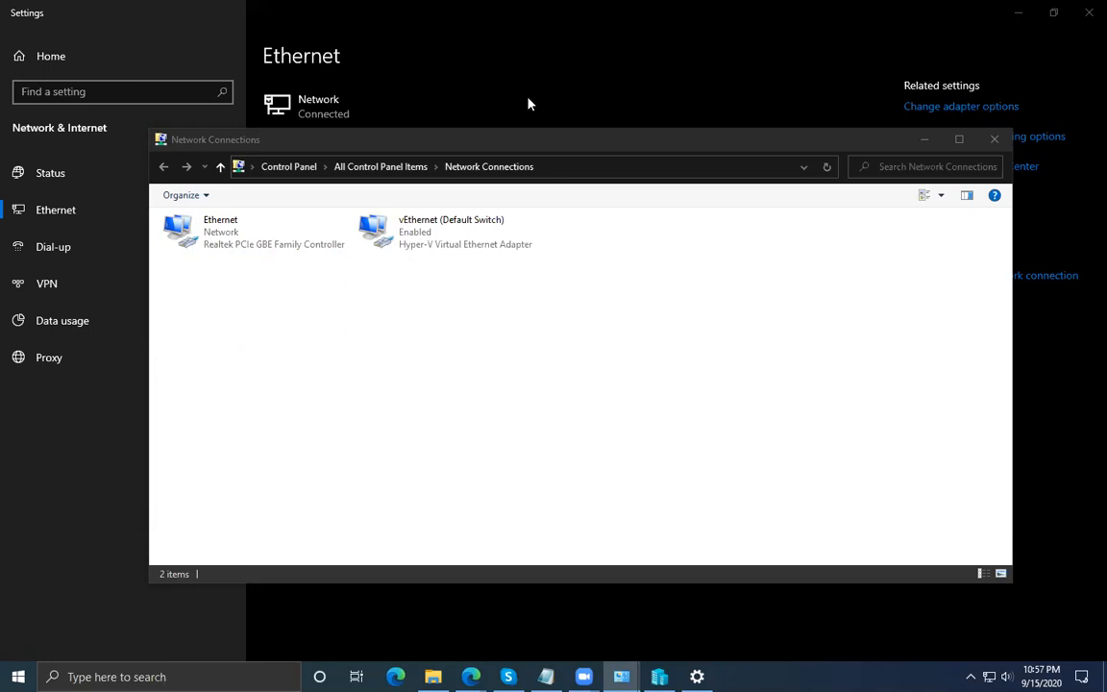
left_click(592, 357)
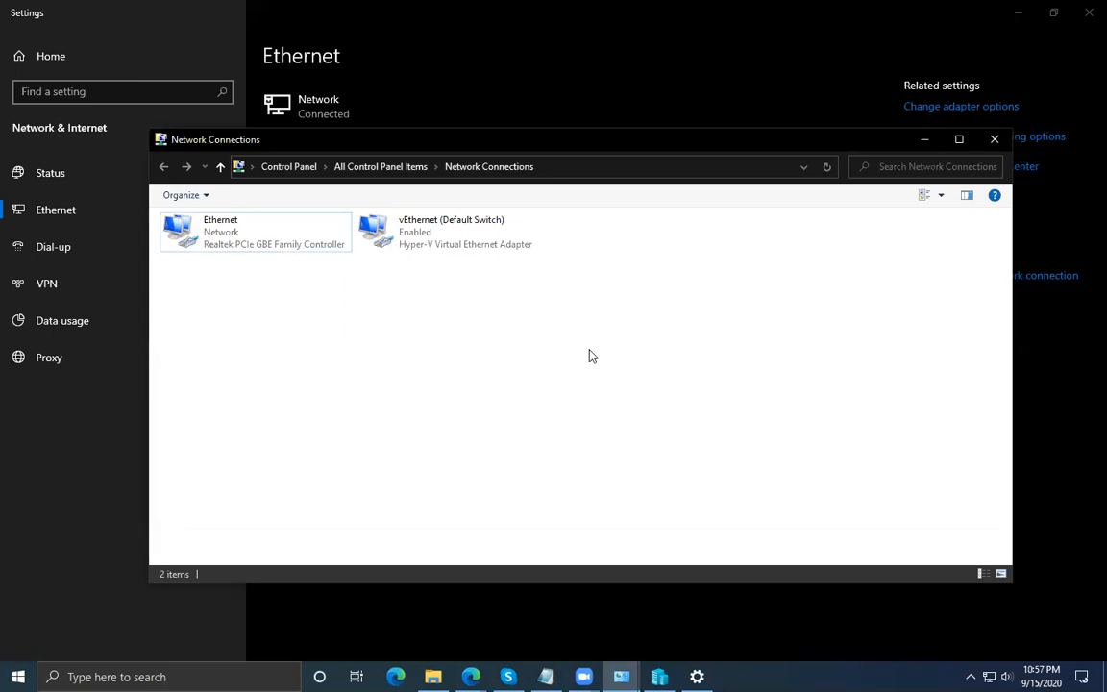
Leave the adapter list and Settings for Hyper-V Manager and start a new External virtual switch in the Virtual Switch Manager.
left_click(995, 140)
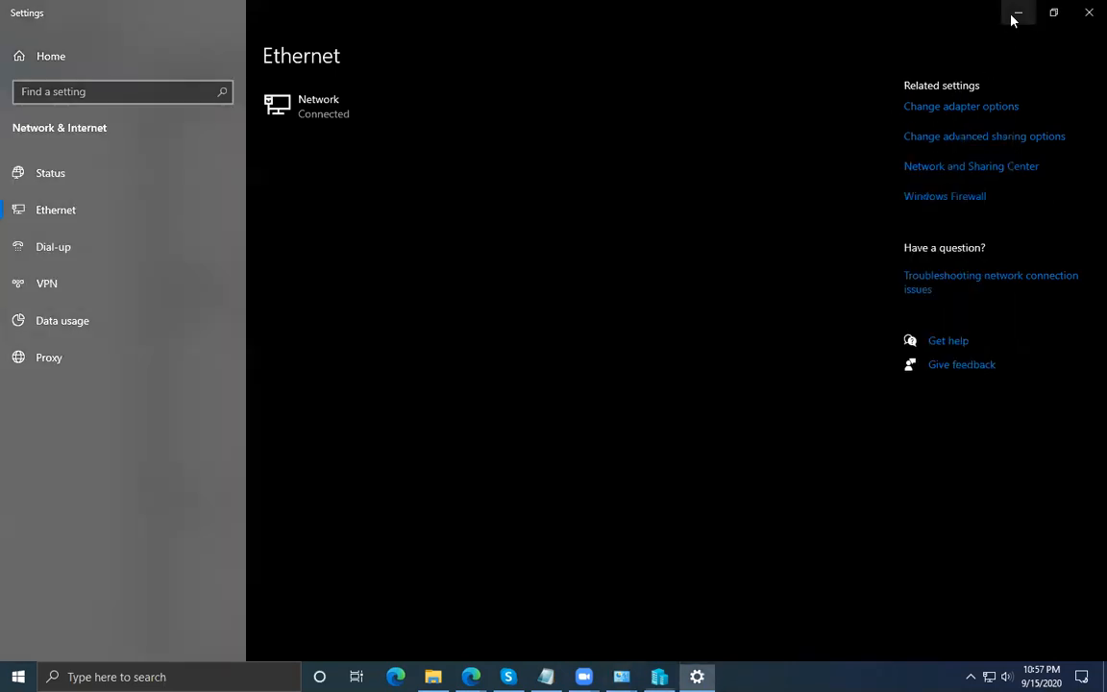
left_click(1014, 13)
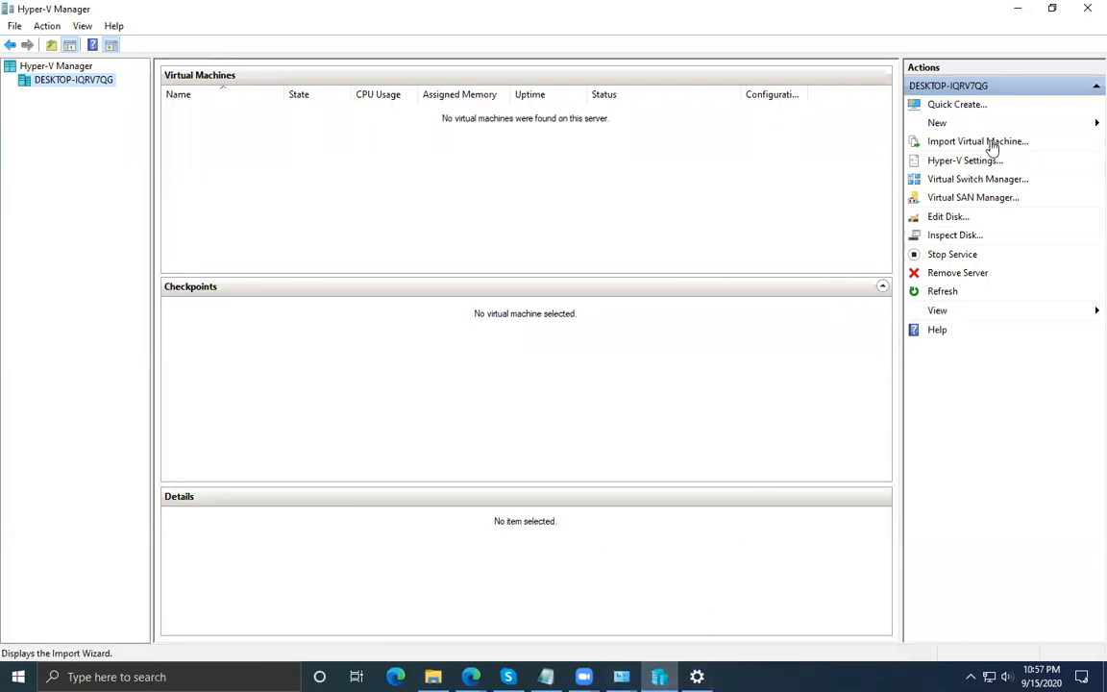
left_click(961, 180)
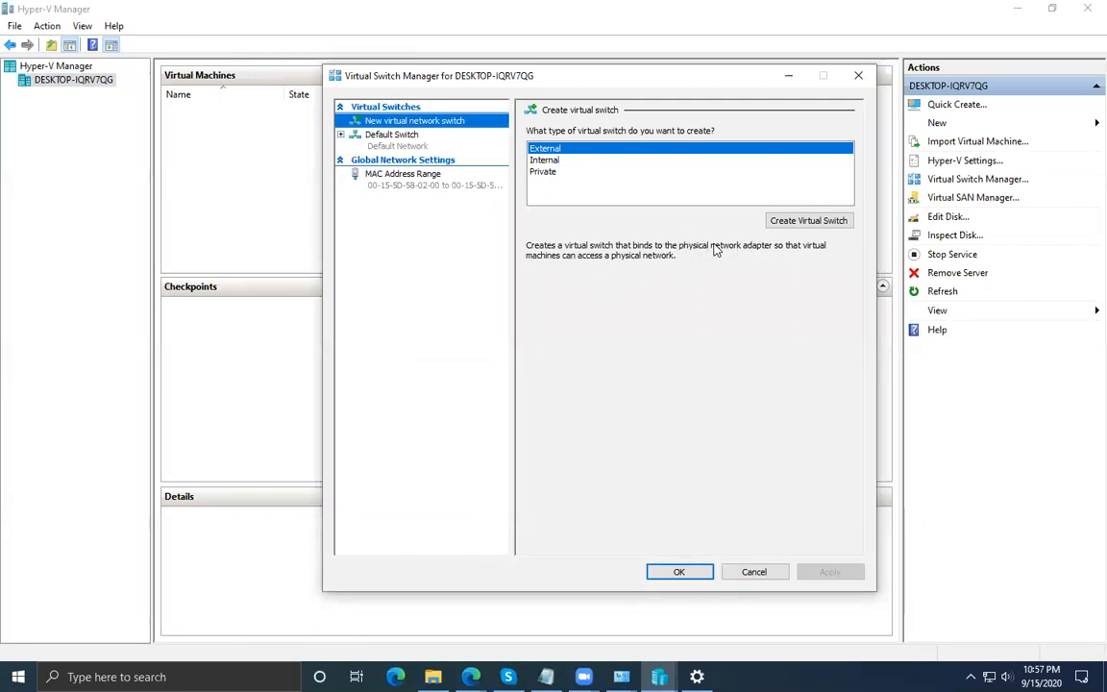
left_click(786, 222)
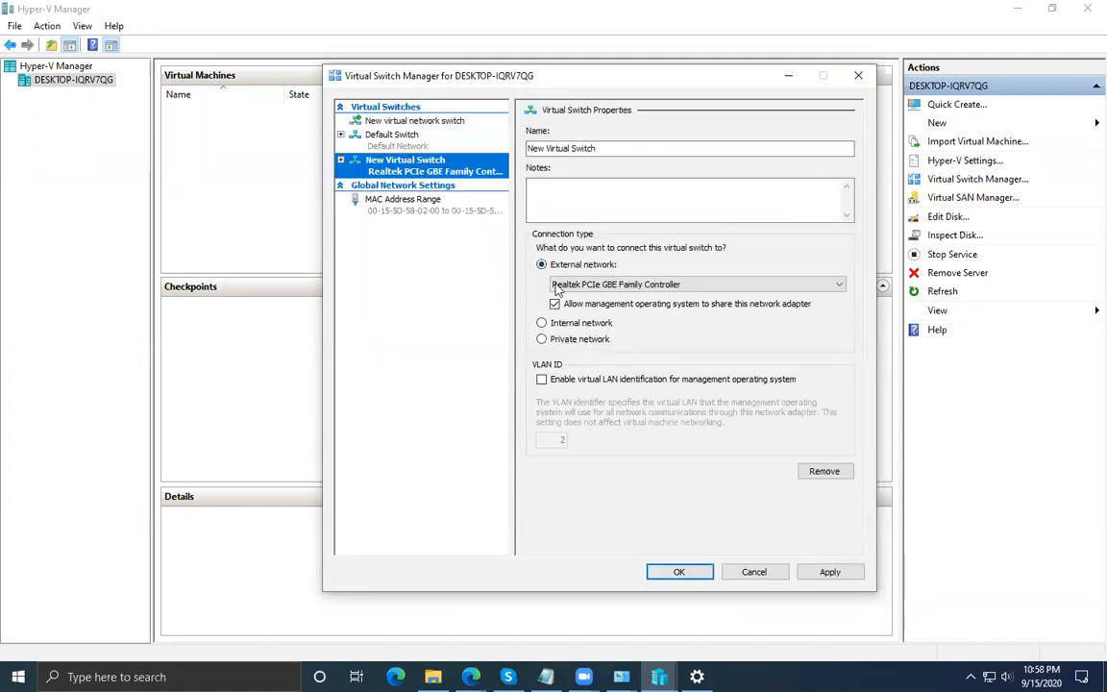
Name the new virtual switch BR-EX and use Realtek PCIe GBE Family Controller as its external network adapter.
left_click_drag(597, 148, 528, 149)
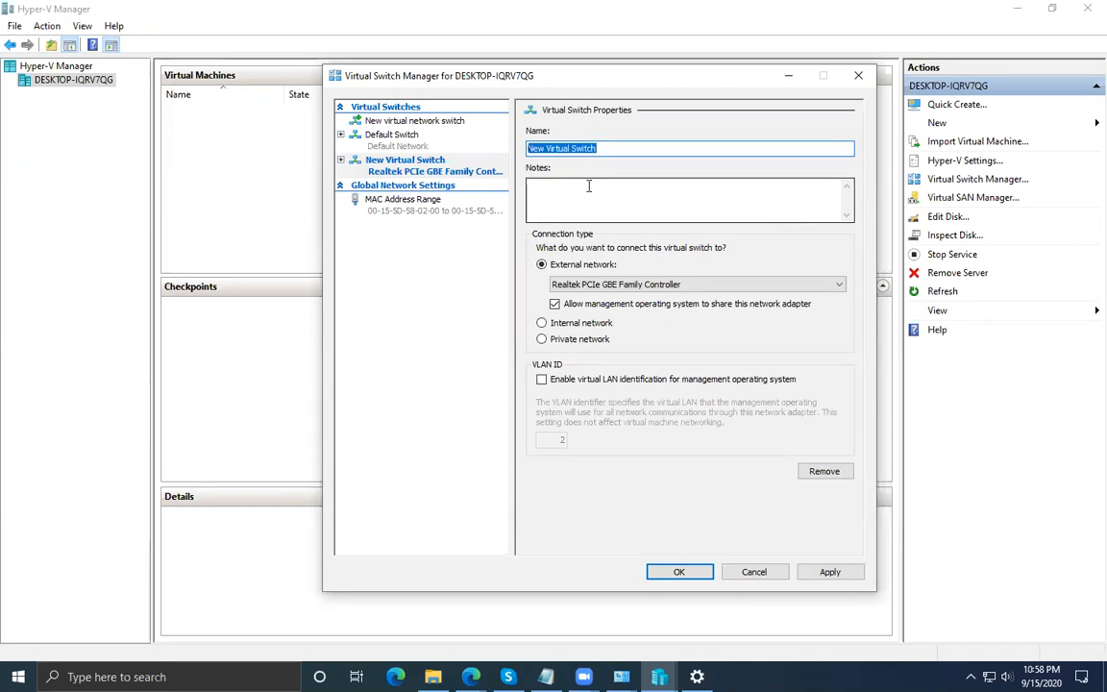
type("...")
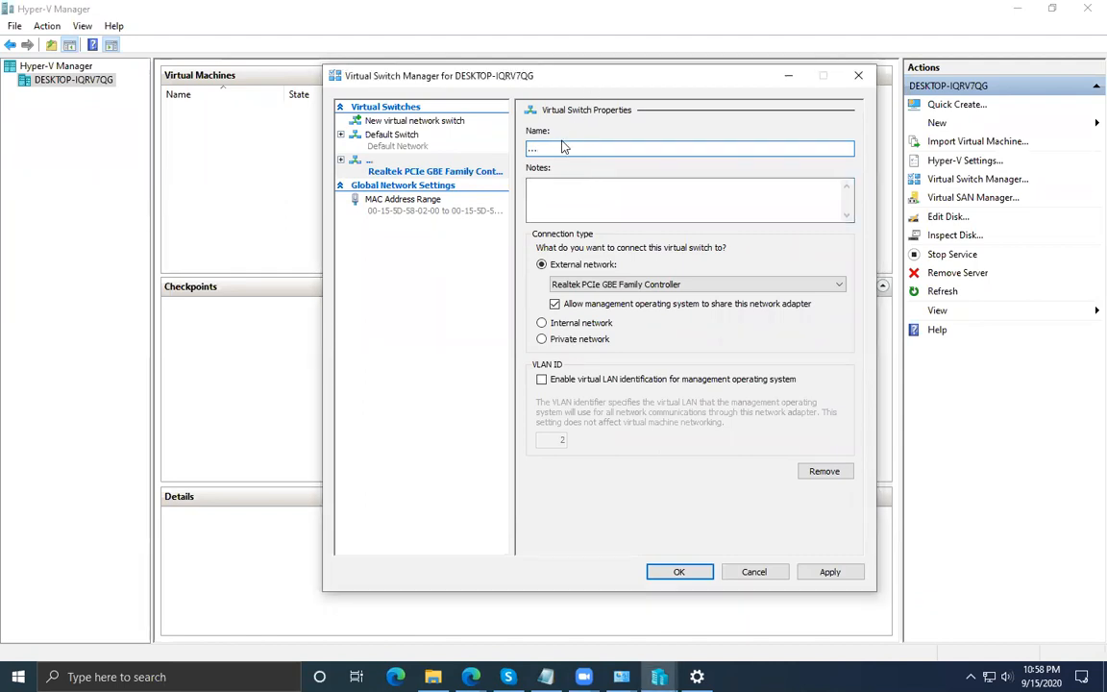
left_click_drag(538, 149, 474, 148)
key("BackSpace")
type("BR-EX")
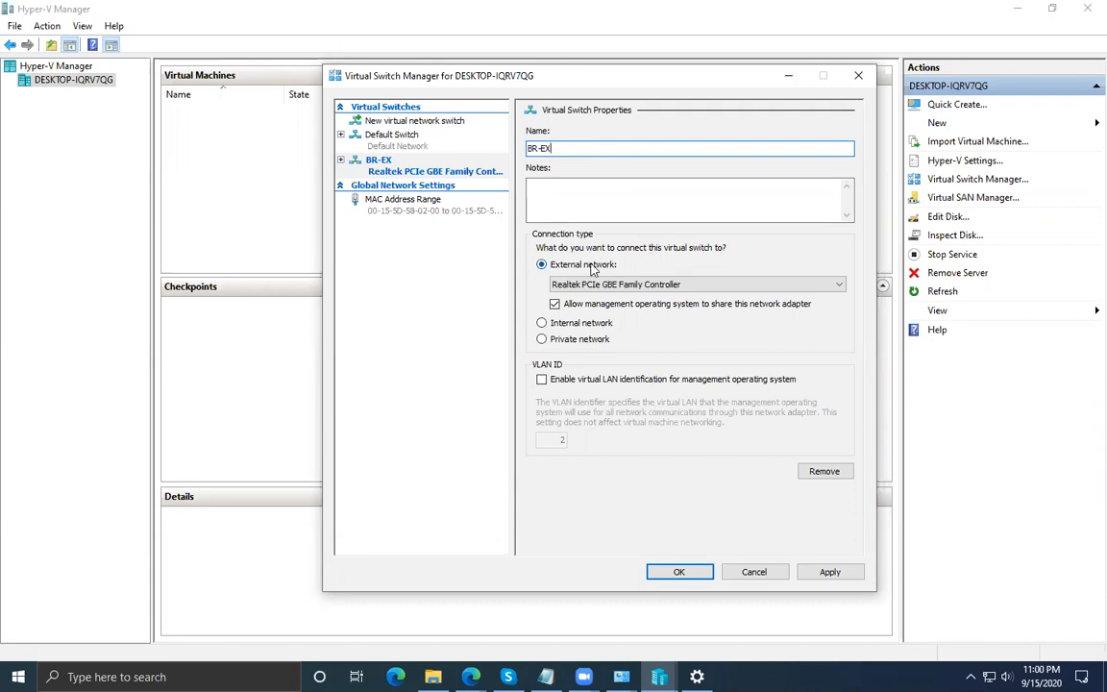
left_click(835, 285)
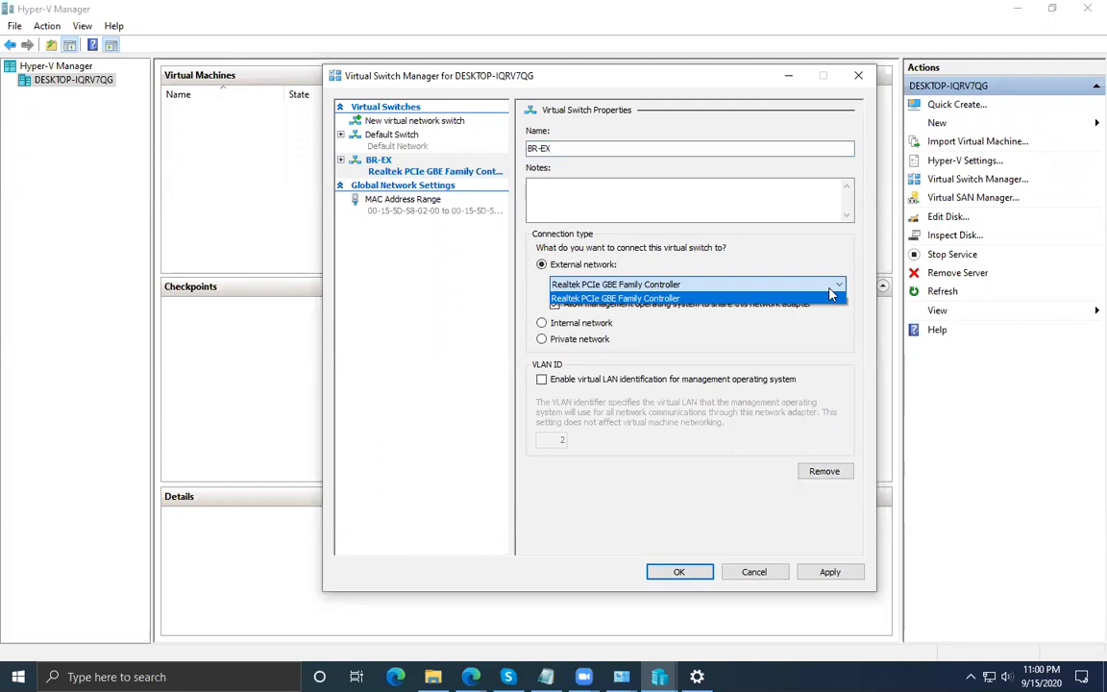
left_click(831, 294)
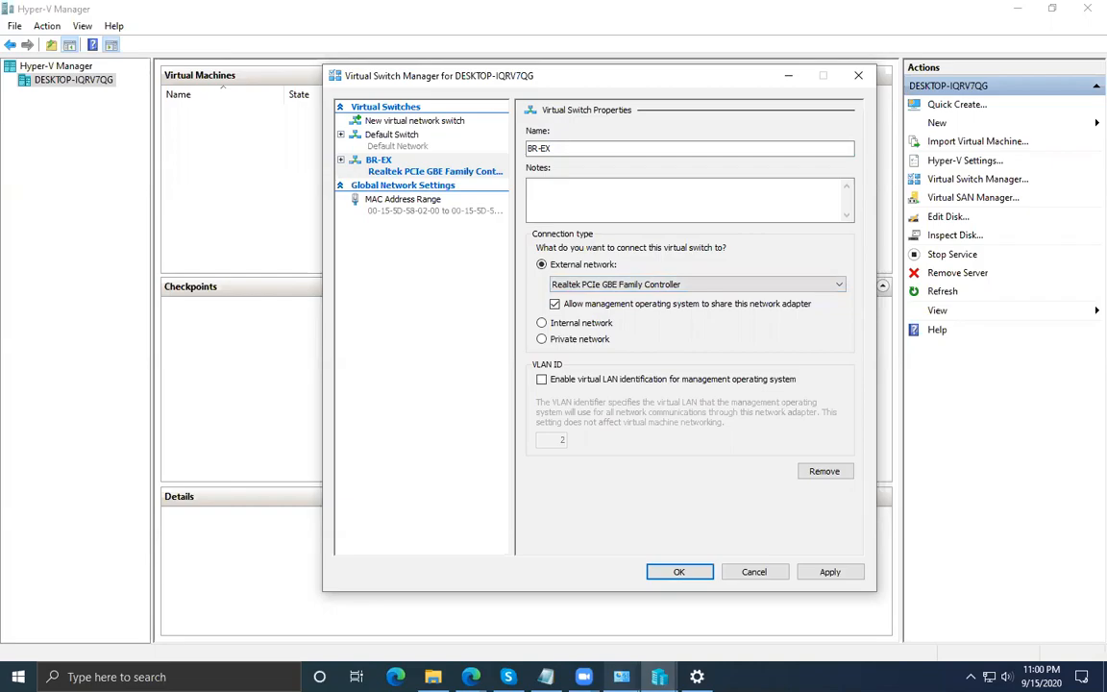
Compare the adapter list in Network Connections with the BR-EX switch's external network setting and minimize the list.
left_click(696, 676)
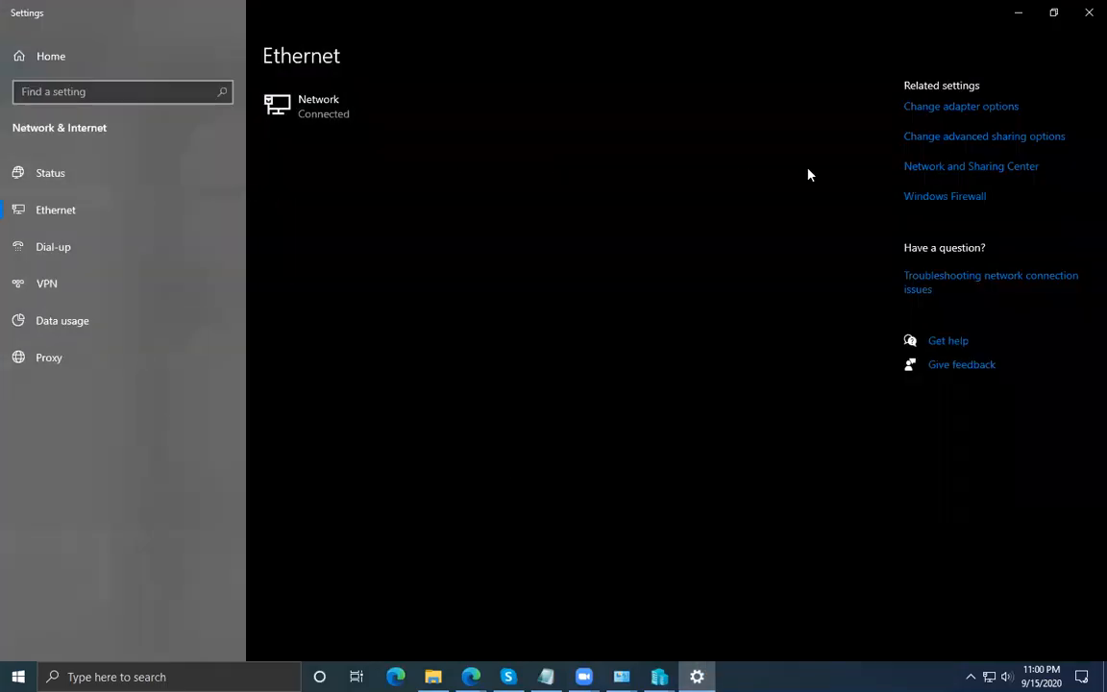
left_click(934, 106)
left_click(1014, 12)
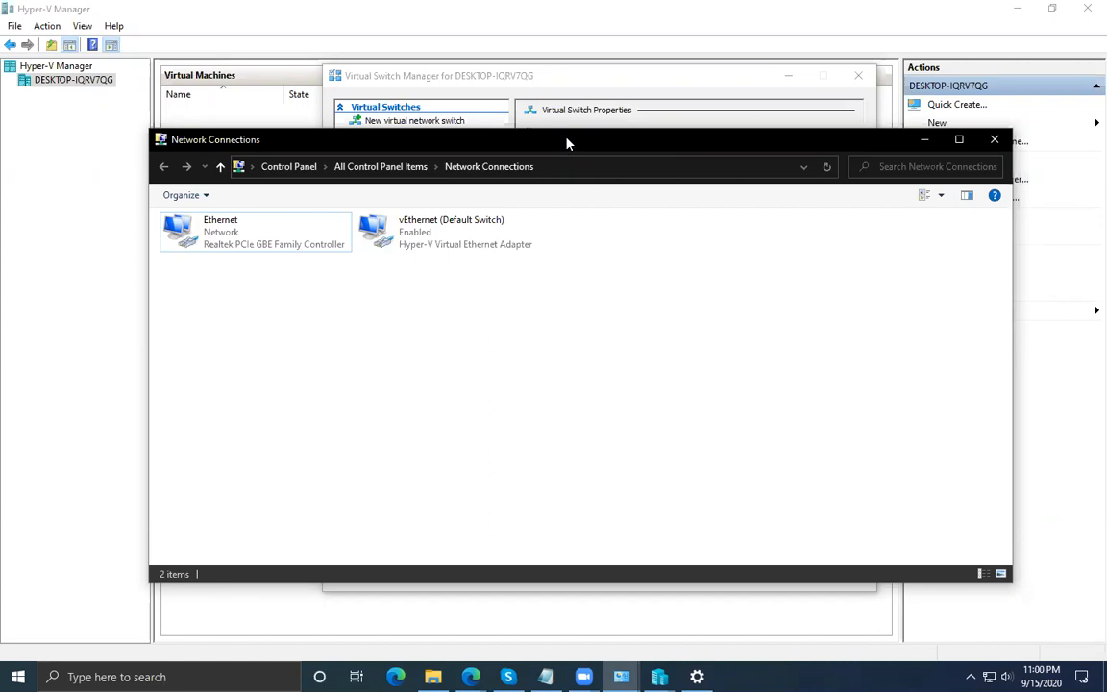
left_click_drag(567, 142, 663, 351)
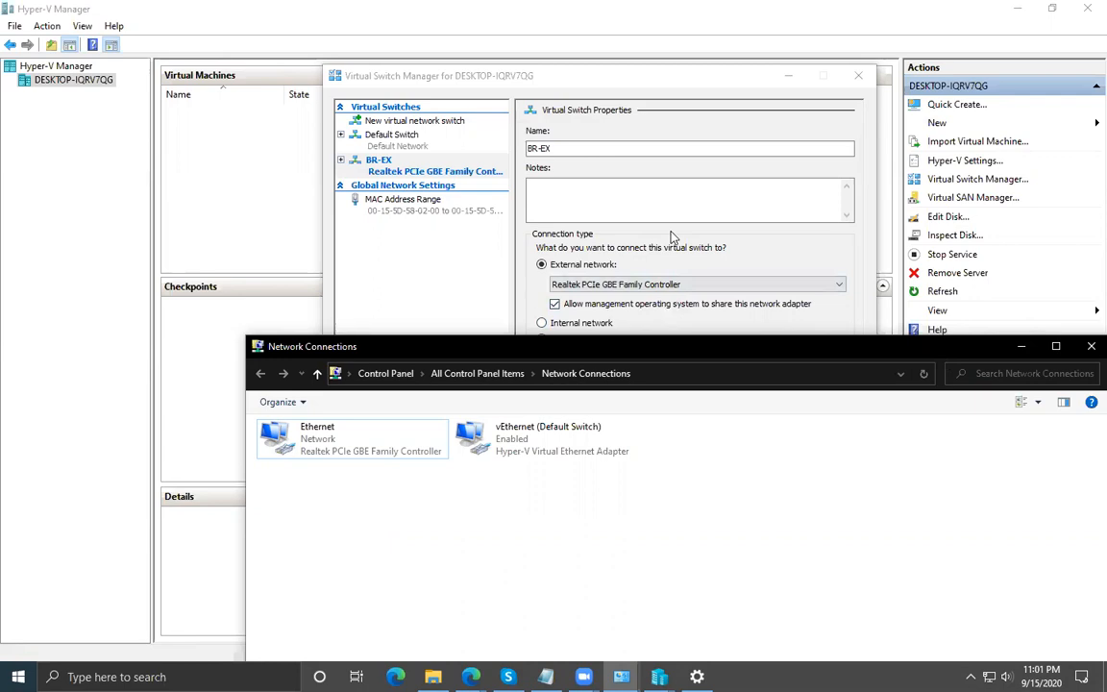
left_click(1018, 346)
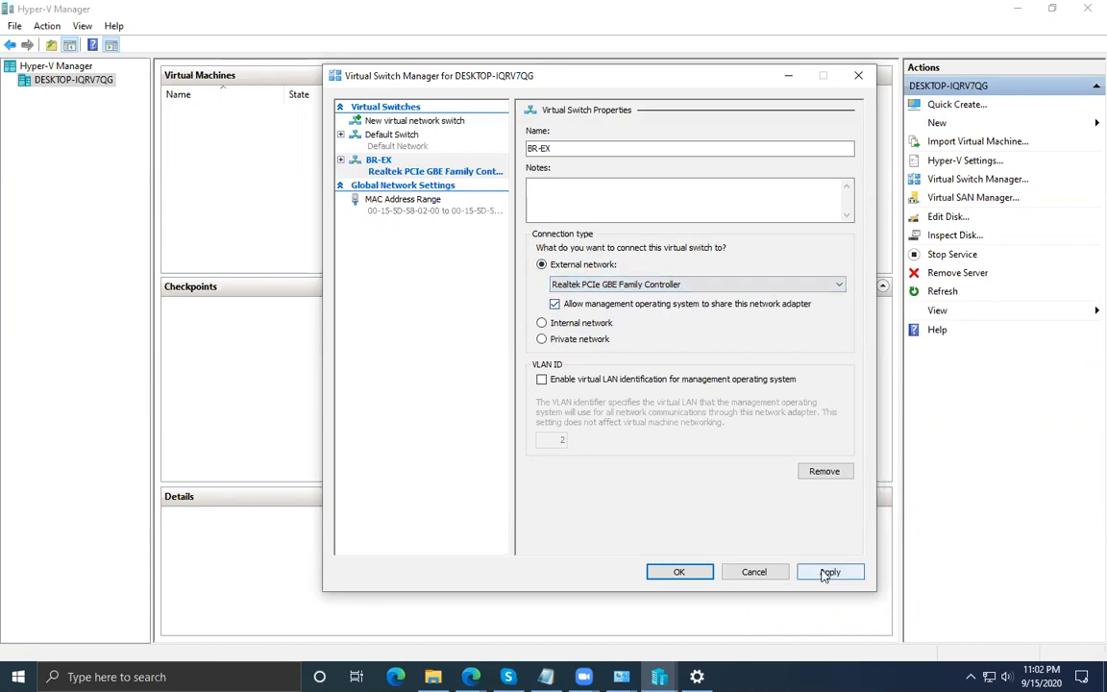
Reopen the adapter list from the Ethernet settings, close Settings, and place Network Connections and the Virtual Switch Manager side by side.
left_click(697, 677)
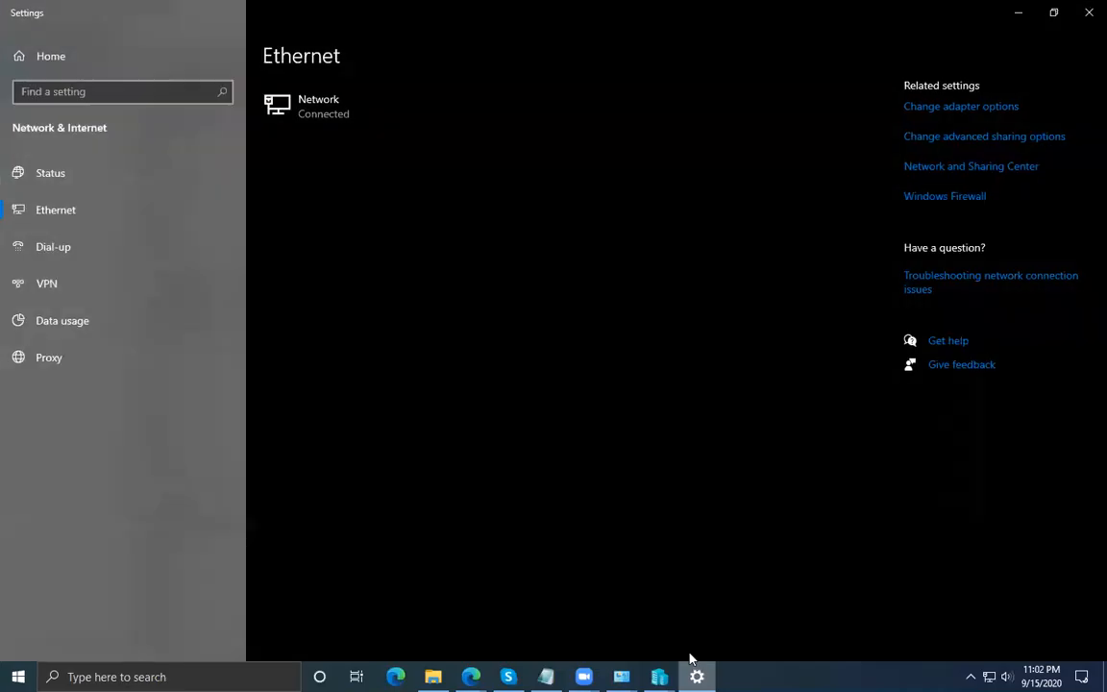
left_click(920, 114)
left_click(1089, 13)
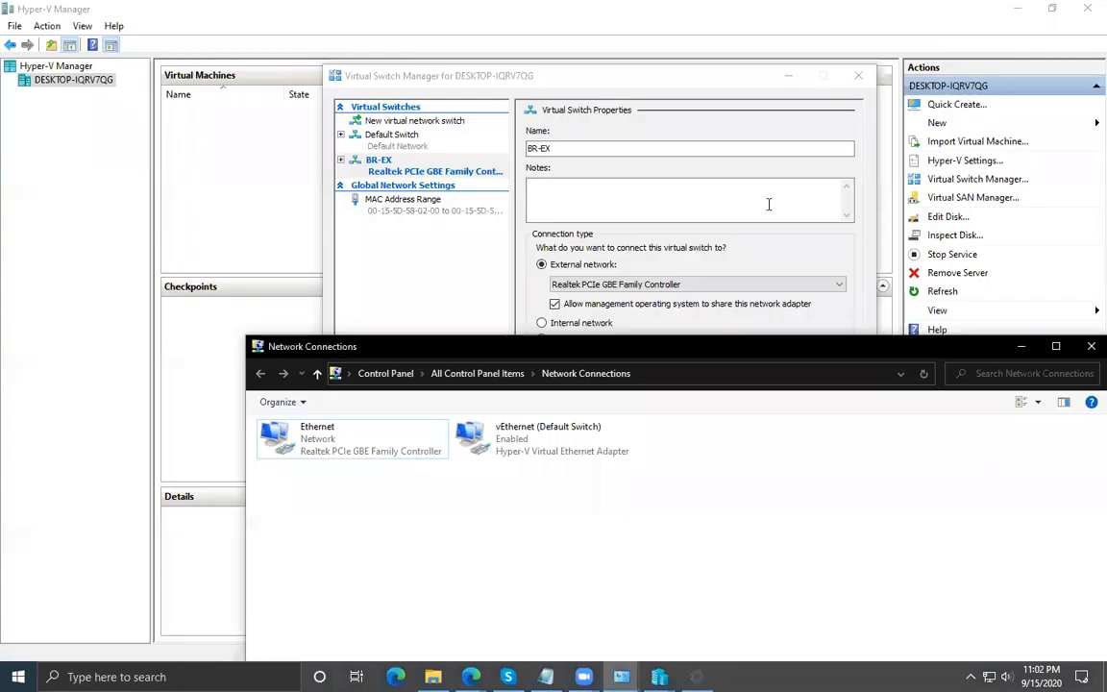
left_click_drag(593, 349, 857, 186)
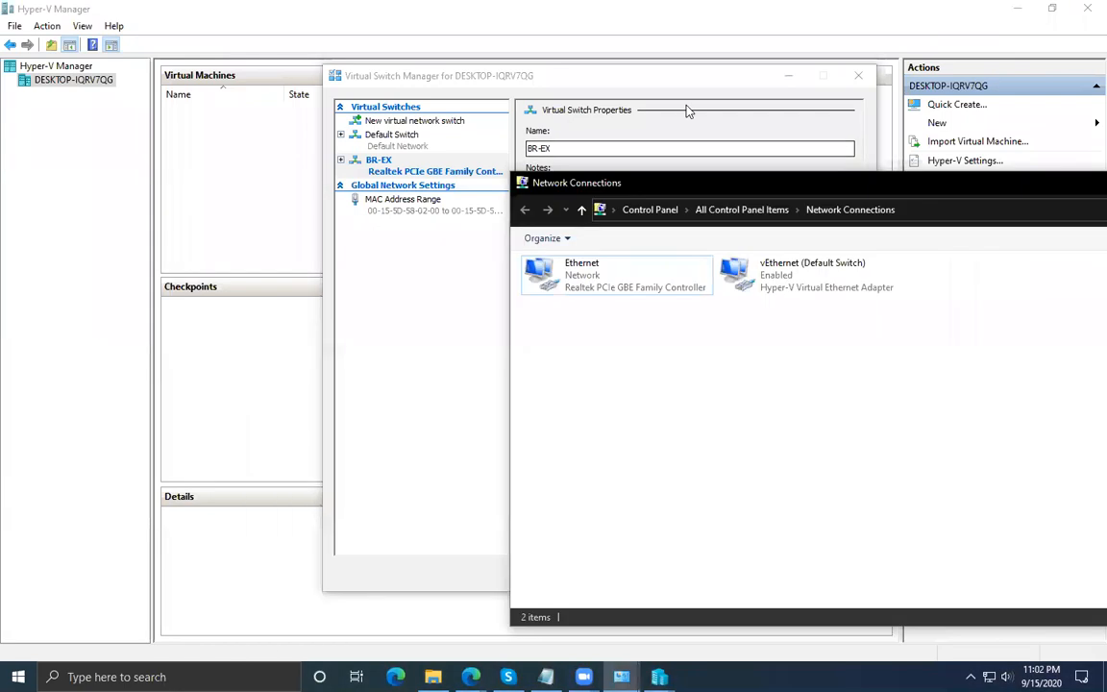
left_click_drag(442, 75, 186, 108)
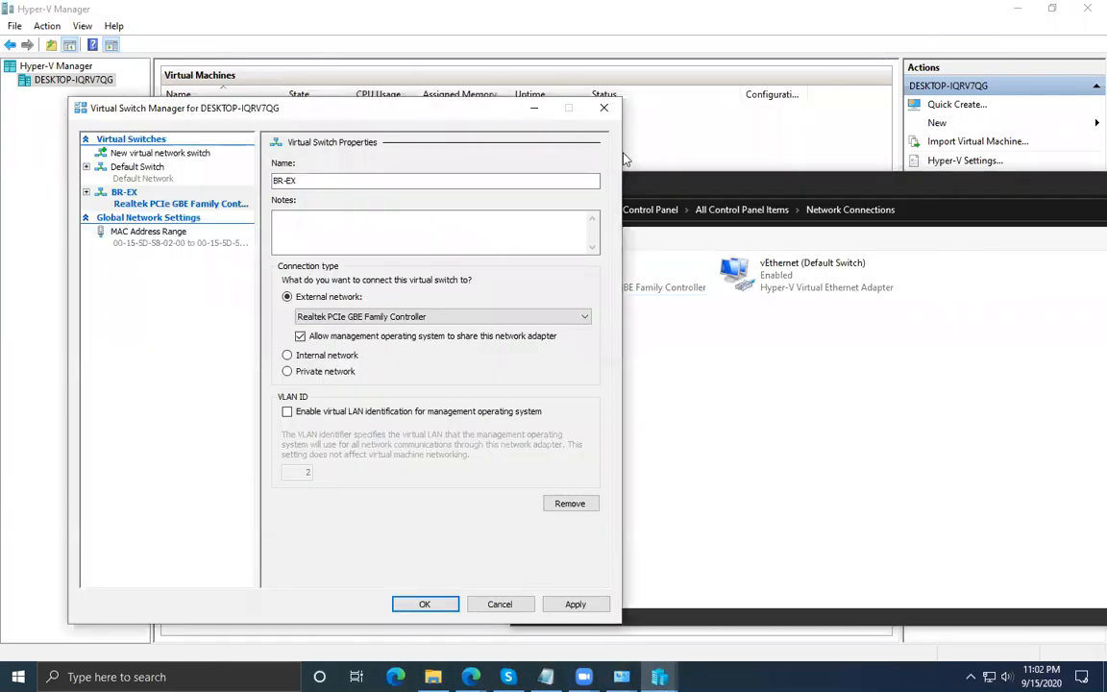
left_click(713, 190)
left_click_drag(712, 190, 835, 121)
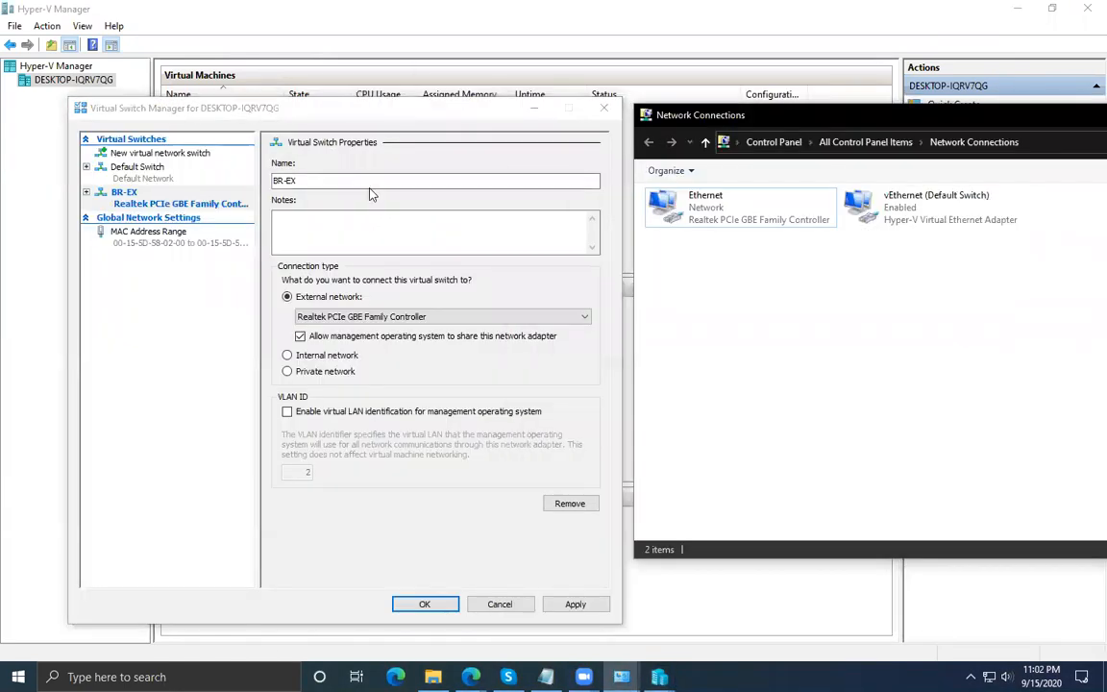
left_click(271, 112)
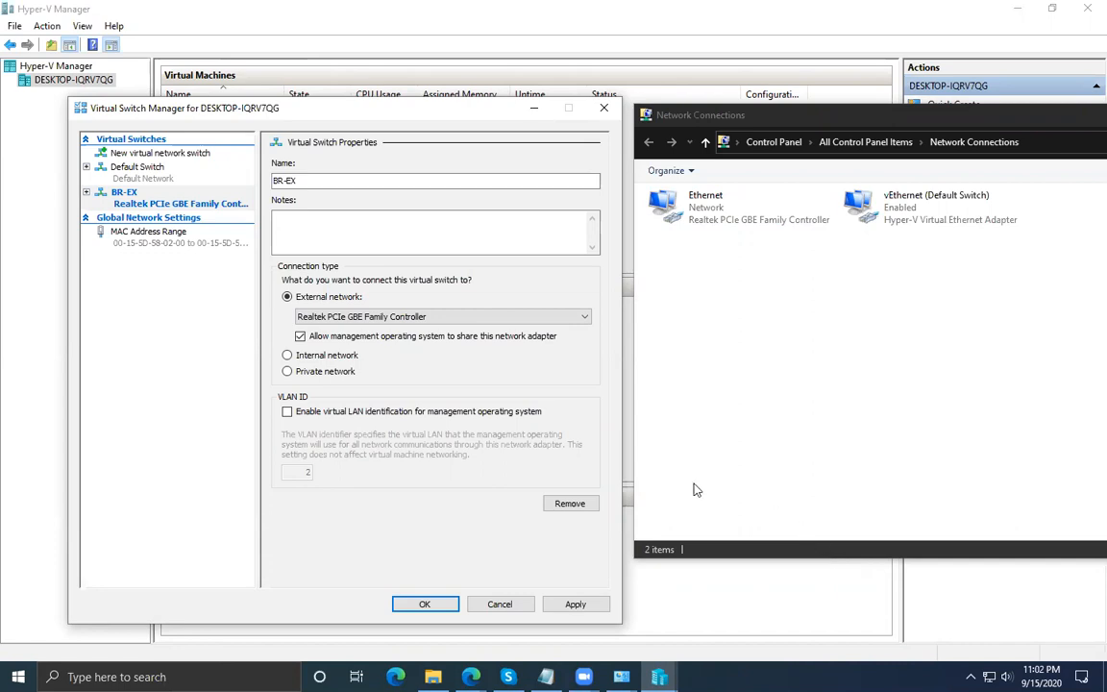
Apply the BR-EX switch despite the possible network disruption and move Network Connections so that all its adapters can be read.
left_click(577, 604)
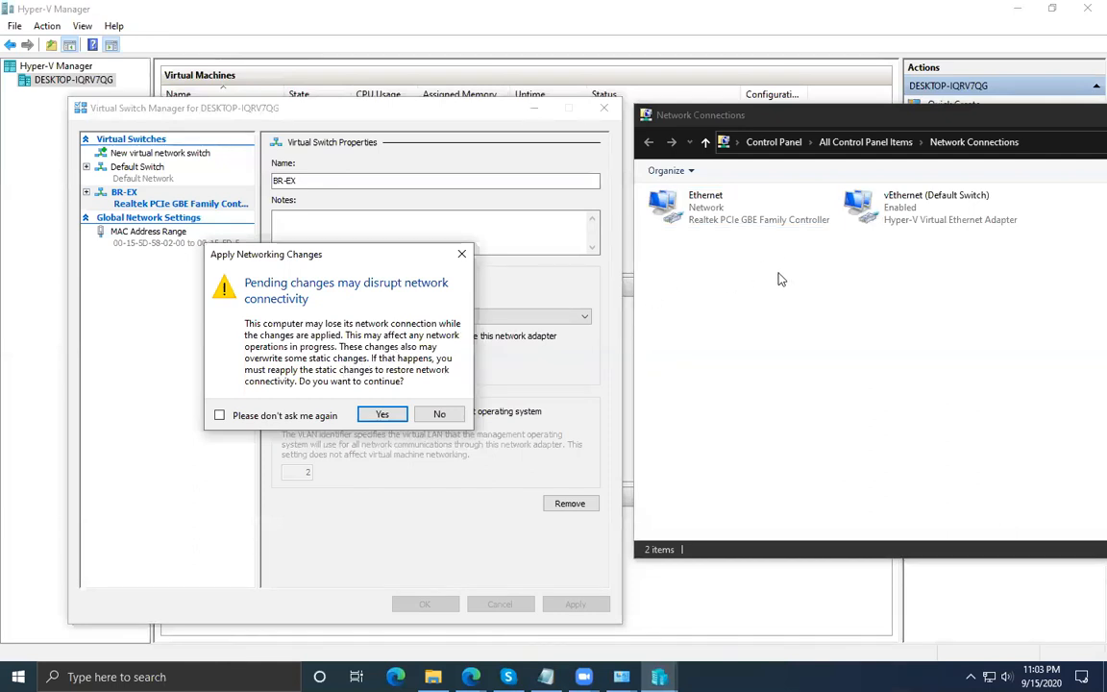
left_click(382, 414)
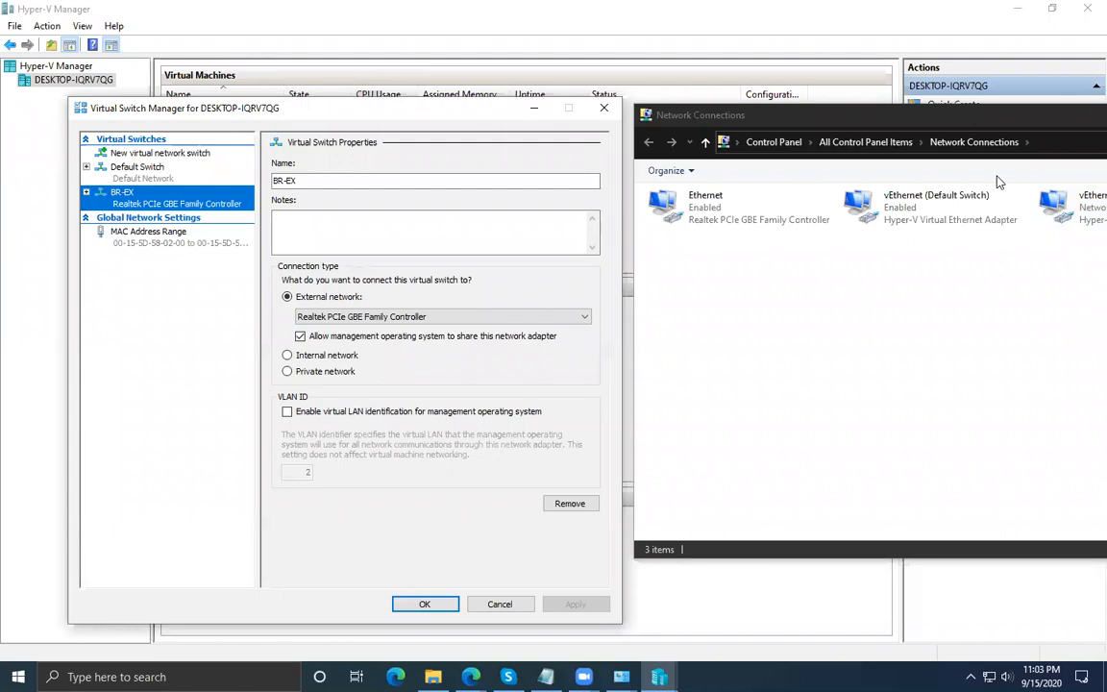
left_click(951, 117)
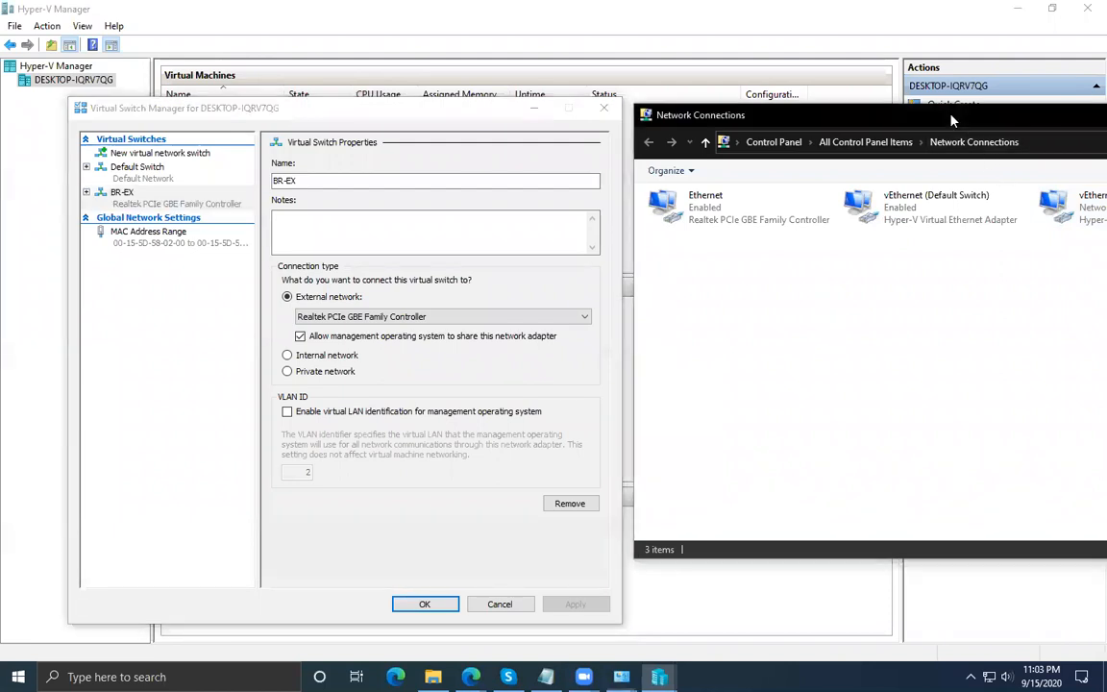
left_click_drag(951, 117, 745, 122)
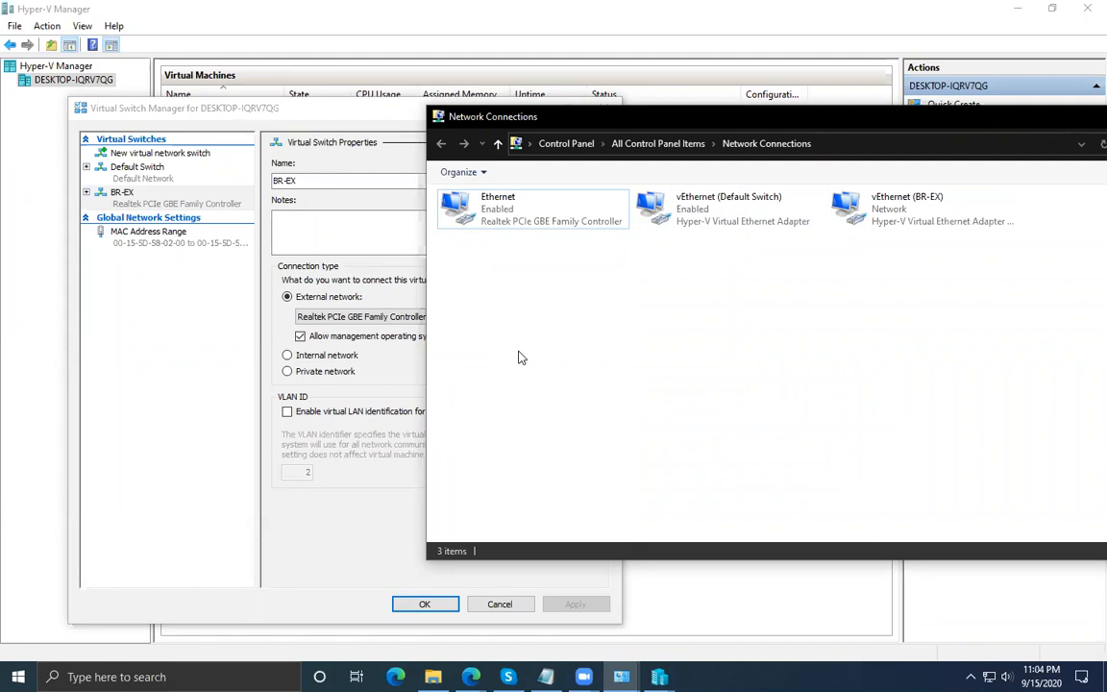
Check the physical Ethernet adapter's status and network connection details.
left_click(496, 216)
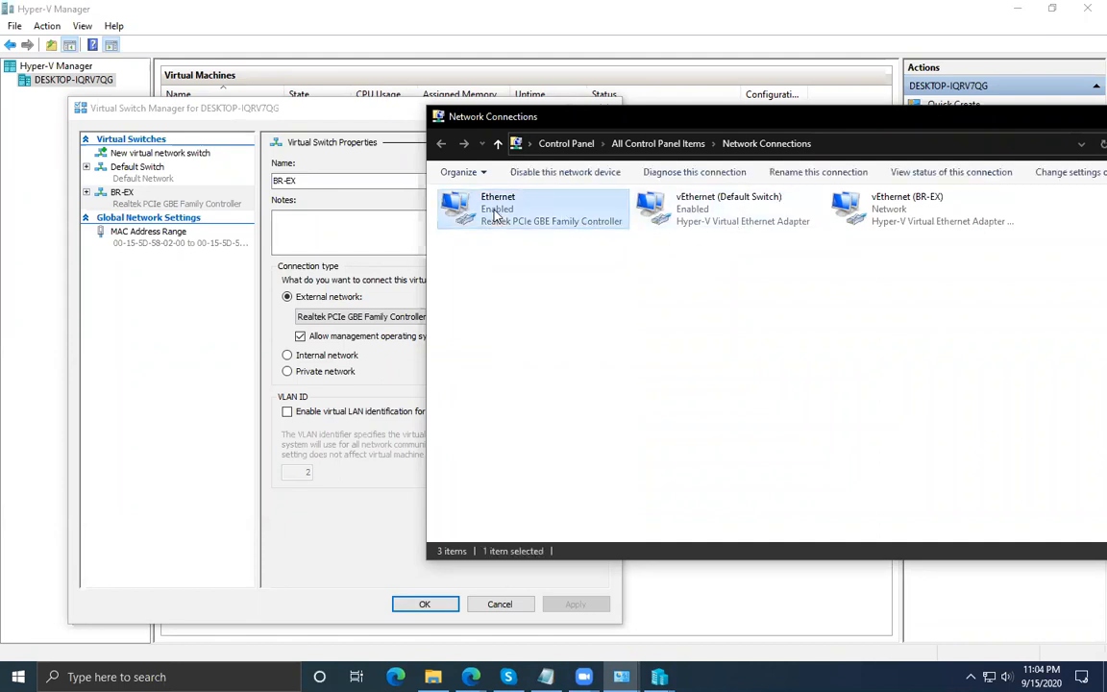
right_click(496, 215)
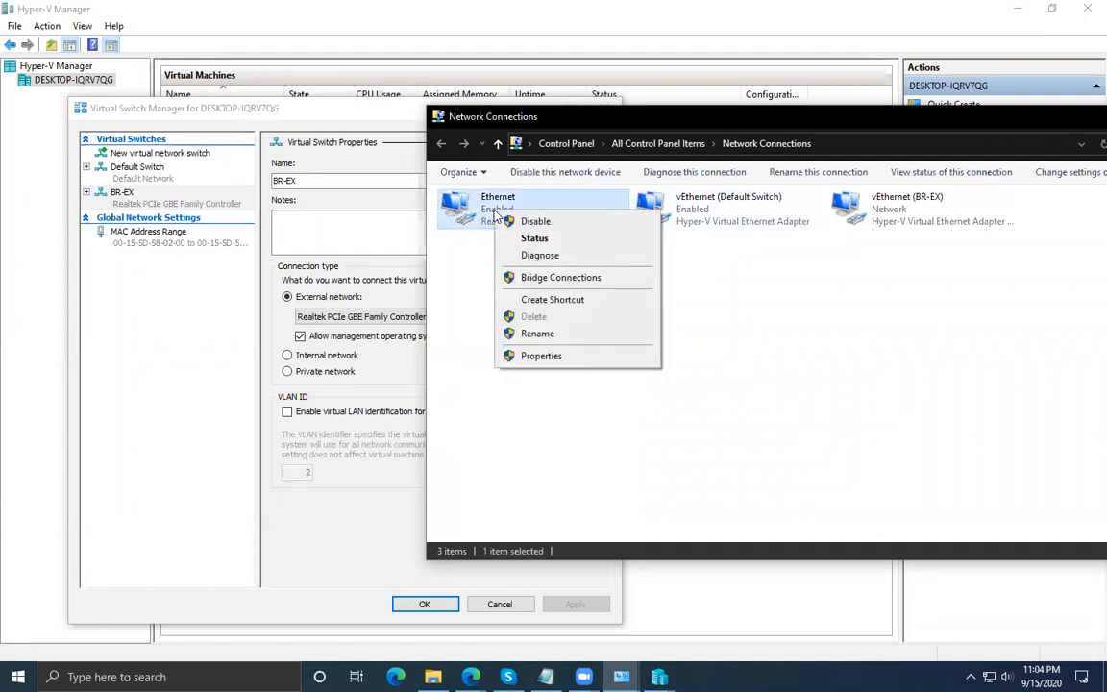
left_click(557, 239)
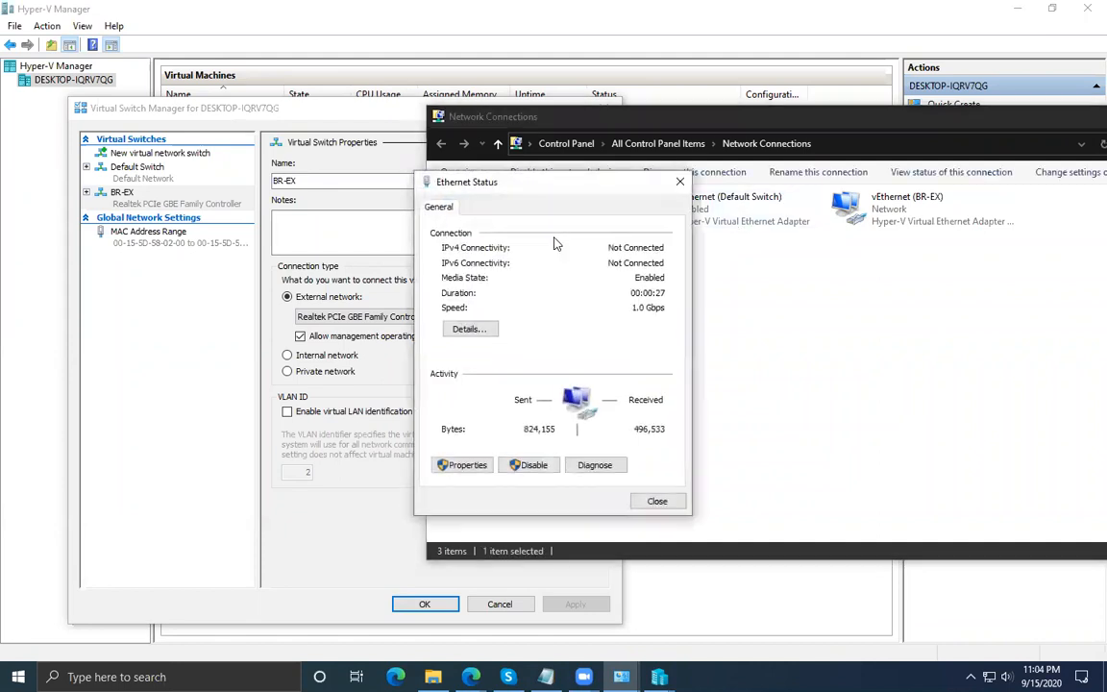
left_click(469, 329)
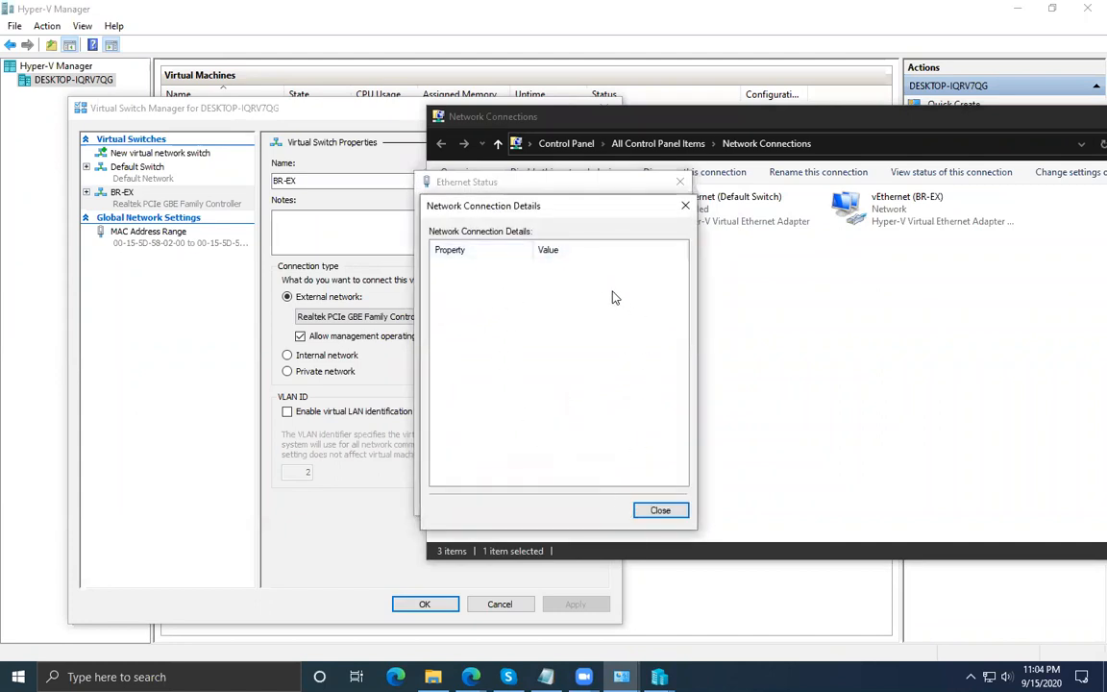
left_click(661, 510)
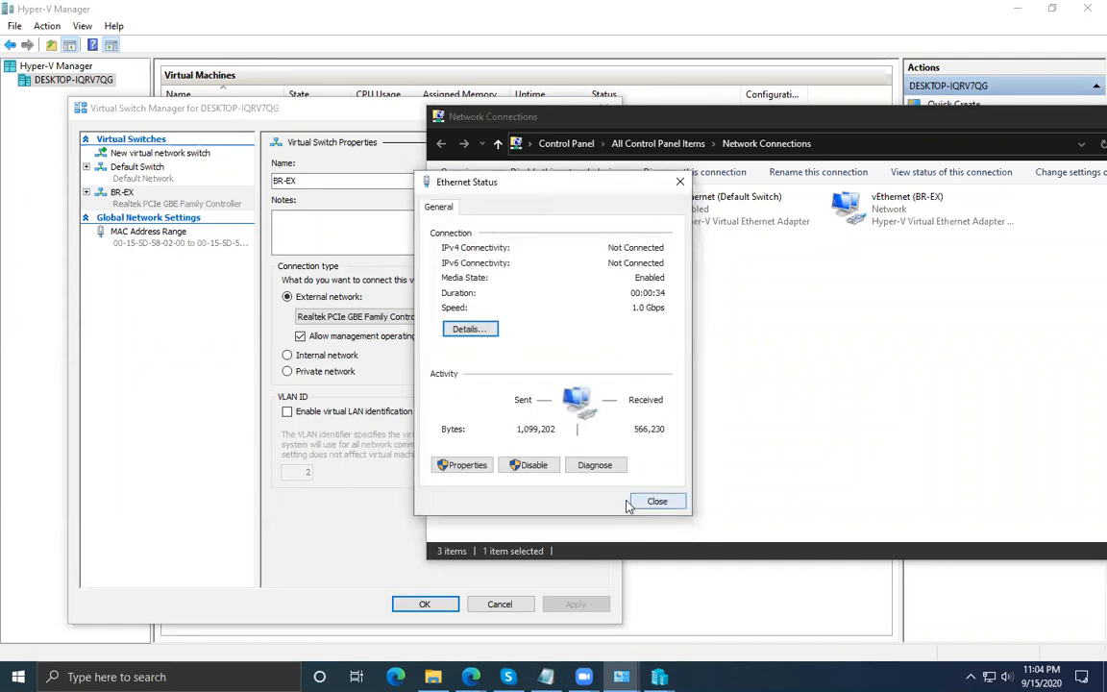
Examine the protocol items and the Hyper-V Extensible Virtual Switch item in the physical adapter's properties and close them without changes.
left_click(465, 465)
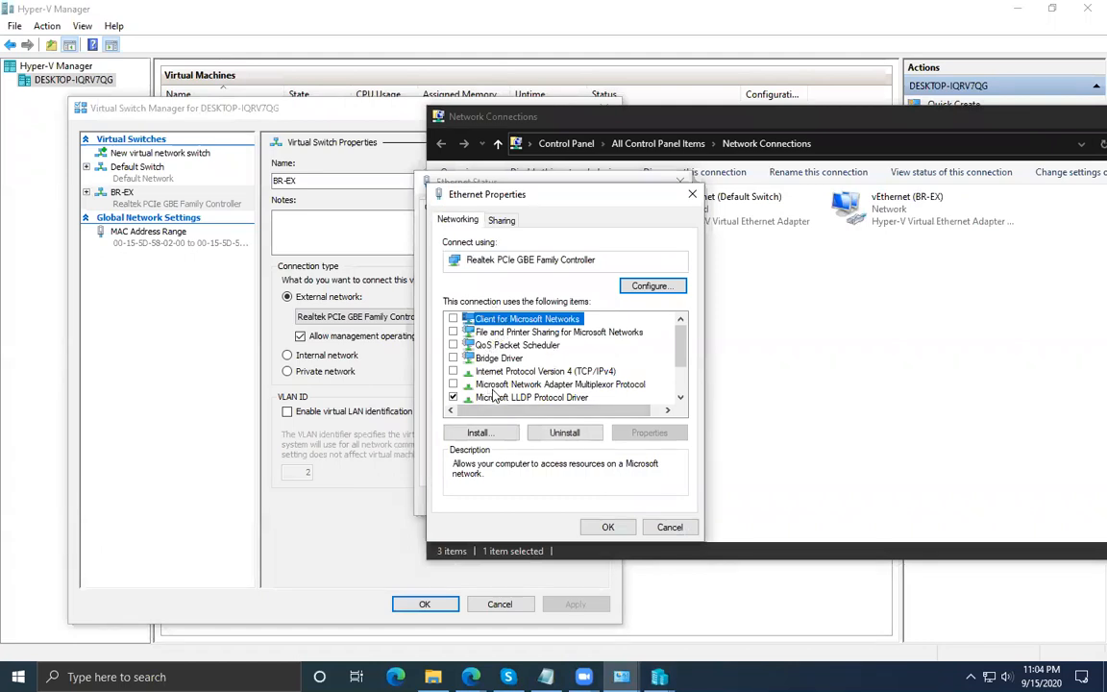
scroll(684, 349, "down", 2)
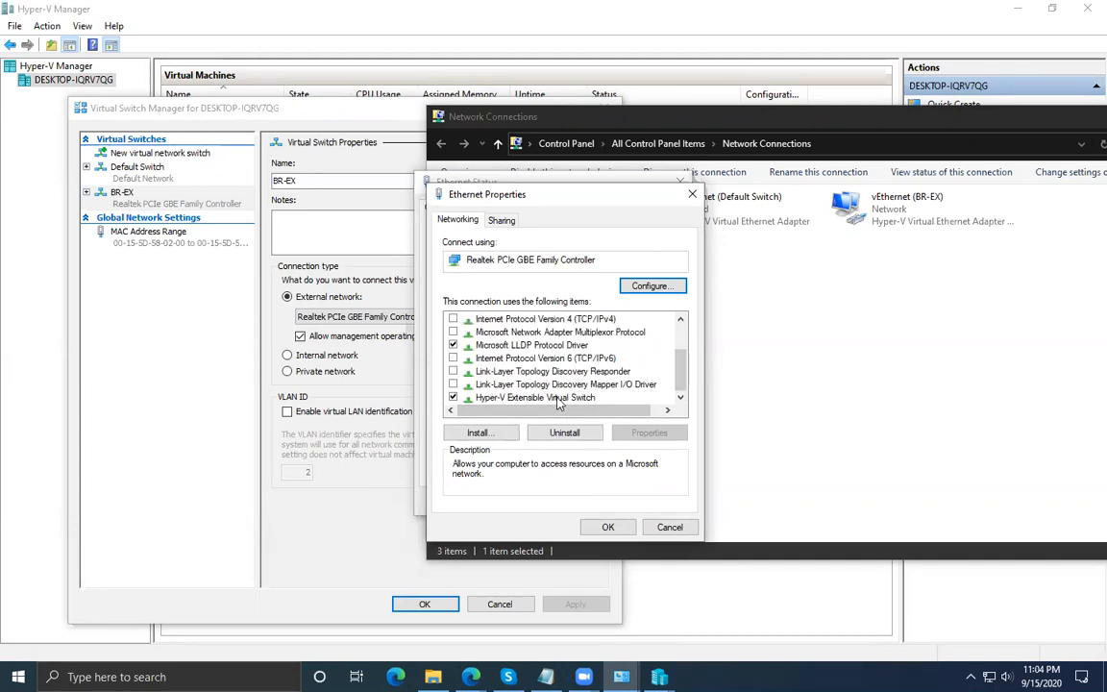
left_click(520, 397)
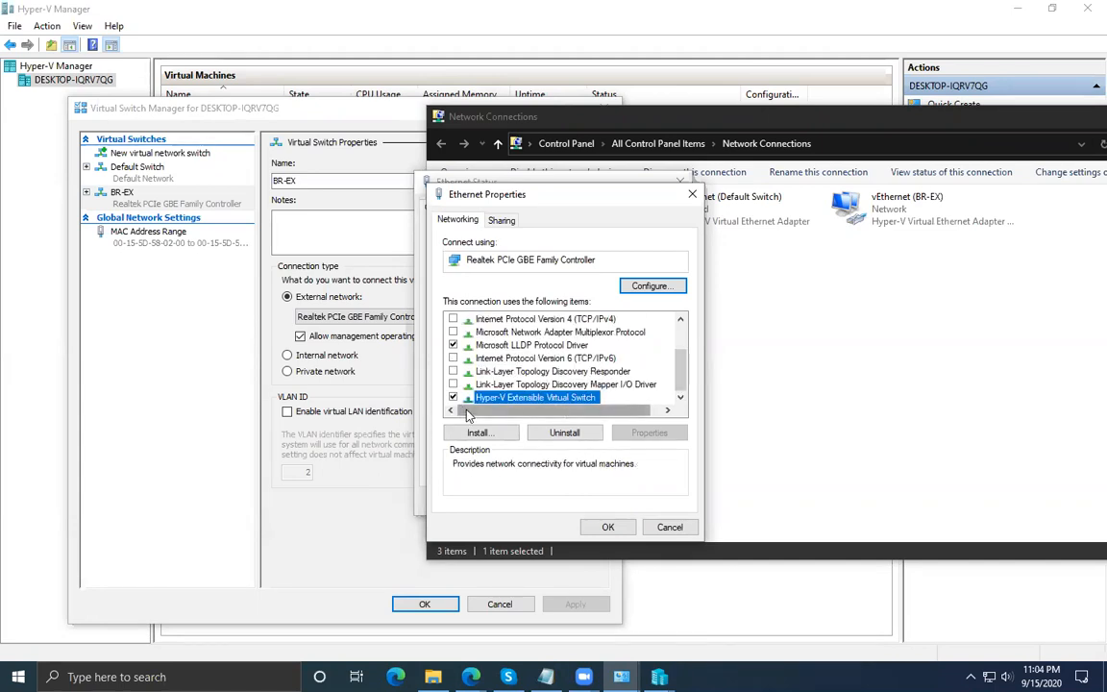
left_click(664, 528)
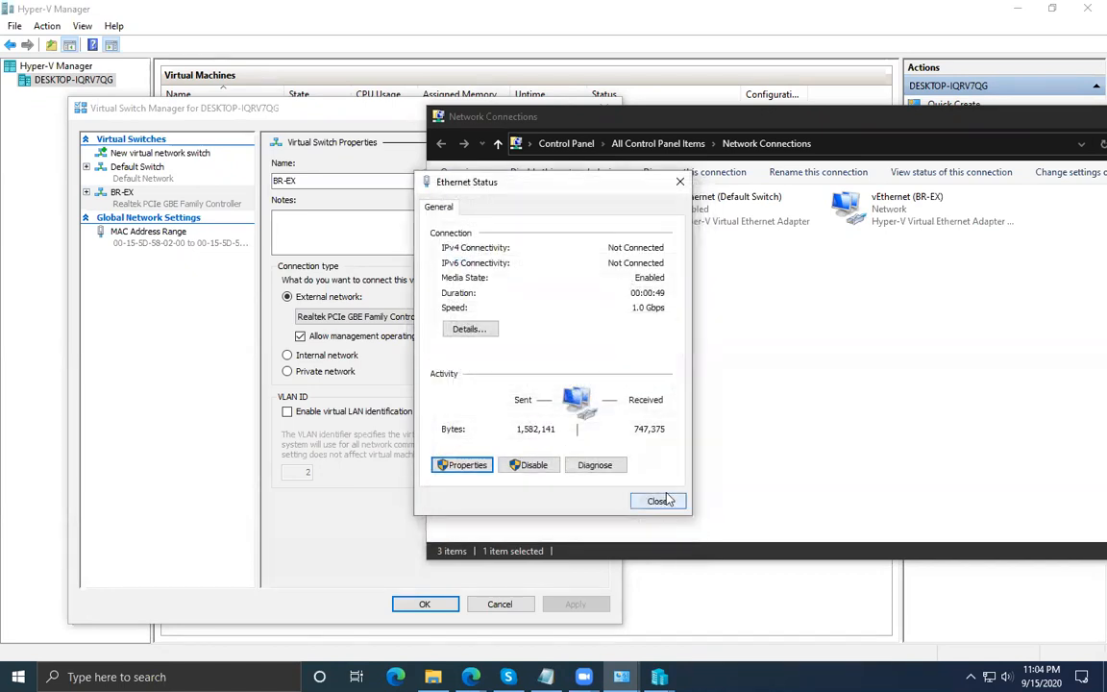
Close the physical adapter's status and check the status and network connection details of the vEthernet (BR-EX) adapter.
left_click(663, 501)
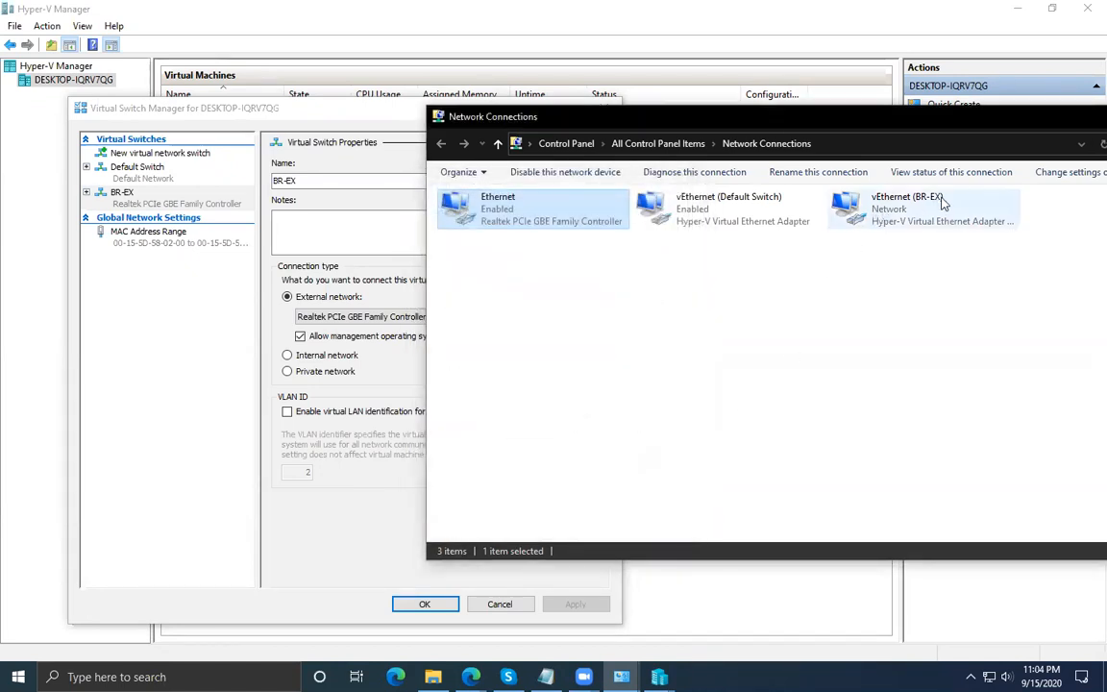
left_click(876, 212)
right_click(876, 211)
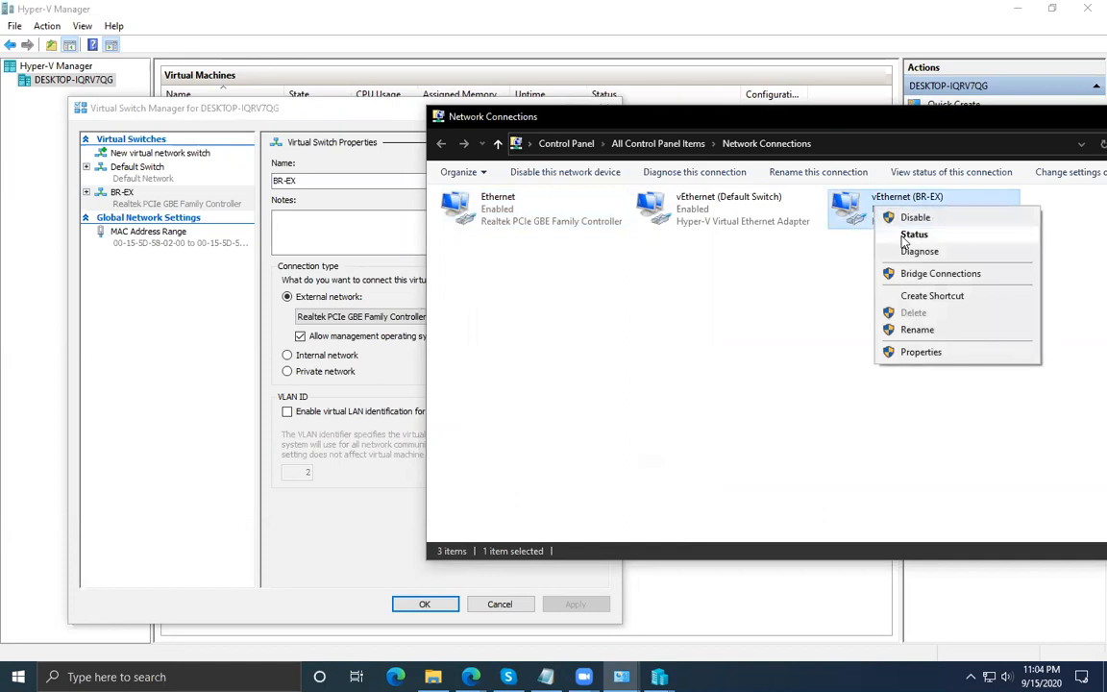
left_click(812, 216)
left_click(470, 328)
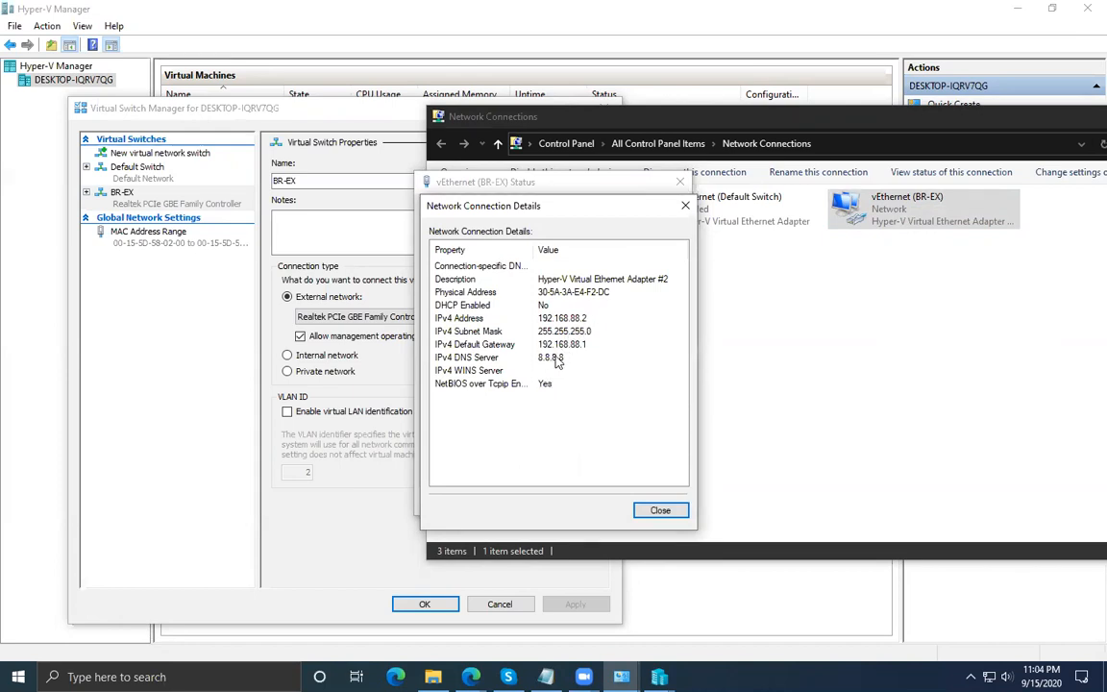
left_click(652, 511)
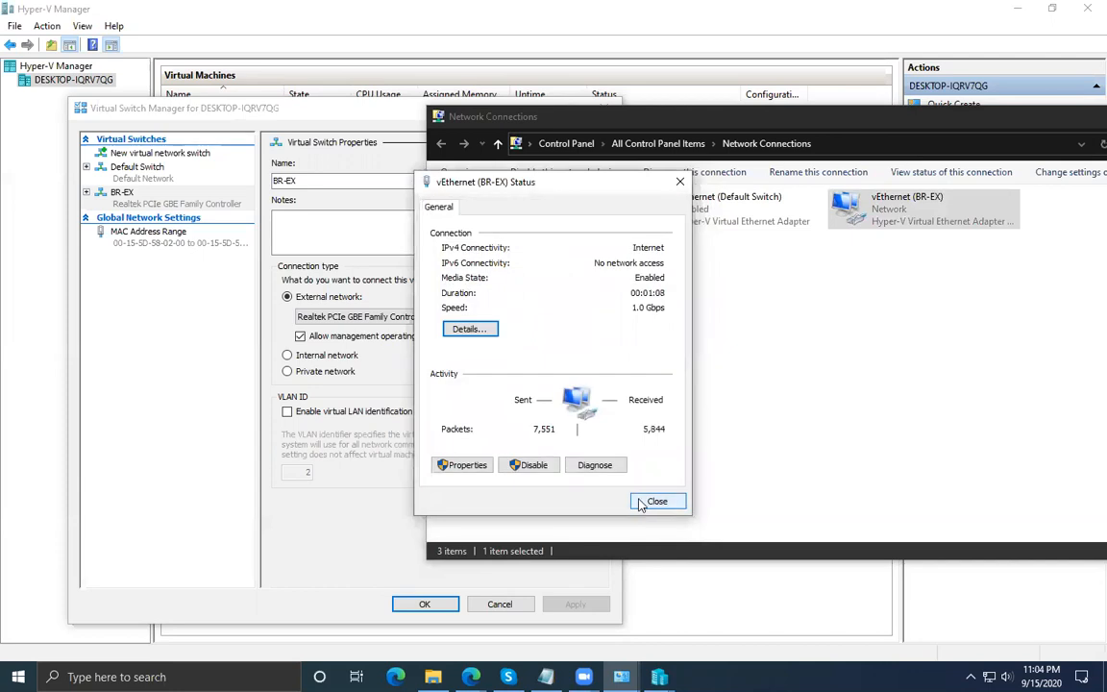
left_click(646, 502)
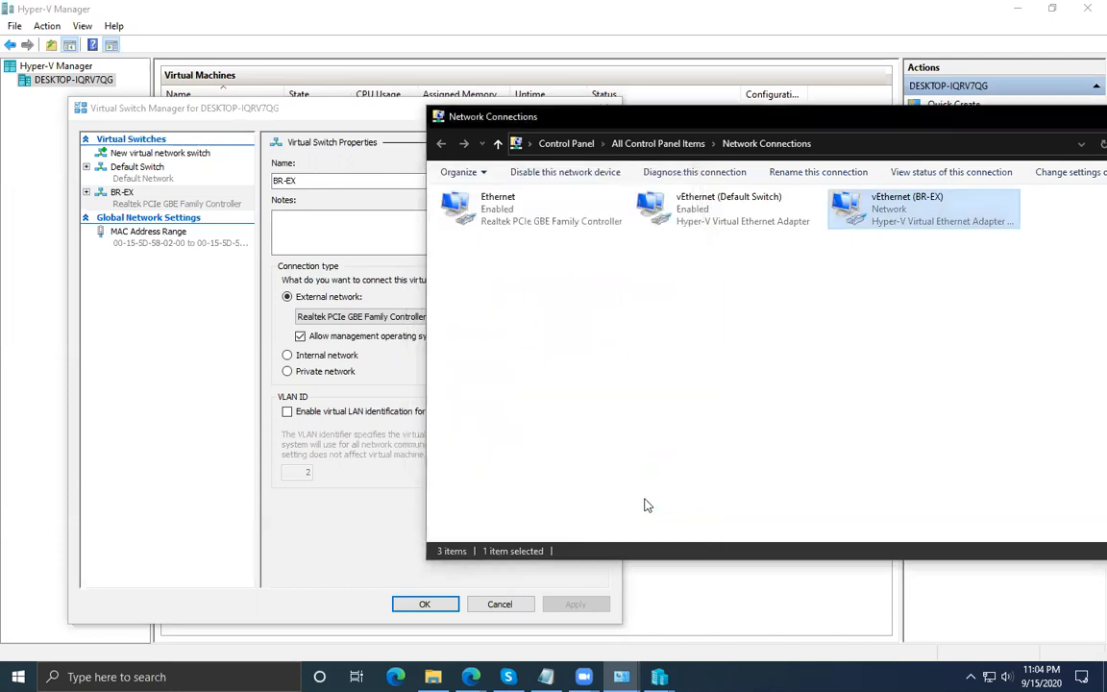
Close Network Connections and the Virtual Switch Manager, keeping the BR-EX switch.
left_click_drag(711, 118, 421, 121)
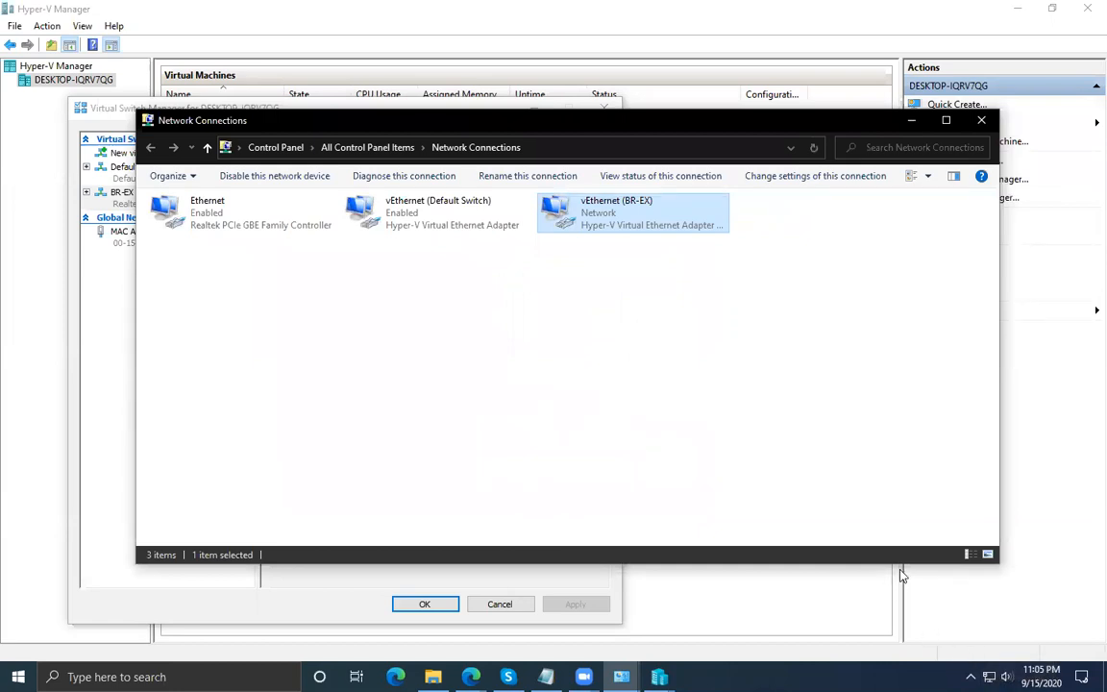
left_click(981, 120)
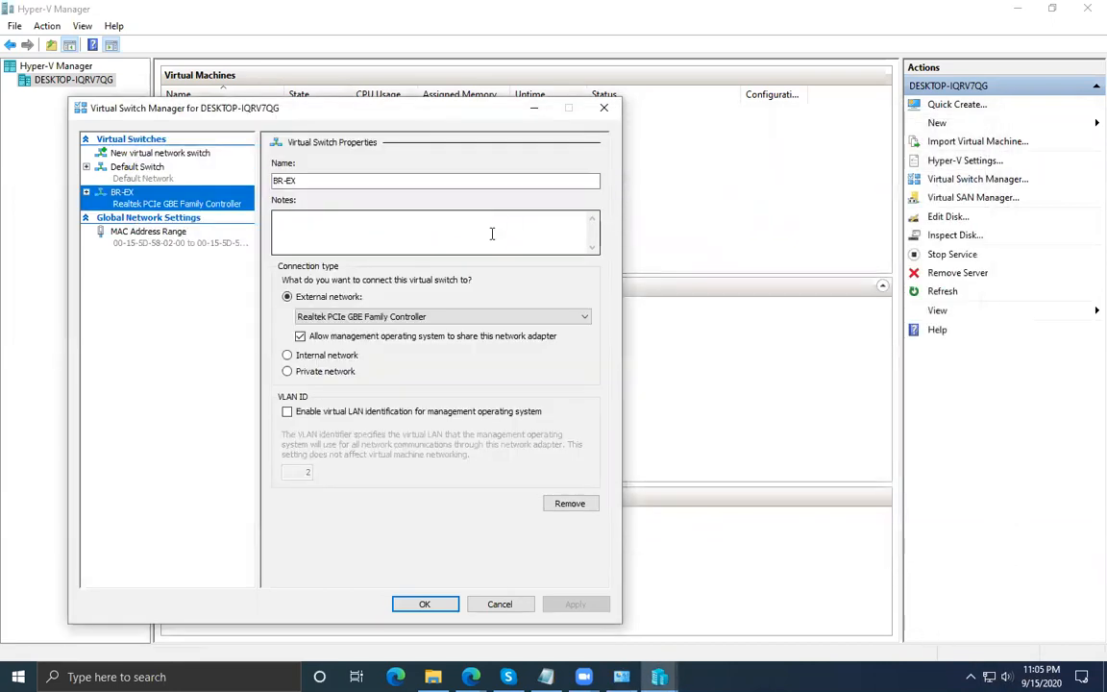
left_click(423, 605)
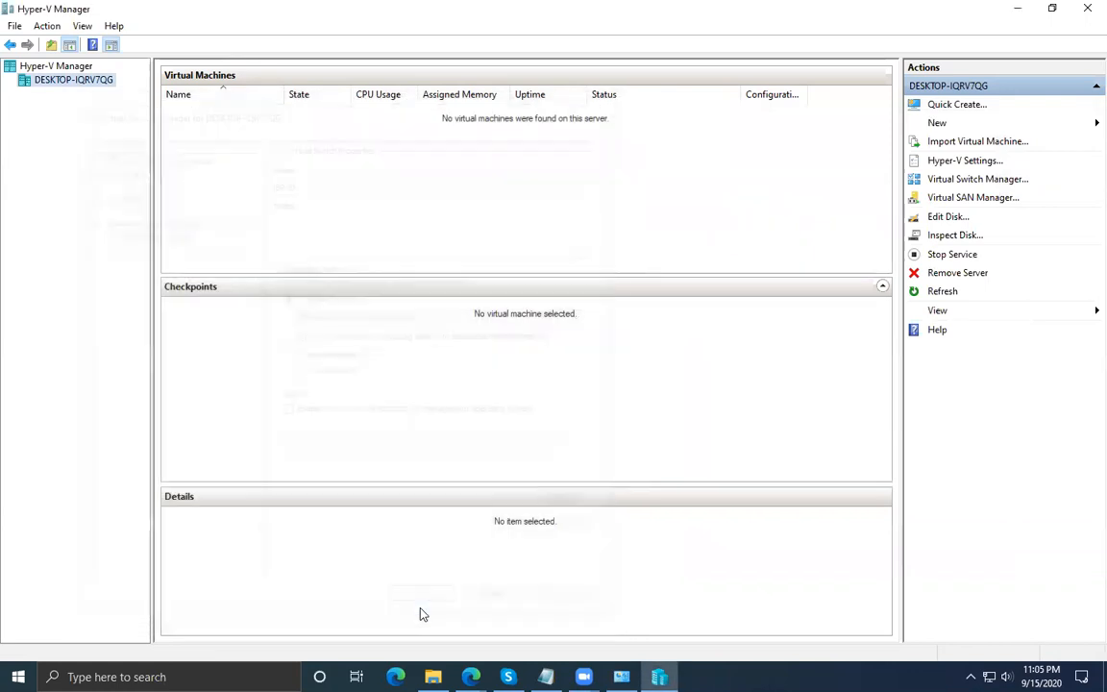
Reopen the Virtual Switch Manager, review the BR-EX properties and the Internal switch type's description, and close it without creating a switch.
left_click(966, 179)
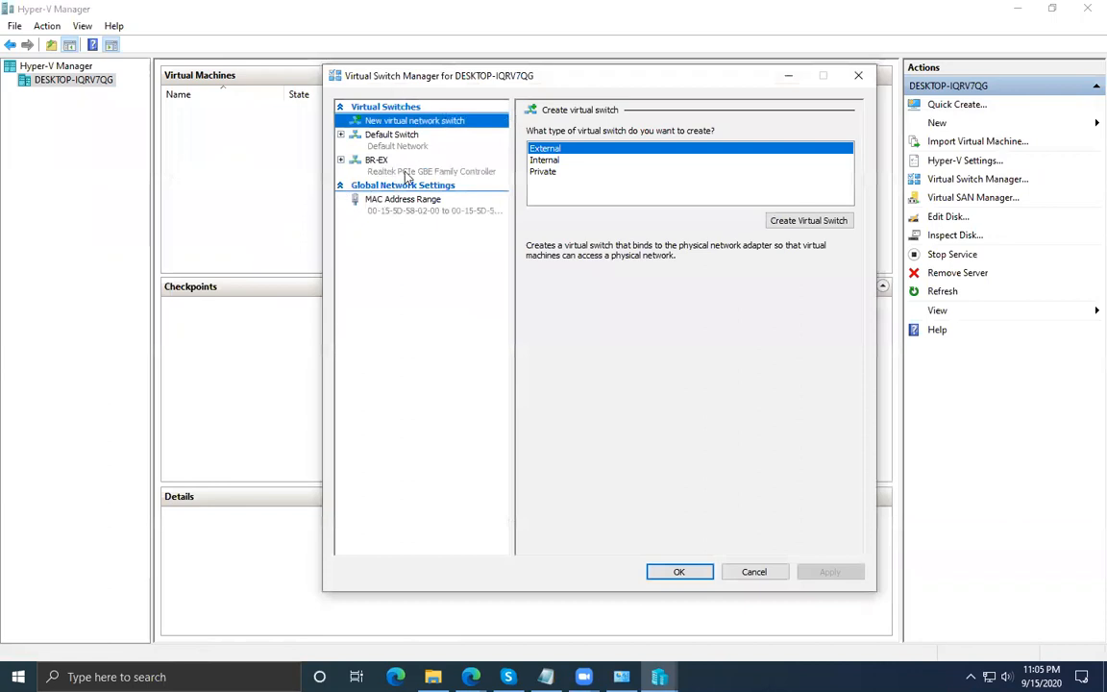
left_click(376, 161)
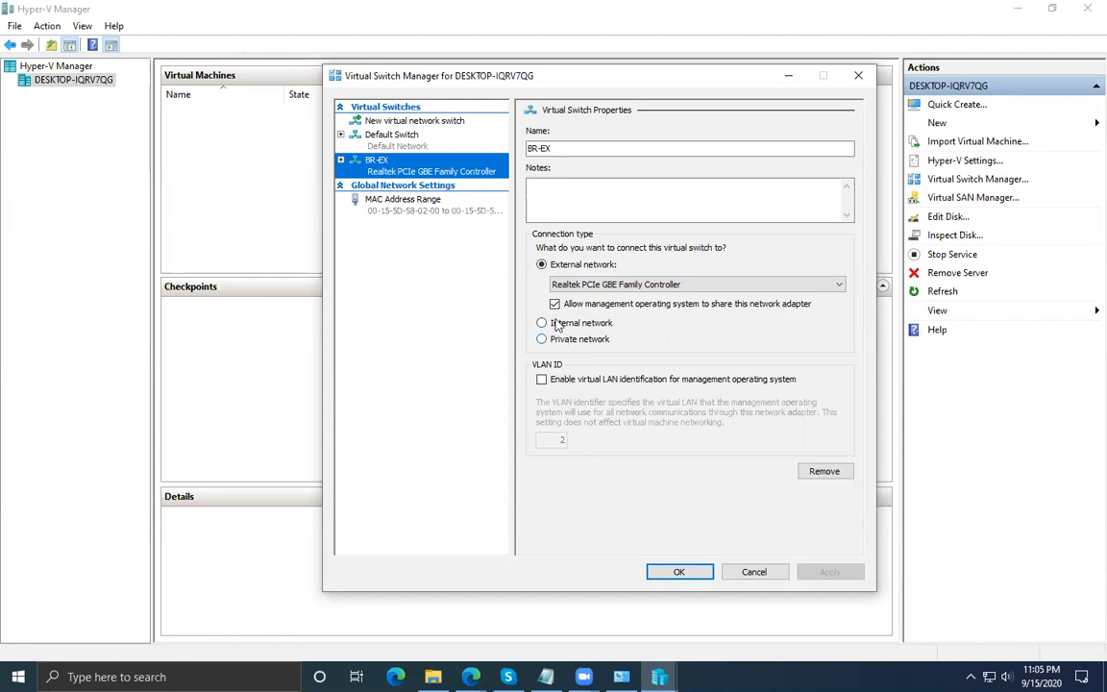
left_click(407, 127)
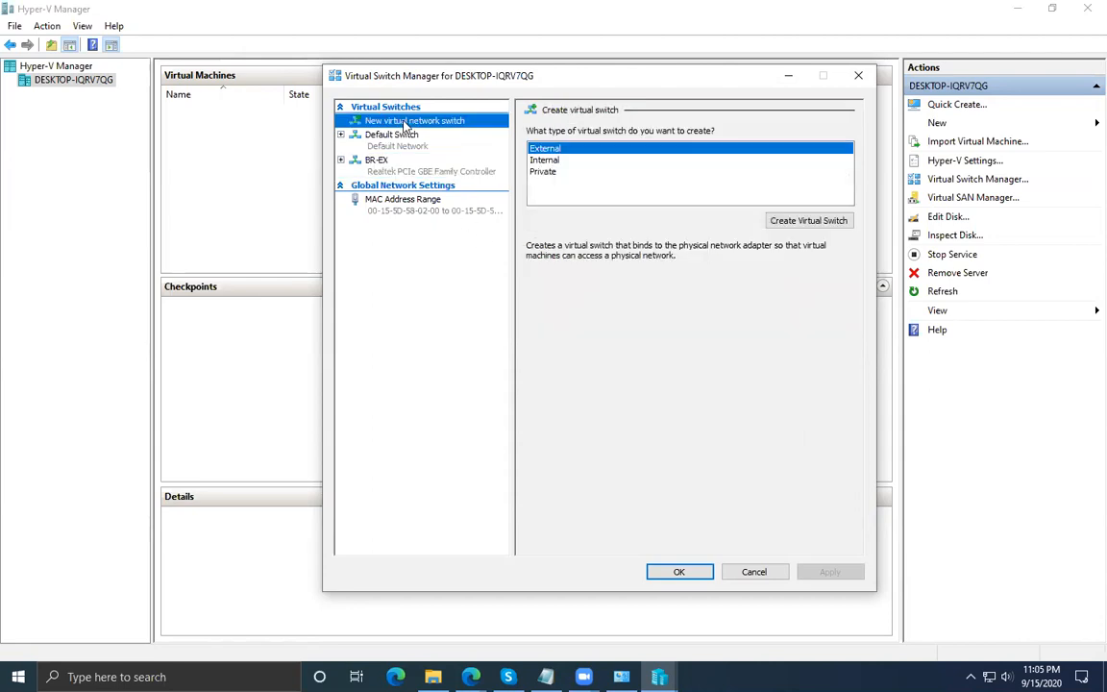
left_click(557, 161)
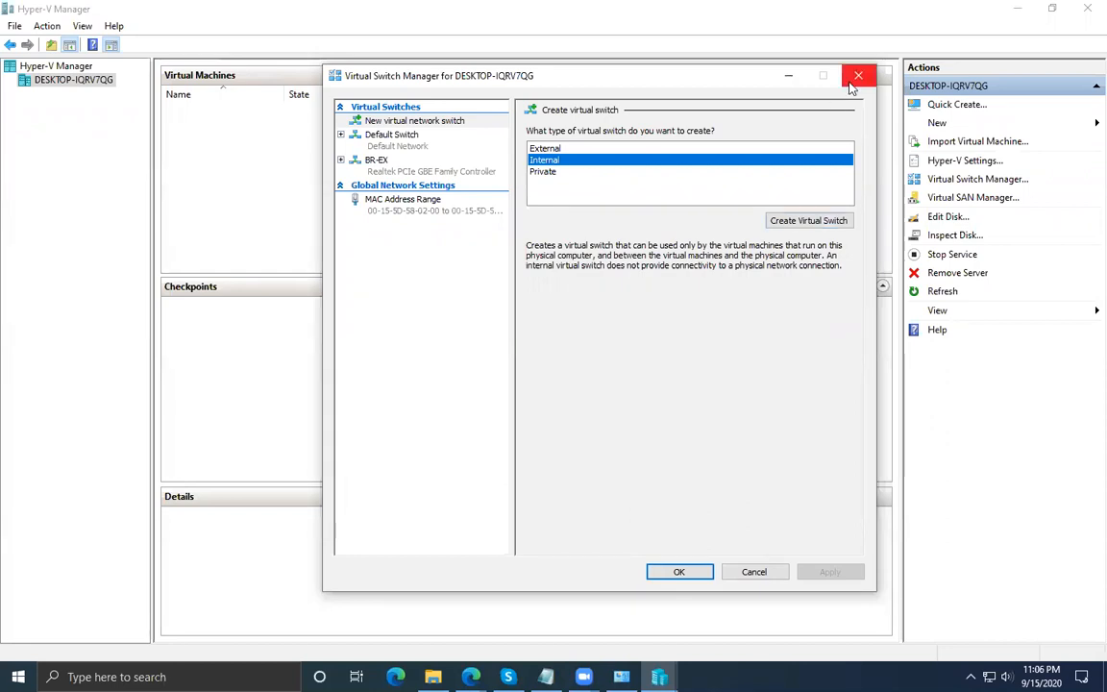
left_click(665, 571)
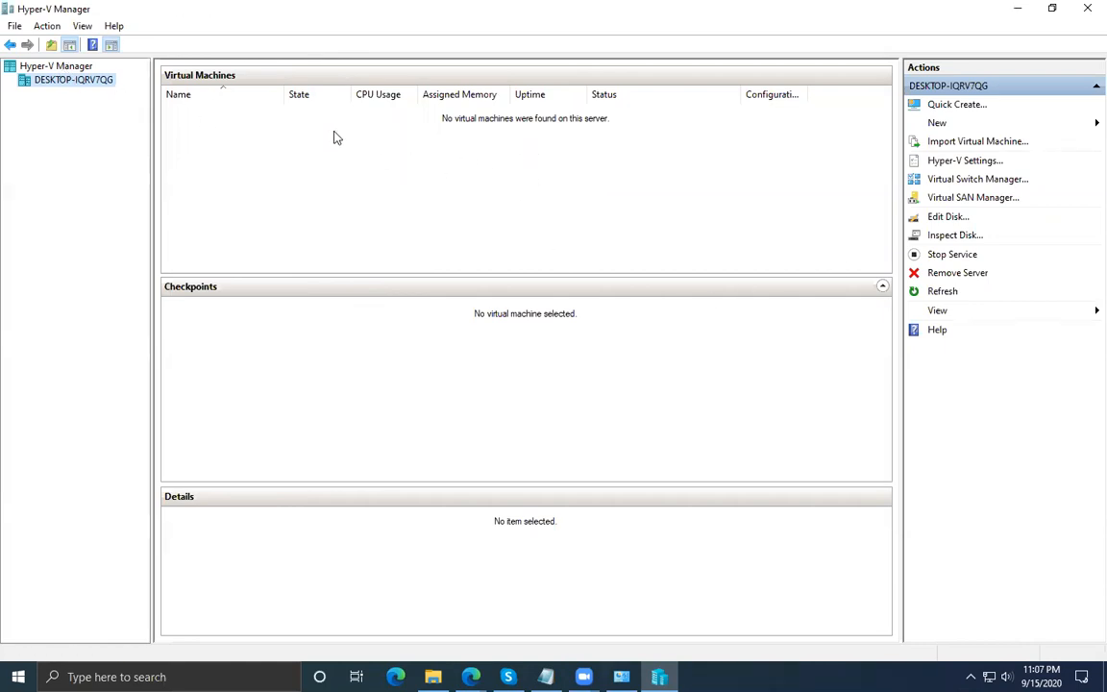
right_click(76, 86)
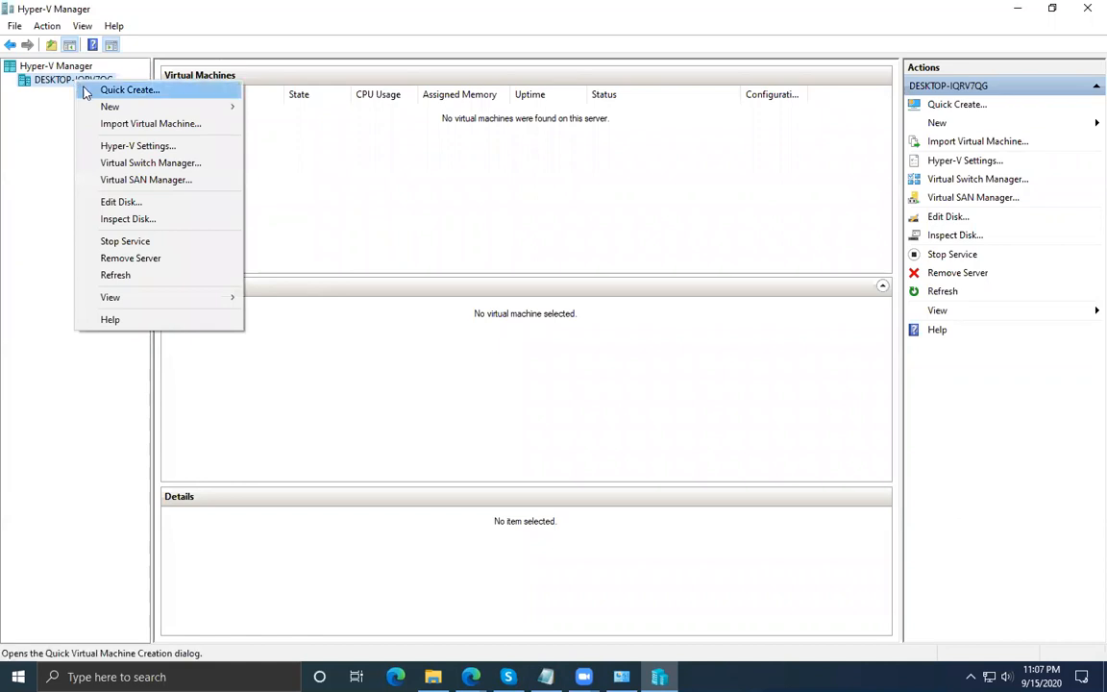
left_click(442, 182)
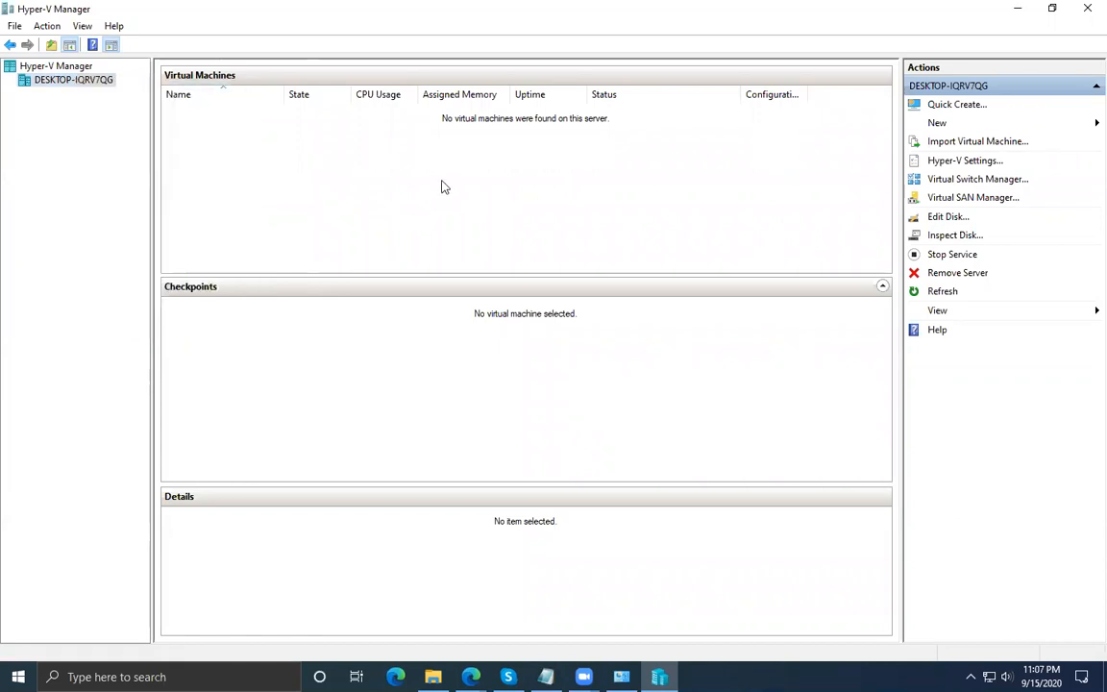
right_click(61, 81)
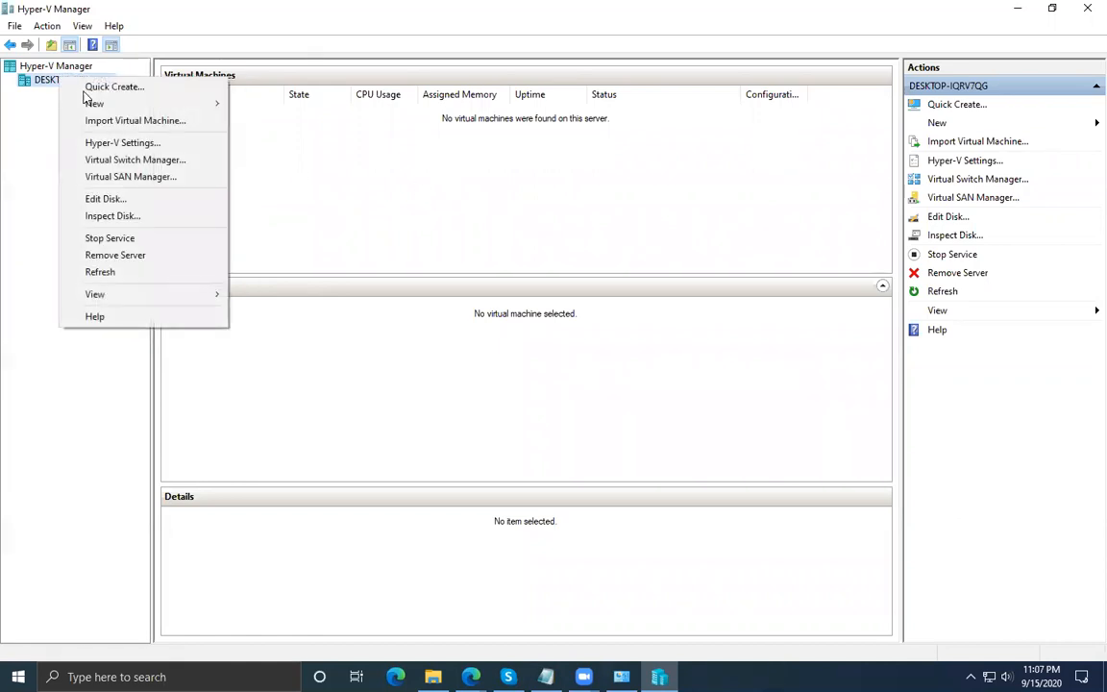
left_click(179, 126)
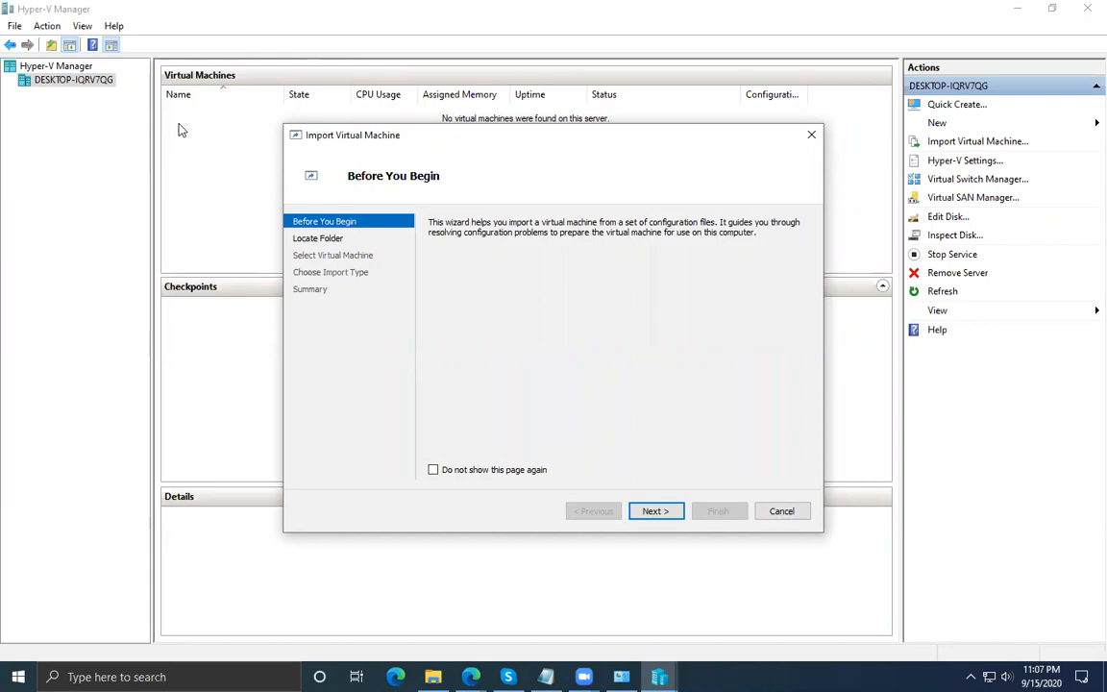
left_click(781, 510)
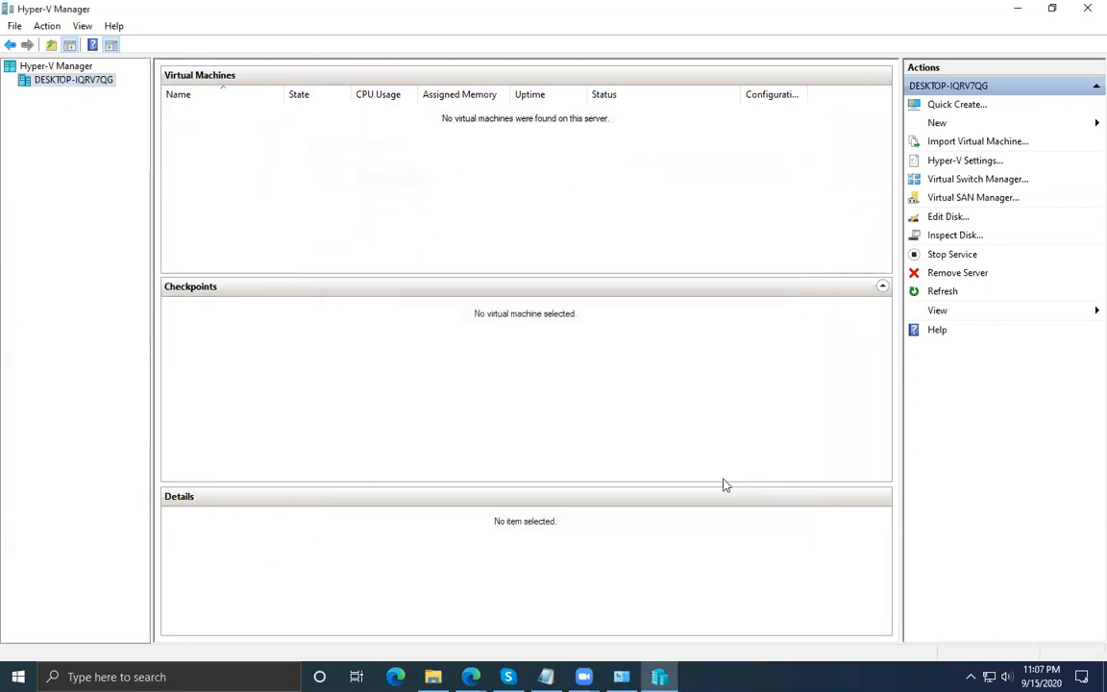
Start importing a virtual machine on the local Hyper-V host and browse the computer's drives for its folder.
right_click(61, 83)
left_click(125, 120)
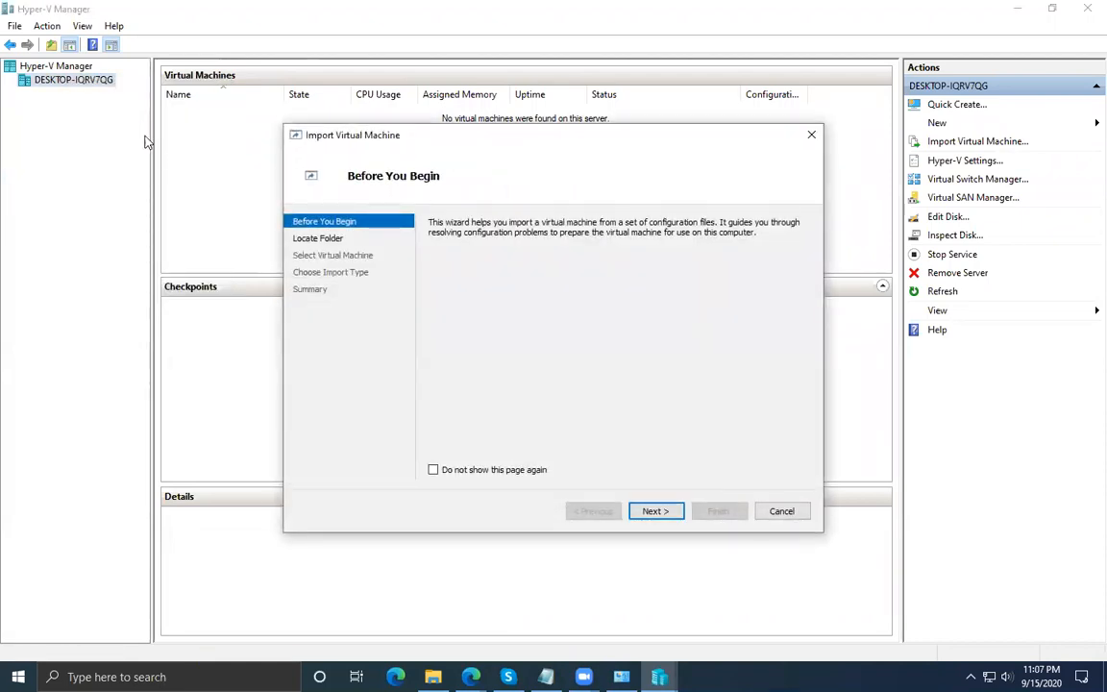
left_click(671, 514)
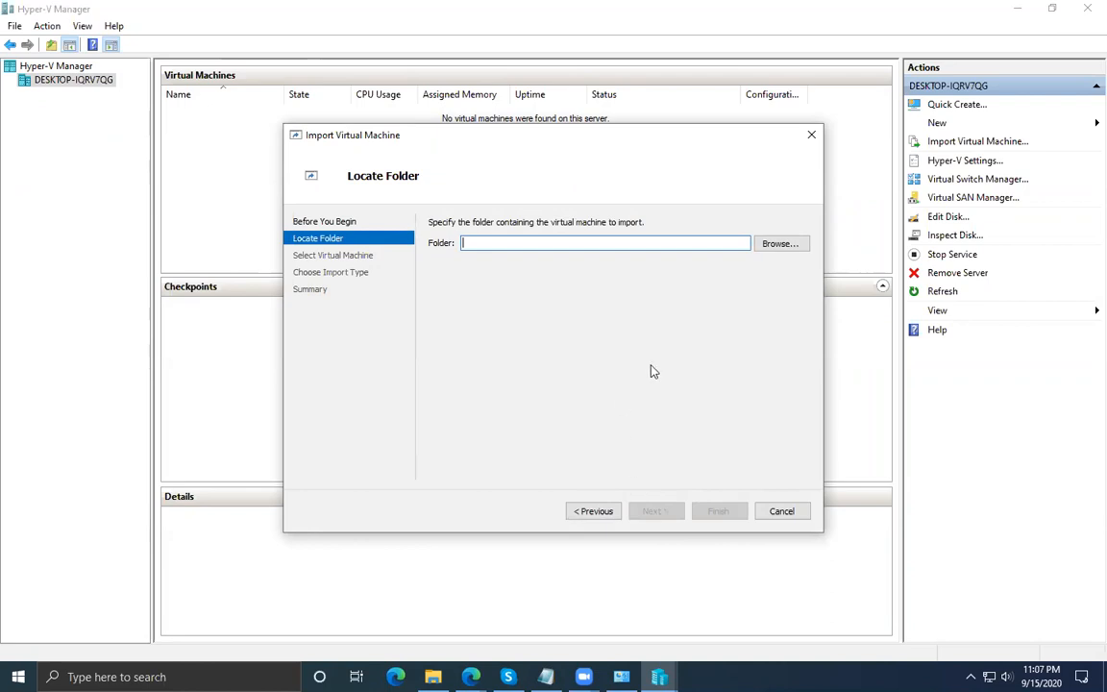
left_click(779, 244)
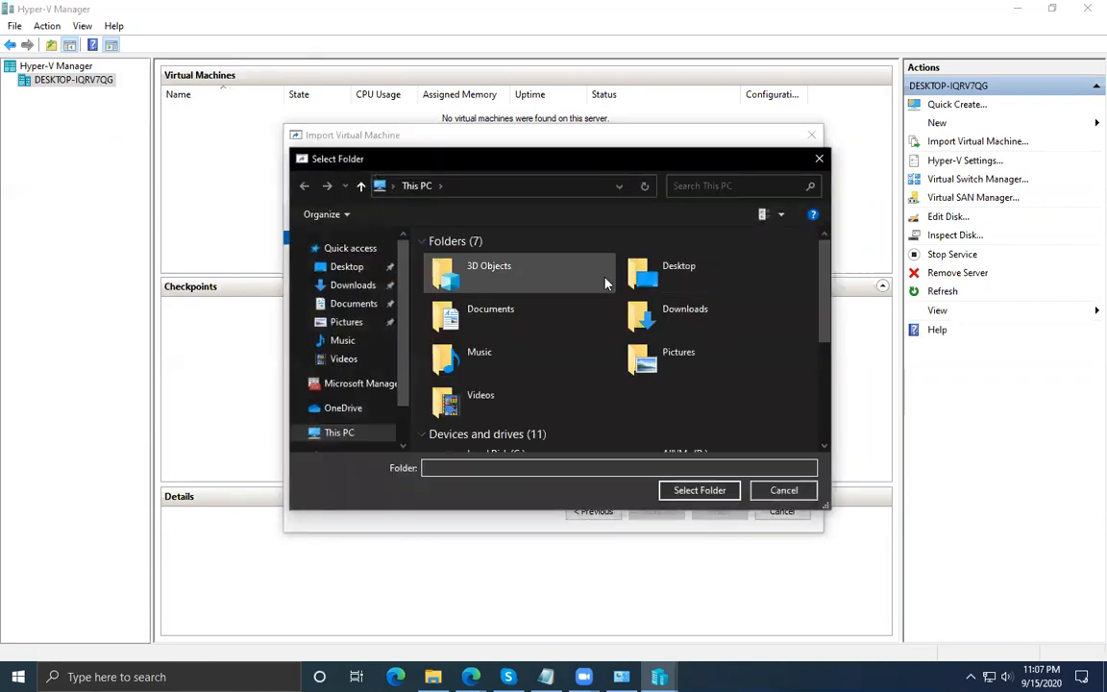
scroll(383, 422, "down", 1)
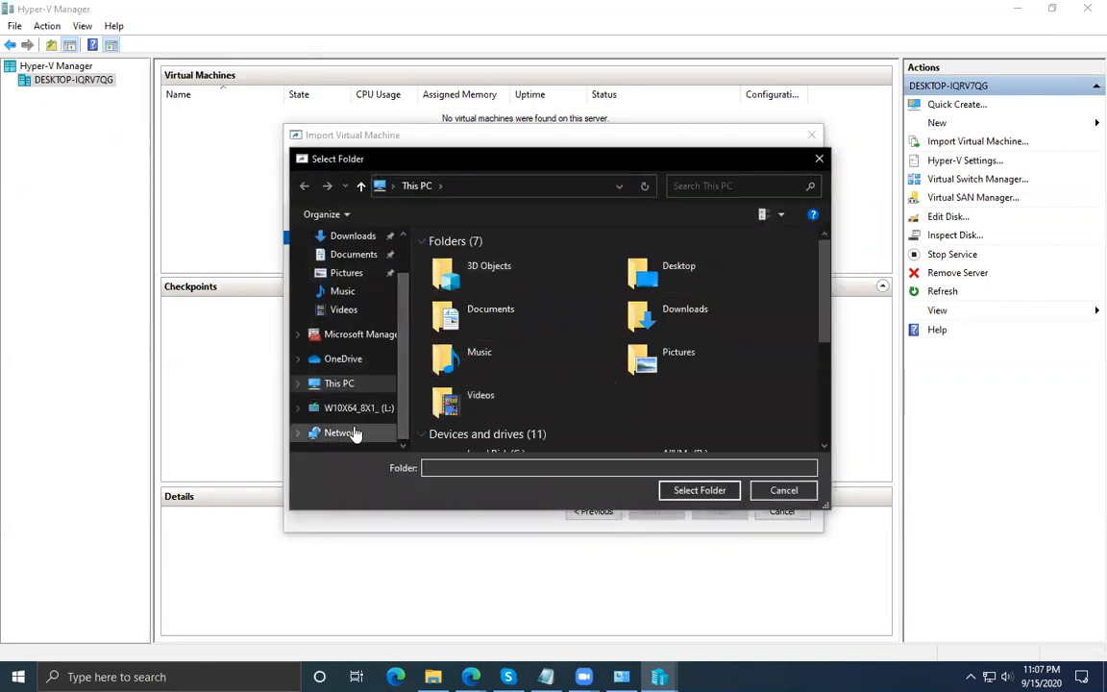
left_click(361, 386)
scroll(509, 331, "down", 5)
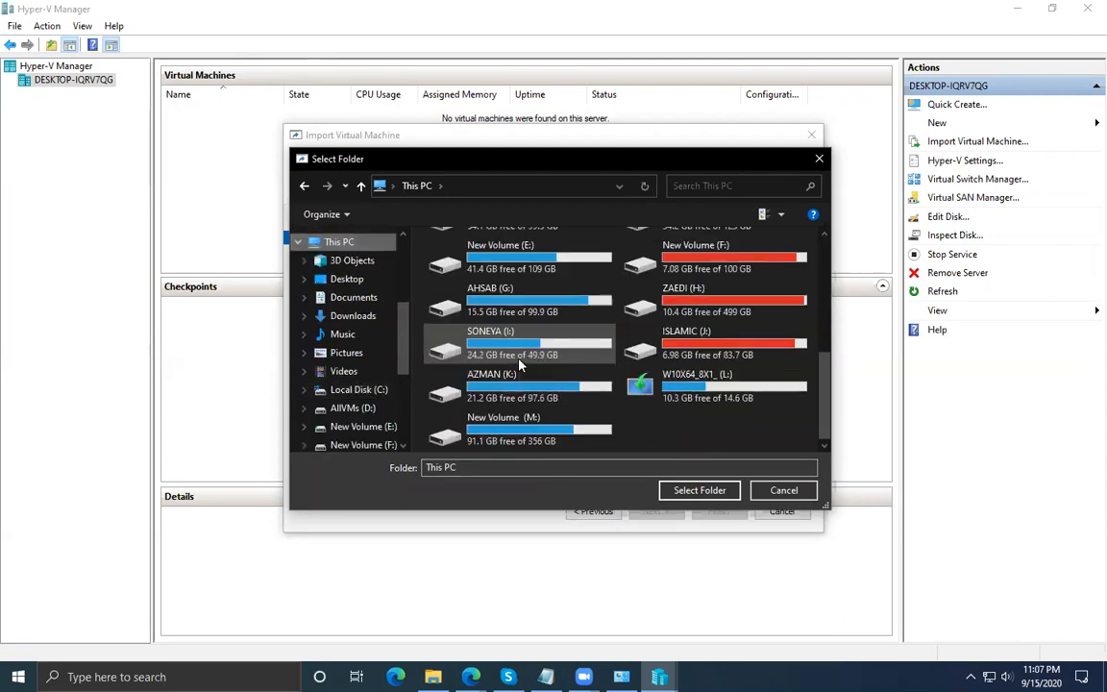
scroll(369, 413, "down", 3)
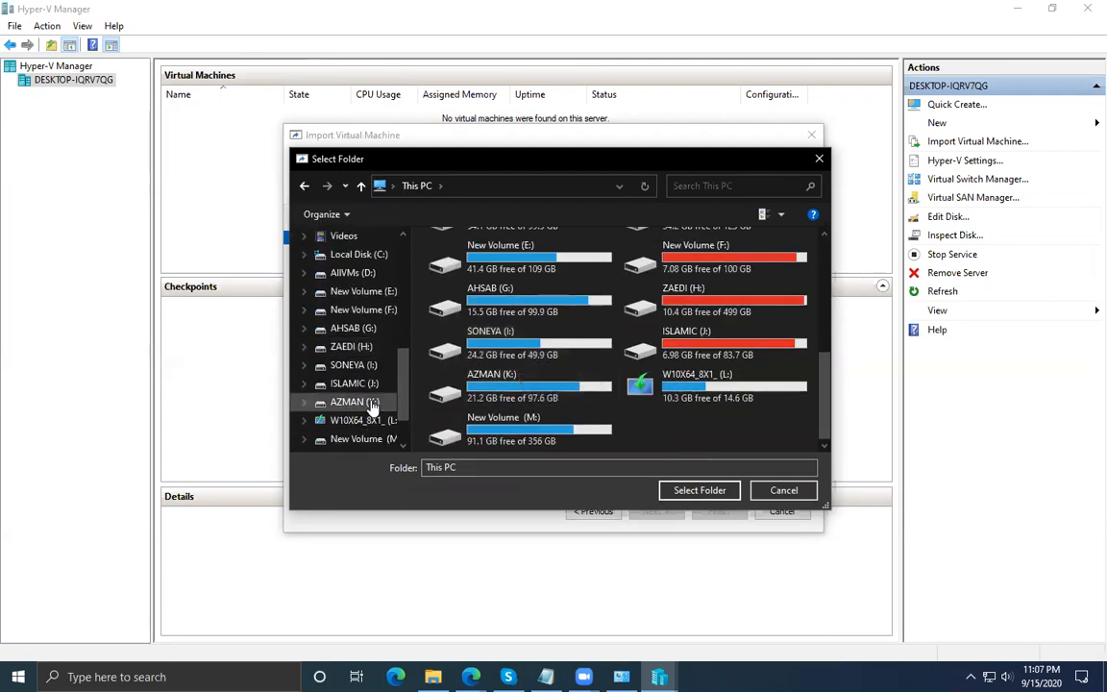
Set the import folder to M:\MCSA-2016\MEM-01 and continue to the virtual machine selection.
double_click(491, 384)
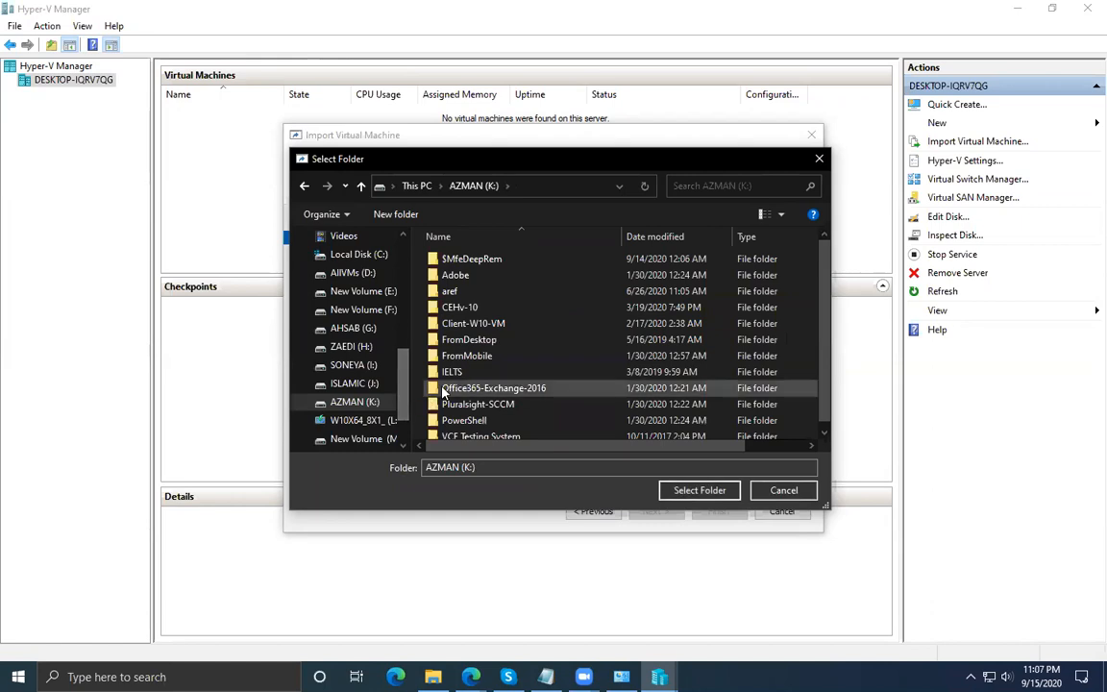
scroll(408, 394, "down", 2)
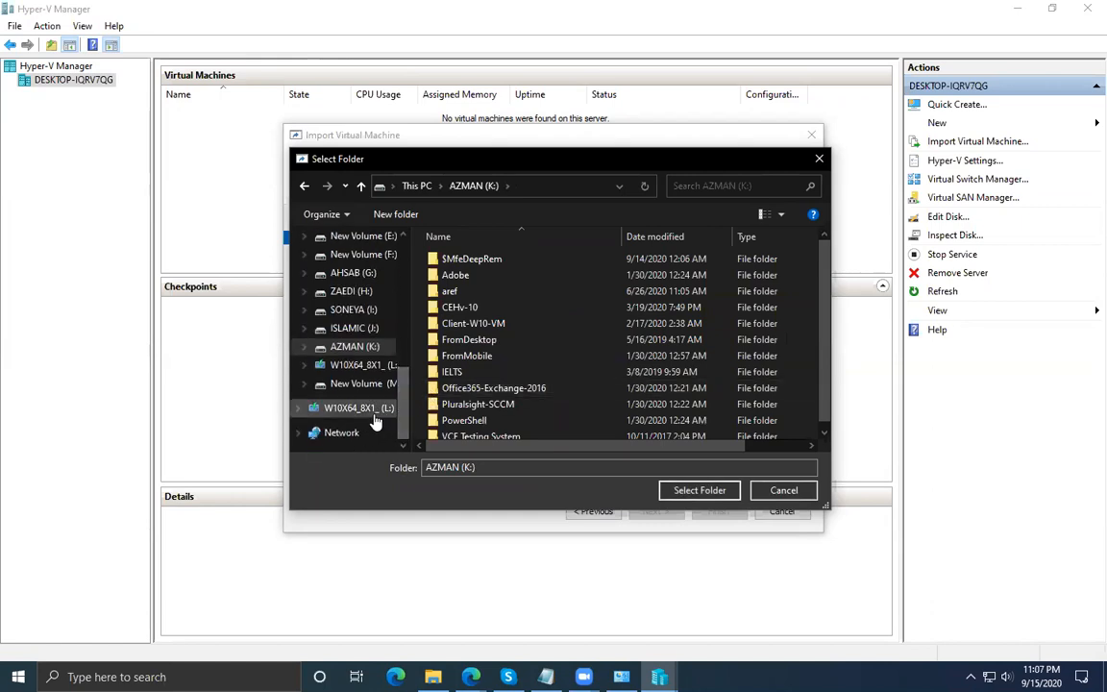
left_click(380, 385)
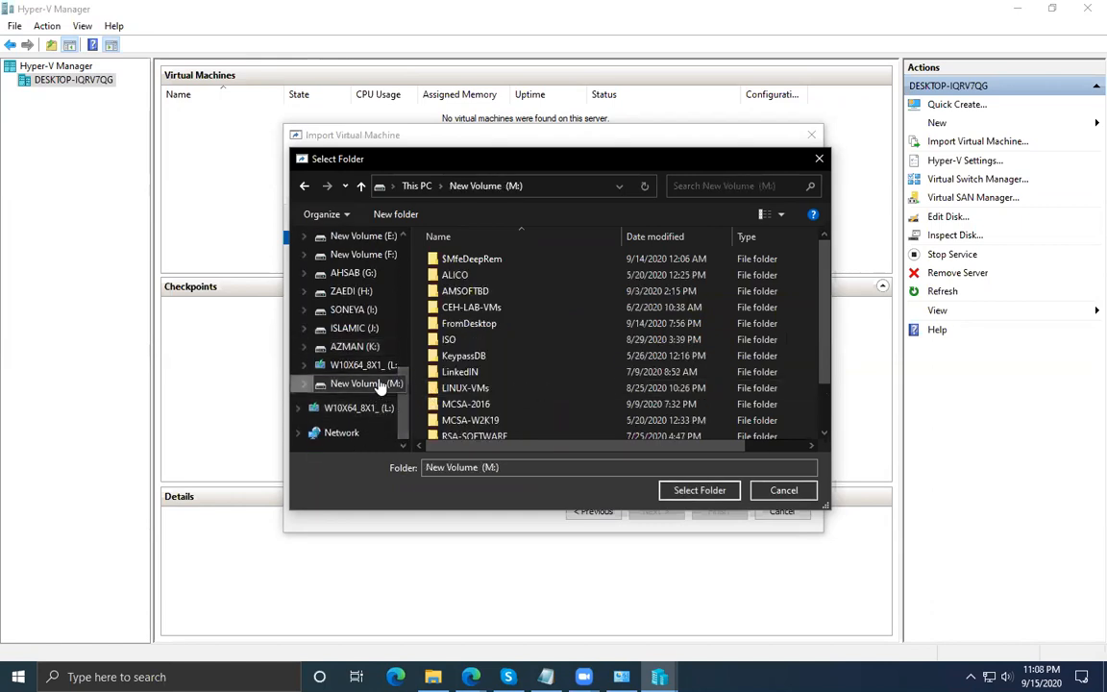
scroll(534, 355, "down", 1)
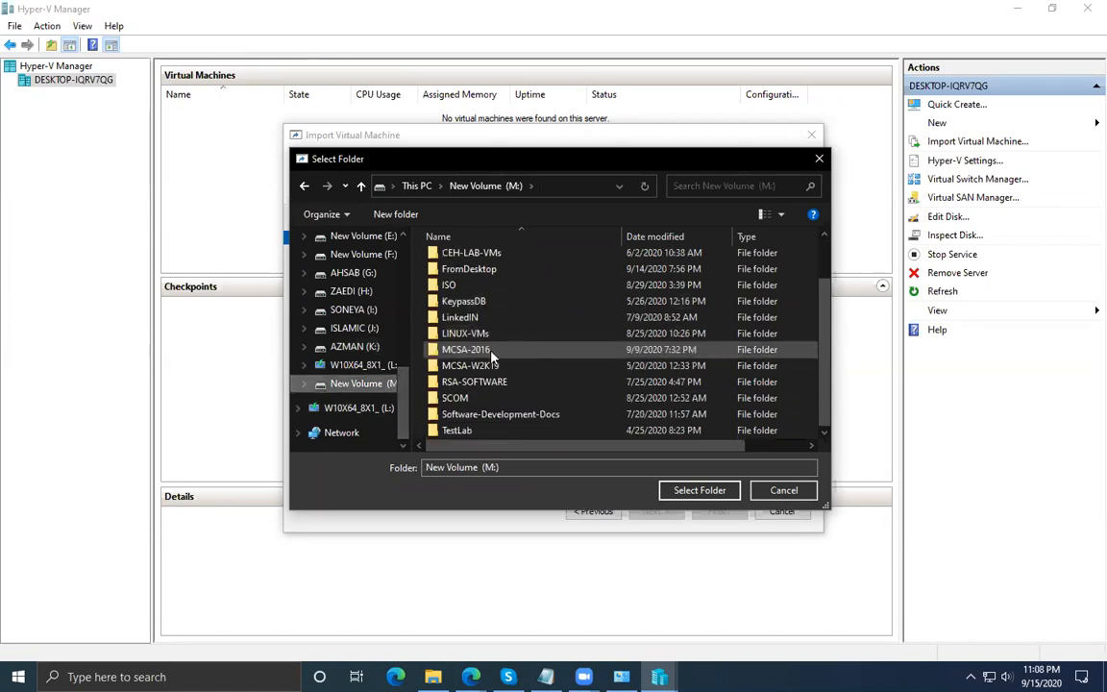
double_click(489, 351)
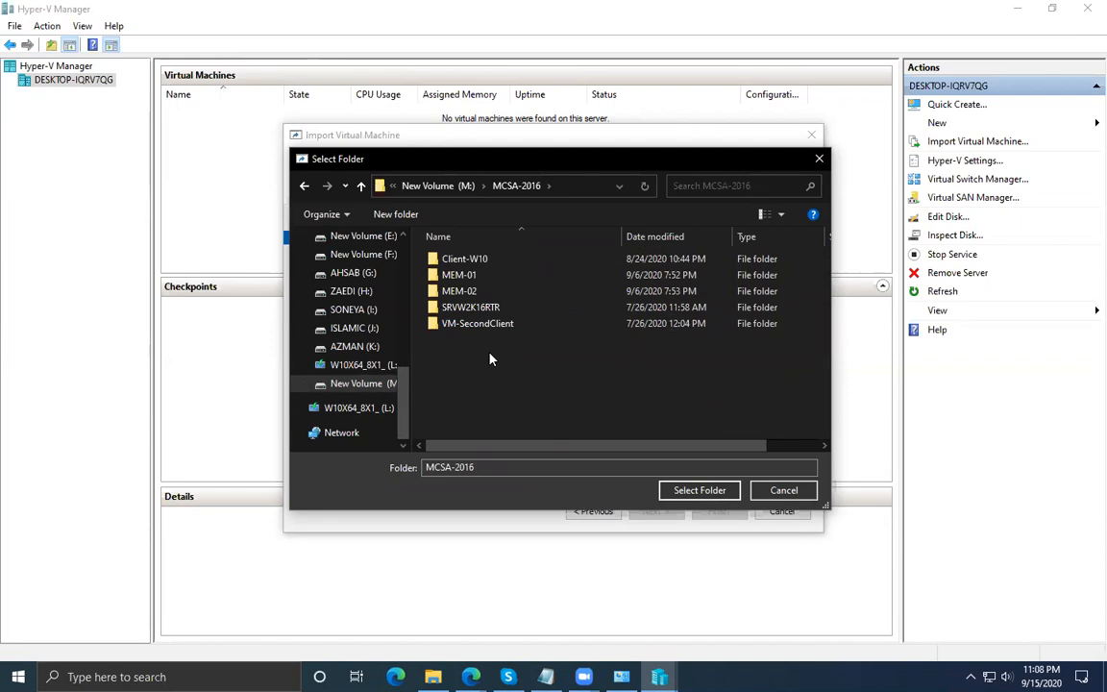
double_click(514, 274)
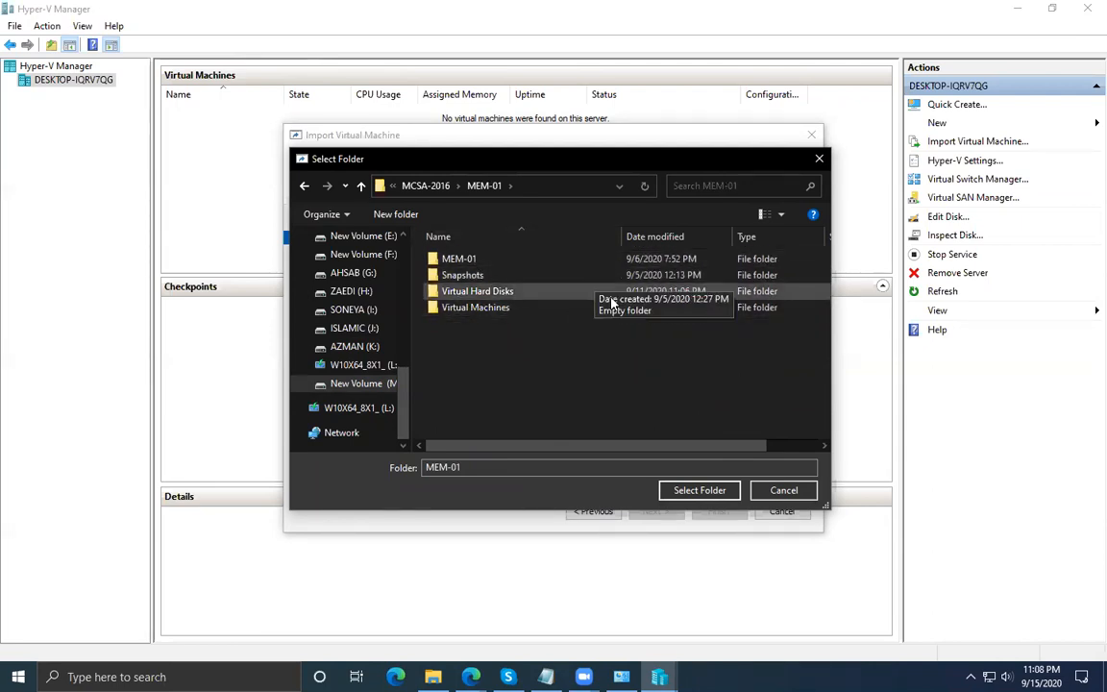
left_click(694, 490)
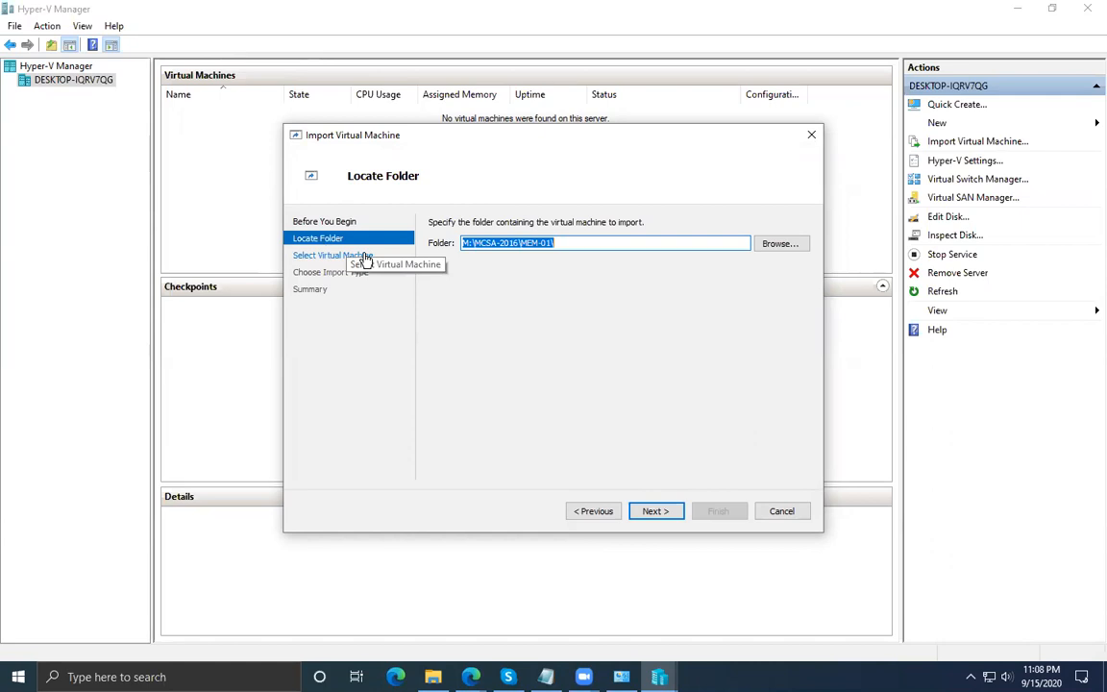
left_click(656, 511)
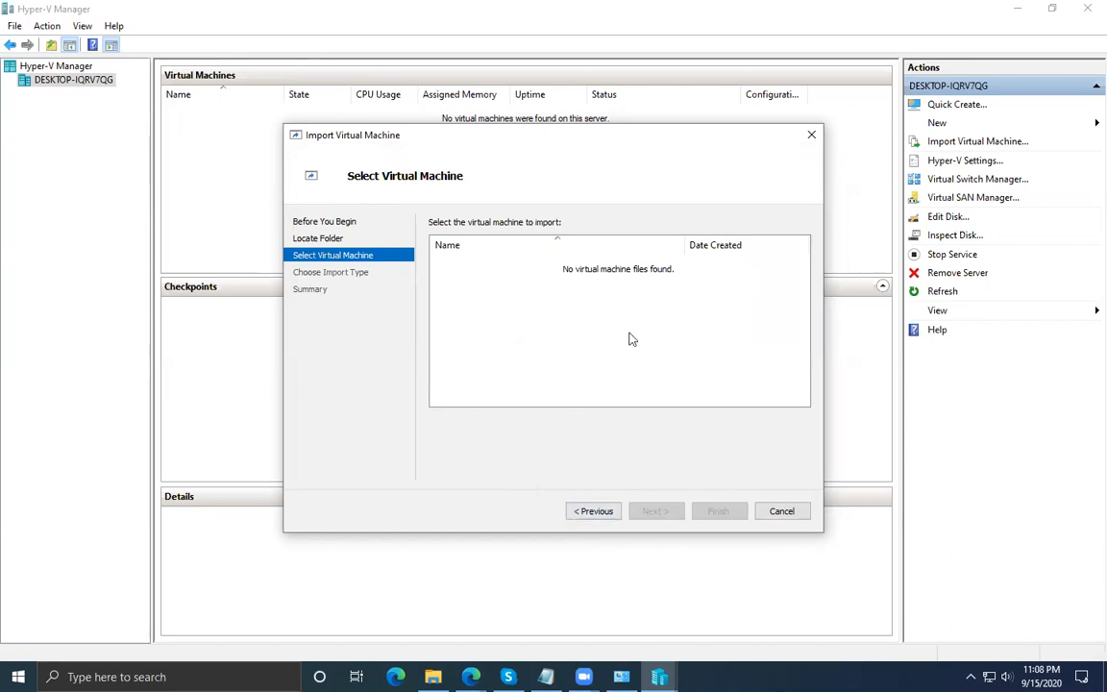
Change the import folder to M:\MCSA-2016\MEM-02 and continue to the virtual machine selection.
left_click(593, 511)
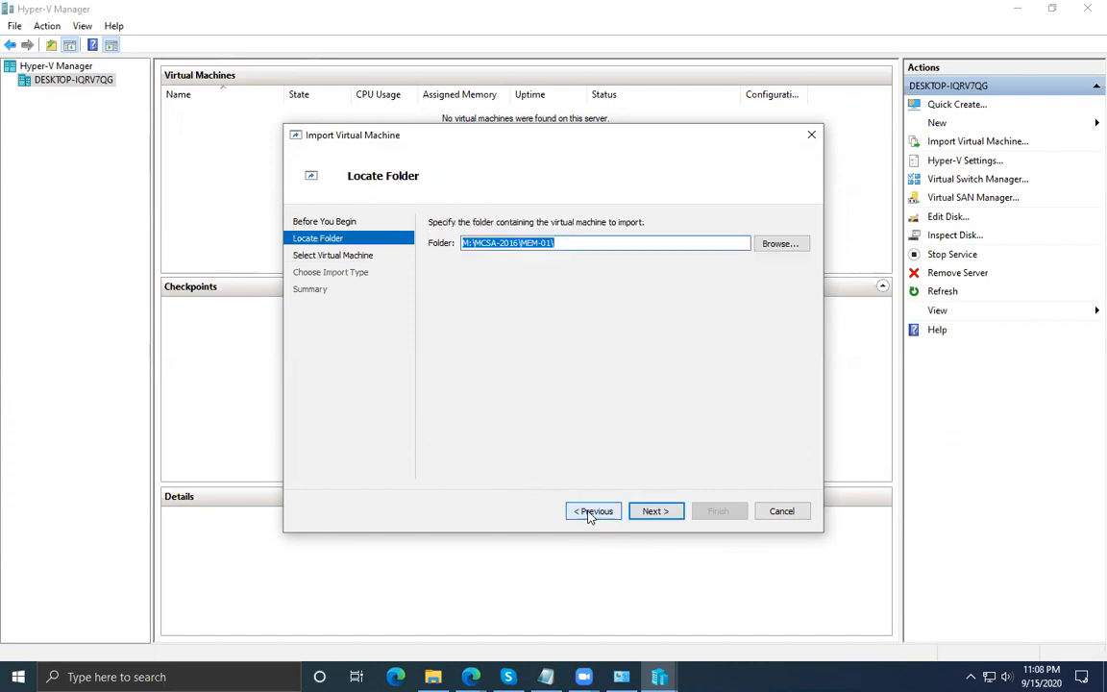
left_click(779, 243)
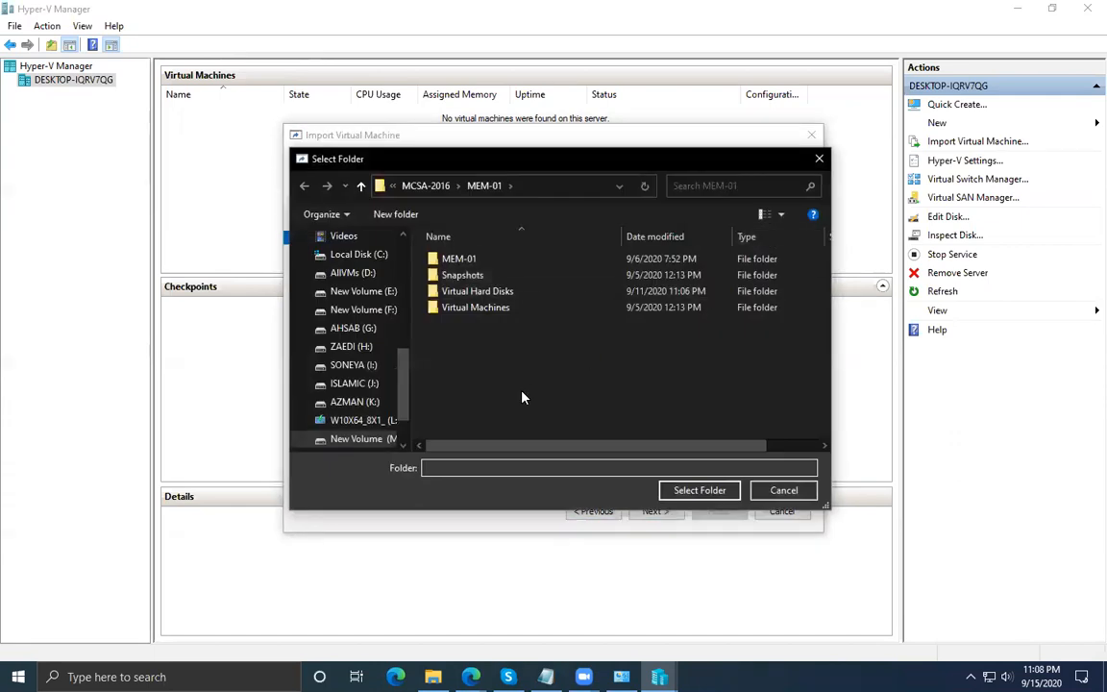
left_click(430, 186)
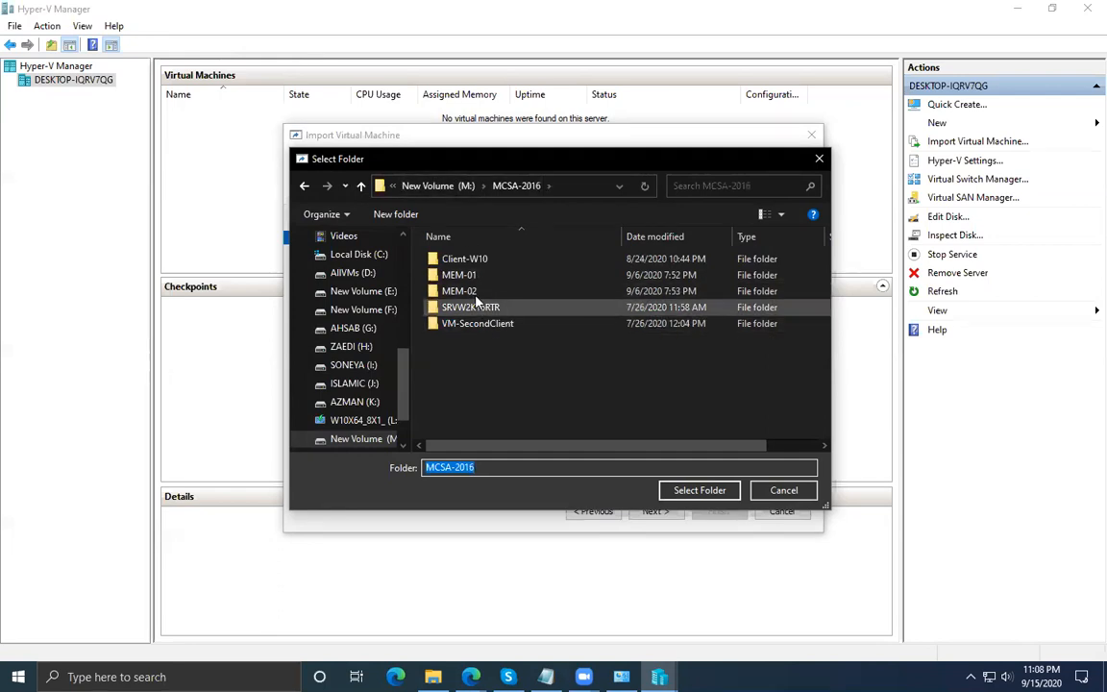
double_click(459, 290)
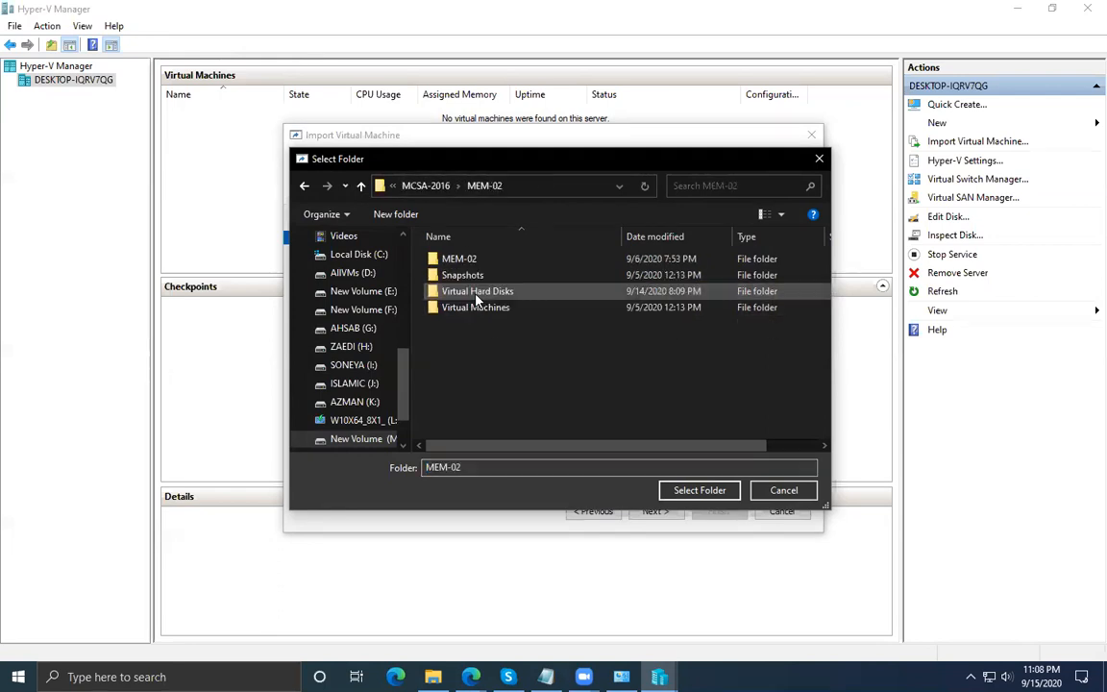
left_click(699, 490)
left_click(656, 512)
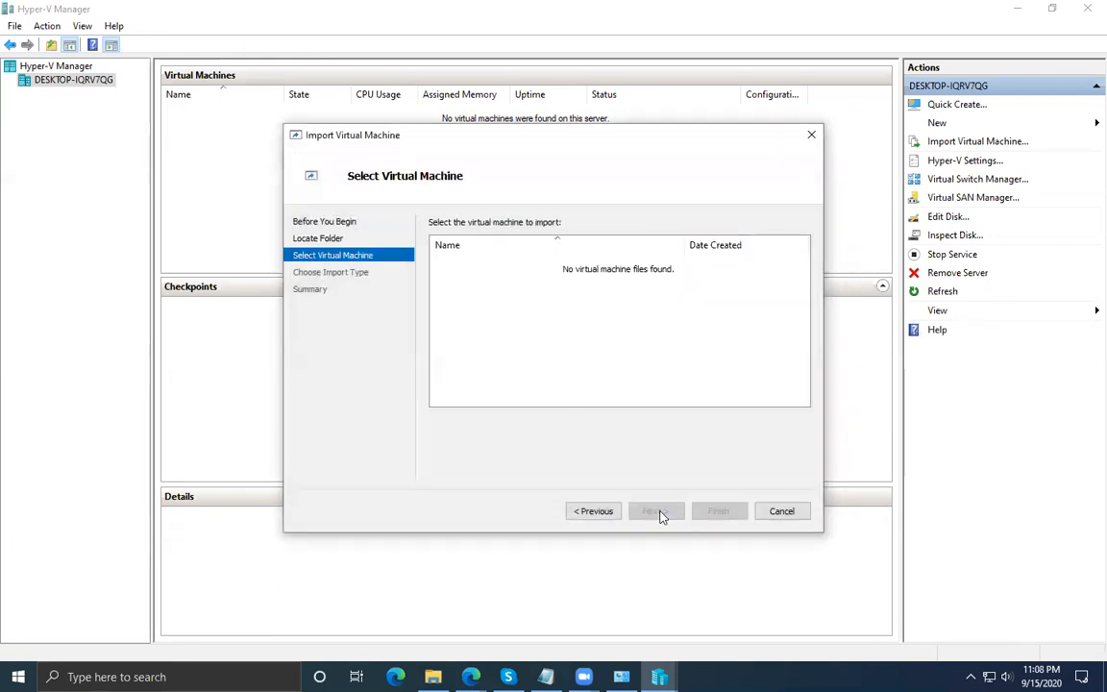
Set the import folder to M:\MCSA-2016\VM-SecondClient\Client-W10-VM and continue to the virtual machine selection.
left_click(591, 514)
left_click(782, 245)
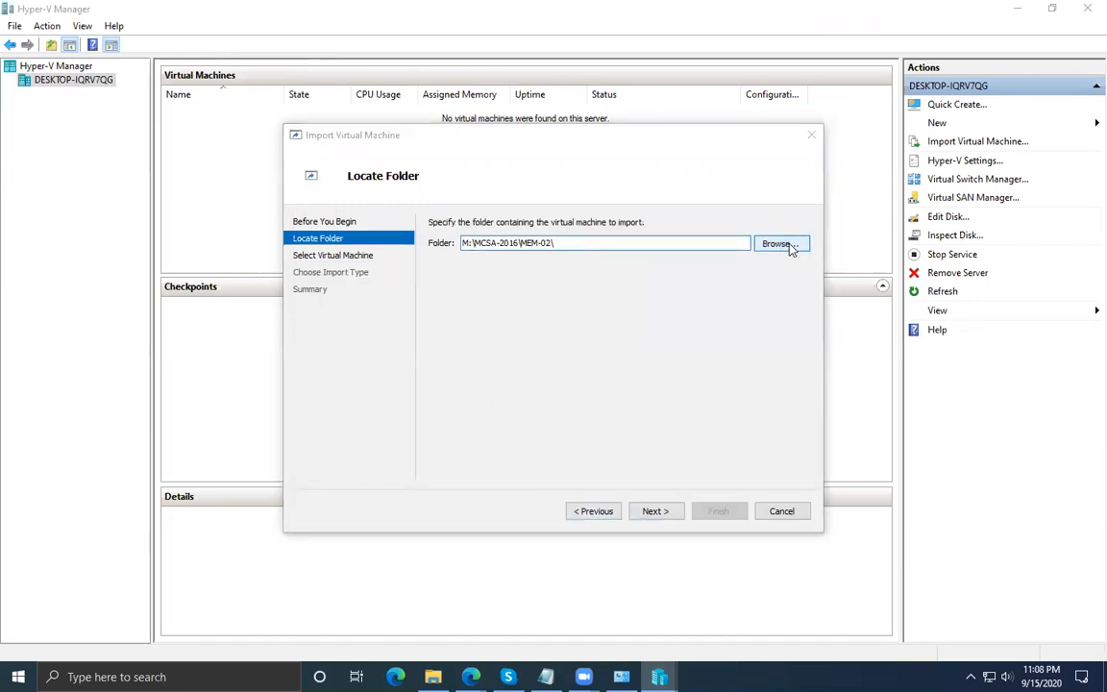
left_click(426, 186)
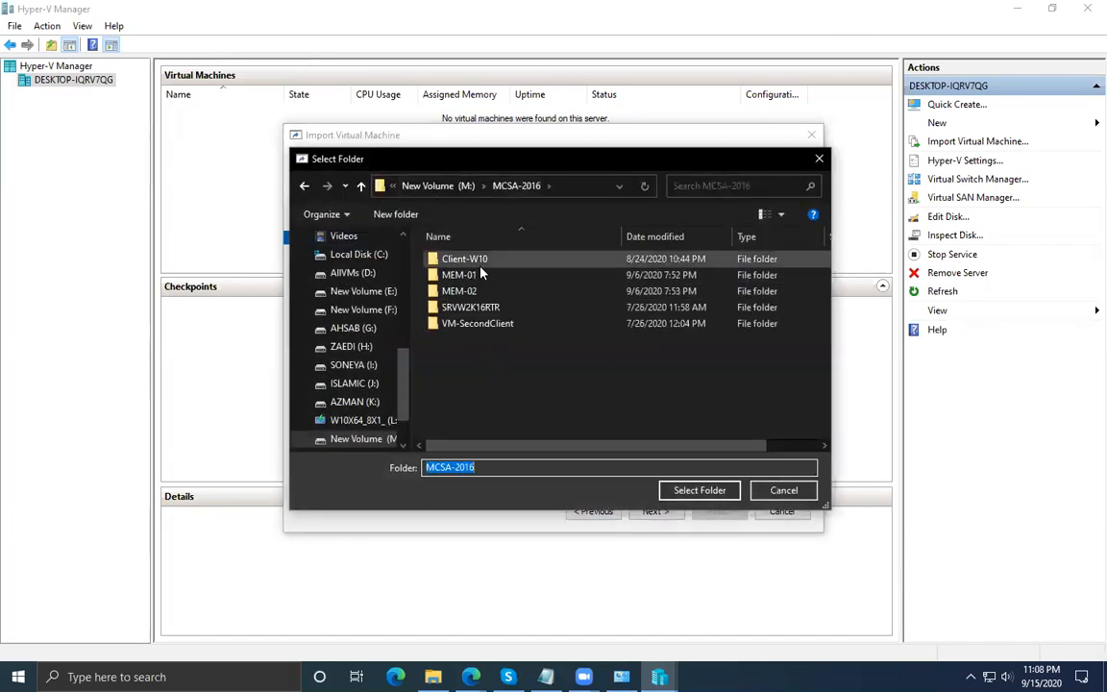
double_click(510, 326)
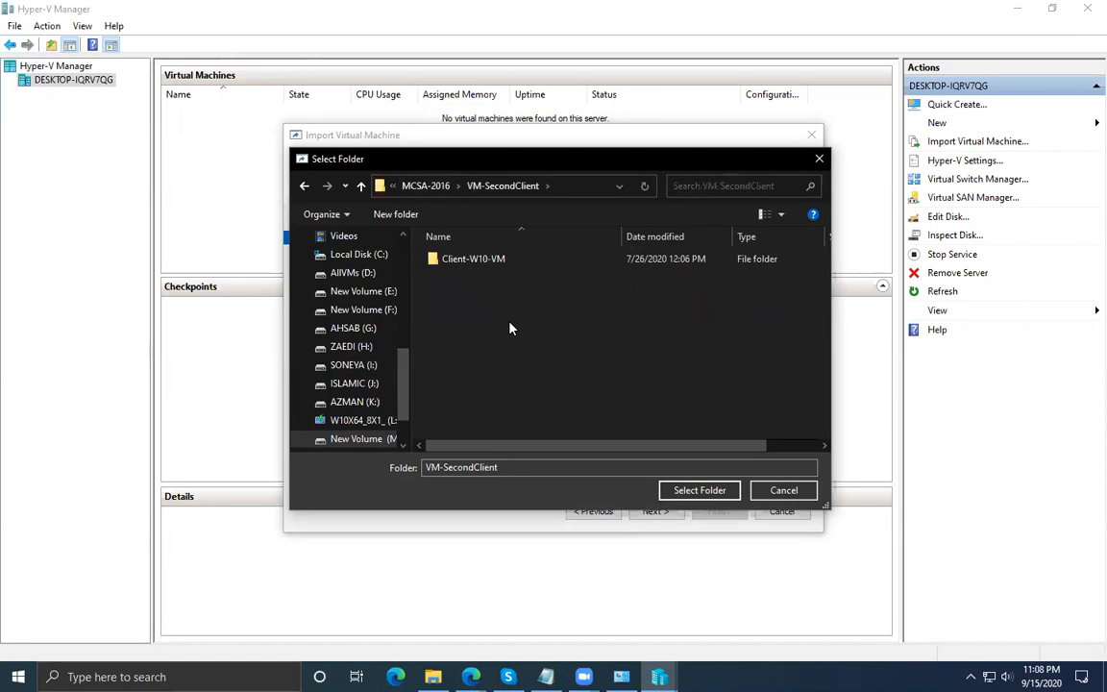
left_click(496, 262)
double_click(496, 262)
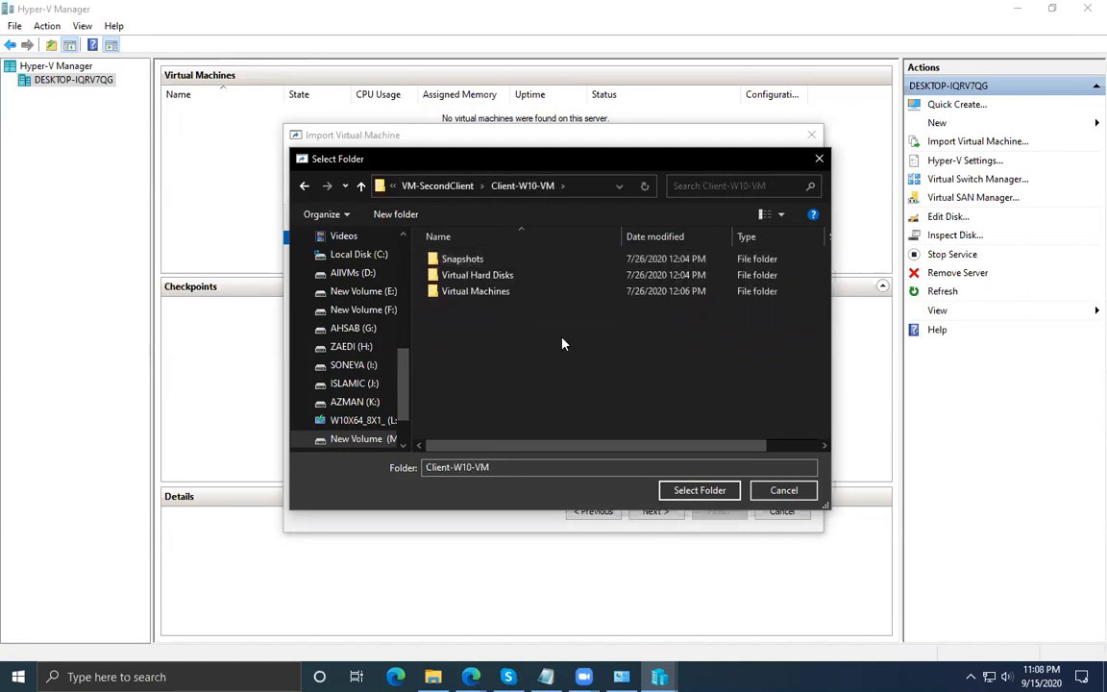
left_click(689, 490)
left_click(662, 514)
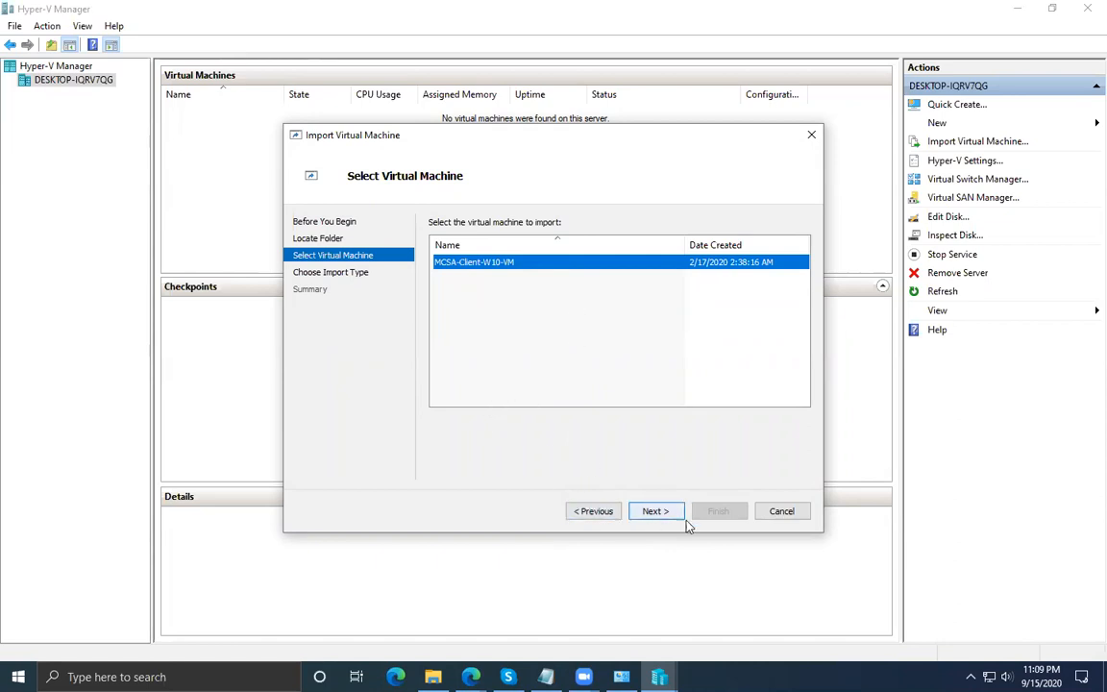
Switch to File Explorer and open the folder M:\MCSA-2016\VM-SecondClient\Client-W10-VM.
left_click(432, 676)
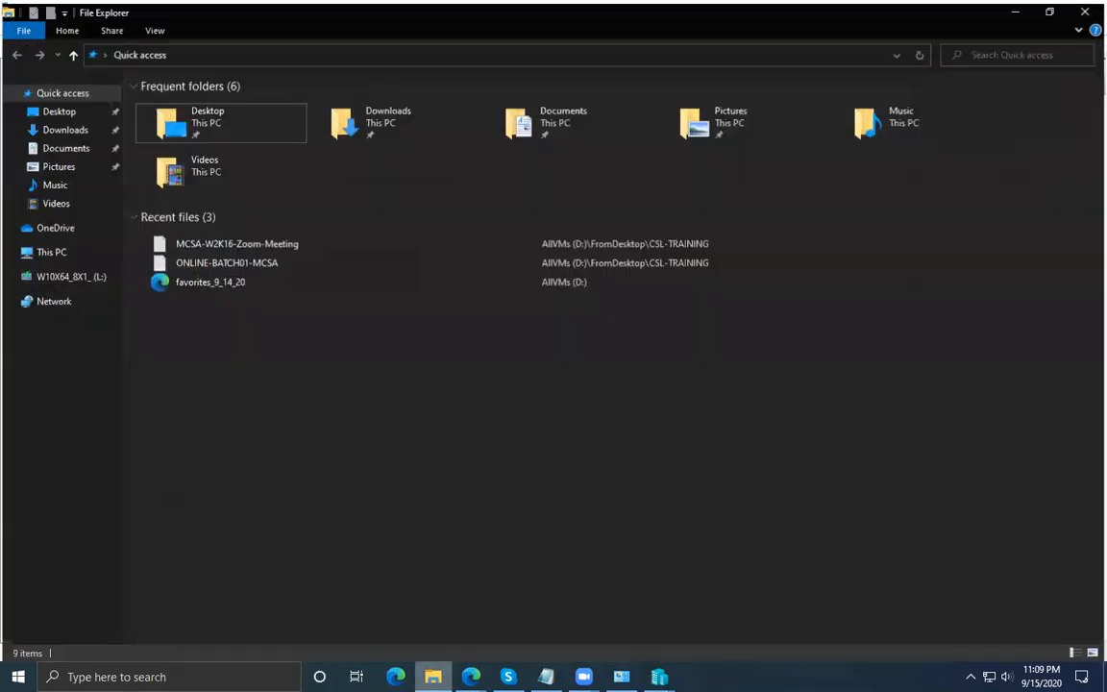
left_click(35, 249)
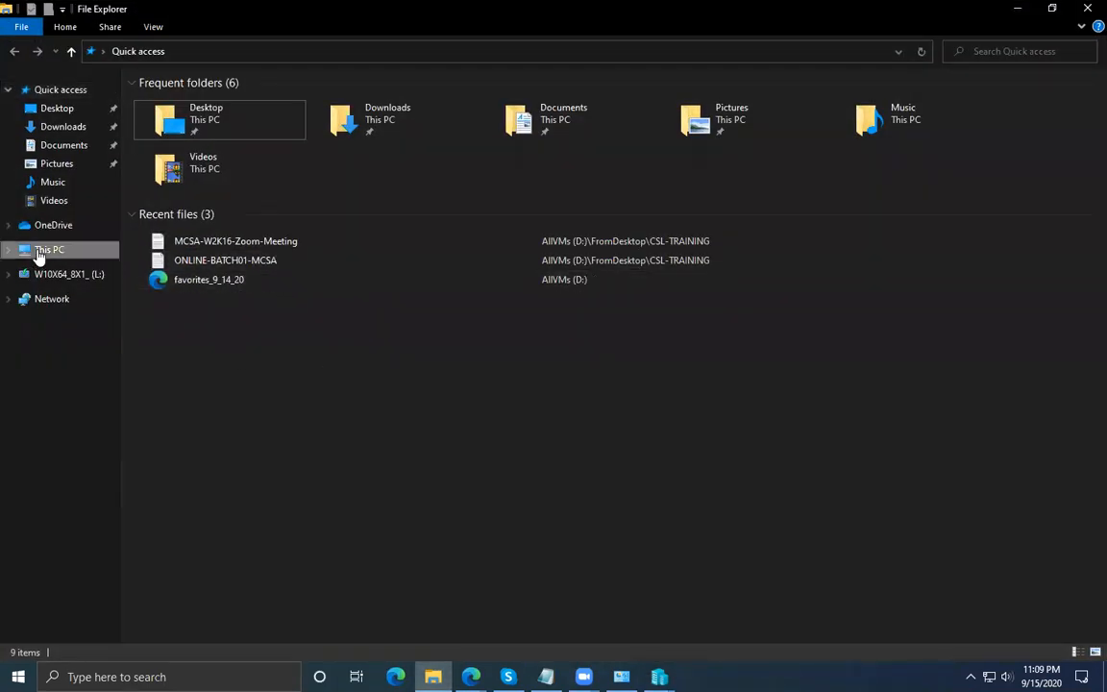
left_click(247, 307)
double_click(247, 308)
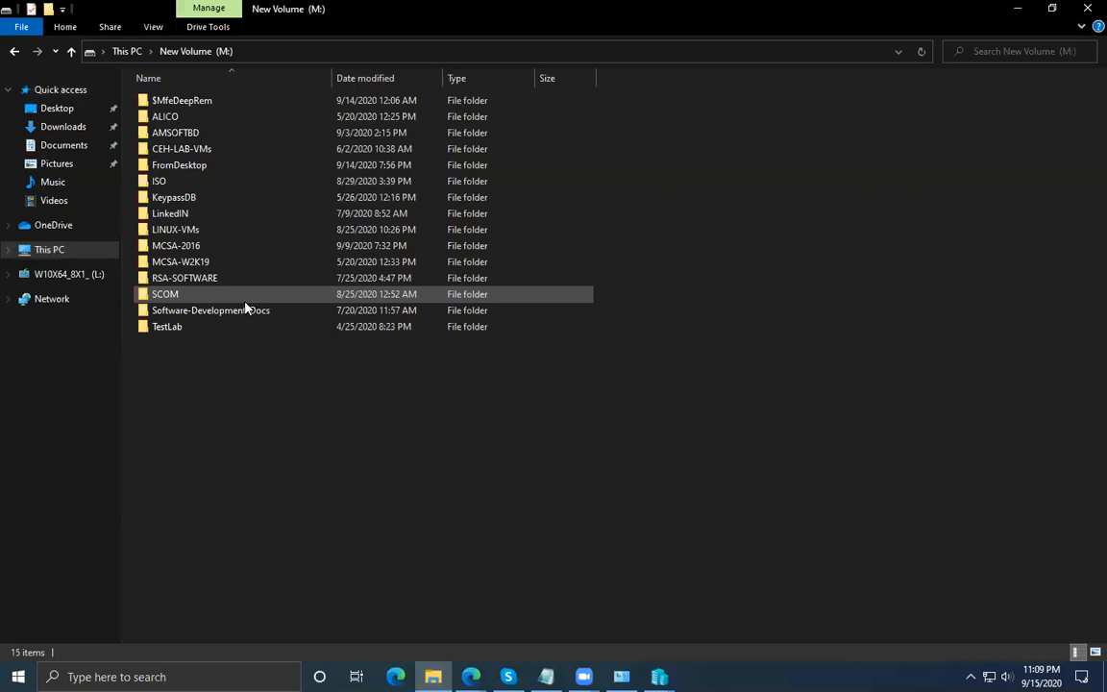
double_click(208, 247)
double_click(203, 171)
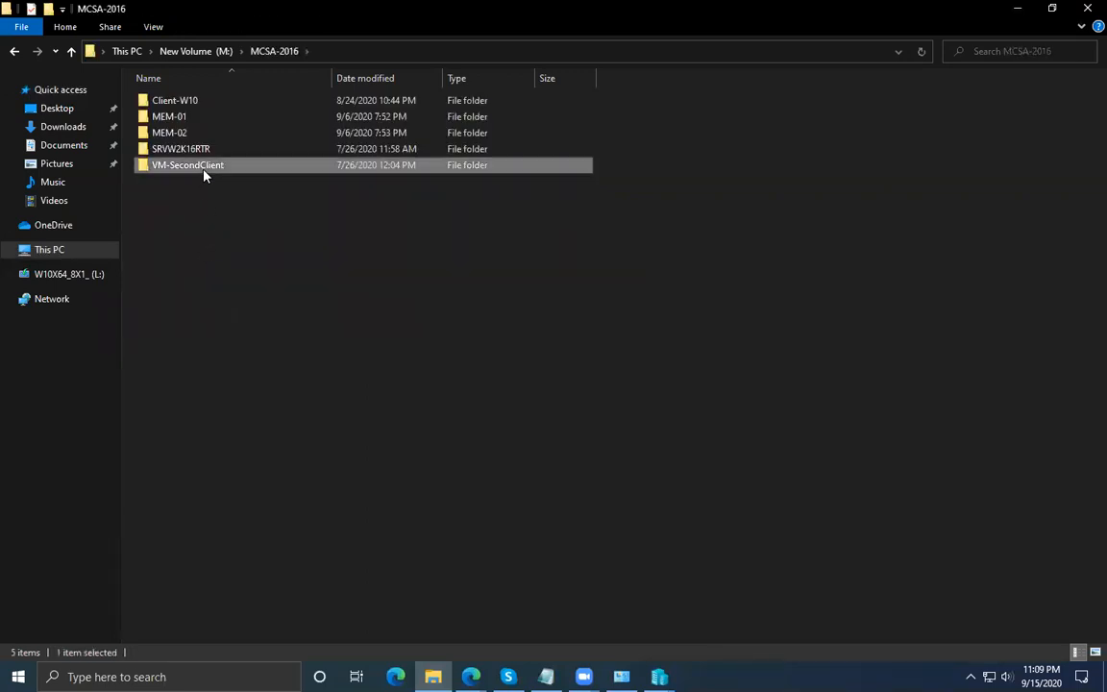
left_click(189, 106)
double_click(190, 109)
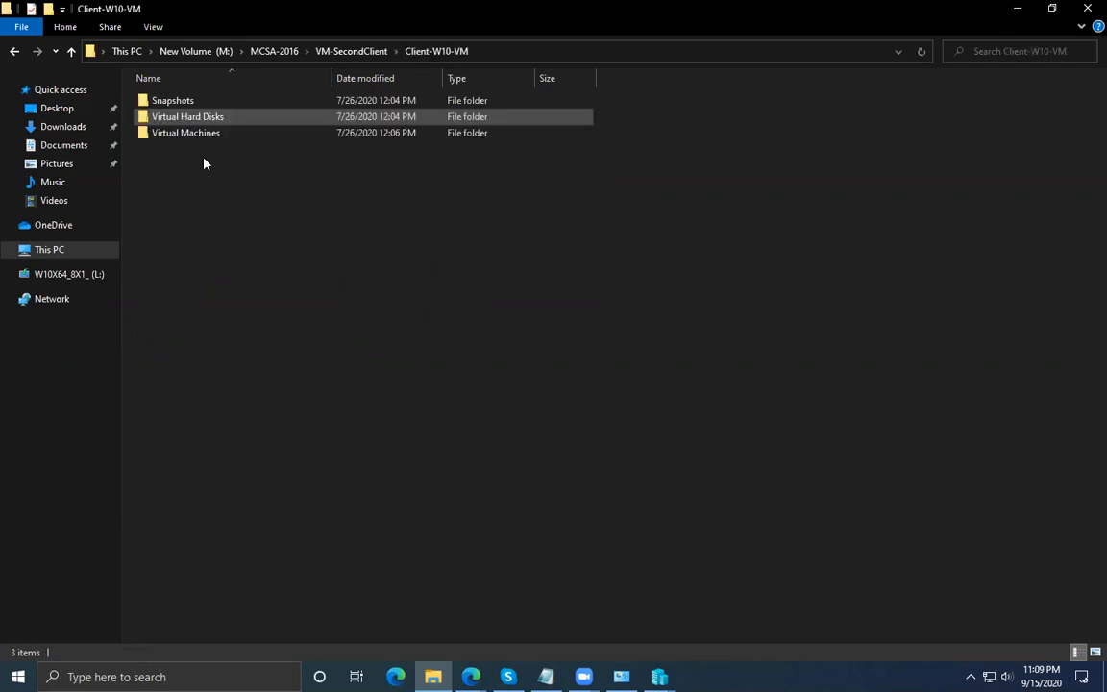
Examine the contents of the Snapshots and Virtual Hard Disks subfolders of Client-W10-VM.
left_click(181, 106)
double_click(181, 104)
left_click(181, 104)
double_click(181, 103)
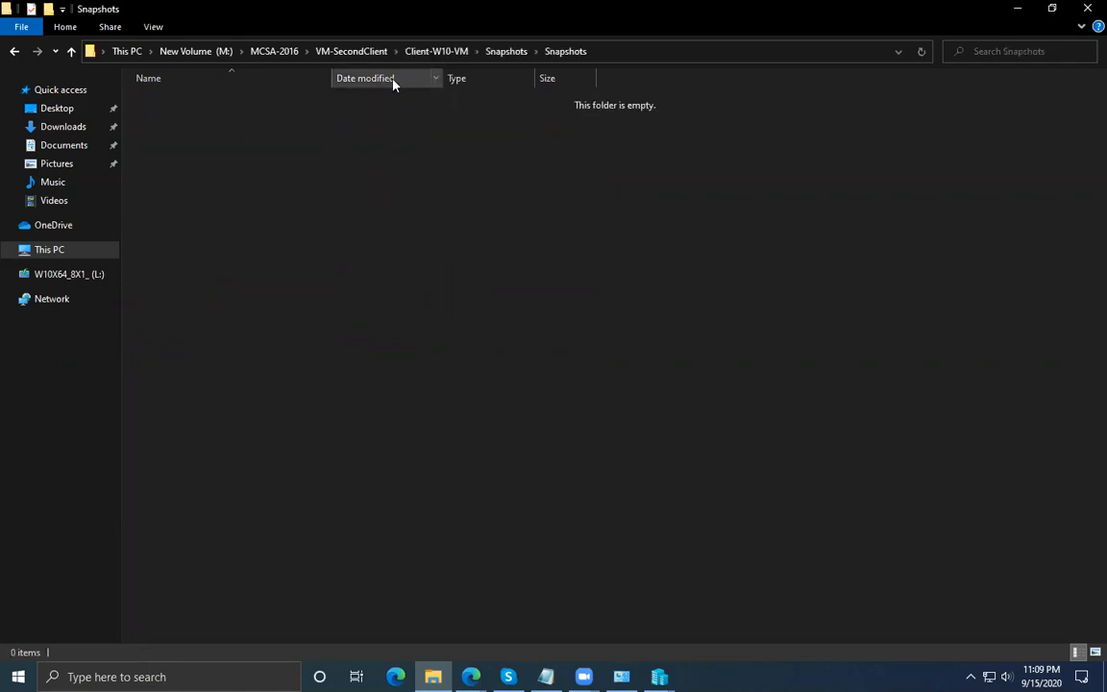
left_click(352, 51)
double_click(240, 109)
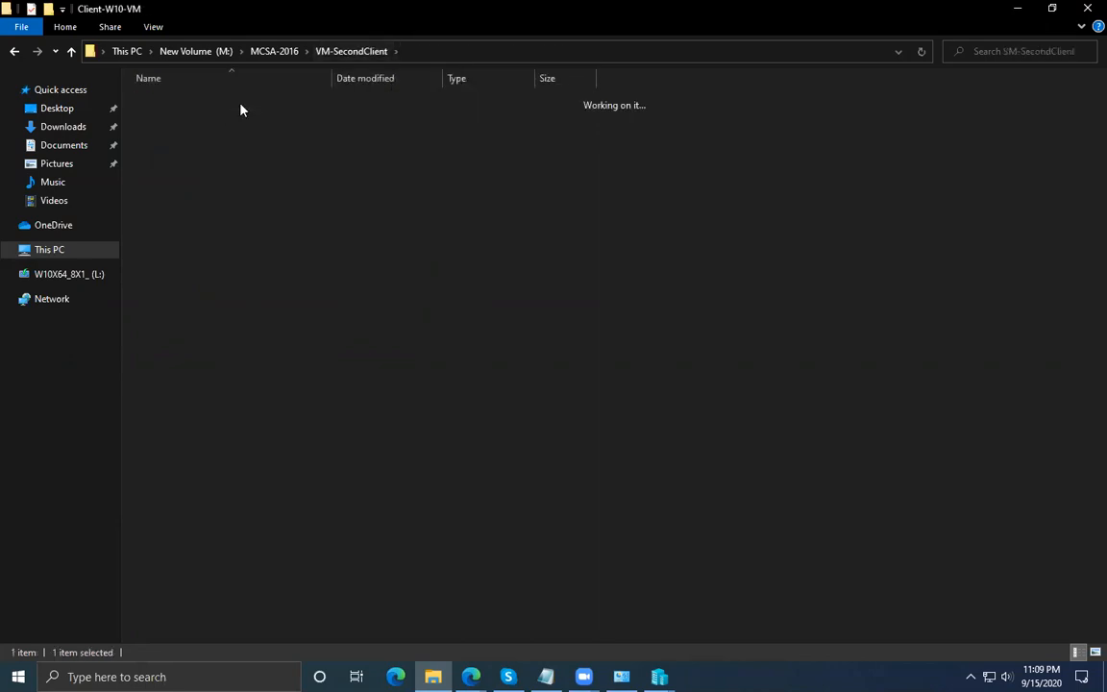
left_click(198, 114)
double_click(197, 114)
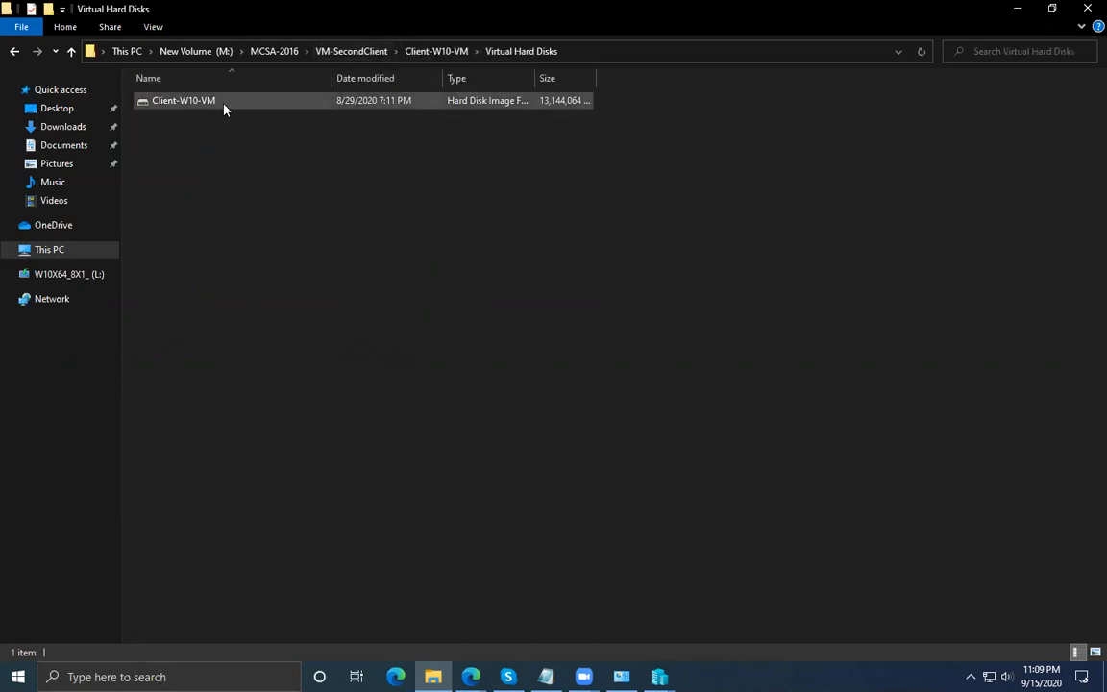
Open Client-W10-VM's Virtual Machines subfolder, fit the Name column to the full file names, and select the .vmcx file.
left_click(436, 51)
double_click(196, 135)
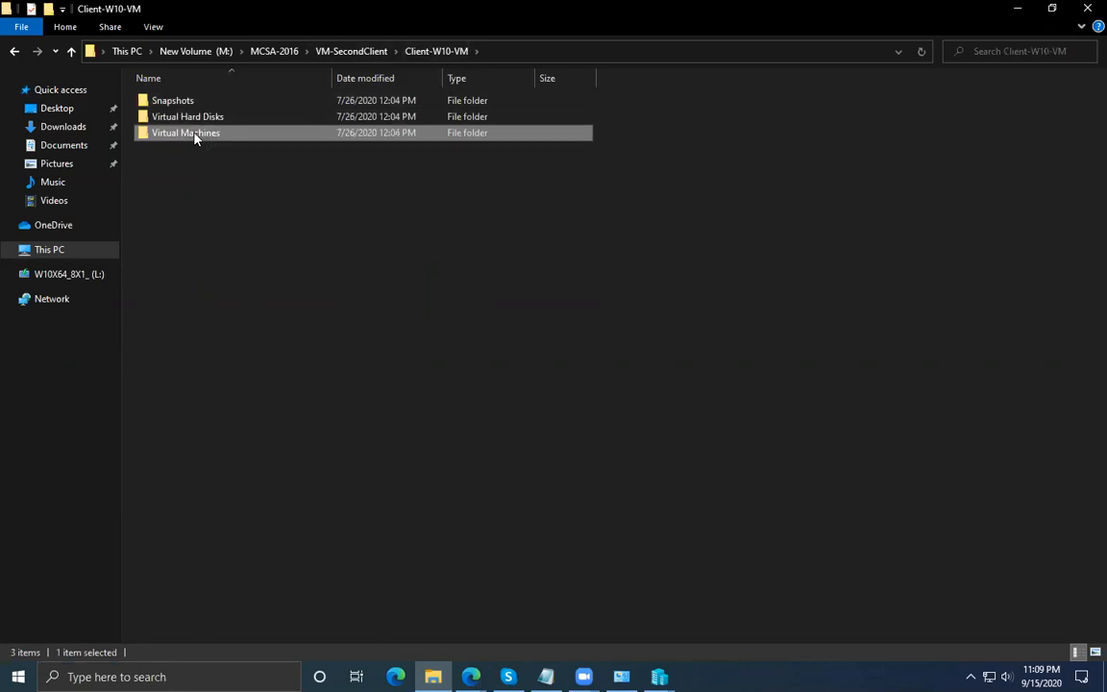
double_click(331, 77)
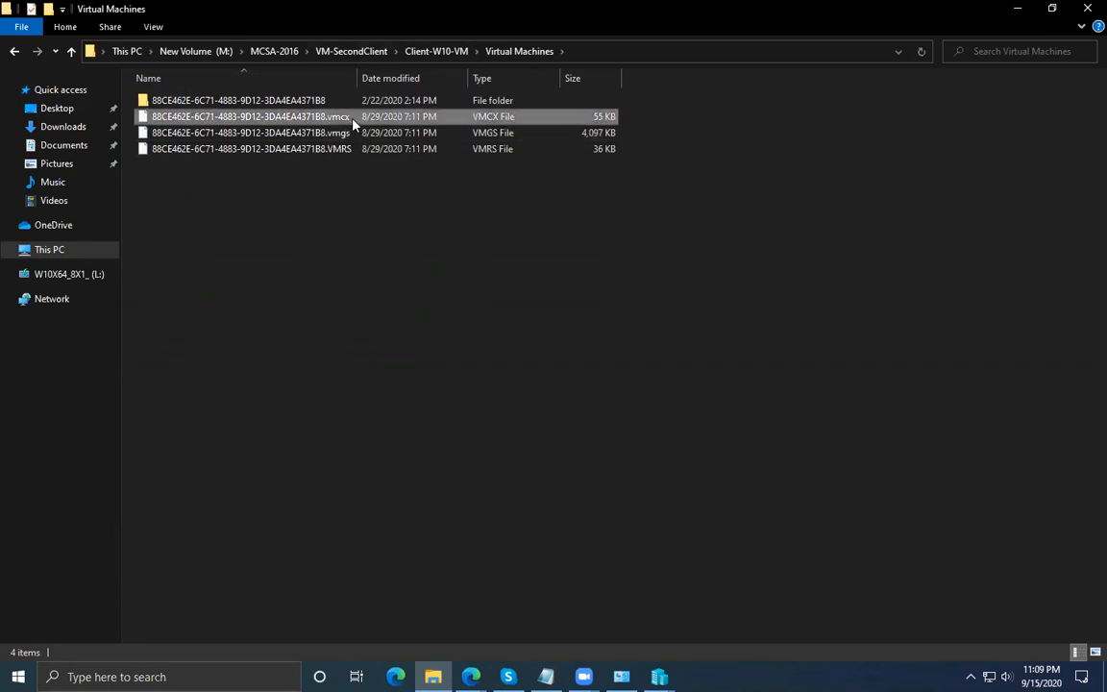
left_click(352, 119)
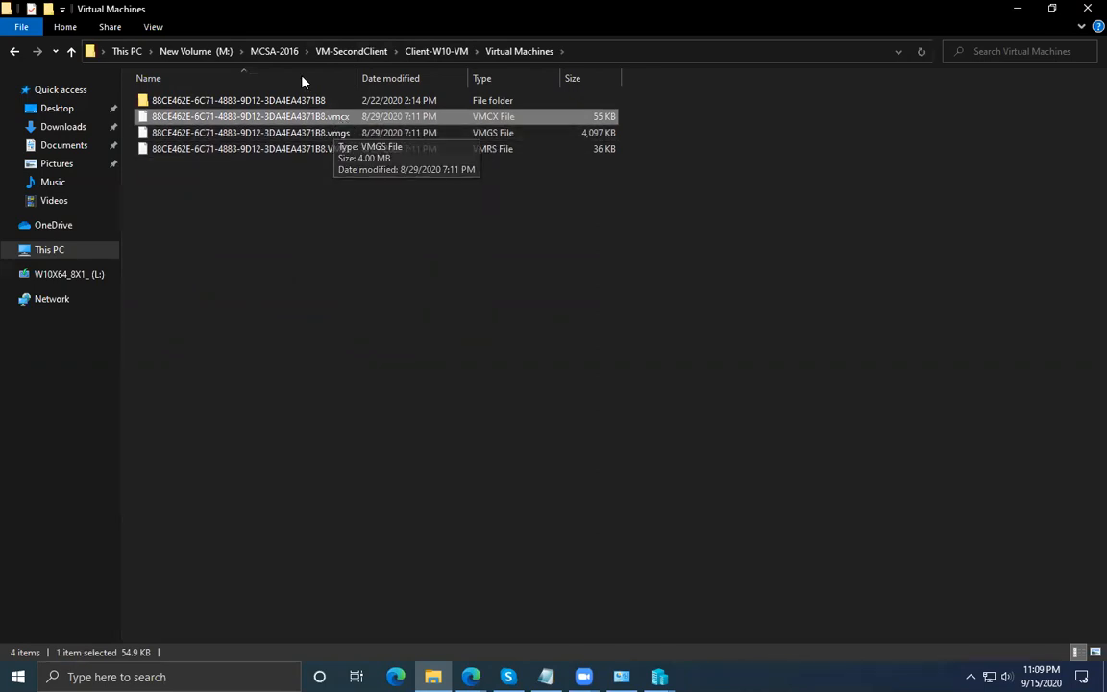
Open M:\MCSA-2016\MEM-01\MEM-01\Virtual Machines and fit the Name column to show the configuration files' full names.
key("alt+Up")
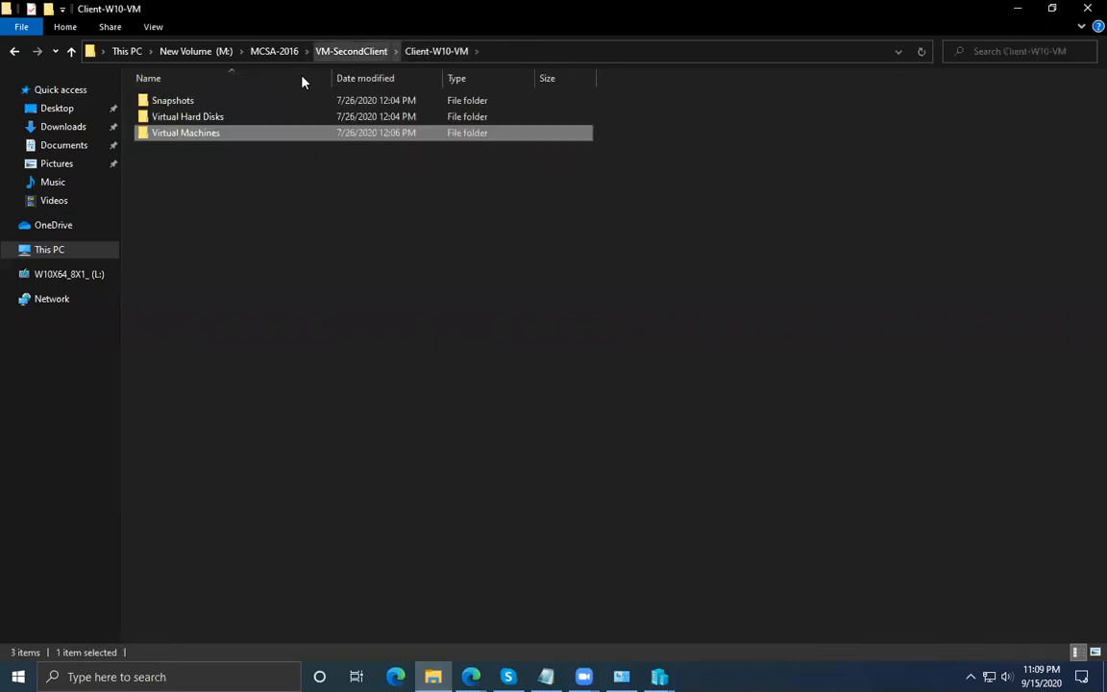
key("alt+Up")
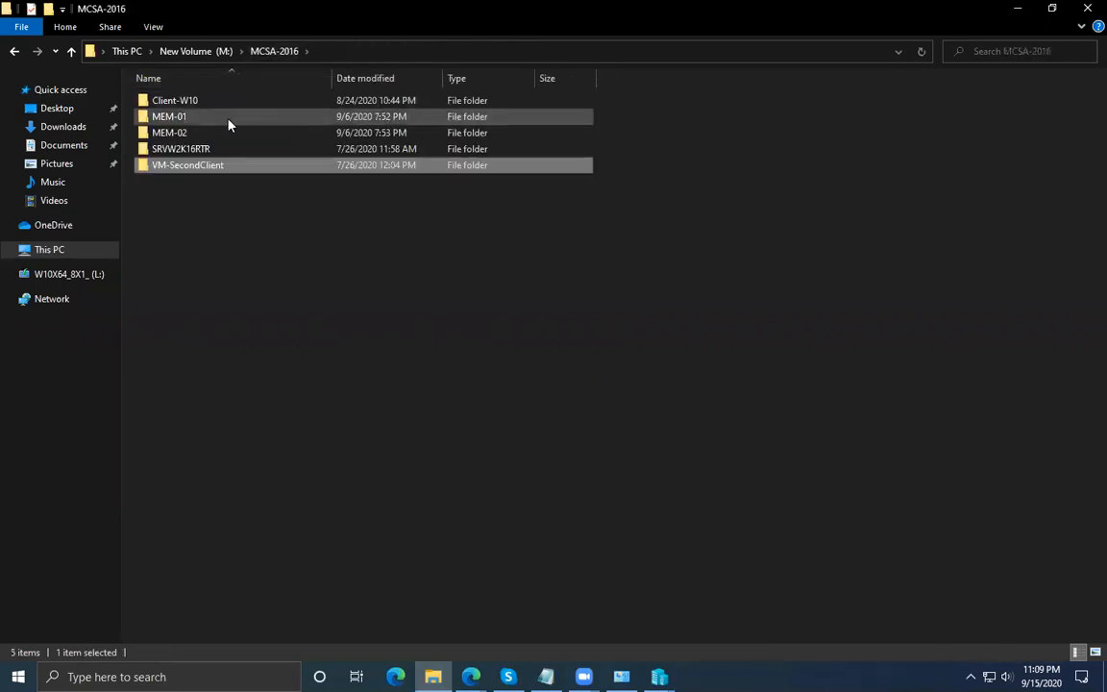
double_click(200, 121)
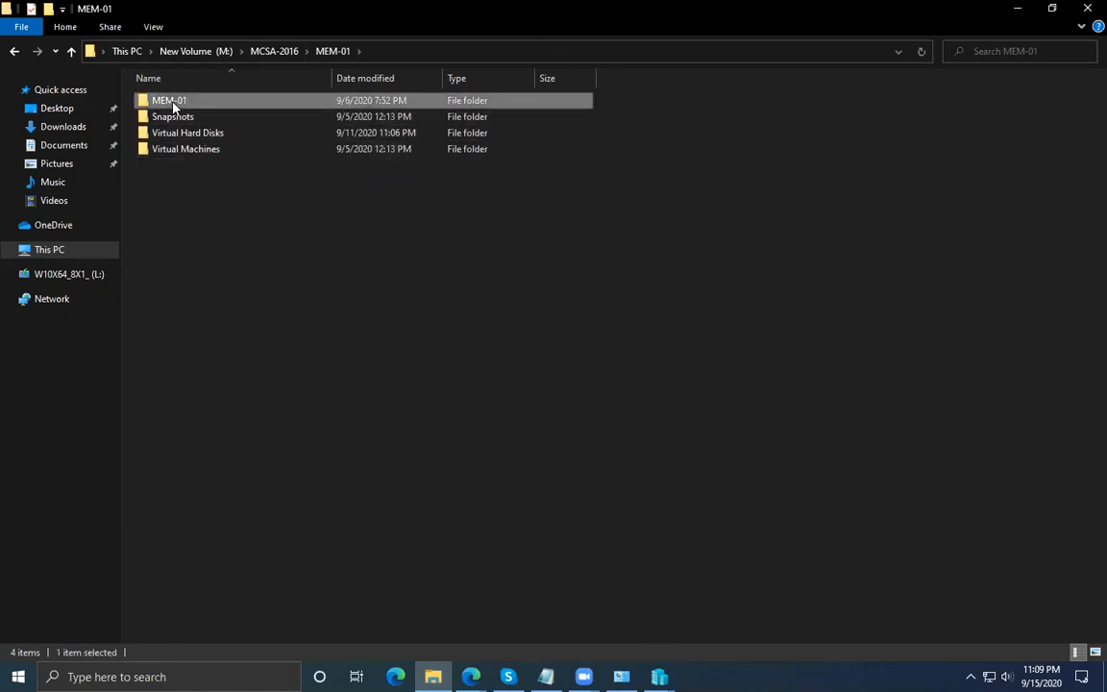
double_click(173, 102)
double_click(173, 104)
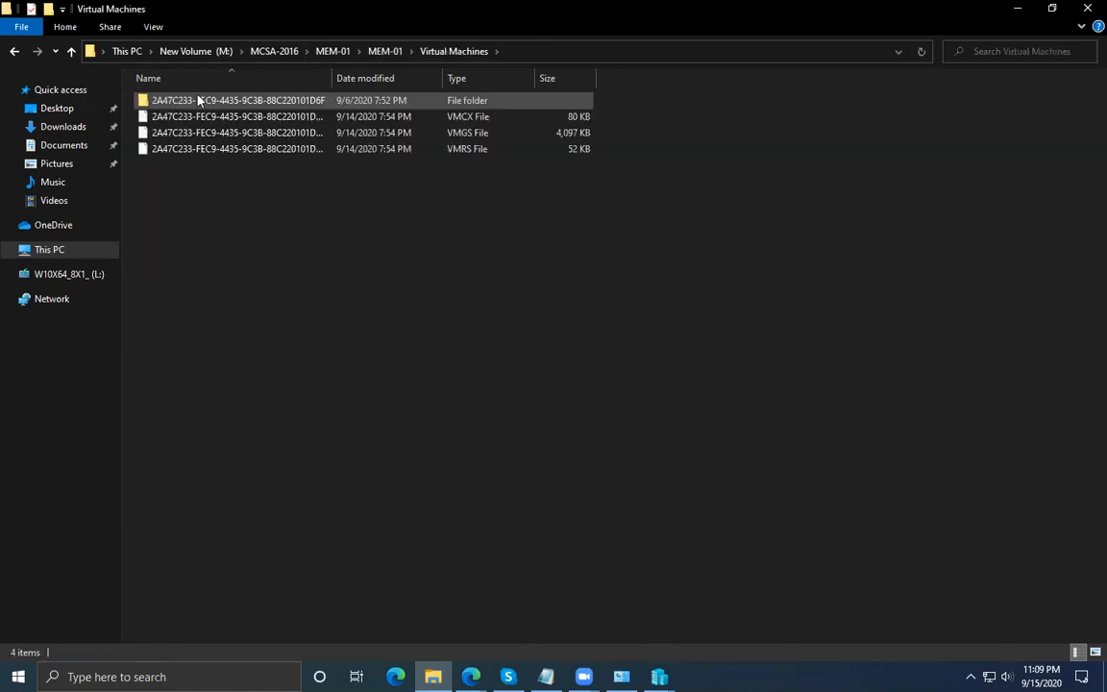
double_click(332, 77)
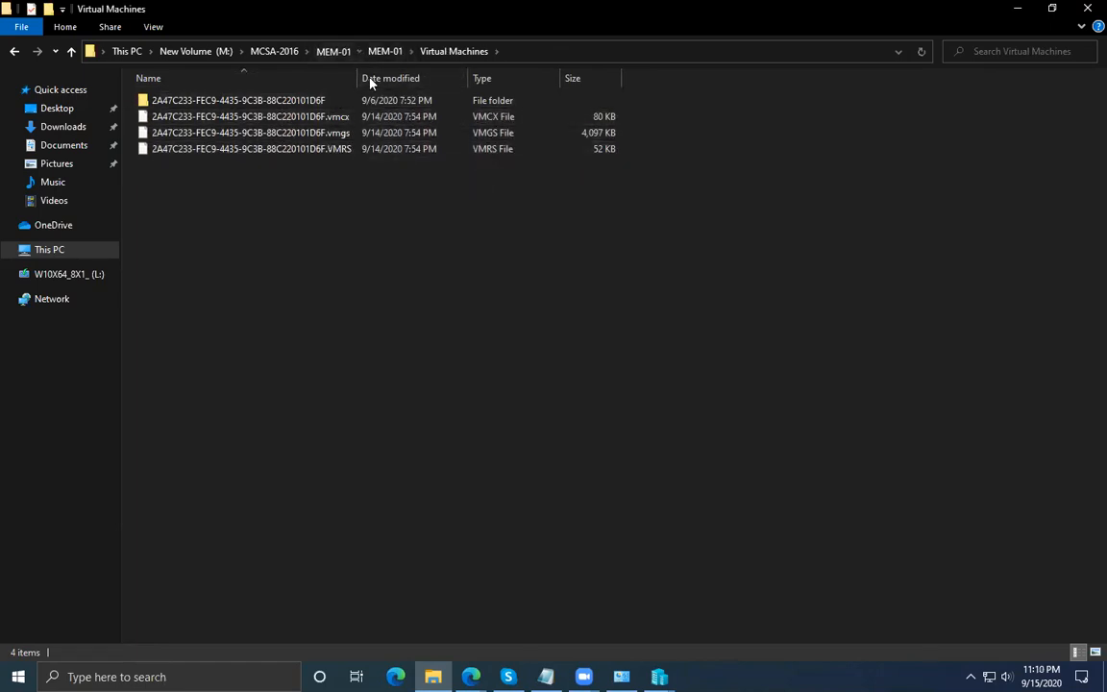
Compare the Virtual Machines folder directly inside M:\MCSA-2016\MEM-01 with the one inside its nested MEM-01 folder.
left_click(332, 52)
double_click(210, 151)
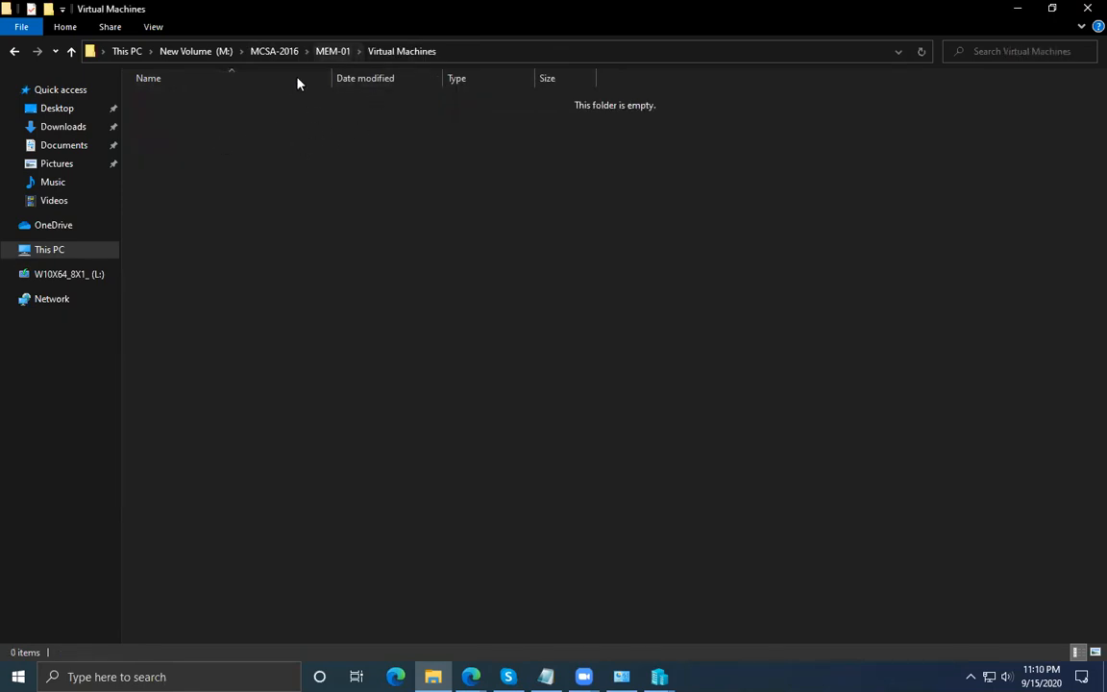
left_click(333, 52)
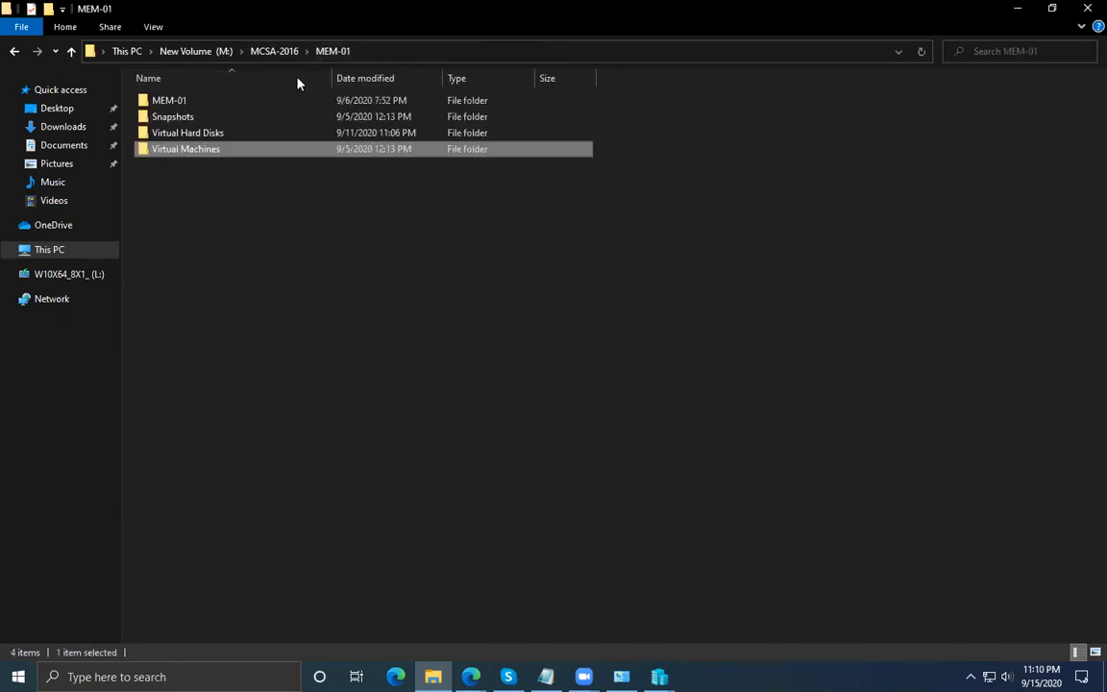
double_click(176, 101)
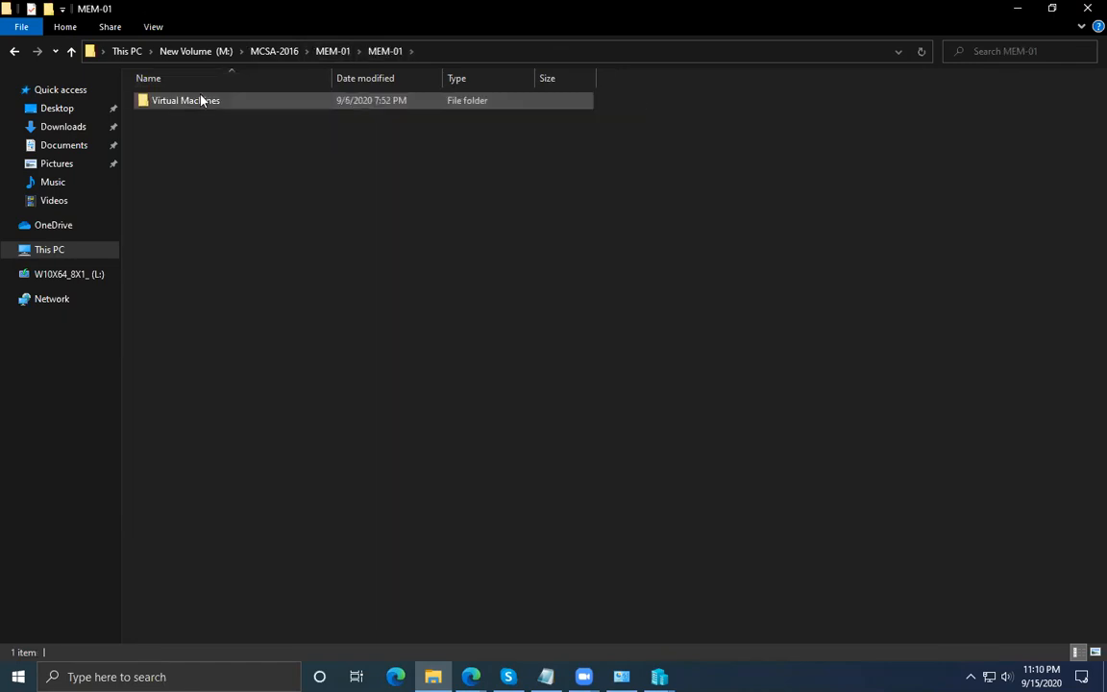
double_click(217, 100)
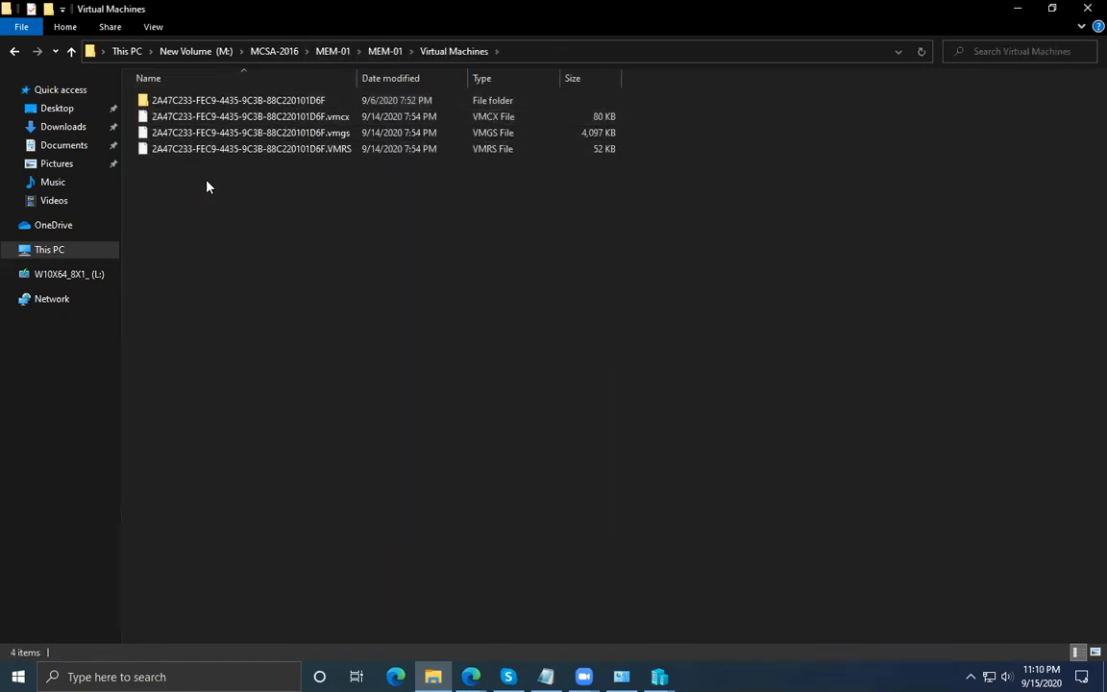
left_click_drag(215, 175, 286, 83)
key("alt+Up")
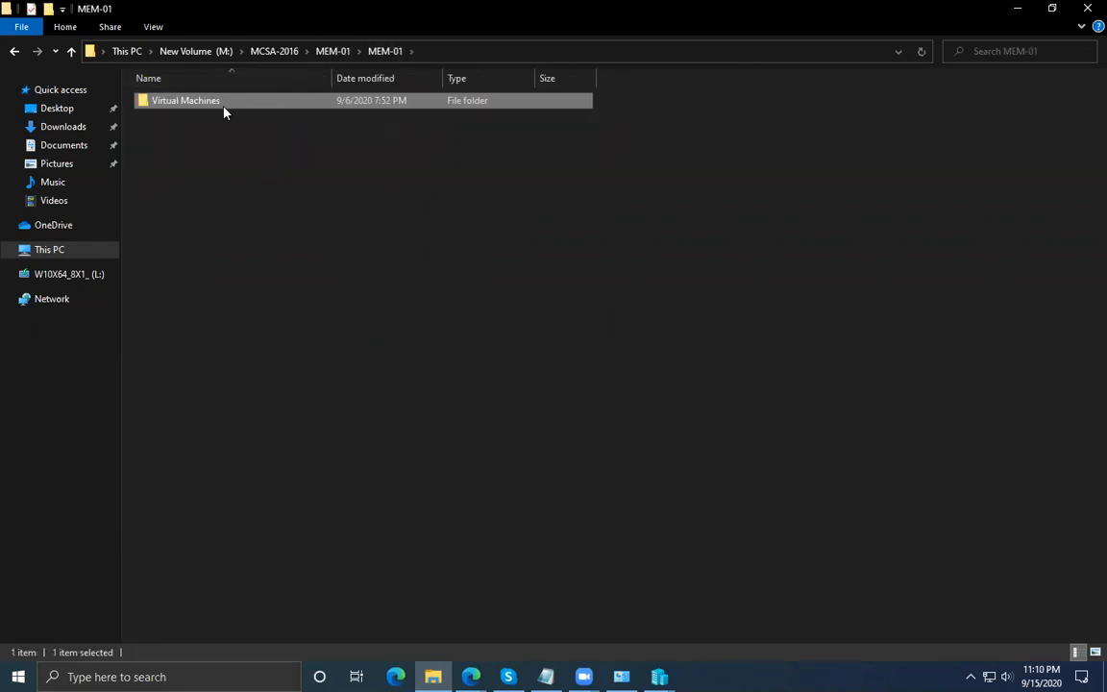
key("alt+Up")
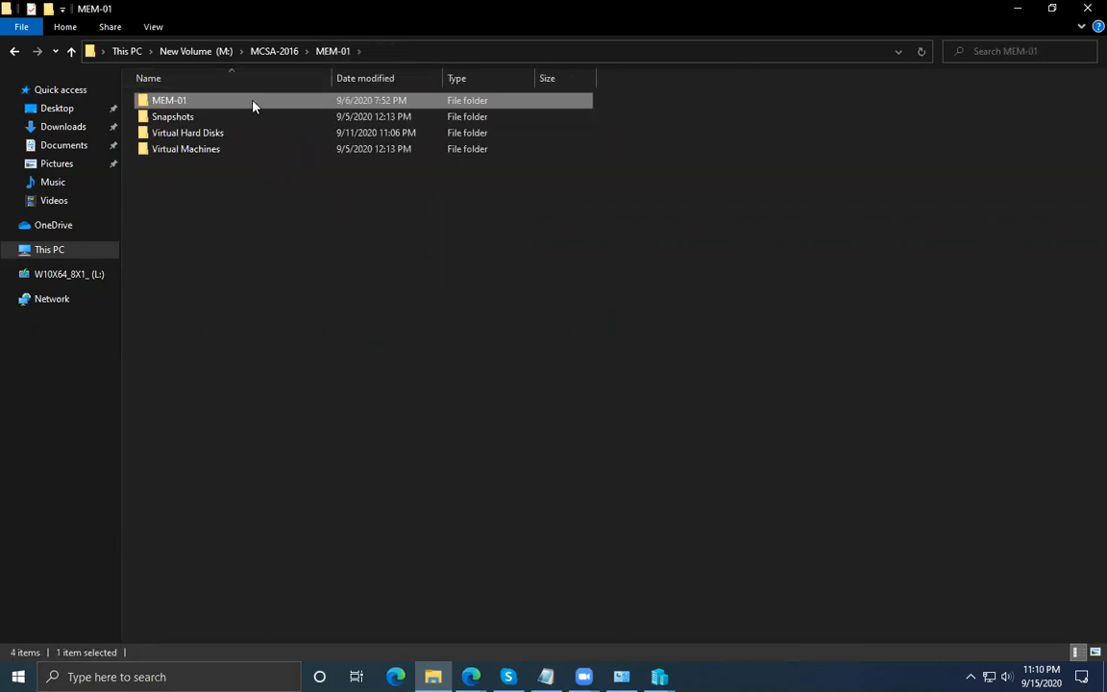
double_click(199, 103)
left_click(198, 101)
key("alt+Up")
Delete the empty Virtual Machines folder directly inside M:\MCSA-2016\MEM-01.
left_click(205, 151)
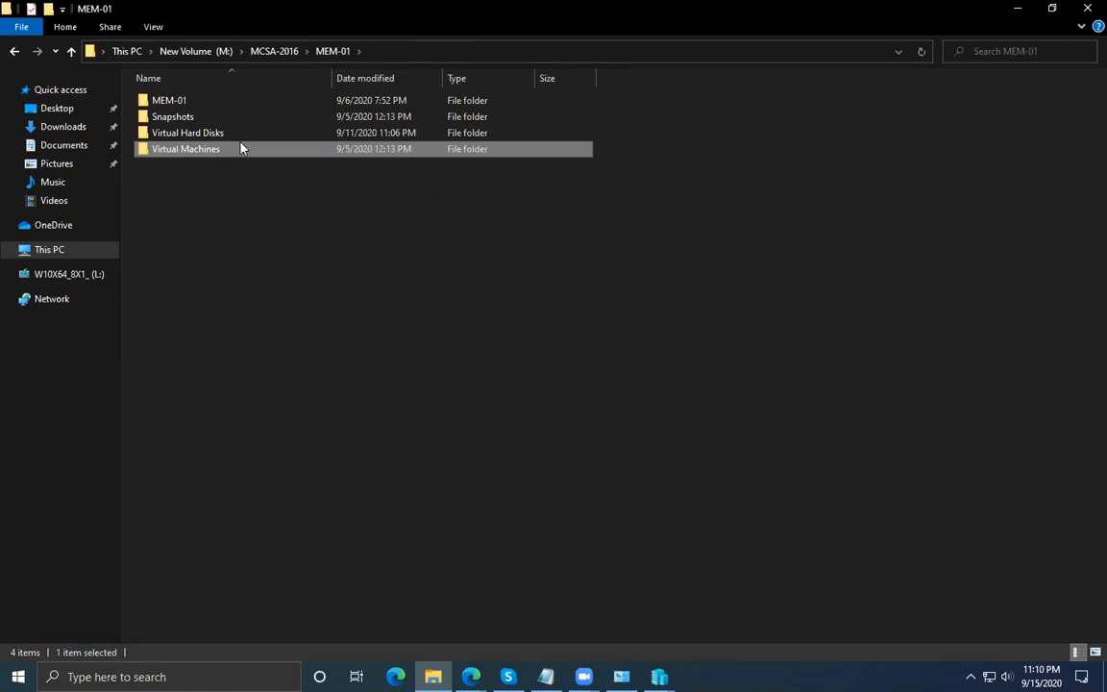
right_click(241, 148)
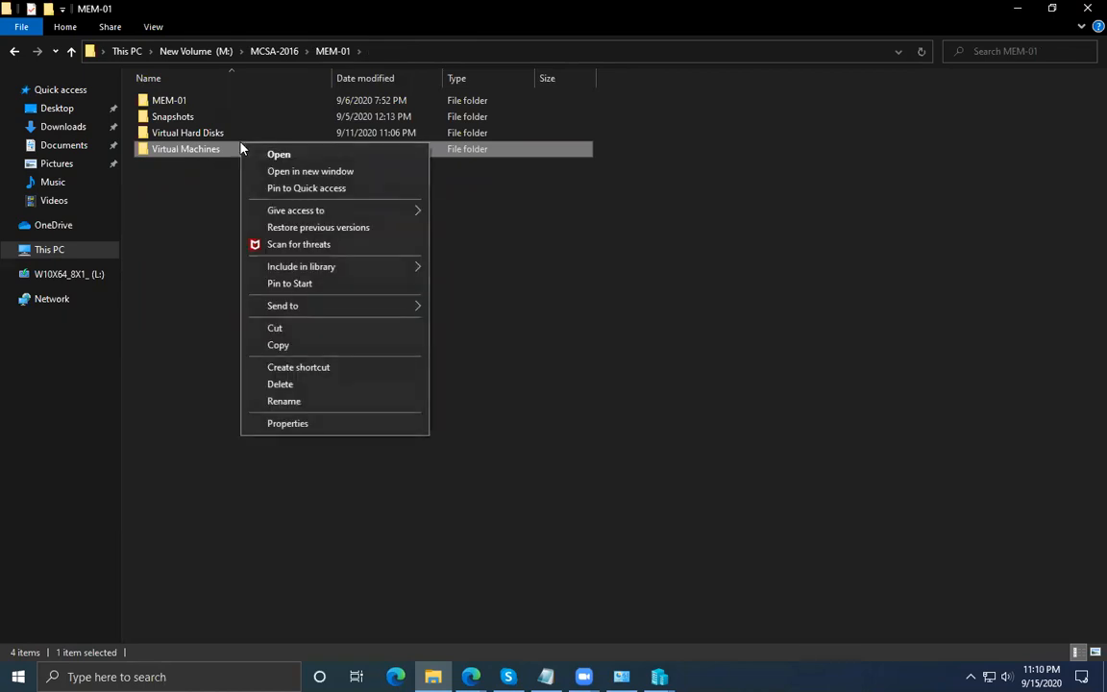
left_click(312, 384)
Copy the Virtual Machines folder from the nested MEM-01 folder into M:\MCSA-2016\MEM-01.
double_click(178, 104)
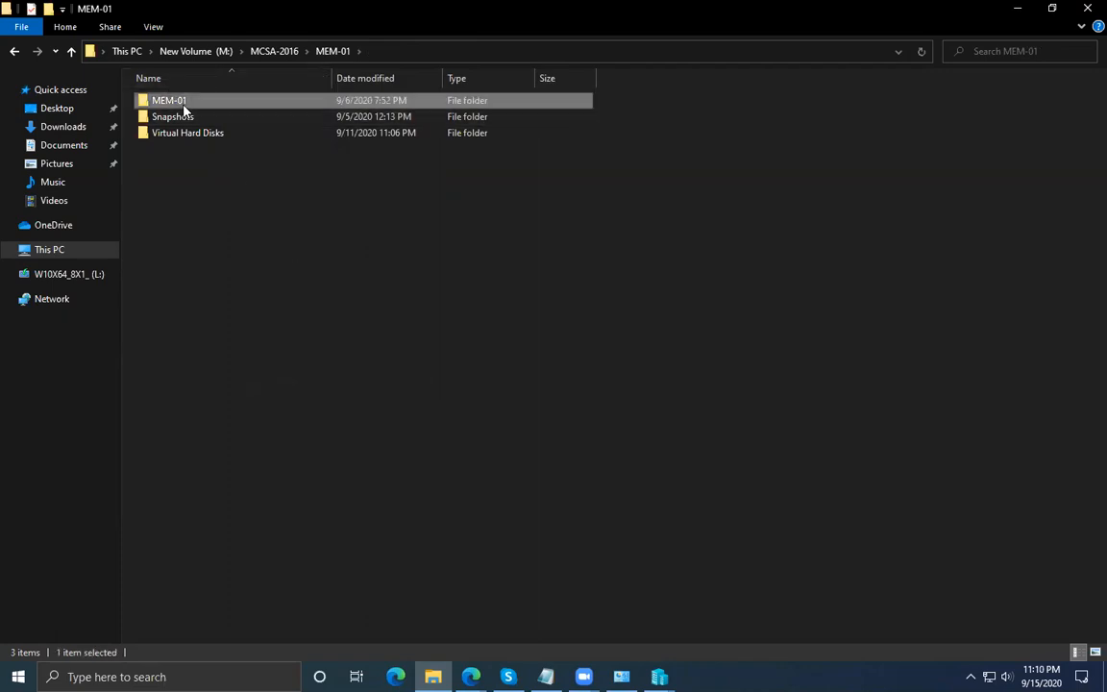
right_click(180, 102)
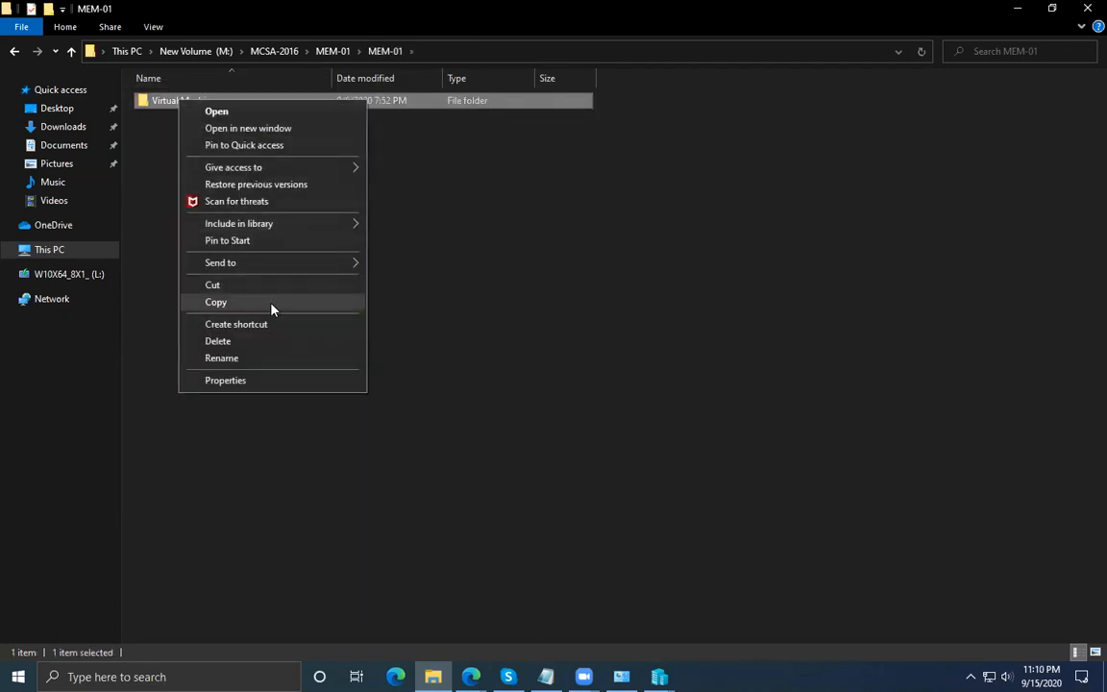
left_click(271, 309)
left_click(273, 52)
double_click(178, 116)
right_click(194, 181)
left_click(259, 287)
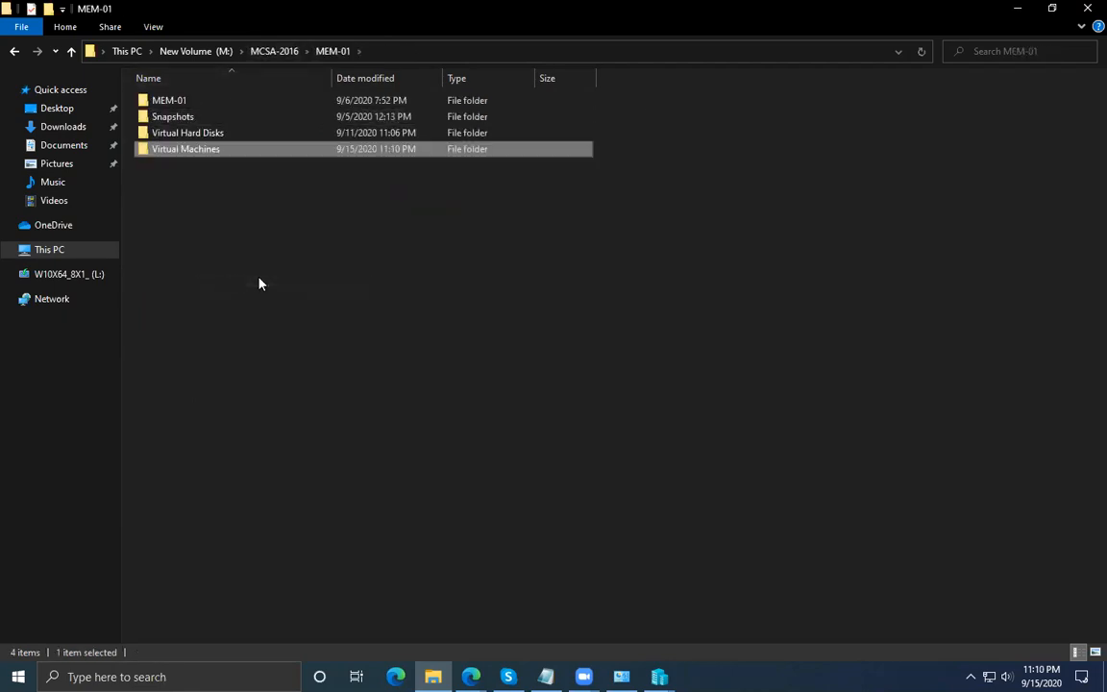
Check the nested MEM-01 folder's contents and delete that folder from M:\MCSA-2016\MEM-01.
double_click(165, 100)
left_click(333, 52)
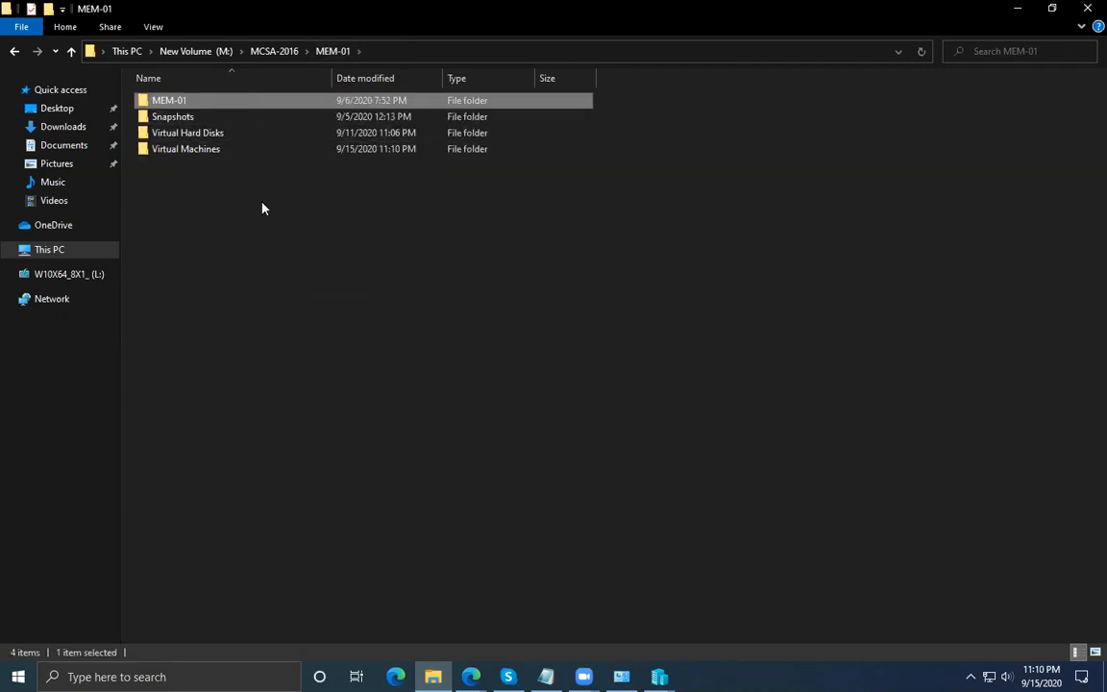
right_click(263, 101)
left_click(329, 356)
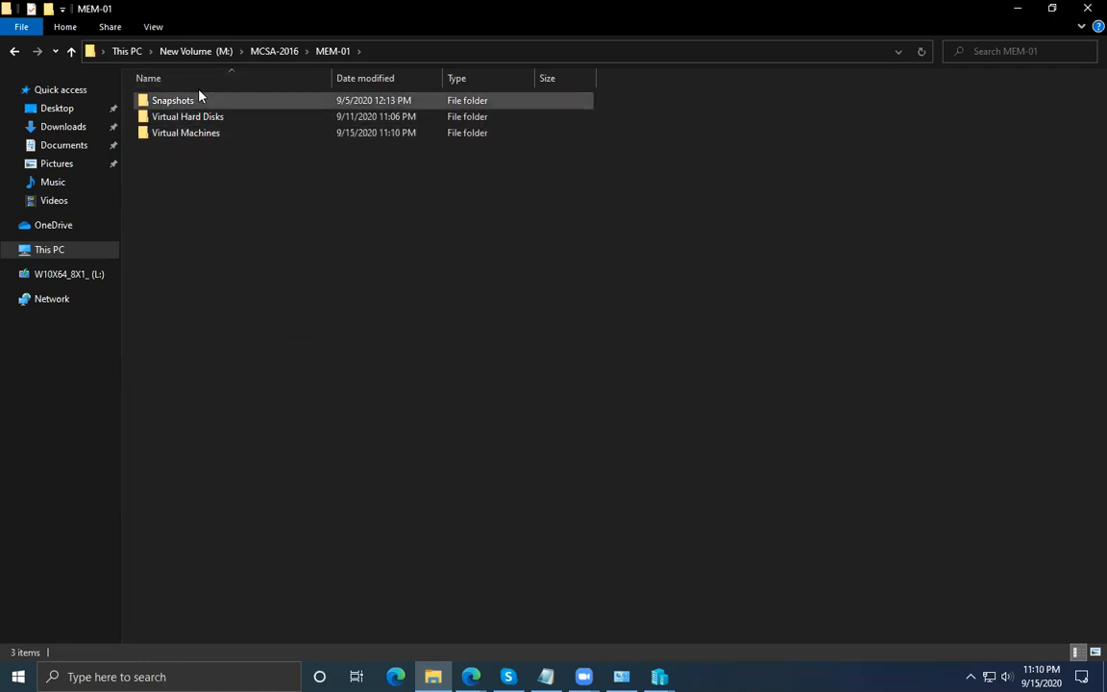
Return to the import wizard in Hyper-V Manager and set the folder to import from to M:\MCSA-2016\MEM-01\, advancing to the virtual machine selection.
left_click(1016, 9)
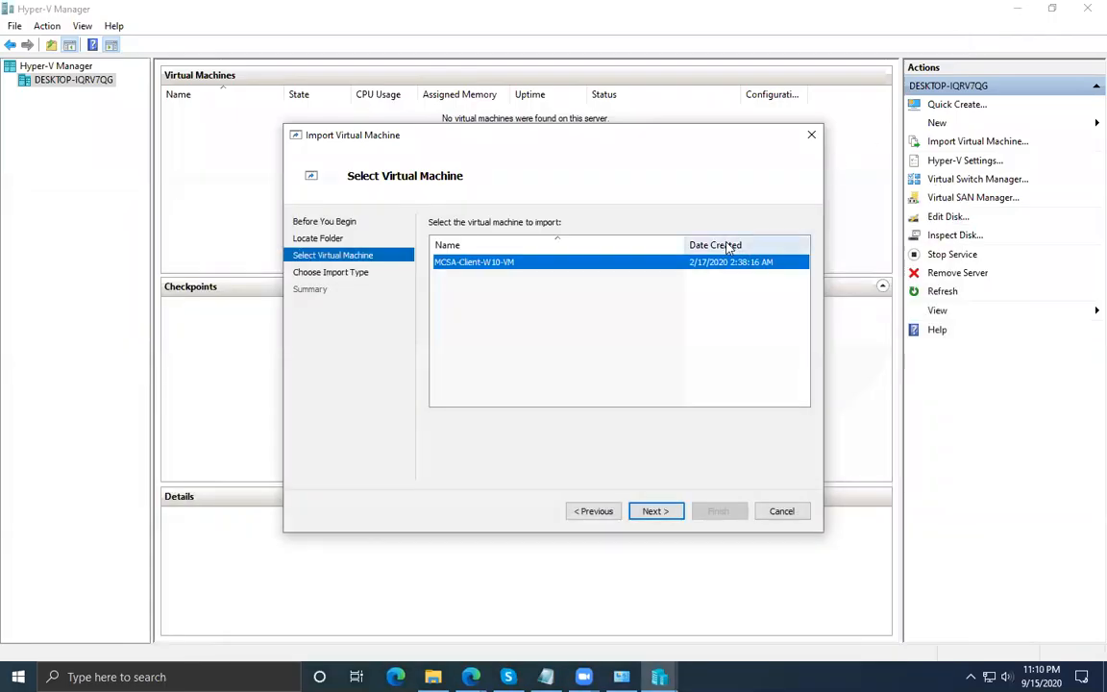
left_click(594, 511)
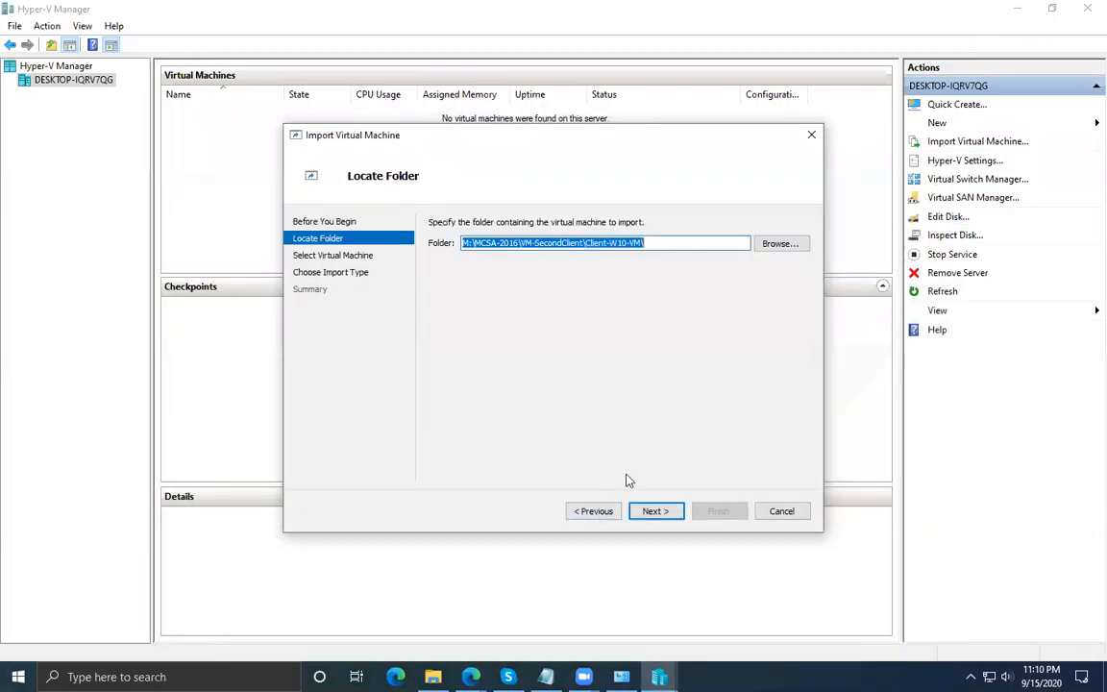
left_click(778, 244)
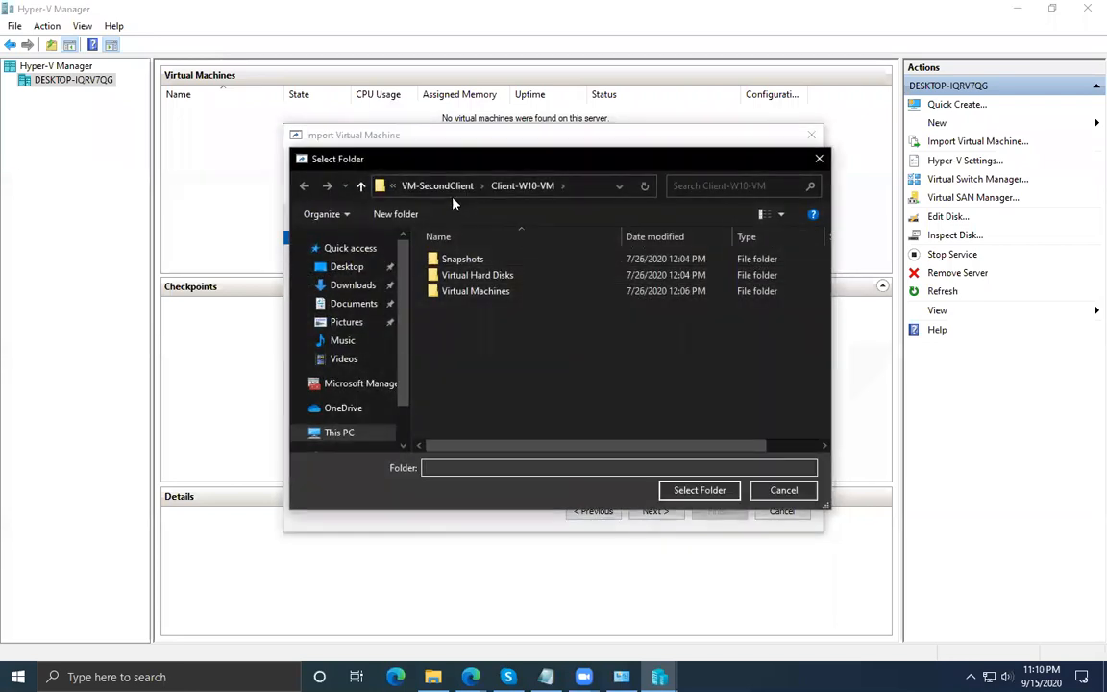
left_click(426, 186)
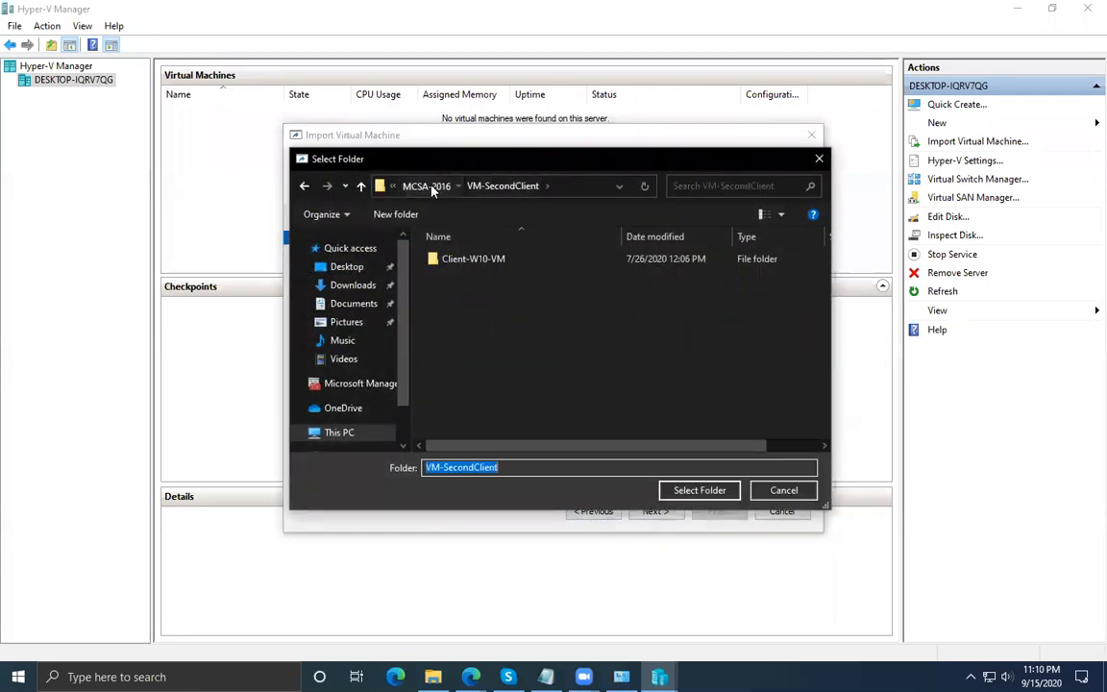
left_click(435, 186)
double_click(484, 277)
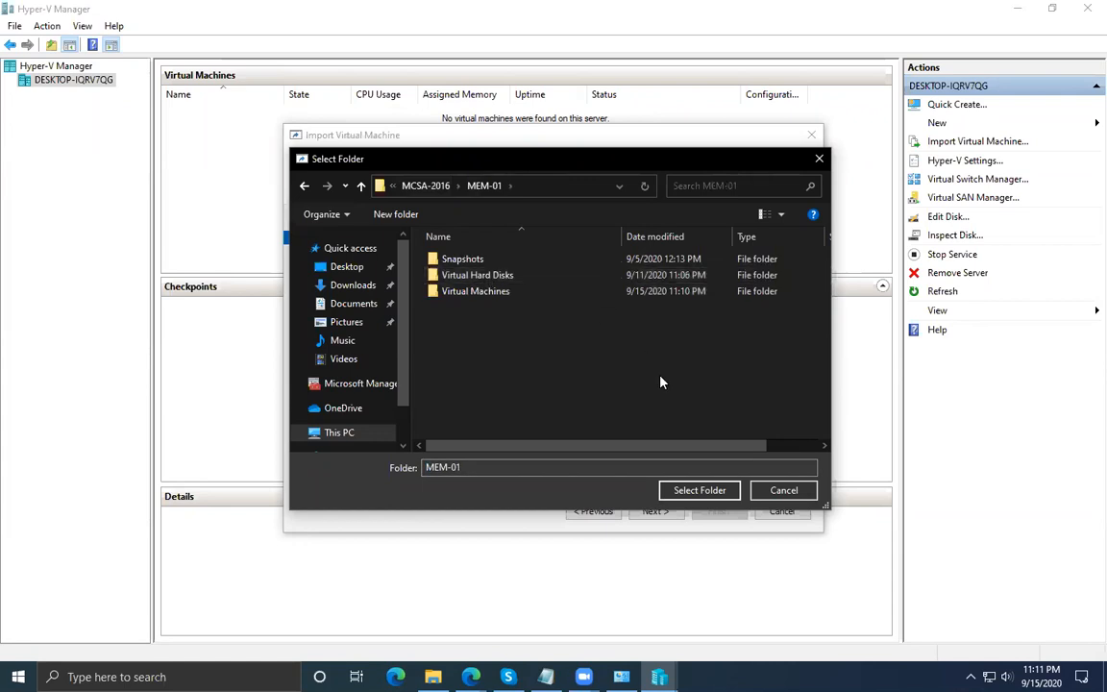
left_click(692, 491)
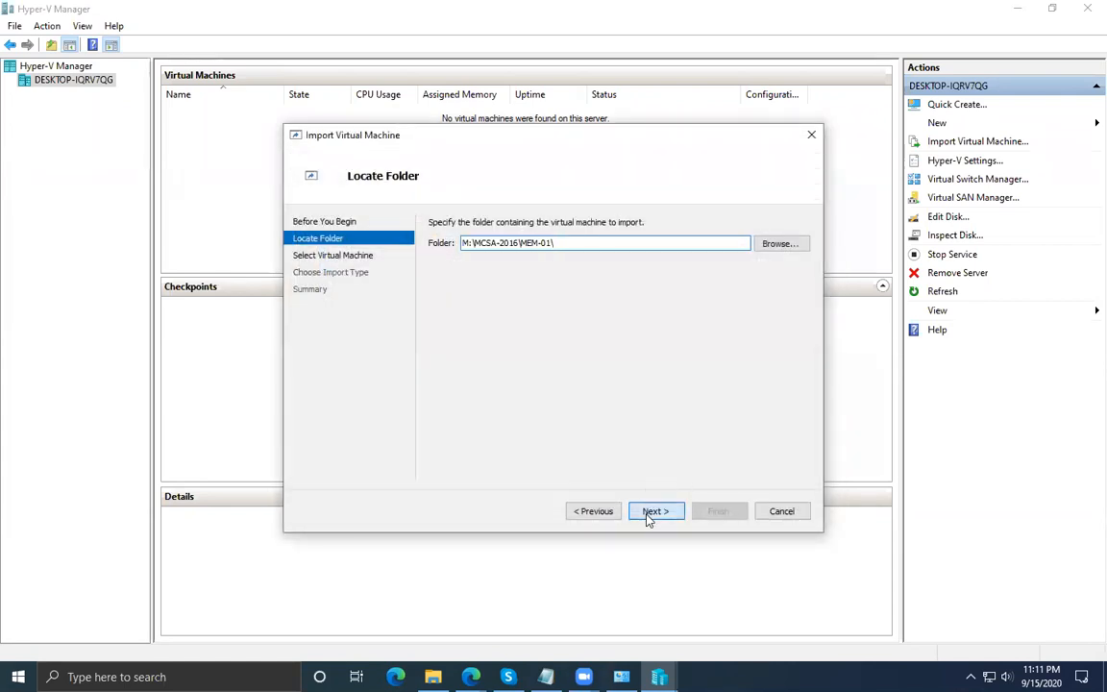
left_click(650, 511)
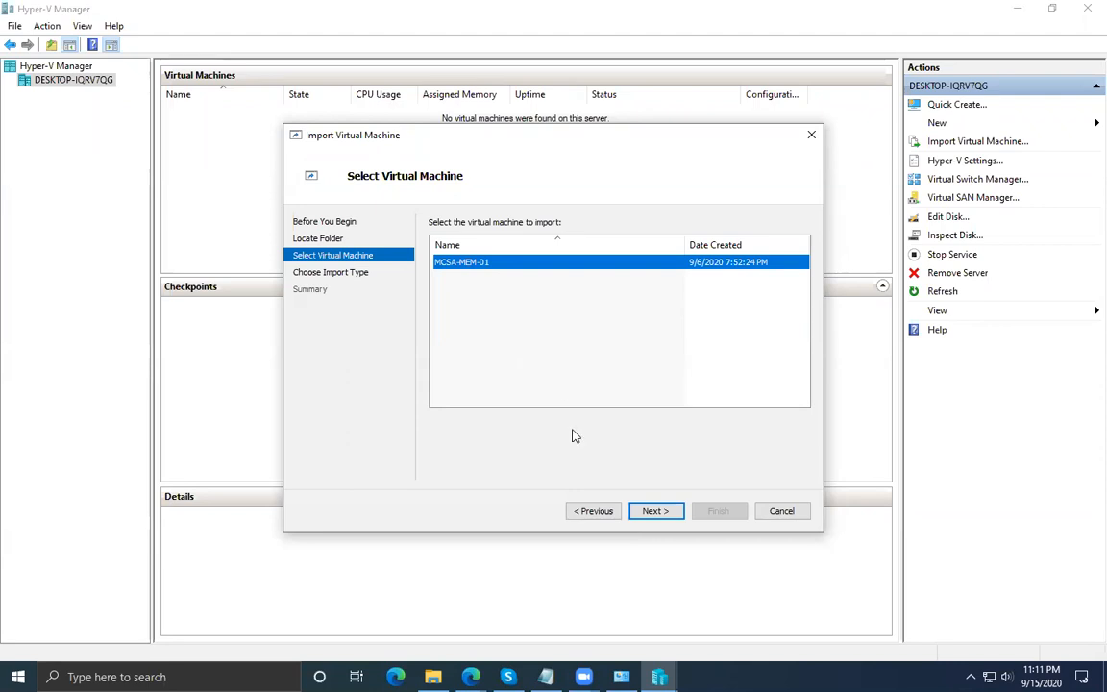
Close the Notepad window containing the Zoom meeting notes and bring up File Explorer's MEM-01 folder.
left_click(546, 676)
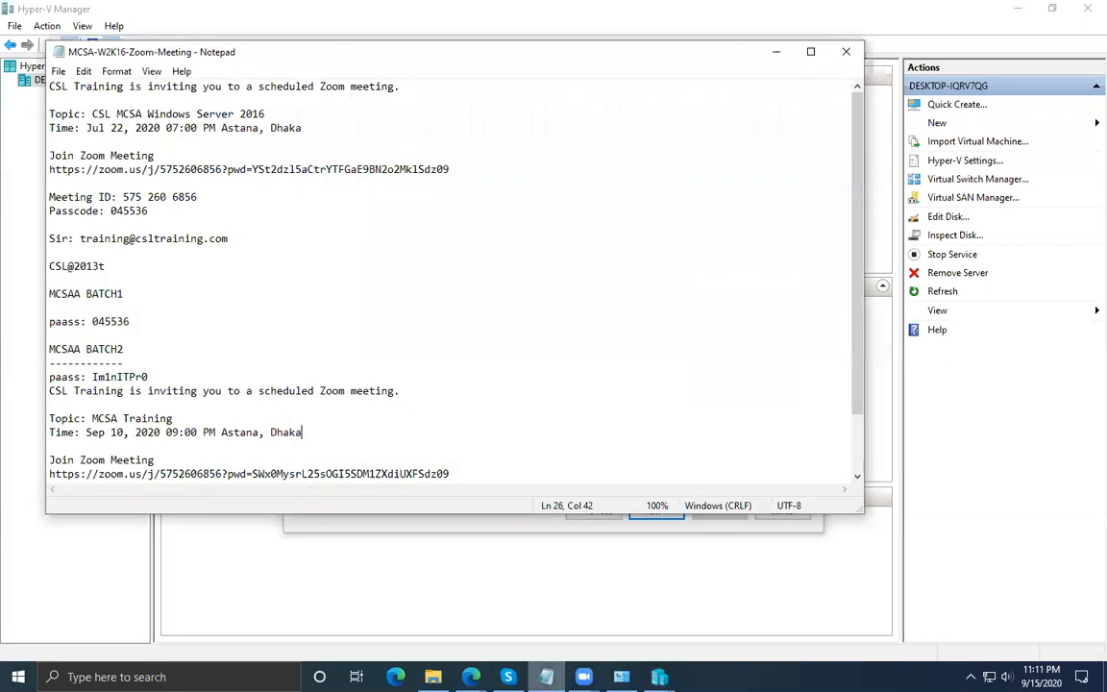
left_click(546, 676)
mouse_move(433, 677)
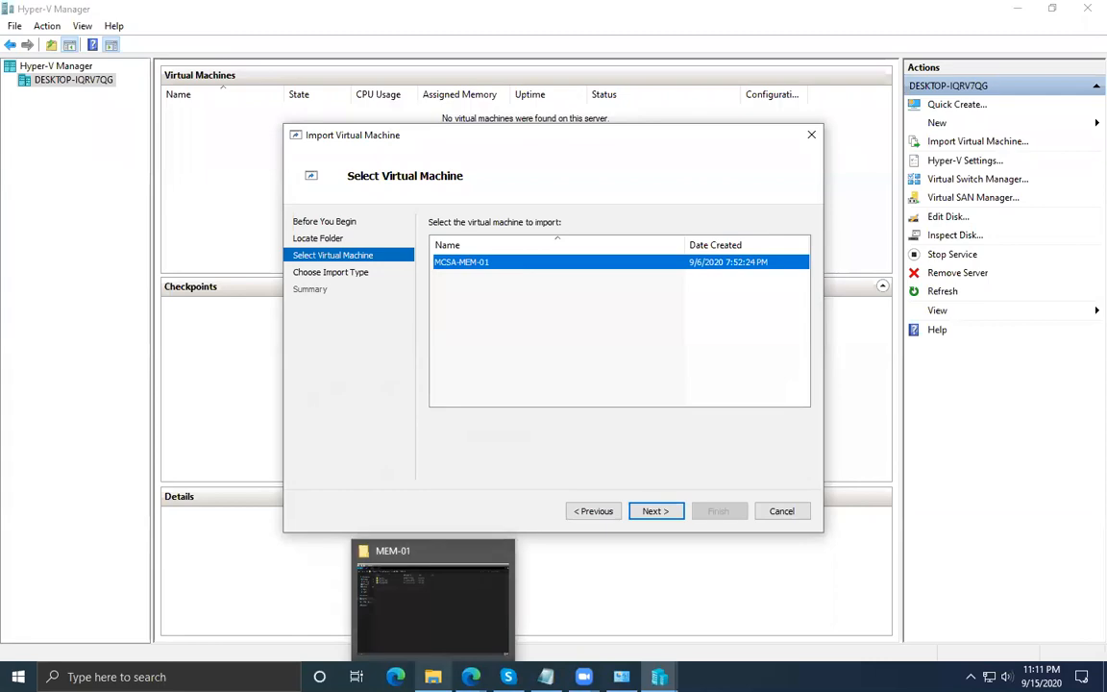
left_click(447, 624)
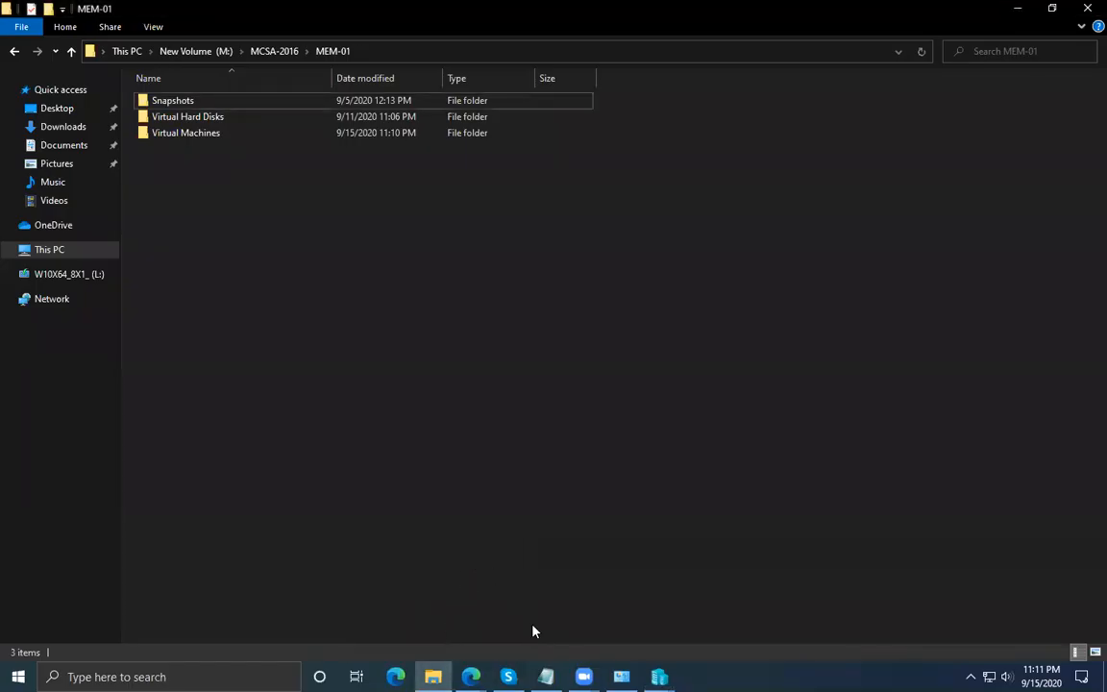
right_click(545, 676)
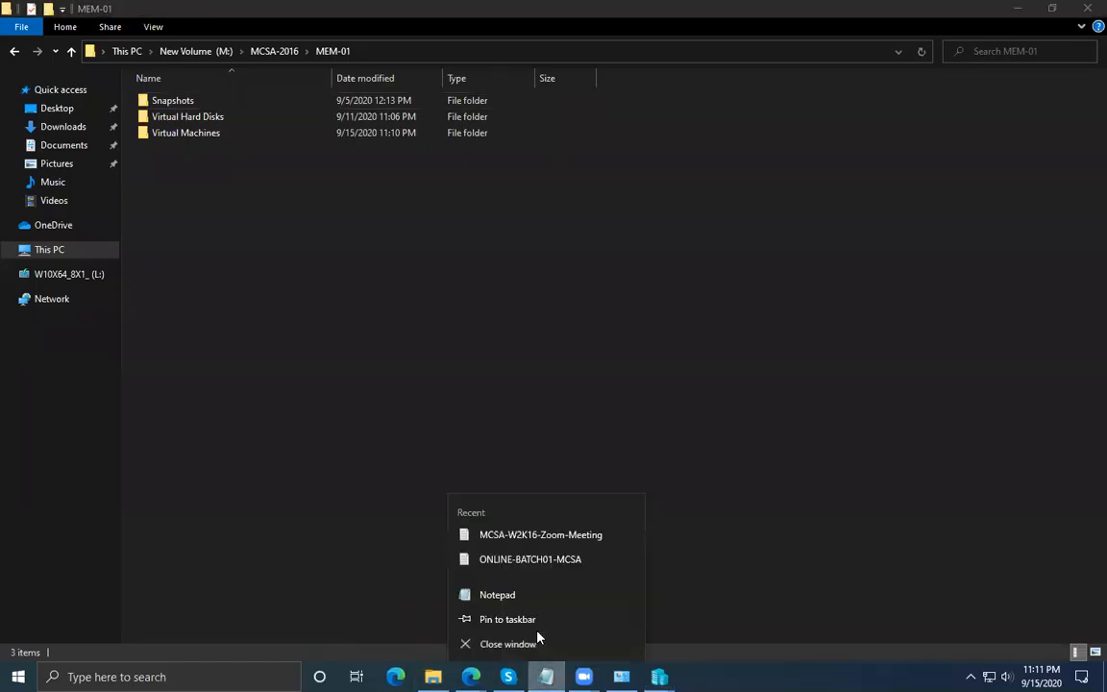
left_click(536, 644)
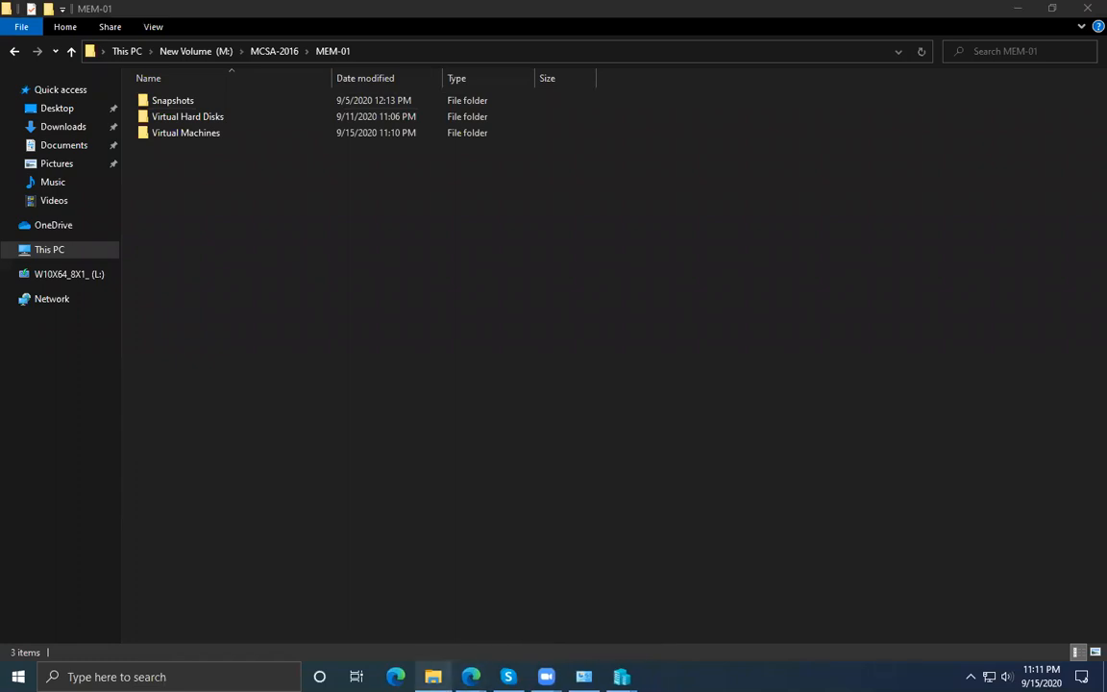
Inspect the configuration files in MEM-01's Virtual Machines folder with their full names shown, and return to the import wizard.
left_click(389, 549)
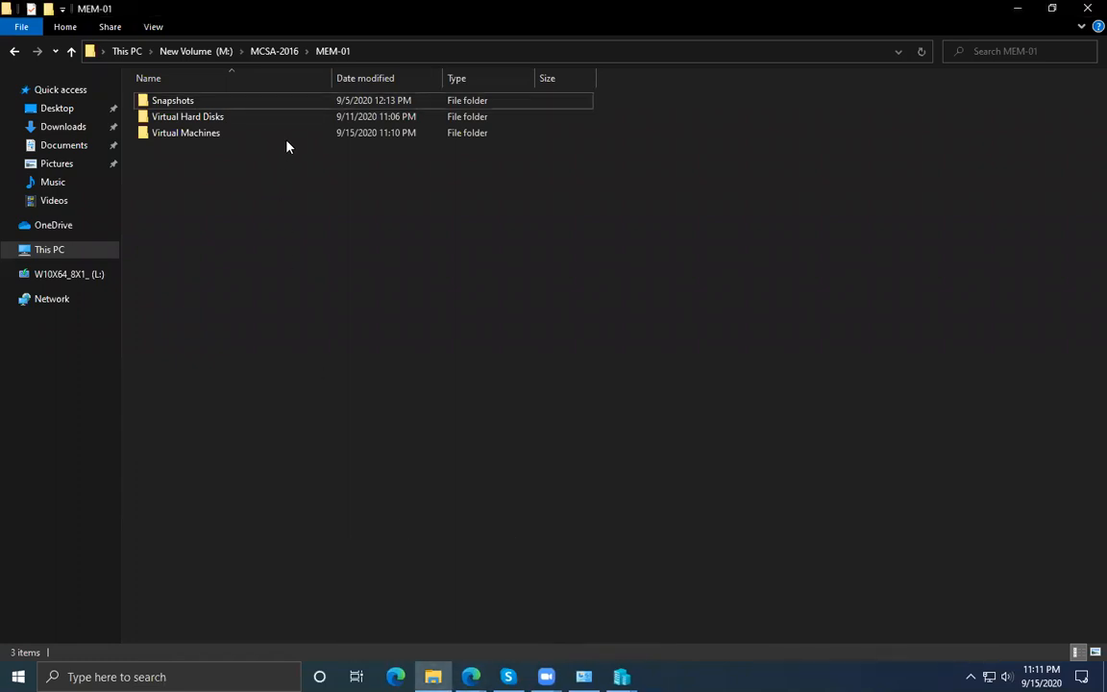
left_click_drag(165, 192, 222, 92)
double_click(216, 141)
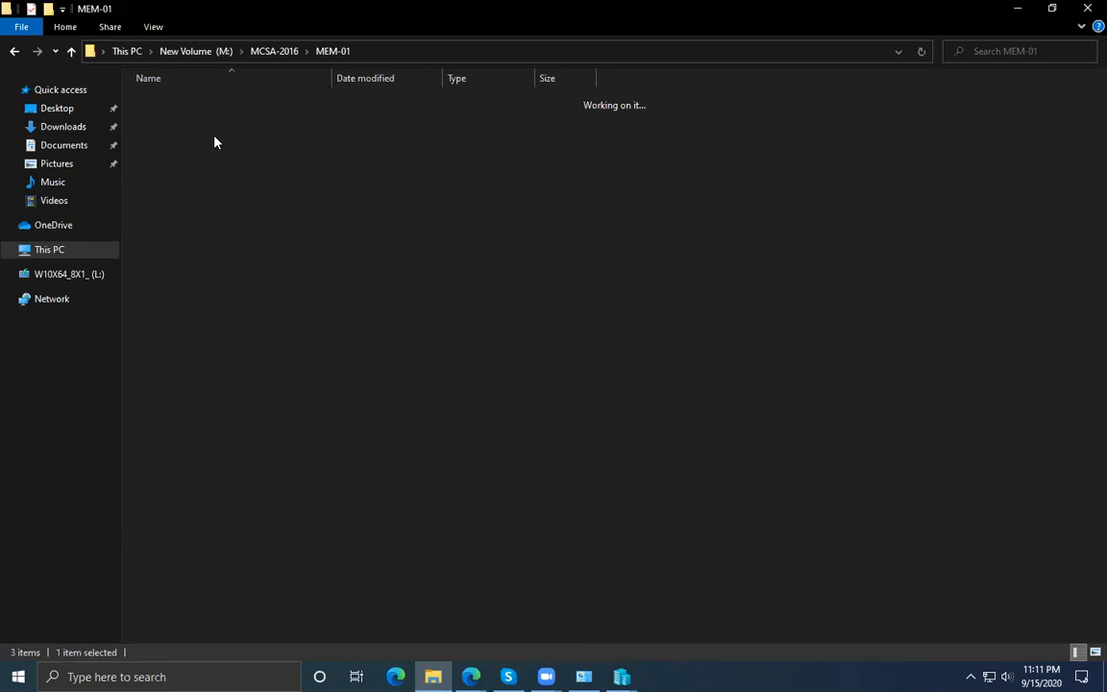
double_click(330, 78)
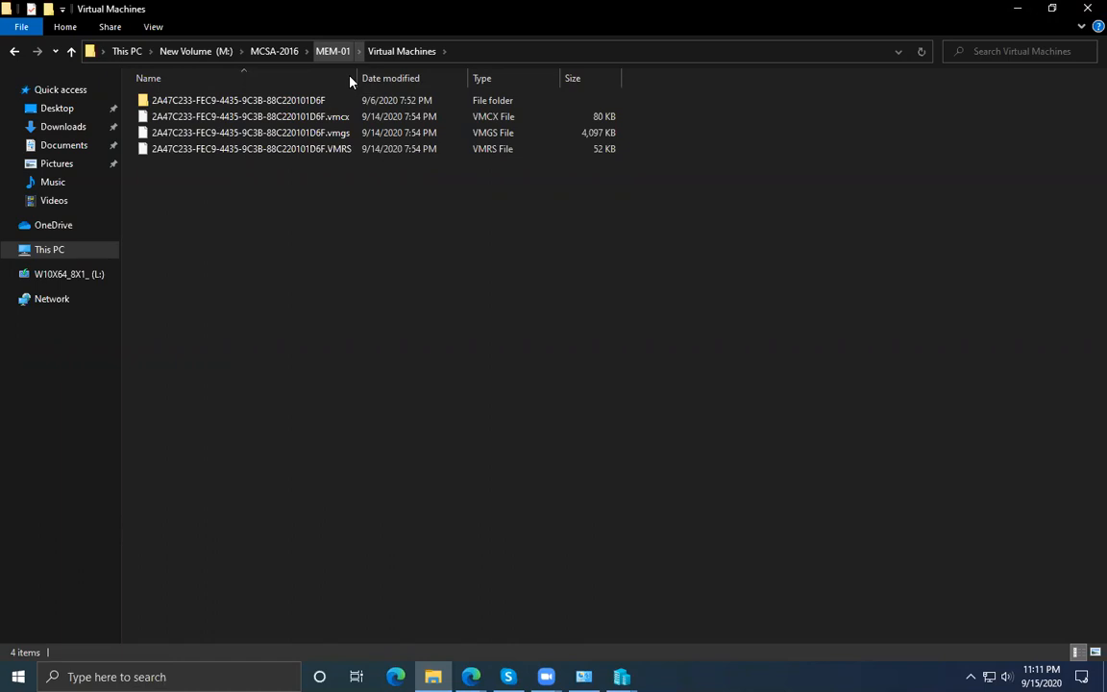
left_click(1016, 9)
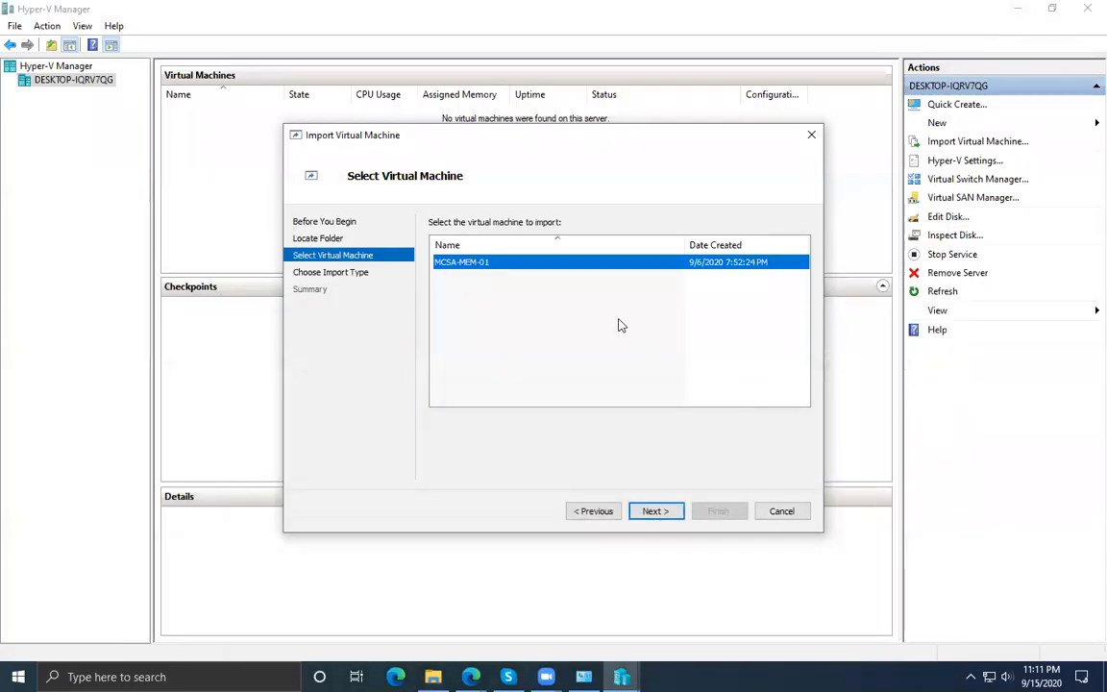
Accept MCSA-MEM-01 as the virtual machine to import, and review the import type options alongside the MEM-01 folder's subfolders.
left_click(669, 512)
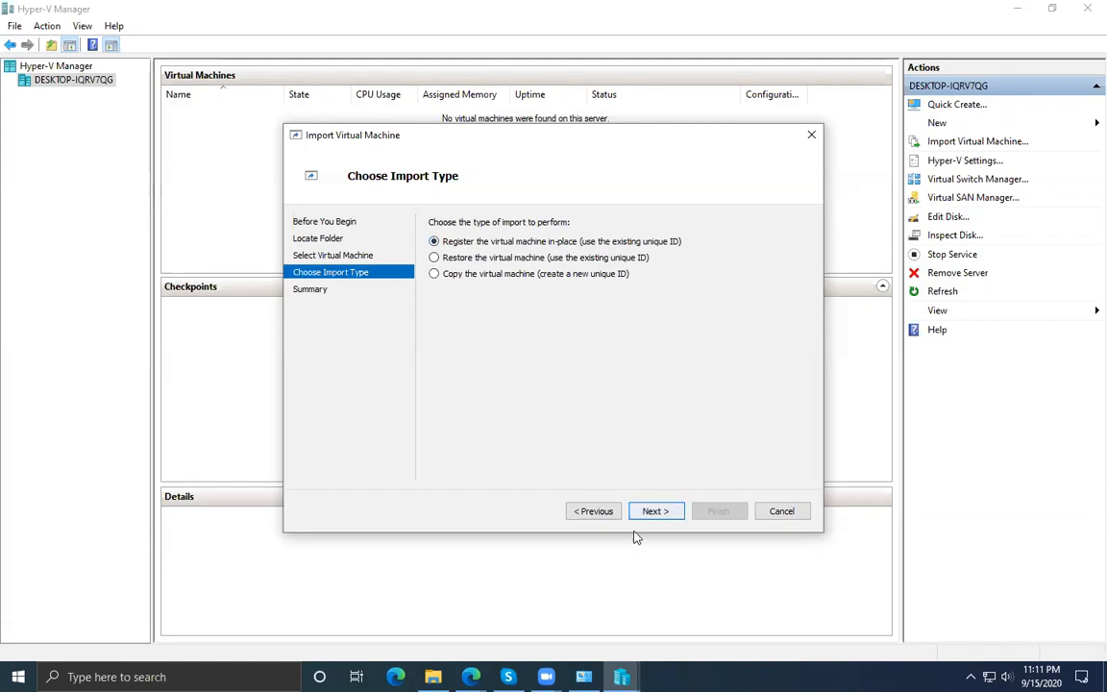
left_click(433, 677)
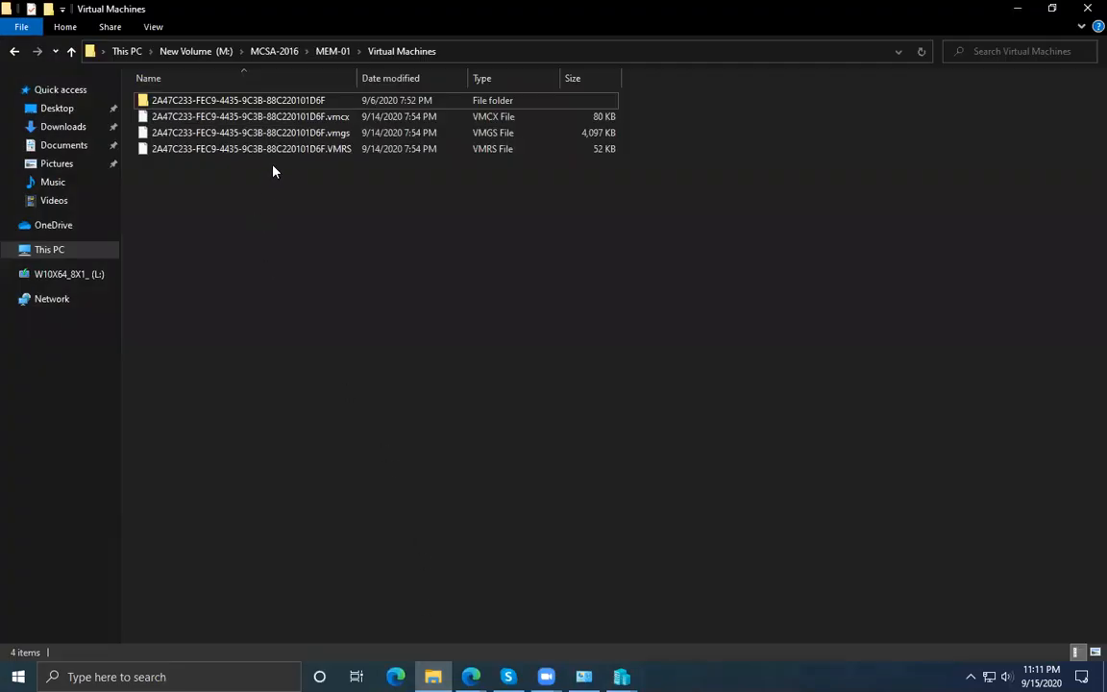
key("alt+Up")
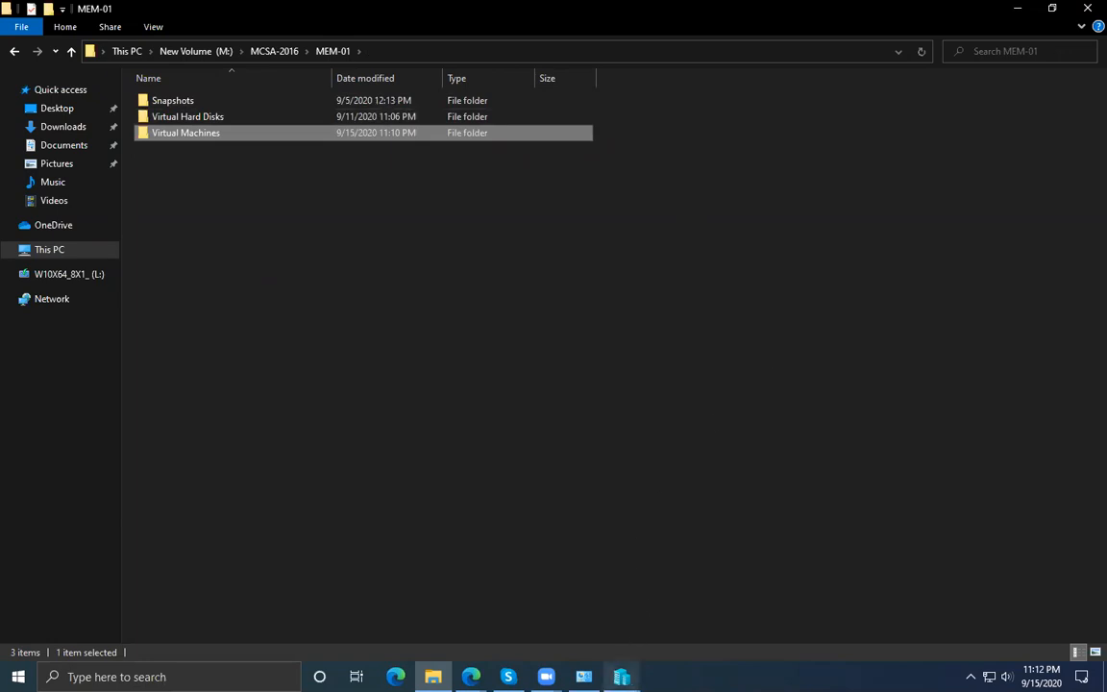
left_click(621, 676)
left_click(719, 567)
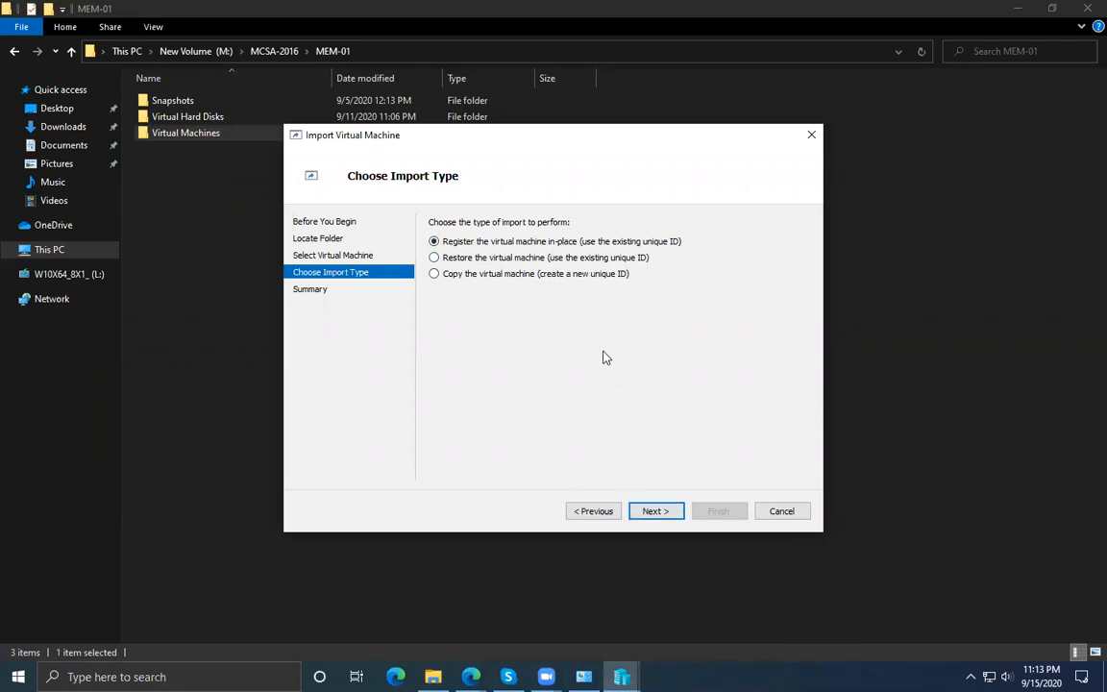
Register MCSA-MEM-01 in place with its existing unique ID, checking the .vmcx import path in the summary before finishing, and return to Hyper-V Manager.
left_click(653, 513)
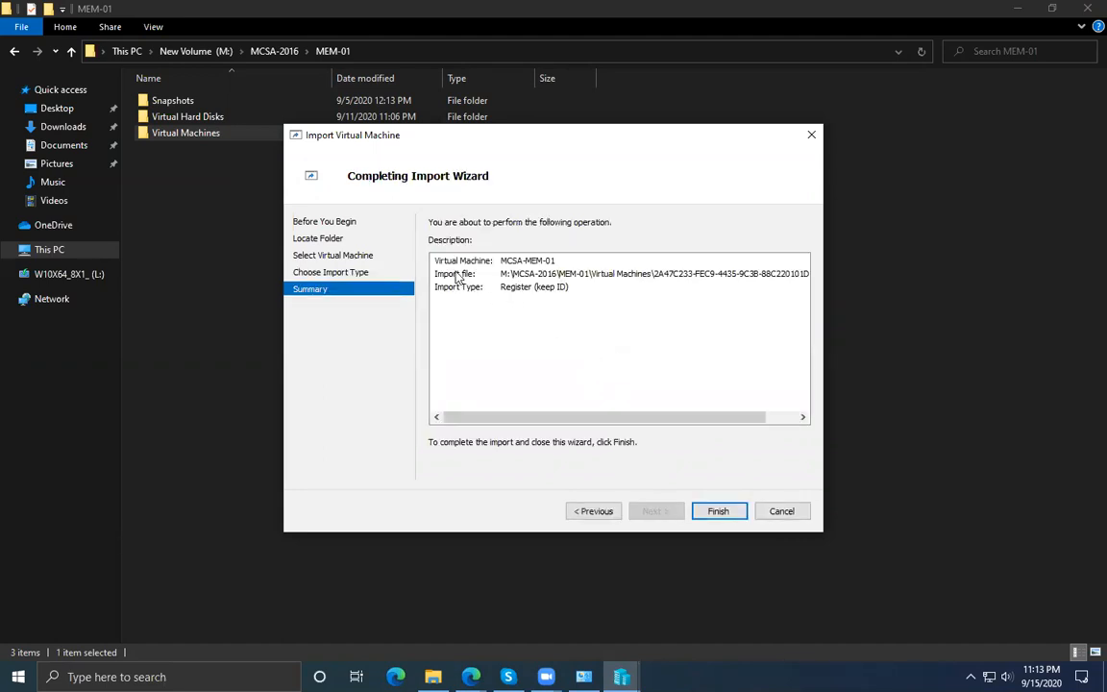
left_click_drag(511, 417, 471, 401)
left_click_drag(603, 416, 831, 272)
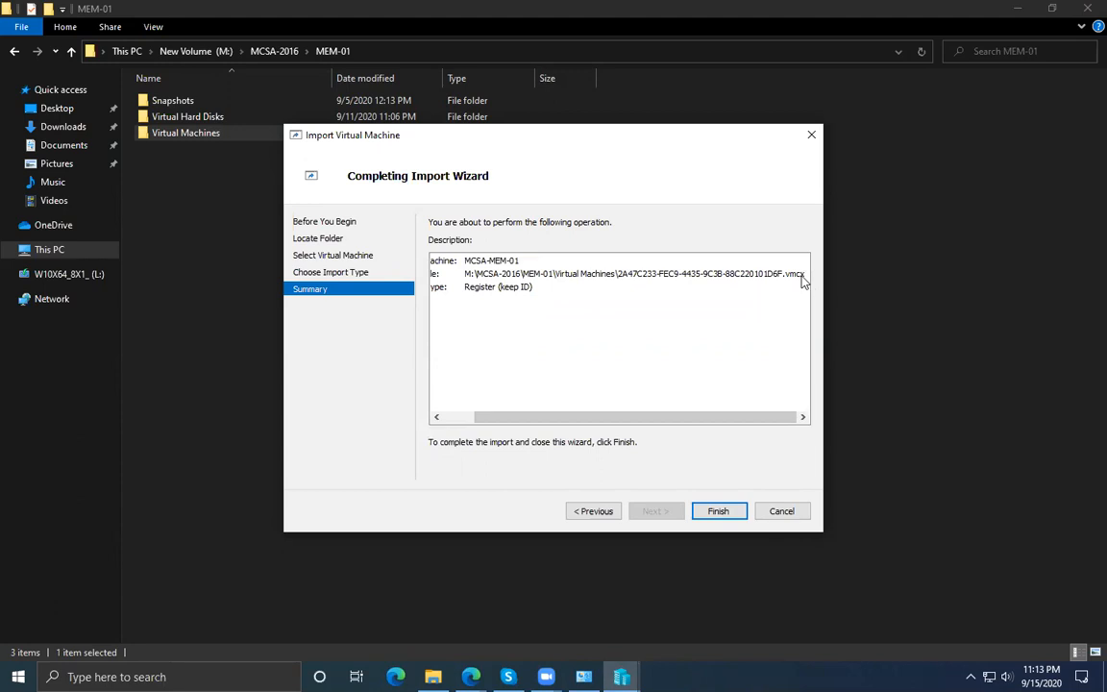
left_click(801, 275)
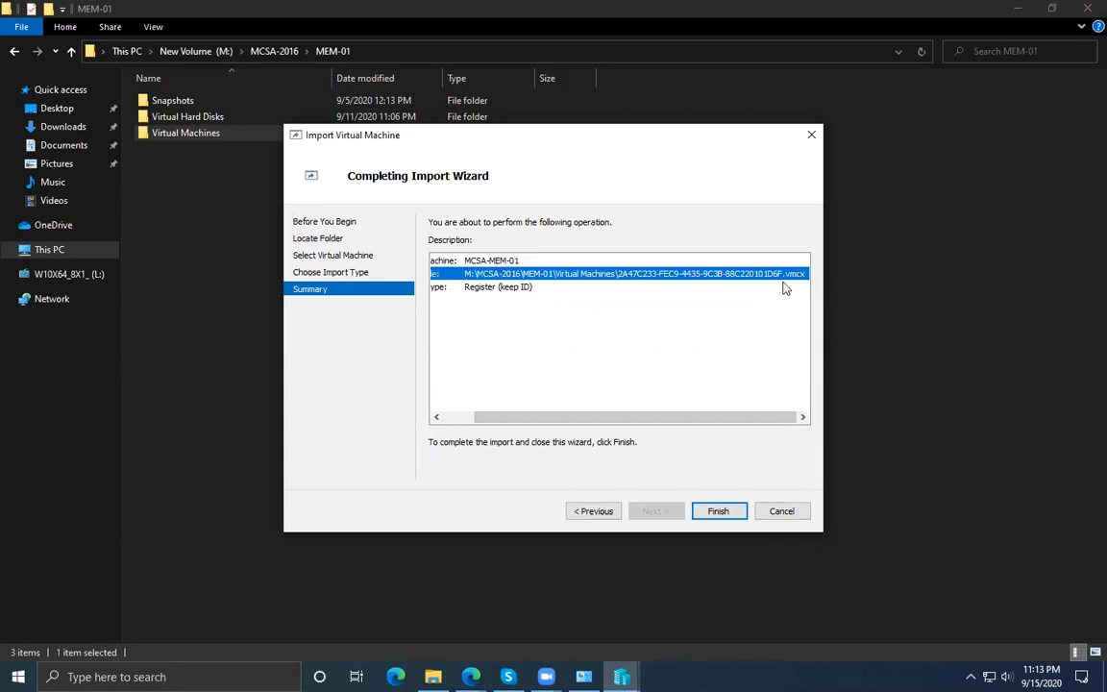
left_click(704, 516)
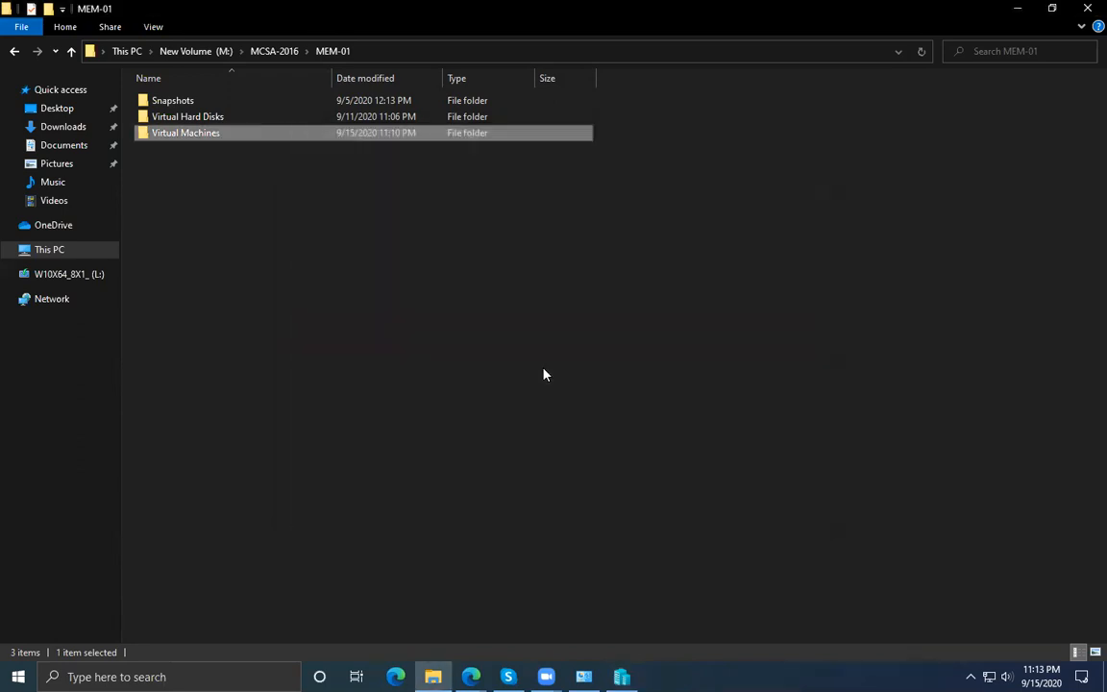
left_click(622, 677)
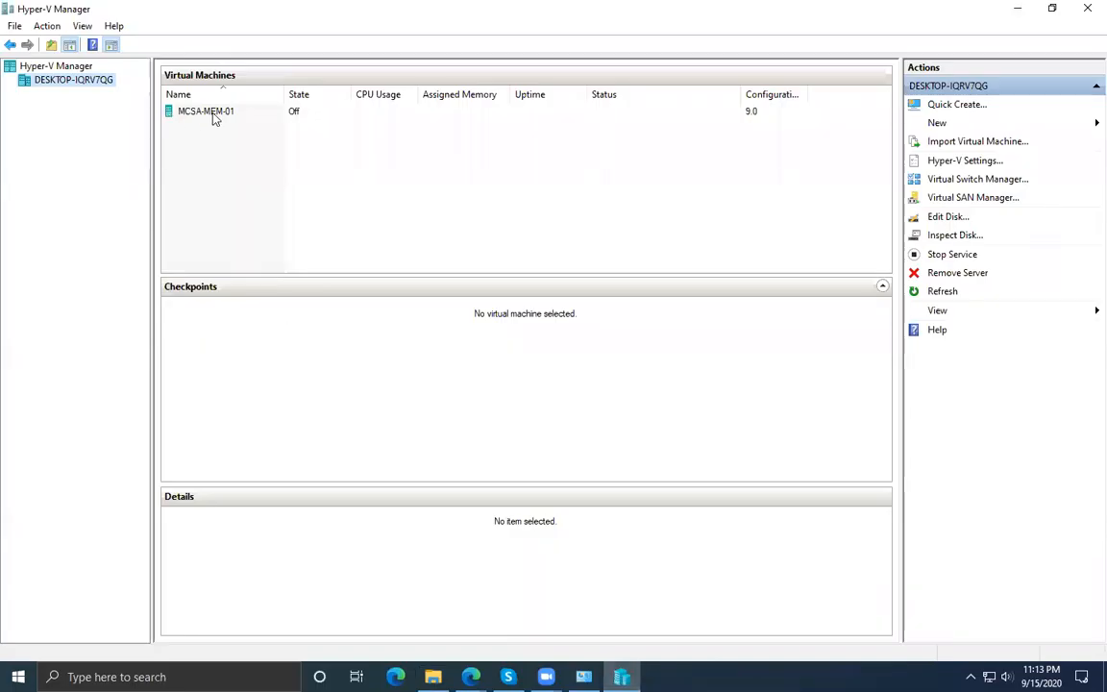
Start importing another virtual machine on DESKTOP-IQRV7QG and open the folder browser in the import wizard.
right_click(84, 85)
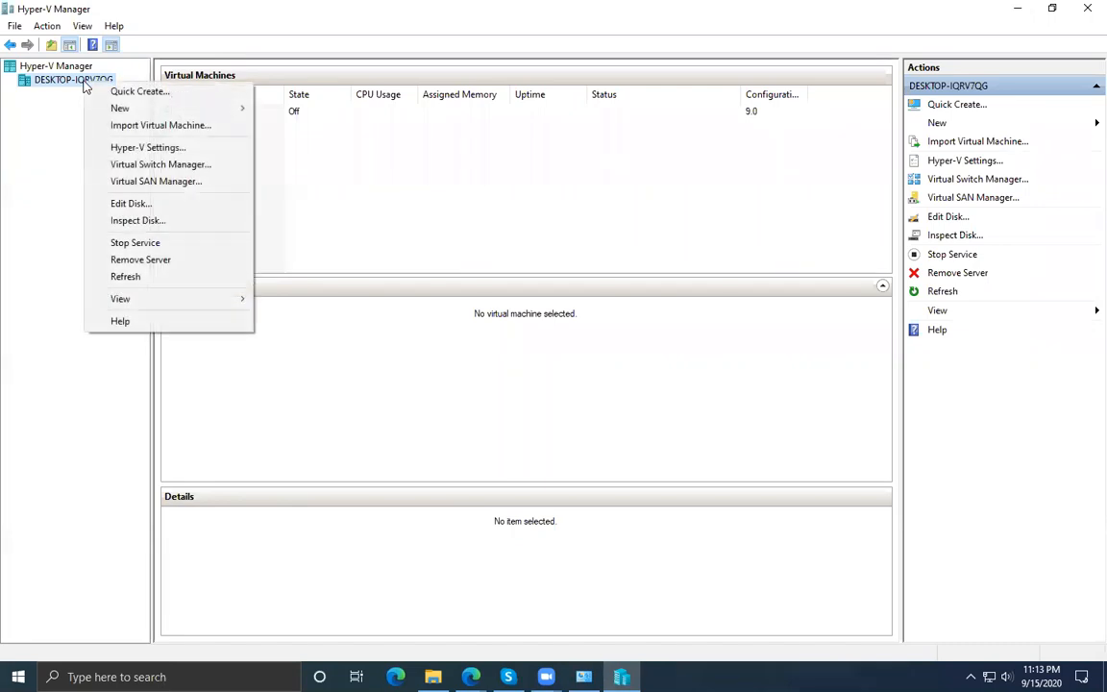
left_click(176, 126)
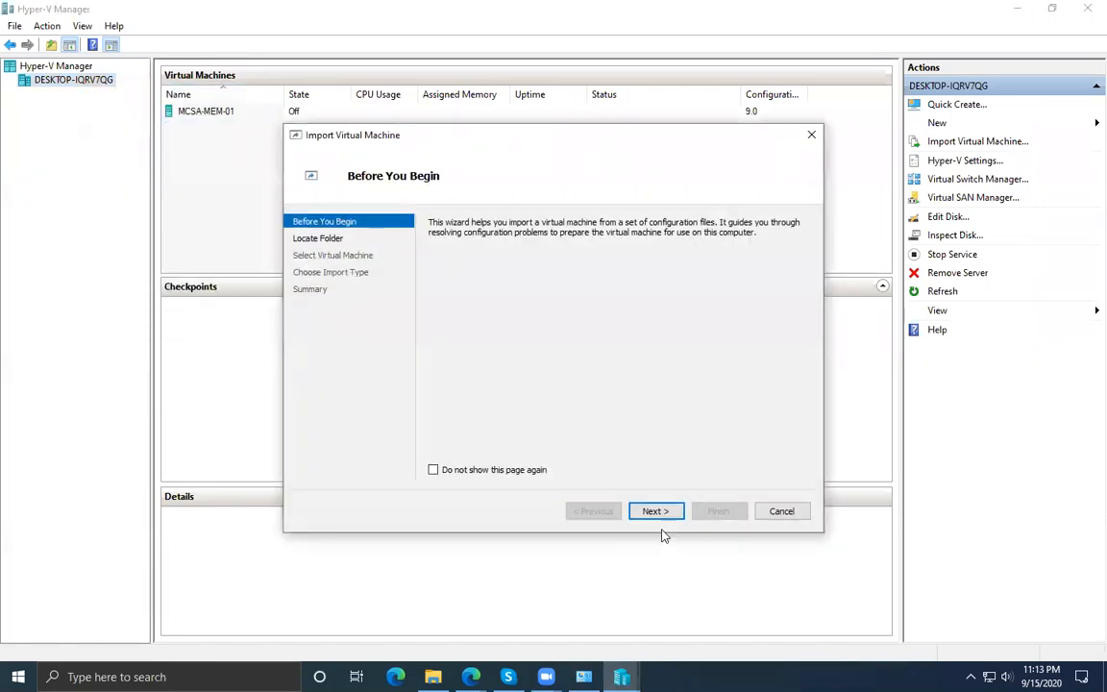
left_click(656, 514)
left_click(773, 241)
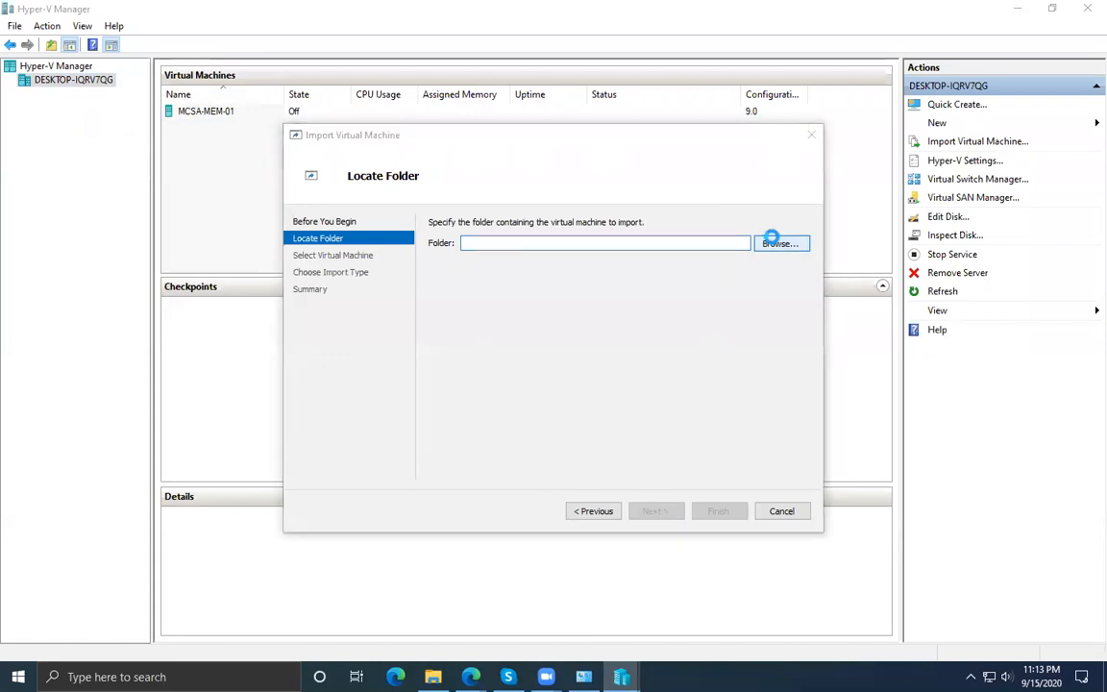
Browse to the MEM-02 folder inside MCSA-2016 on the New Volume (M:) drive.
scroll(370, 403, "down", 1)
left_click(347, 383)
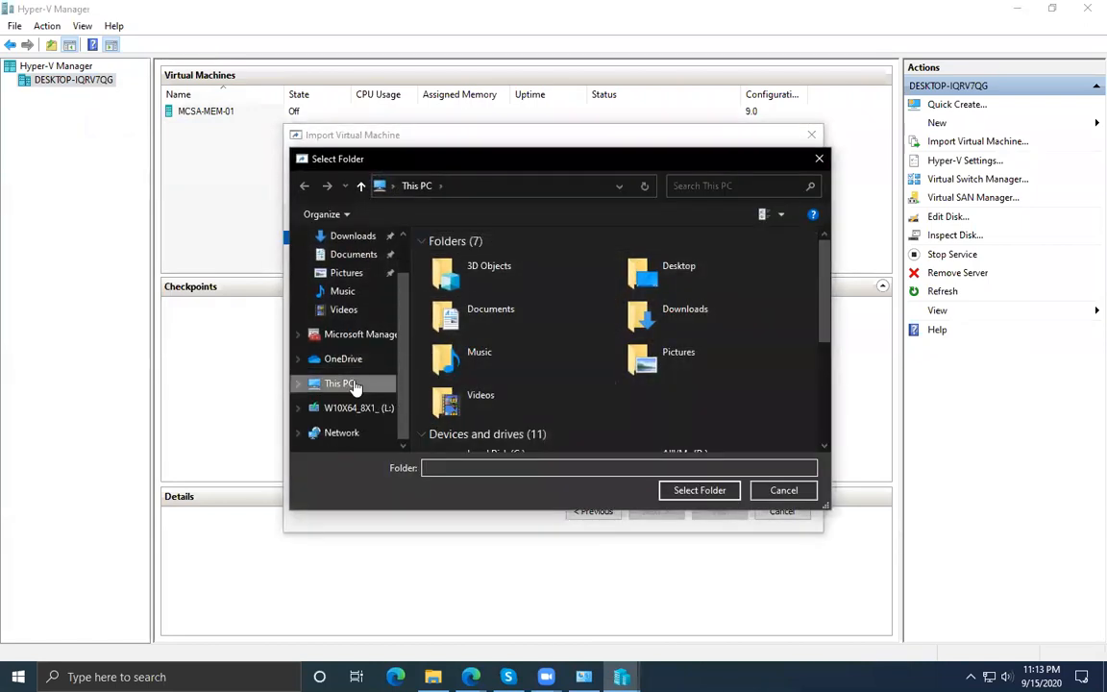
left_click(298, 384)
scroll(329, 366, "down", 4)
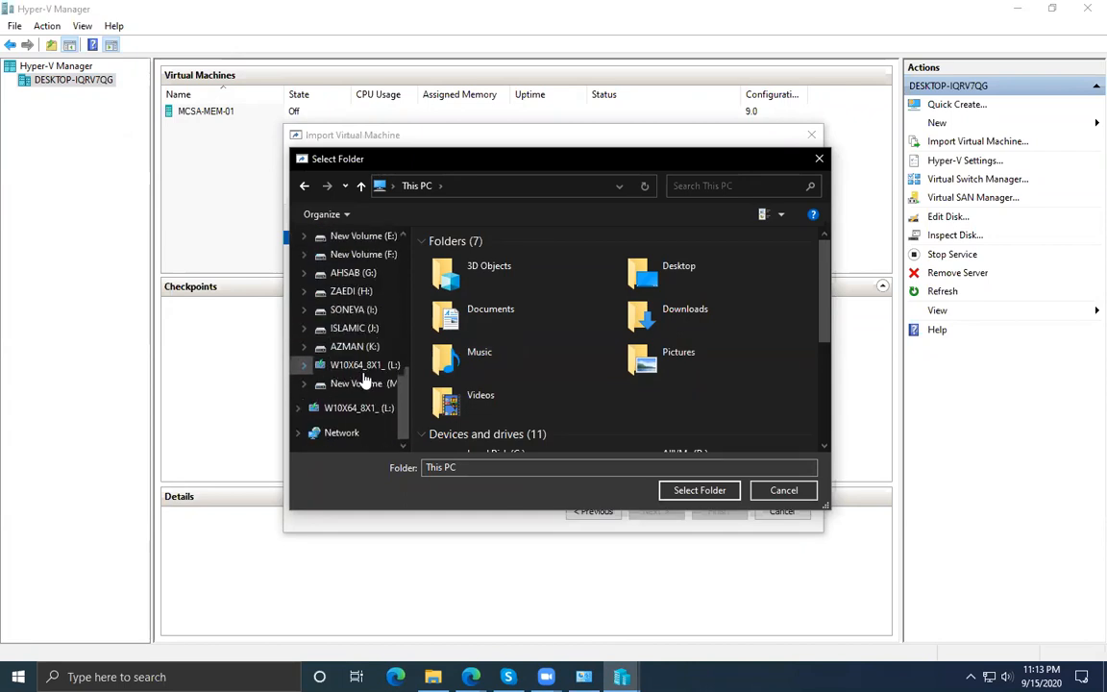
left_click(366, 388)
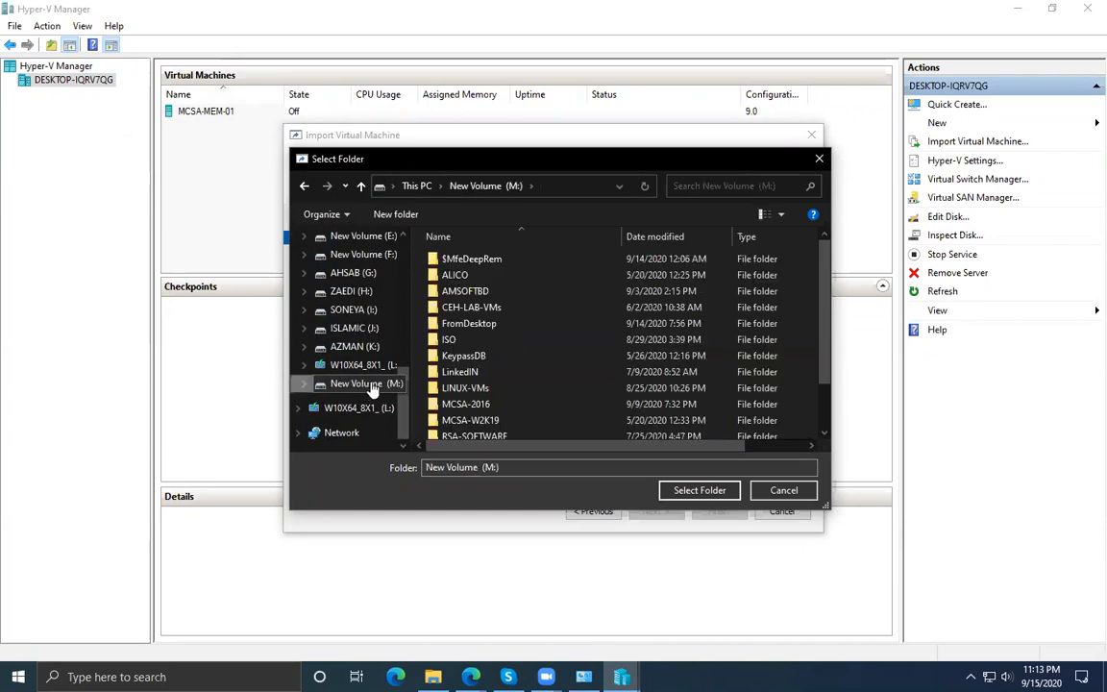
scroll(519, 380, "down", 2)
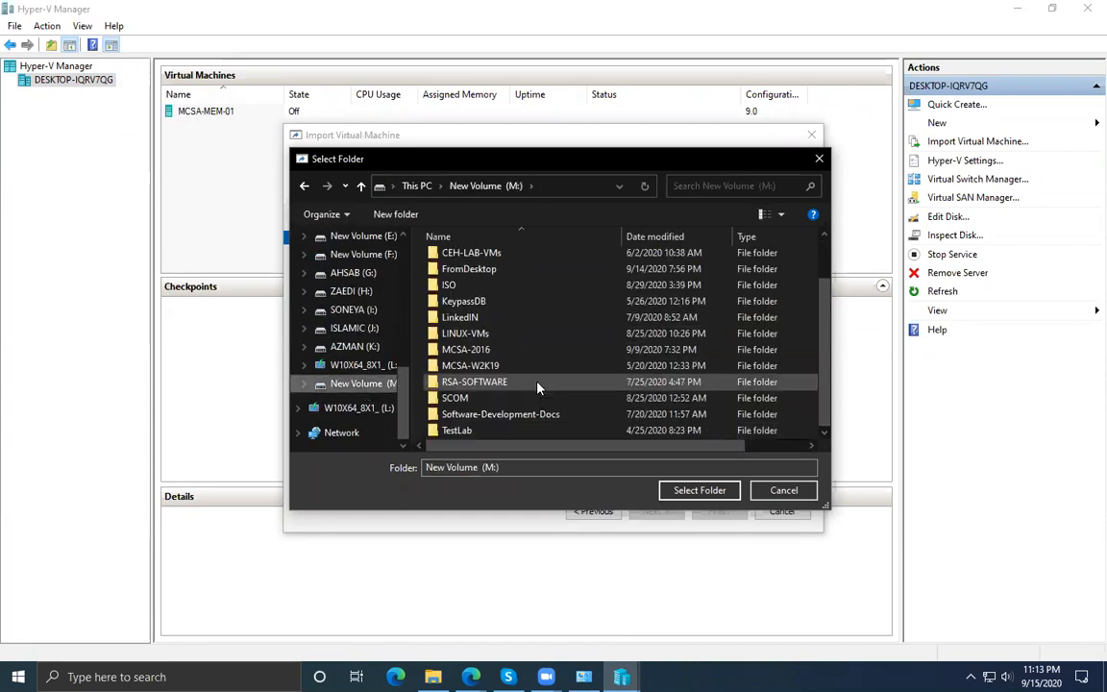
double_click(495, 352)
double_click(483, 292)
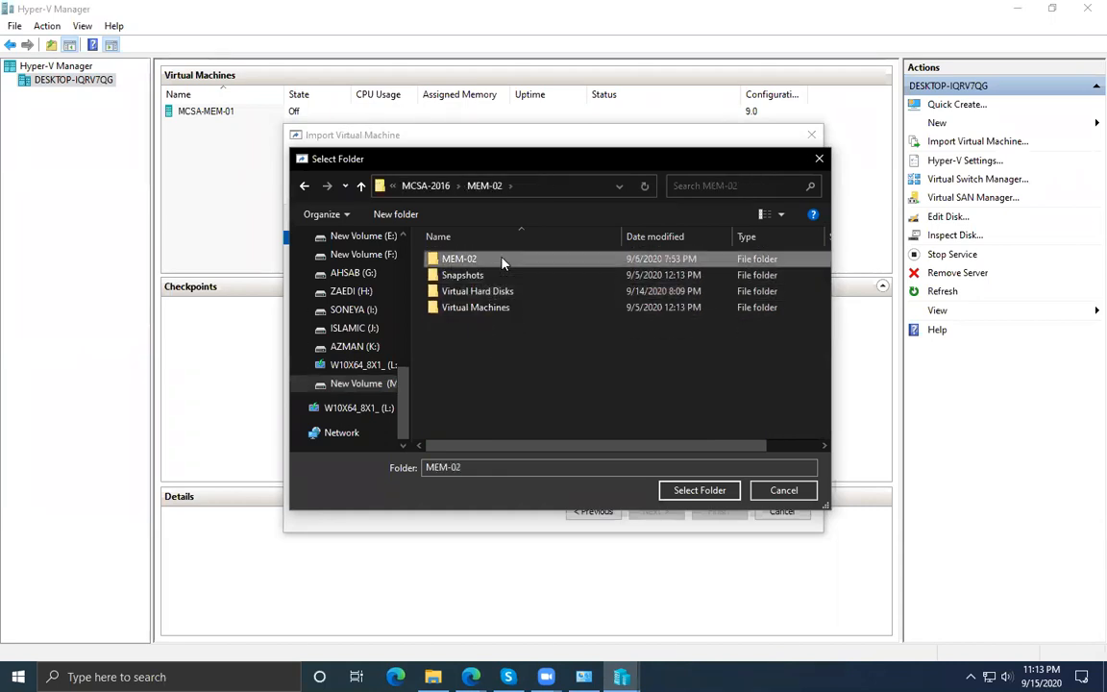
Check the contents of the outer MEM-02 folder's Virtual Machines subfolder, and delete that subfolder.
double_click(485, 308)
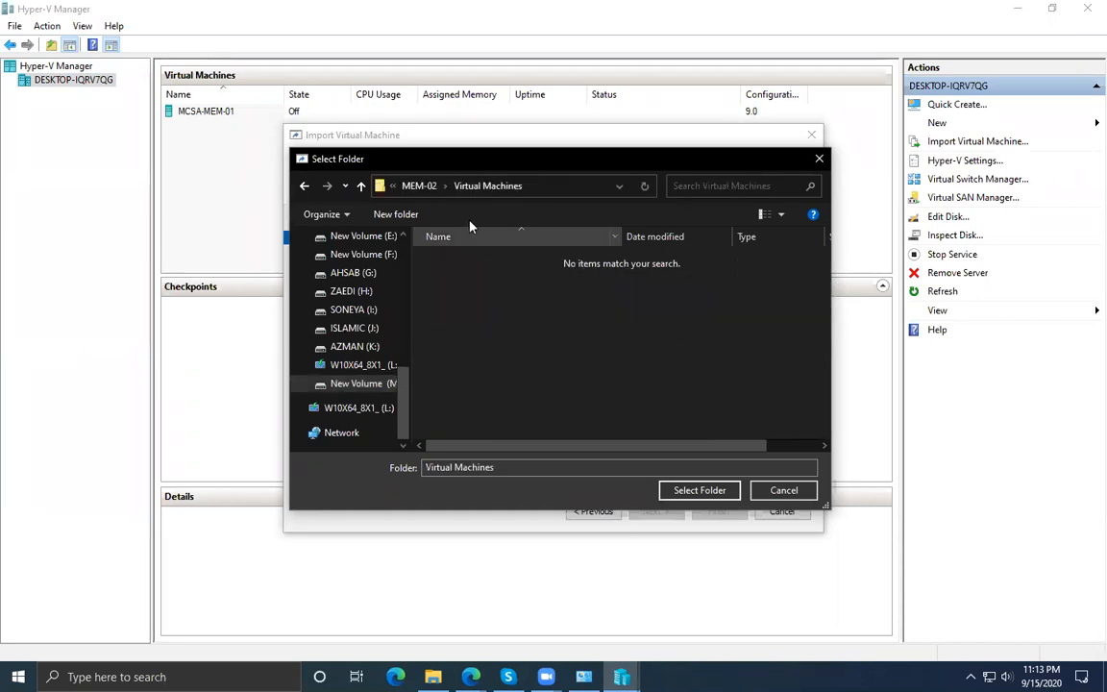
left_click(419, 186)
left_click(498, 309)
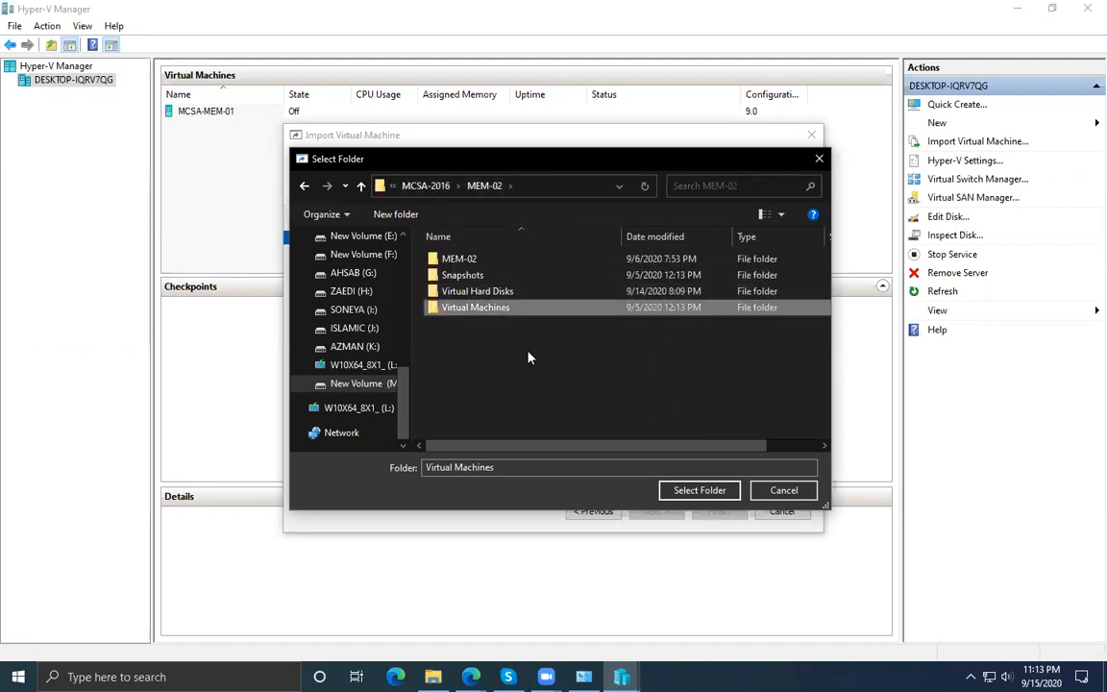
right_click(503, 307)
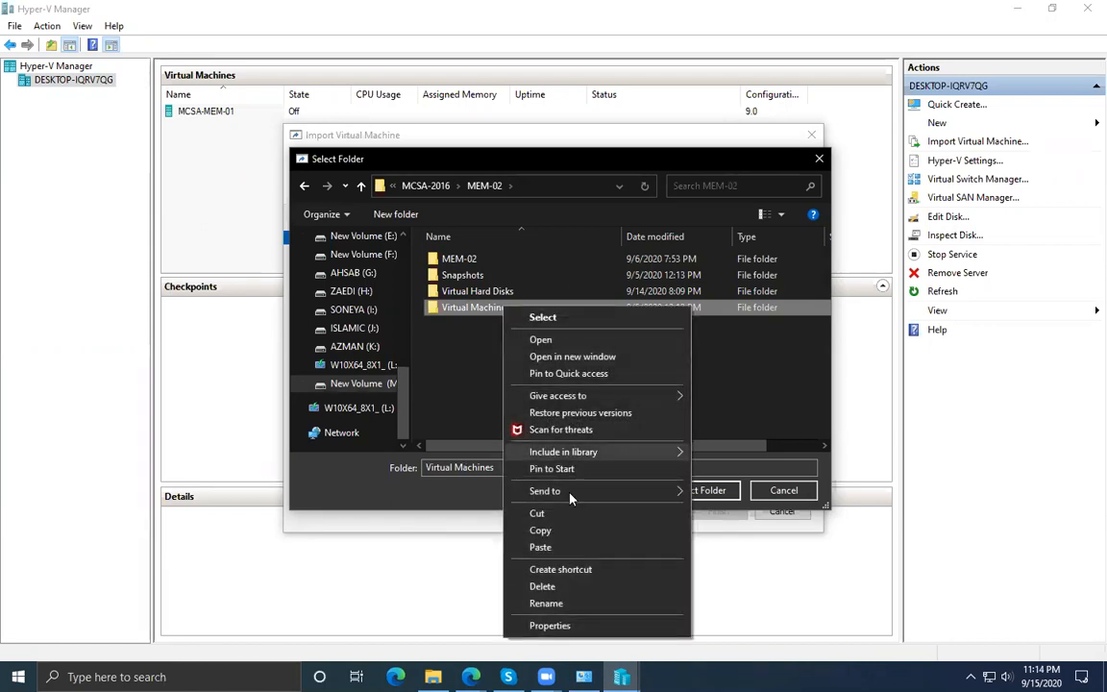
left_click(542, 586)
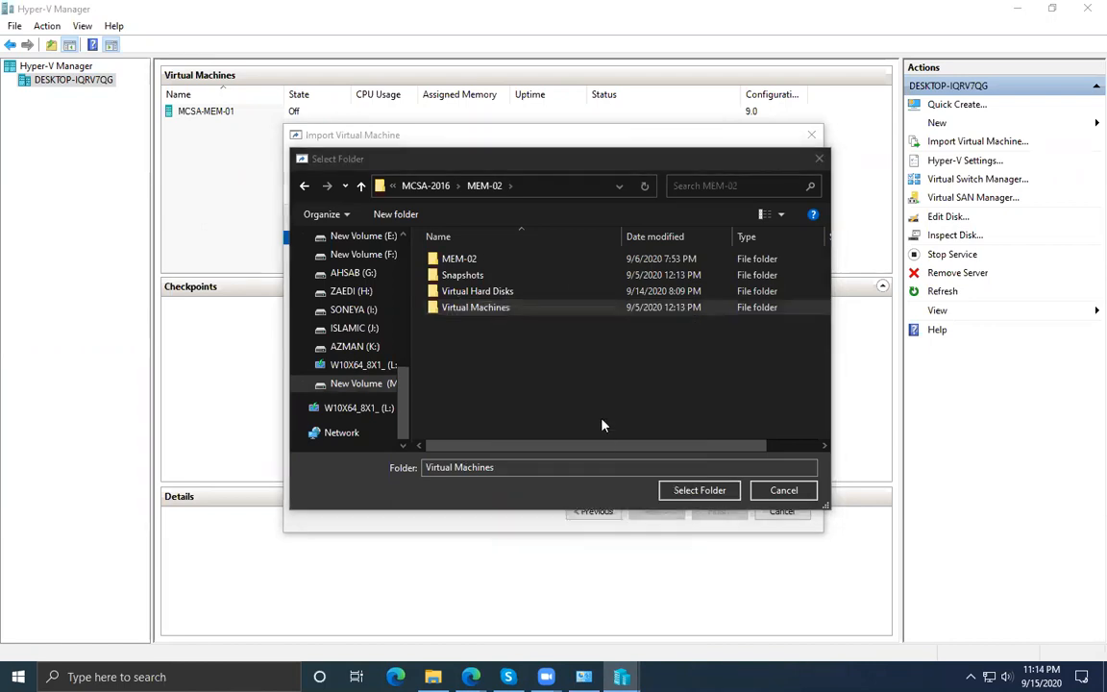
double_click(459, 260)
right_click(474, 279)
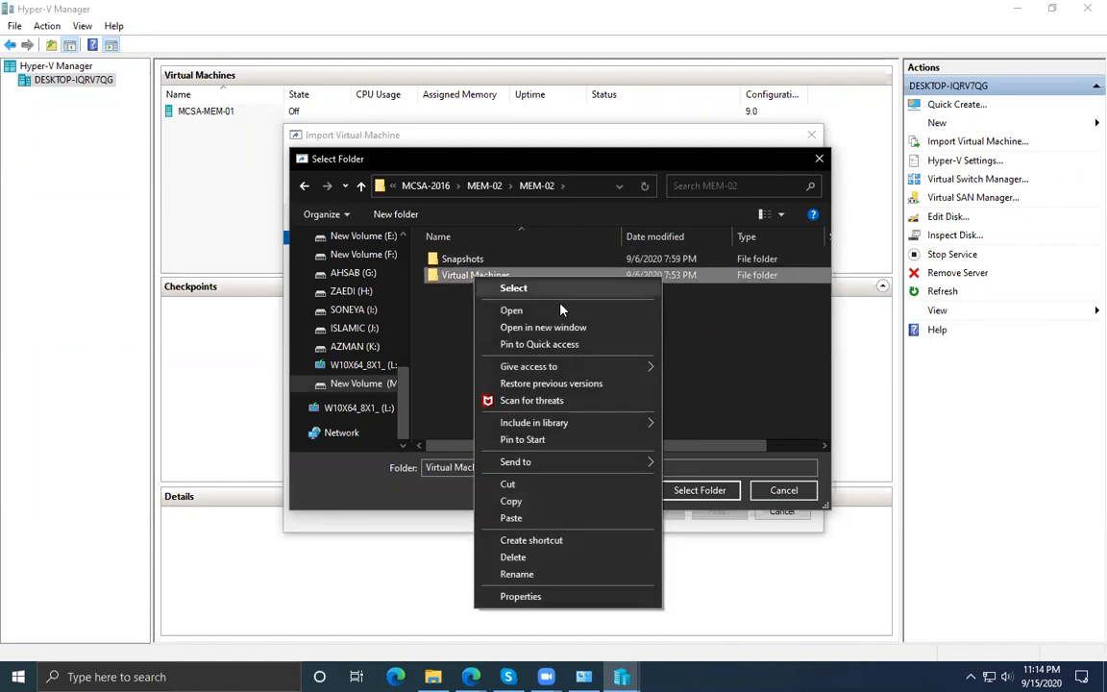
left_click(718, 357)
Switch to File Explorer and compare the outer MEM-02 folder's Snapshots with the Snapshots and Virtual Machines folders in the nested MEM-02.
left_click(433, 677)
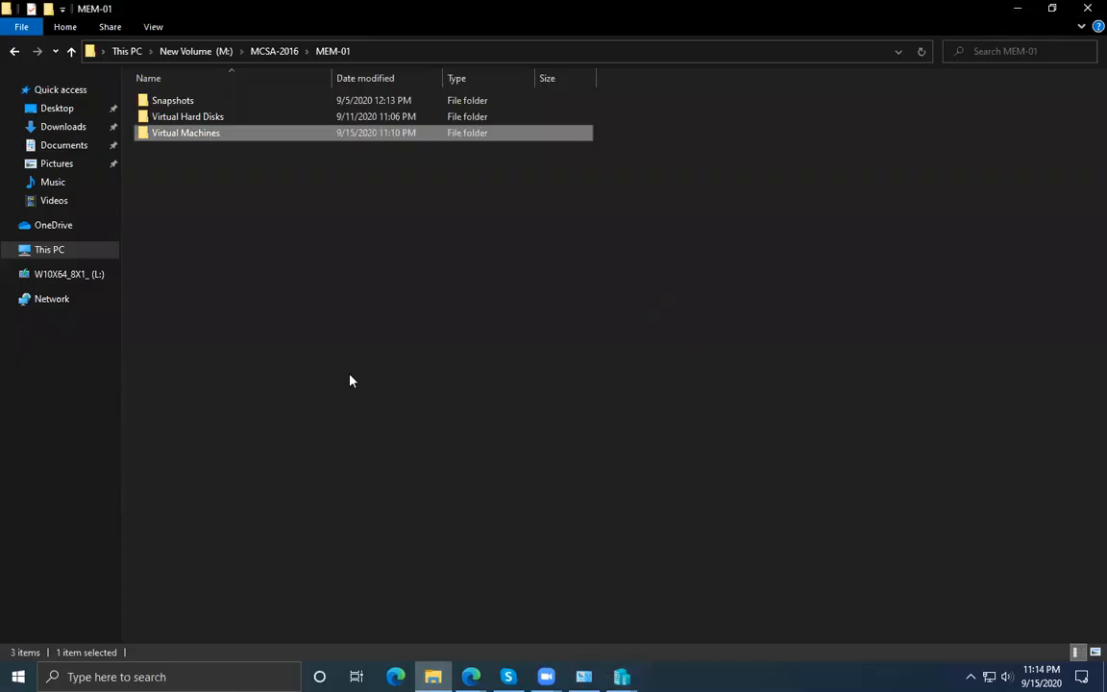
left_click(269, 53)
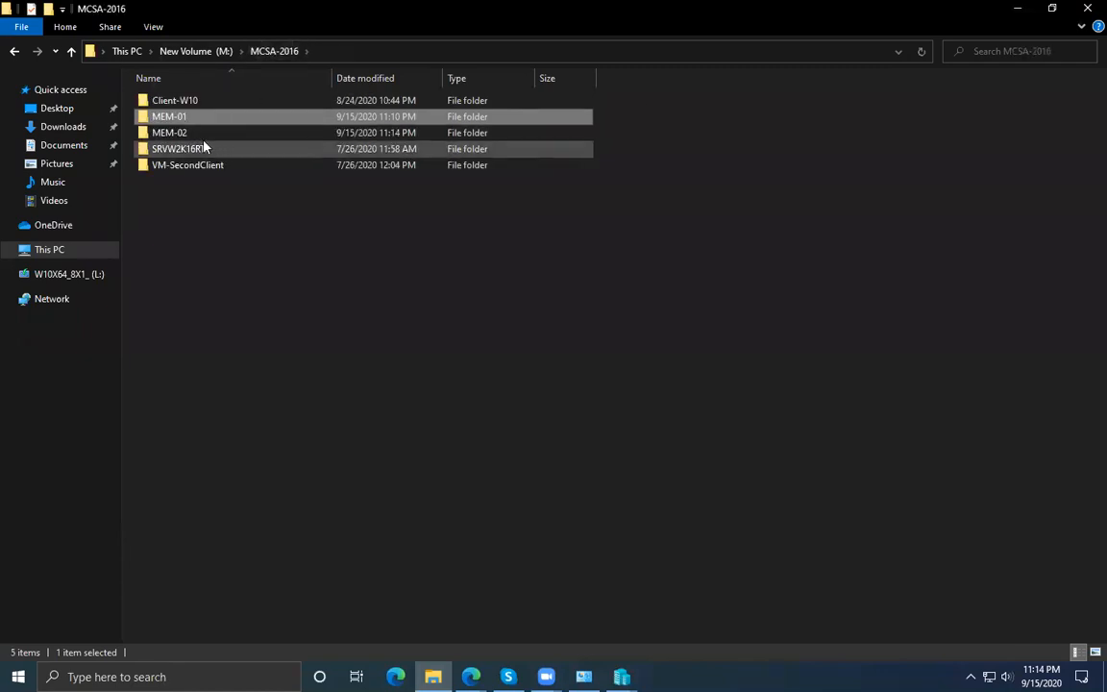
double_click(188, 130)
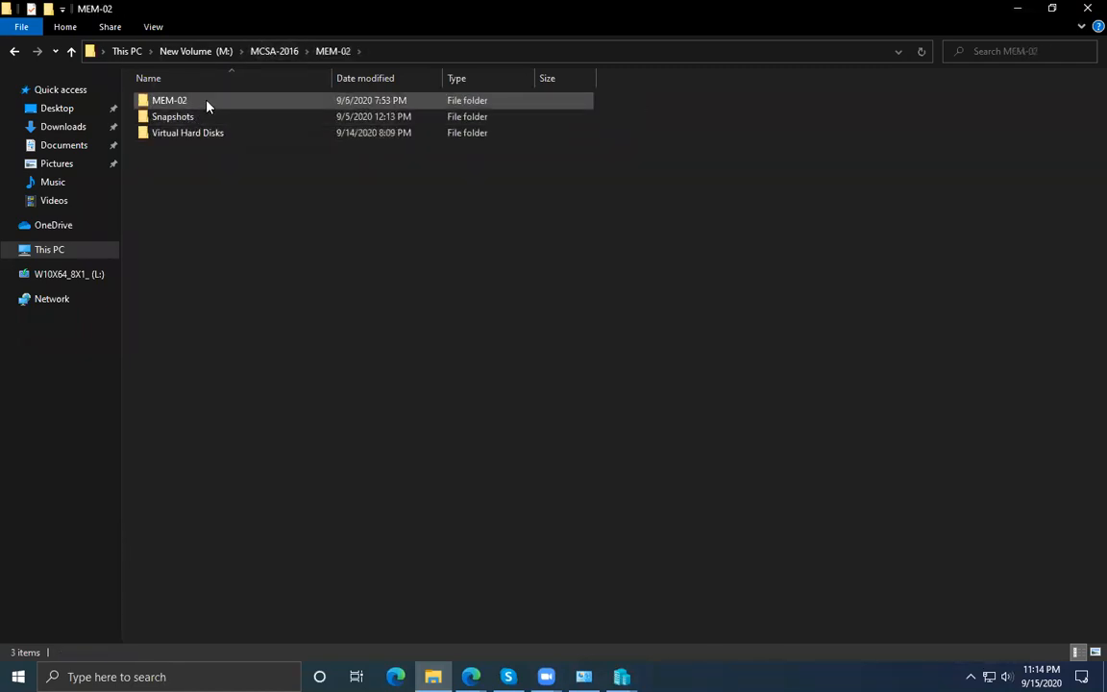
double_click(195, 120)
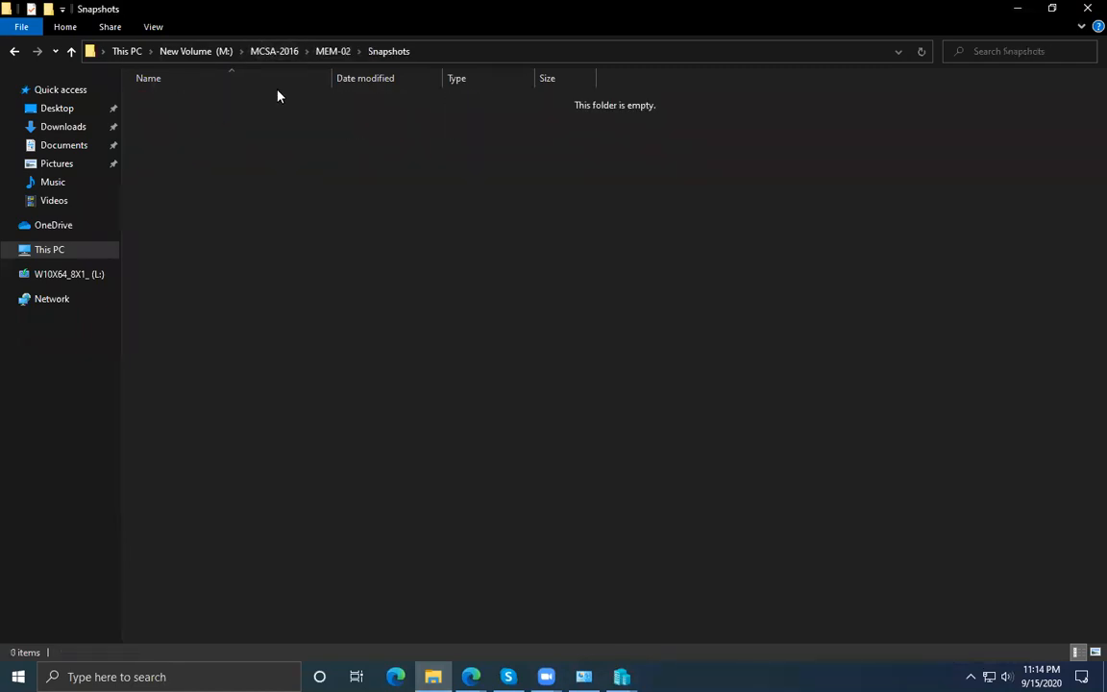
left_click(332, 51)
double_click(180, 101)
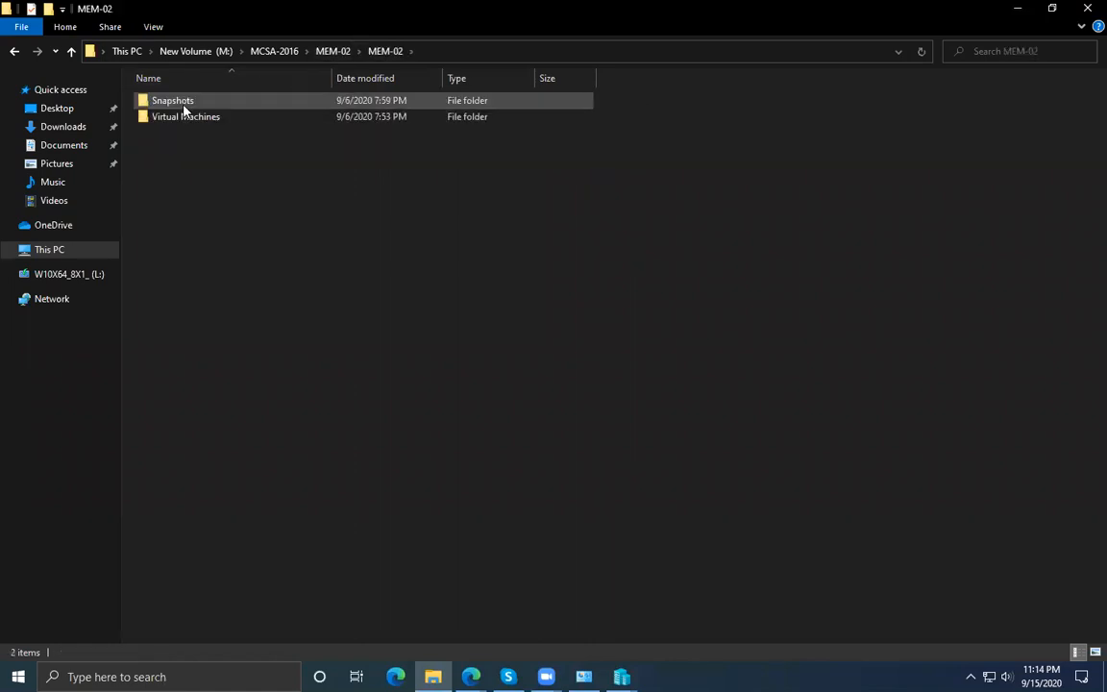
double_click(183, 103)
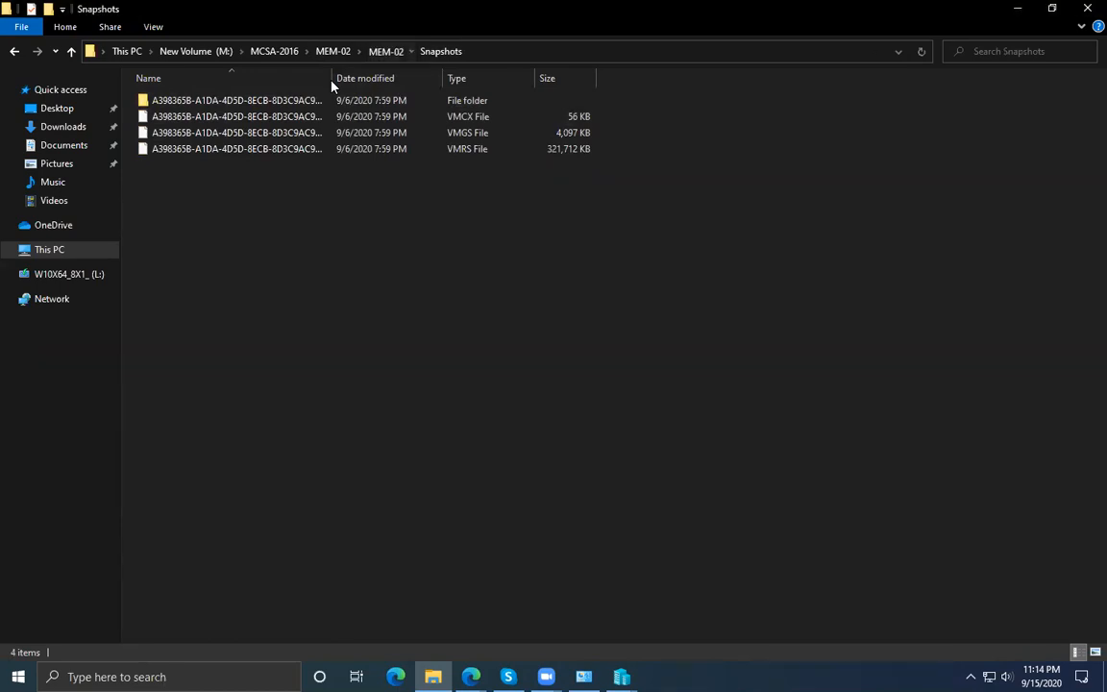
double_click(169, 116)
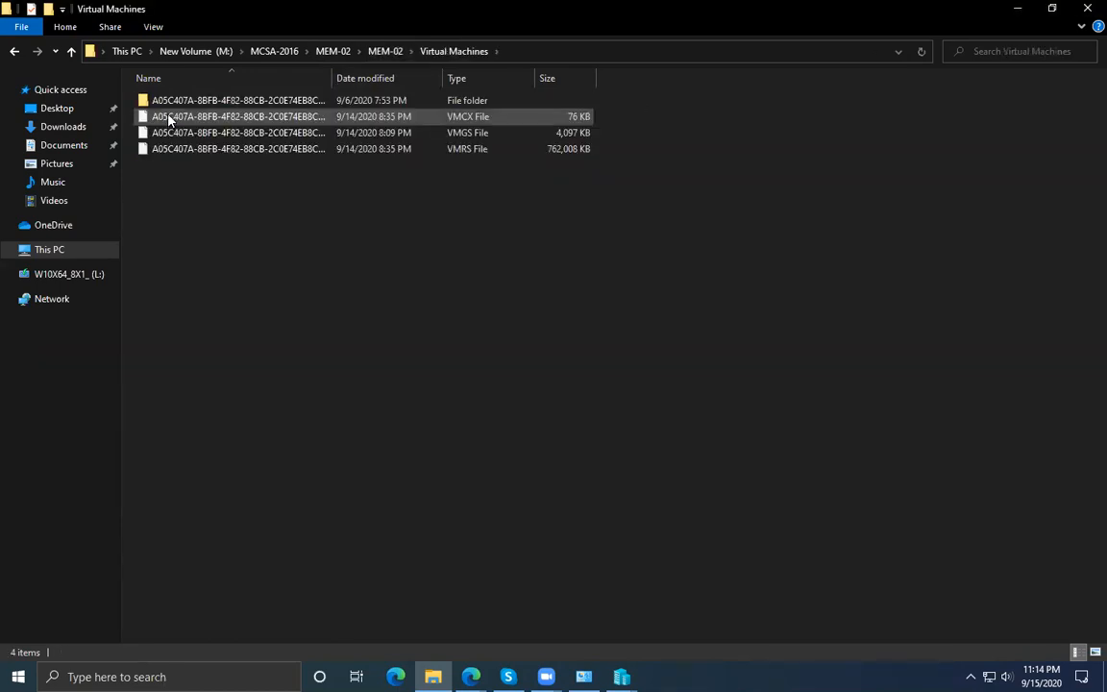
Return to the outer MEM-02 folder and delete its Snapshots subfolder.
left_click(379, 54)
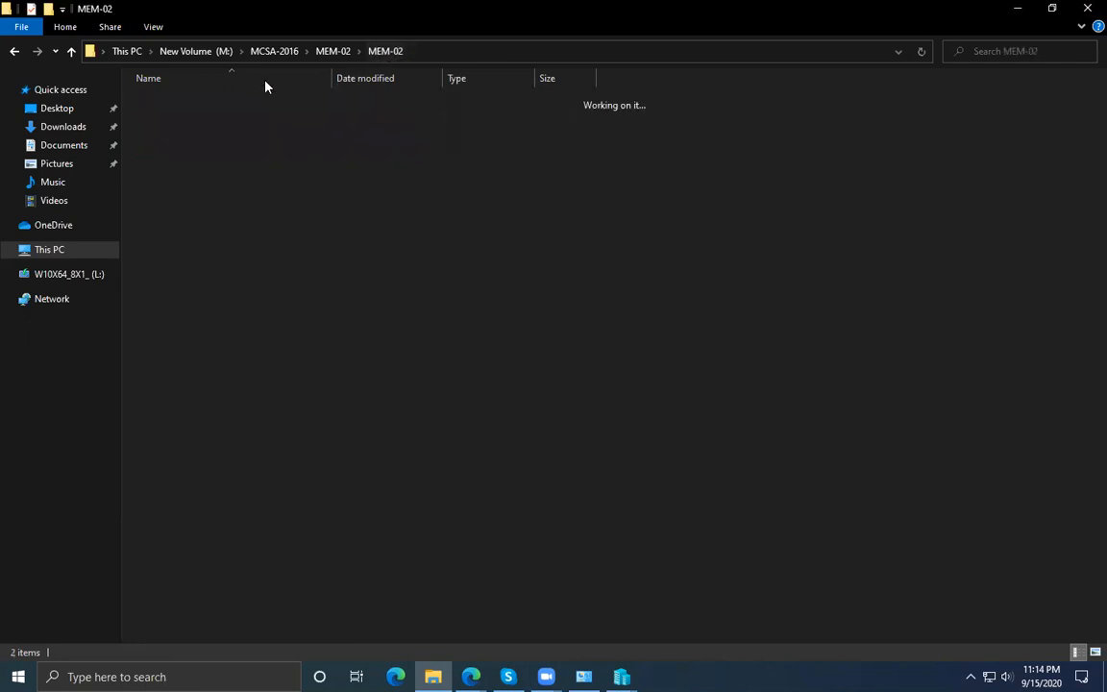
left_click(336, 51)
left_click(169, 116)
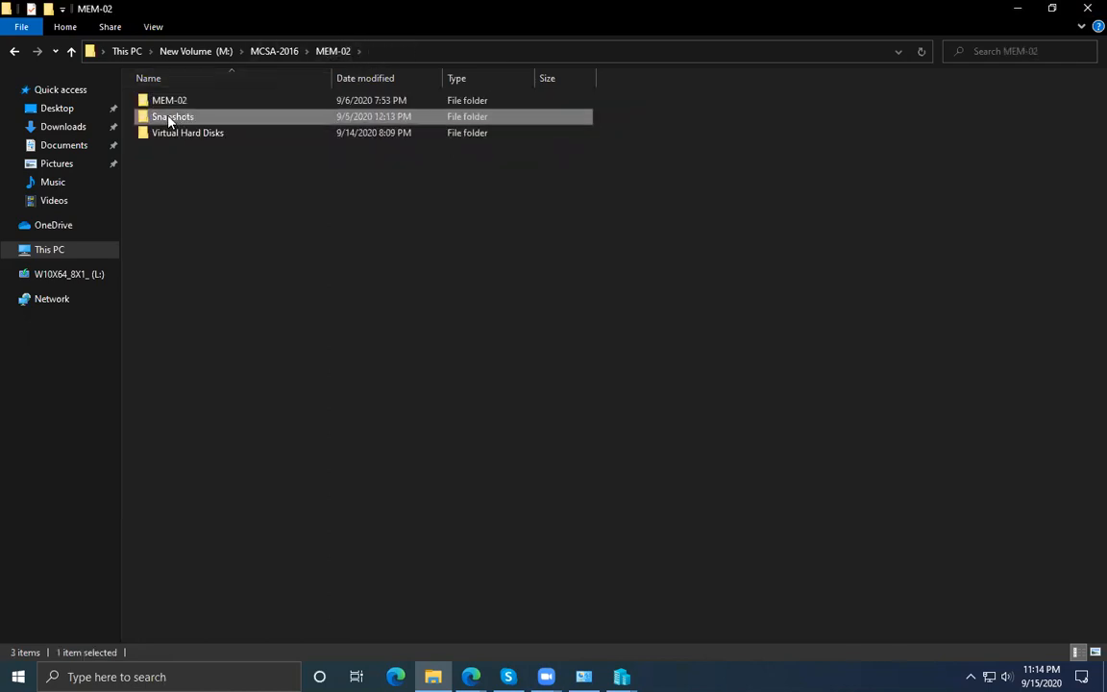
right_click(169, 118)
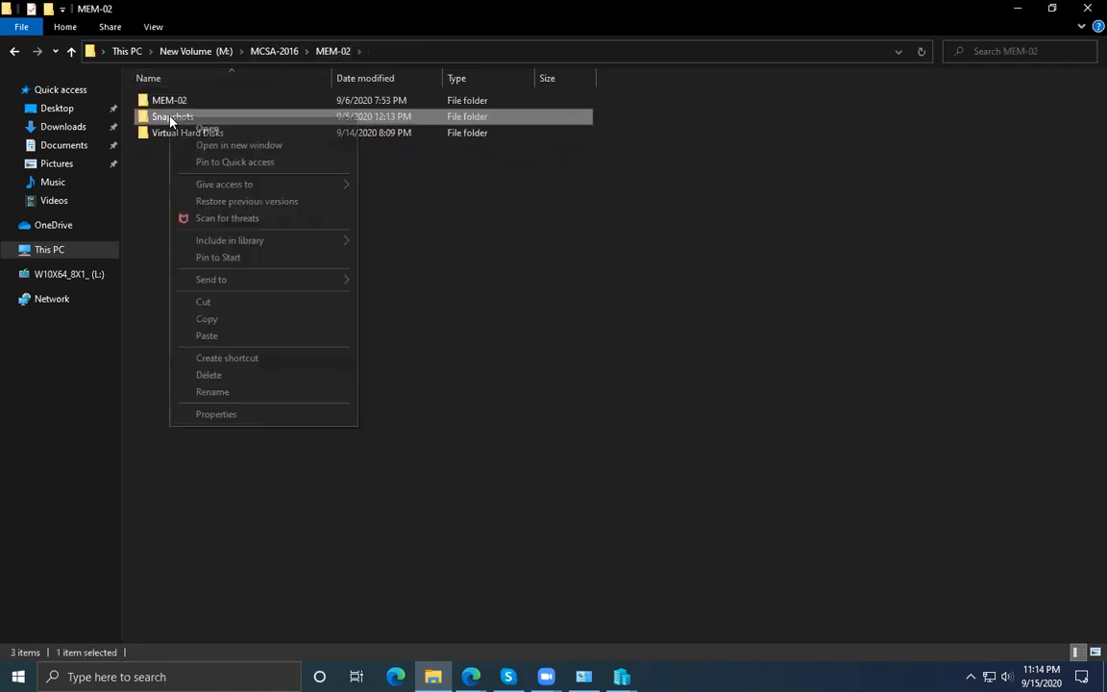
left_click(207, 376)
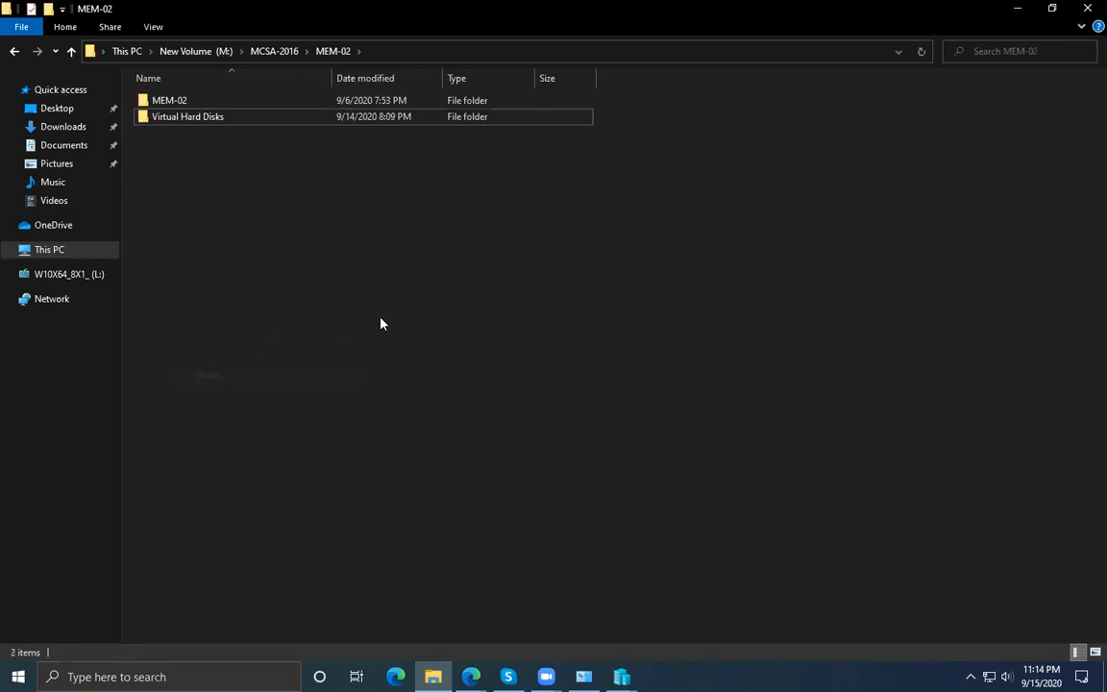
Move the Snapshots and Virtual Machines folders from the nested MEM-02 folder up into the outer MEM-02 folder.
double_click(160, 101)
left_click_drag(171, 143, 192, 99)
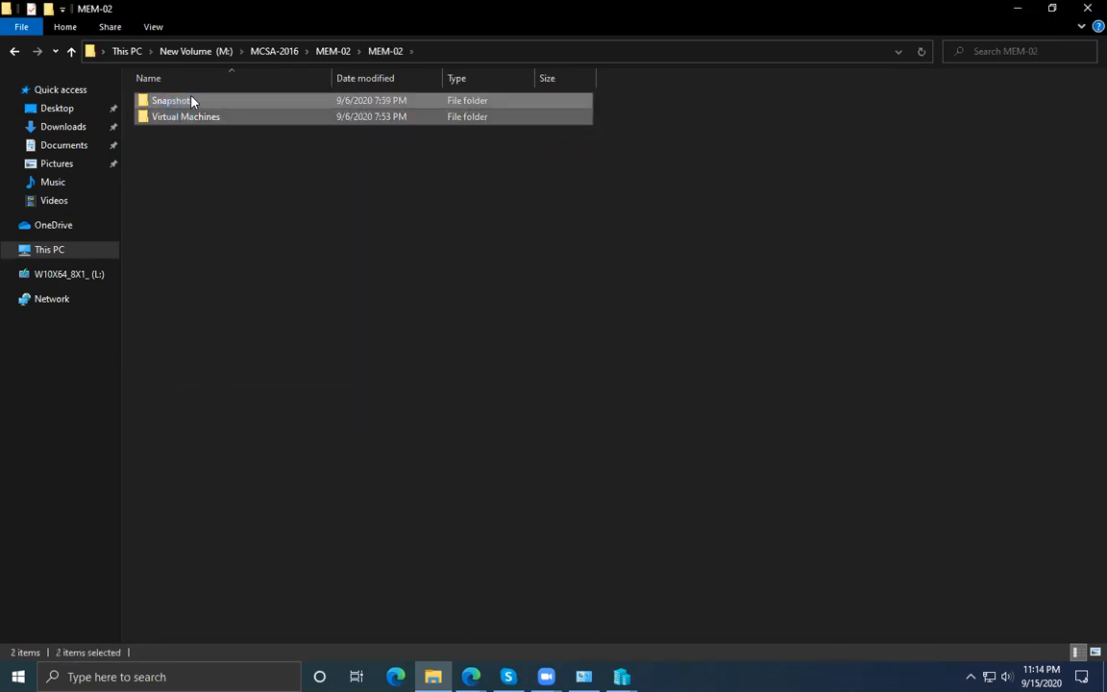
right_click(192, 99)
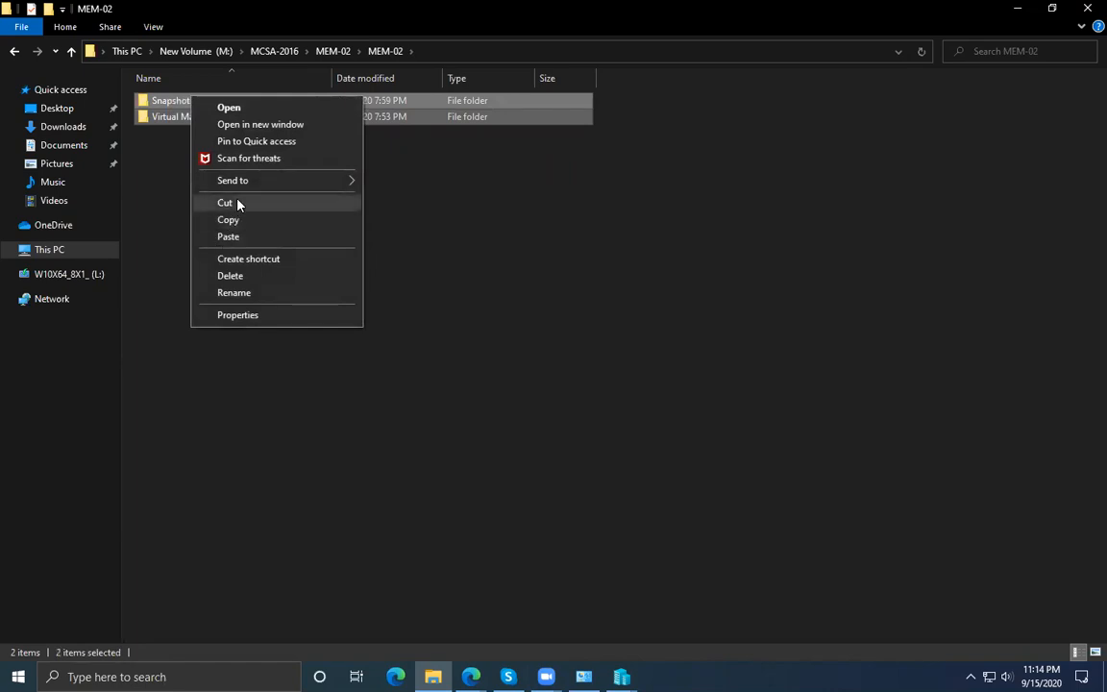
left_click(235, 203)
left_click(329, 52)
right_click(238, 173)
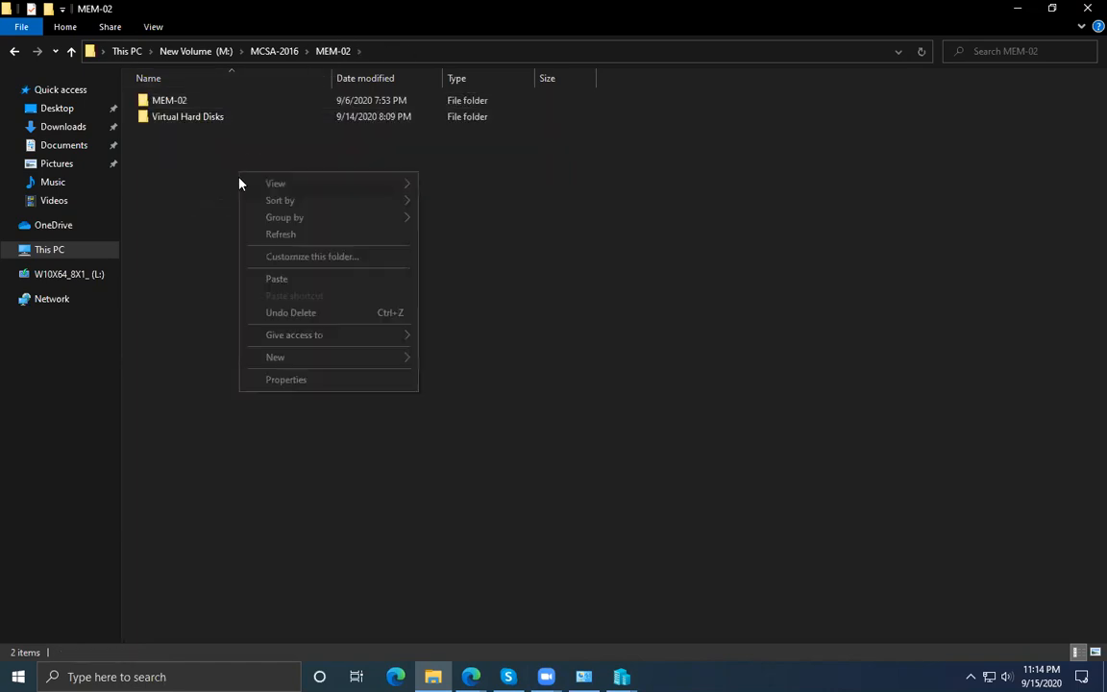
left_click(286, 278)
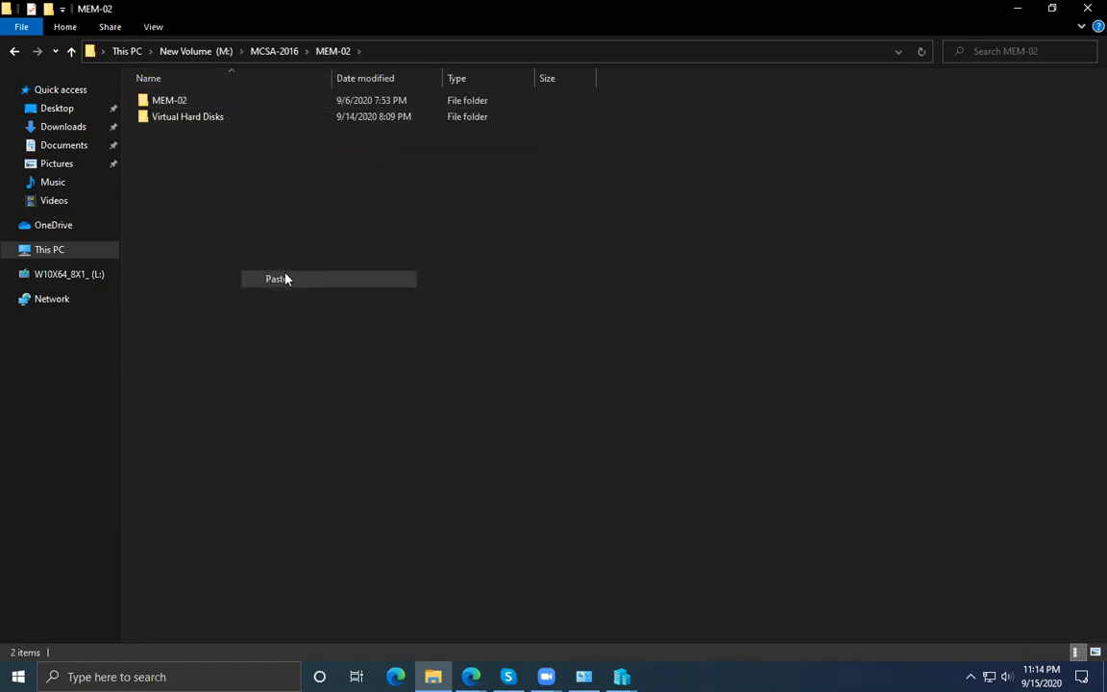
Delete the nested MEM-02 folder from the outer MEM-02 folder.
left_click(185, 99)
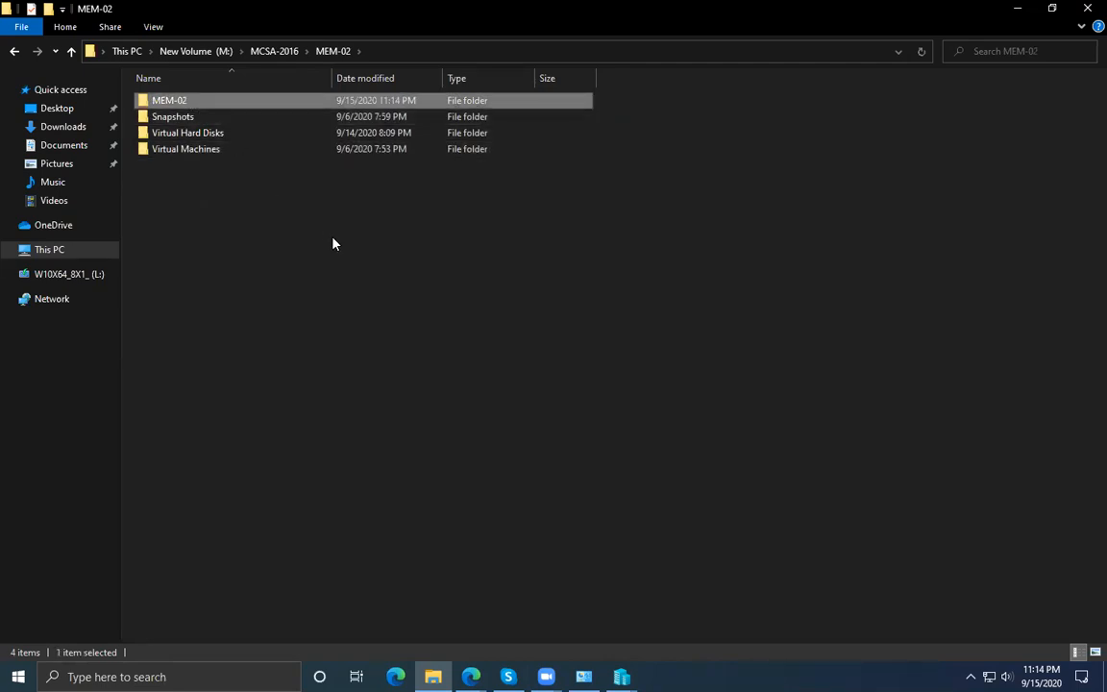
right_click(217, 102)
left_click(279, 342)
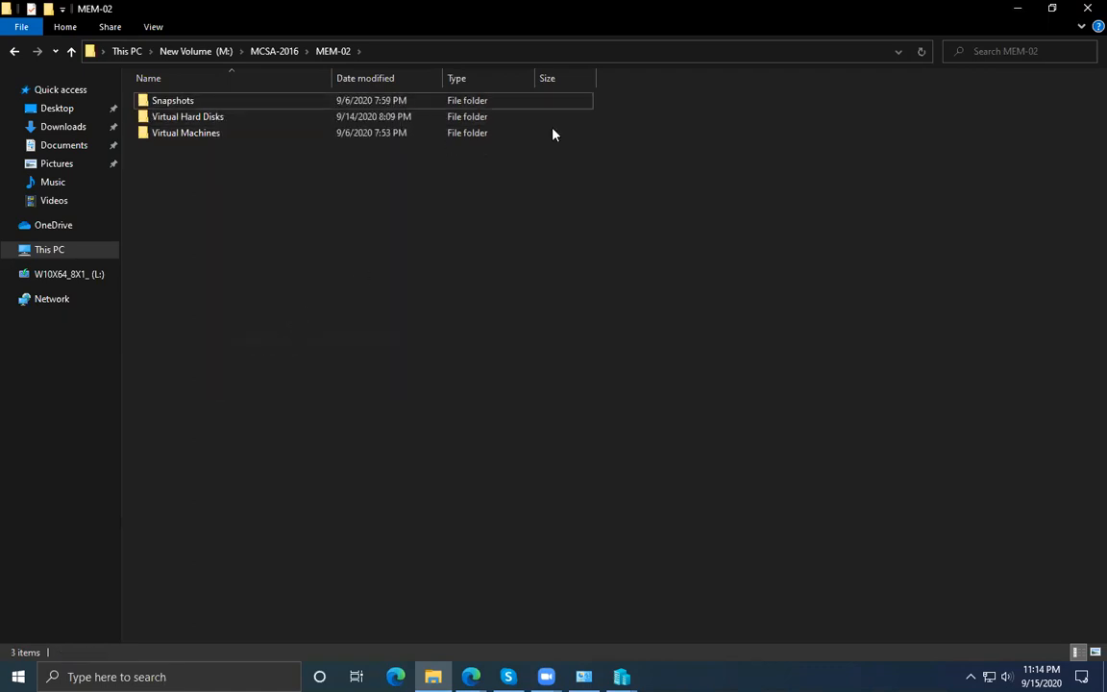
Return to the import wizard's folder browser, refresh its listing, and choose M:\MCSA-2016\MEM-02 as the import folder.
left_click(1020, 11)
right_click(532, 344)
left_click(593, 404)
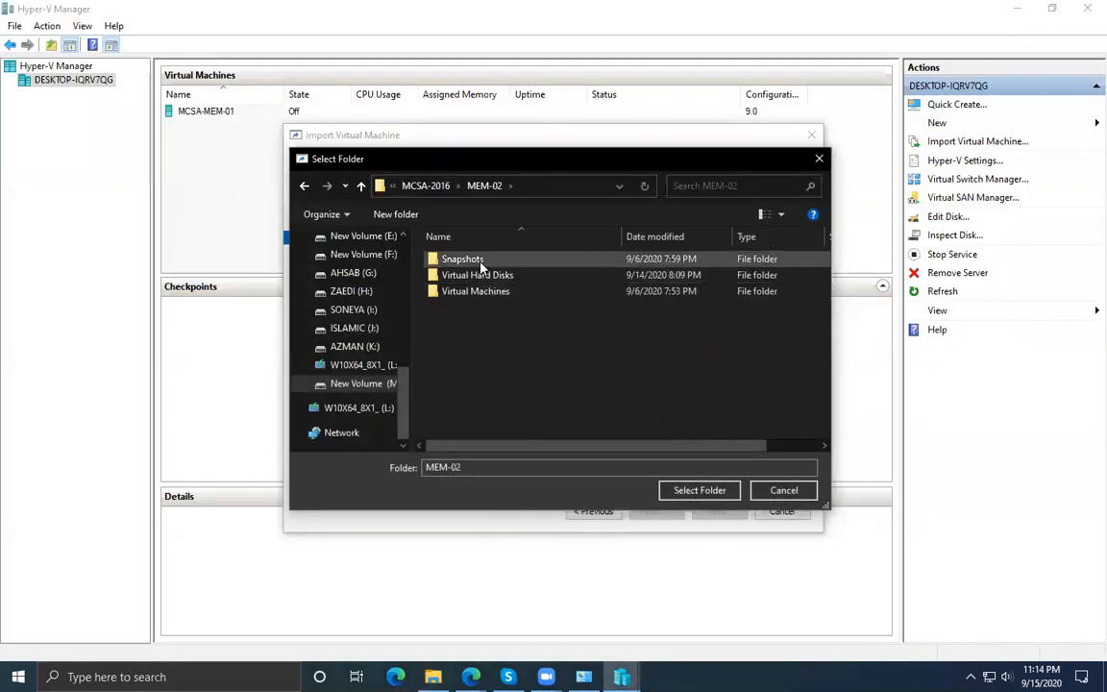
left_click(721, 491)
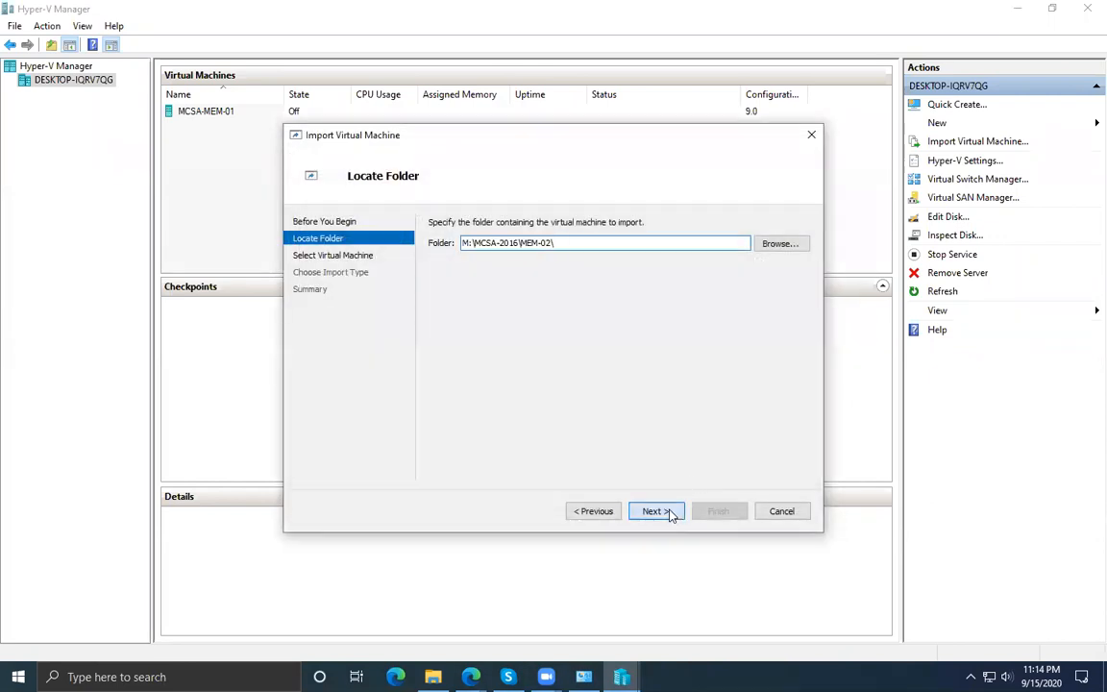
Accept MCSA-MEM-02 as the virtual machine to import and choose to register it in place with its existing unique ID.
left_click(671, 514)
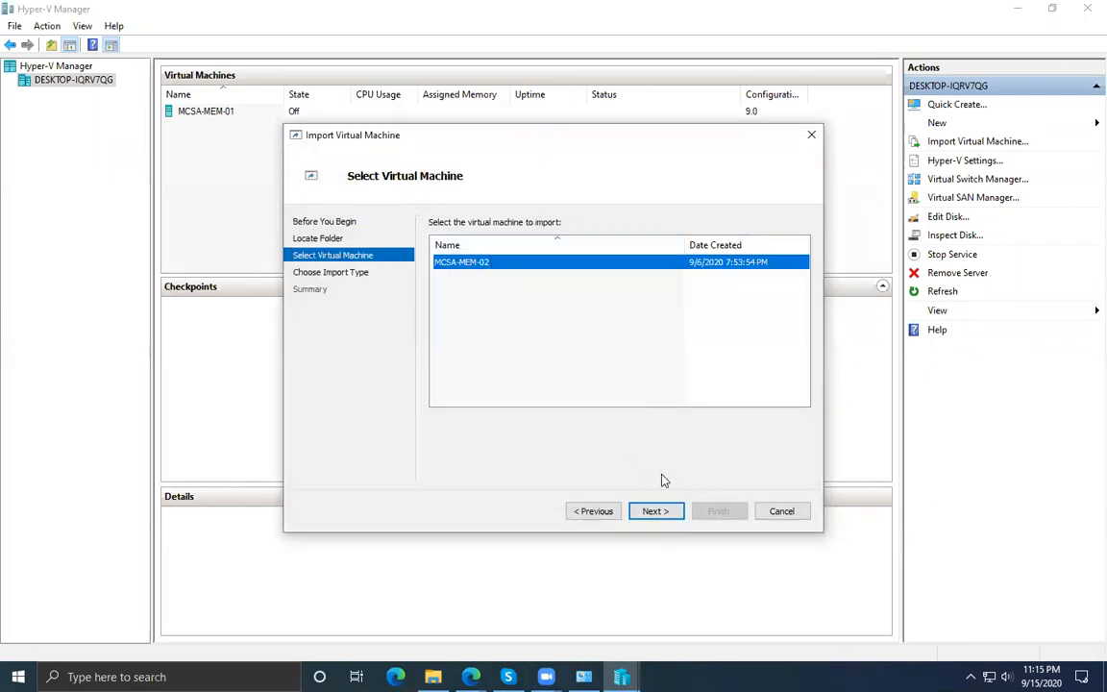
left_click(656, 510)
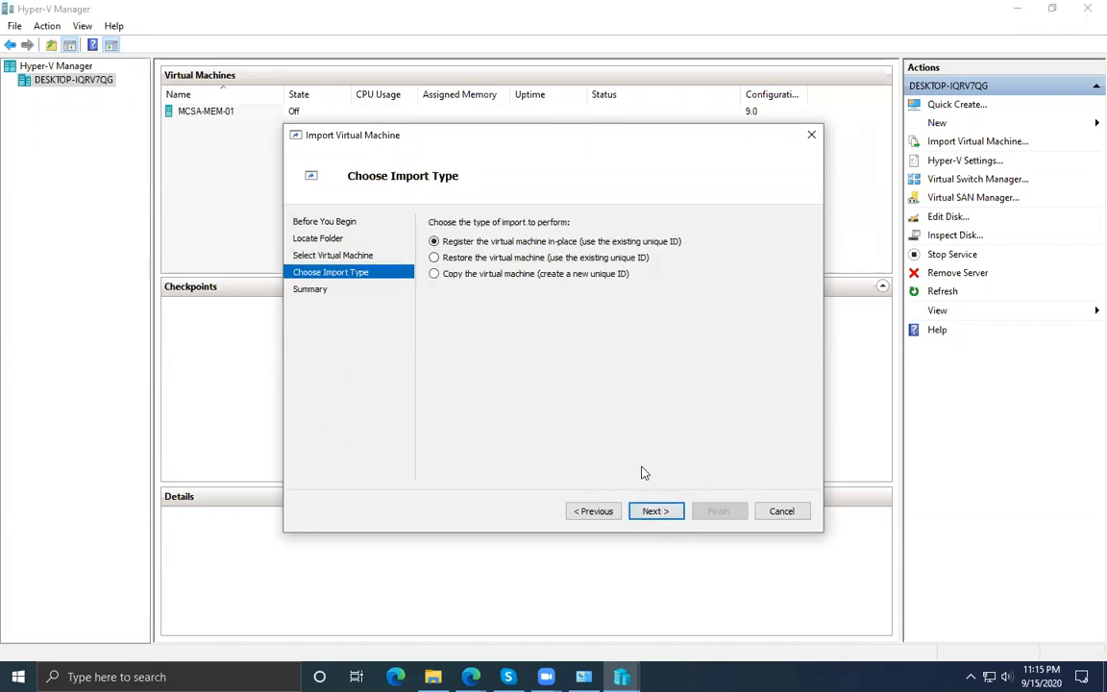
left_click(665, 509)
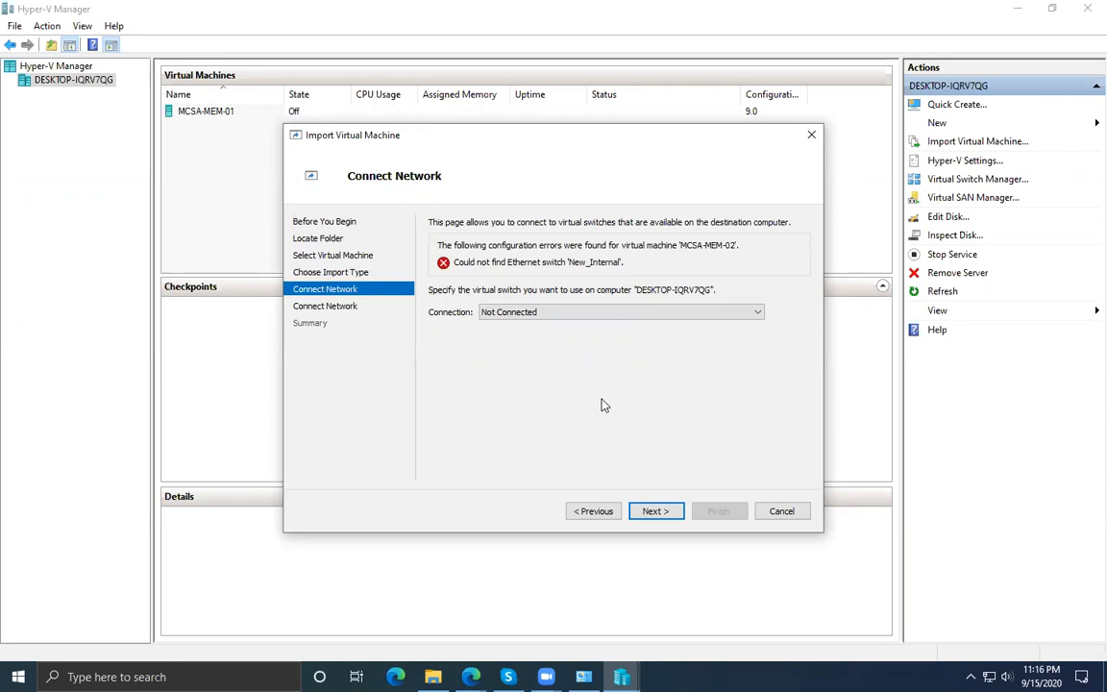
Try the Restore import type for MCSA-MEM-02 and review the destination folder options it offers.
left_click(593, 512)
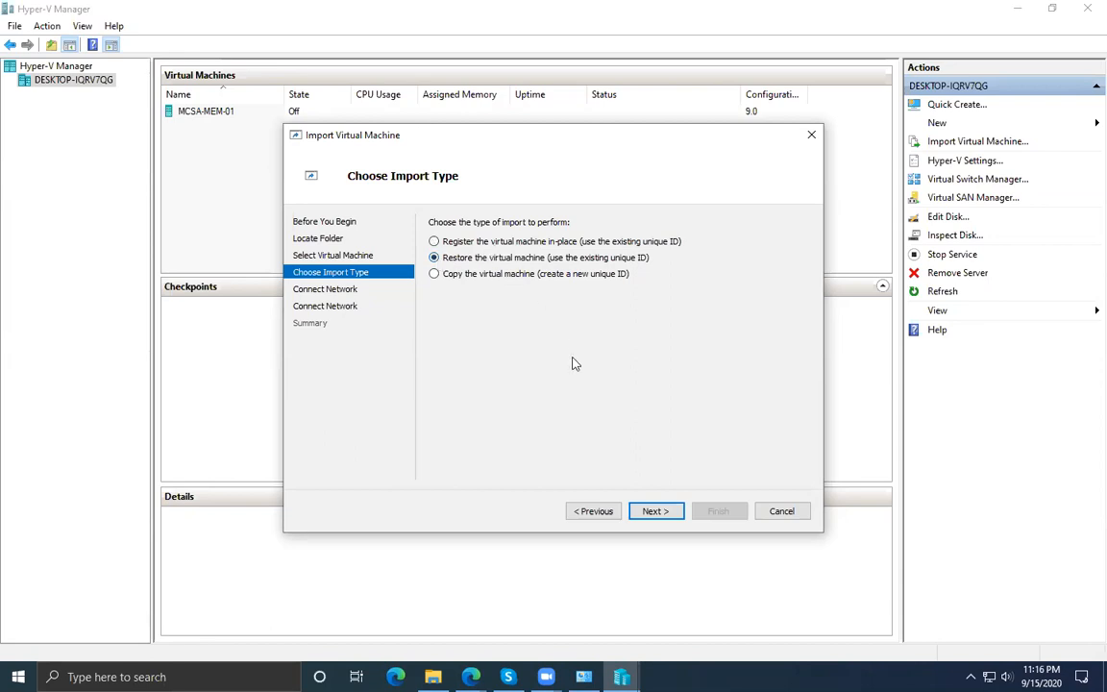
left_click(653, 511)
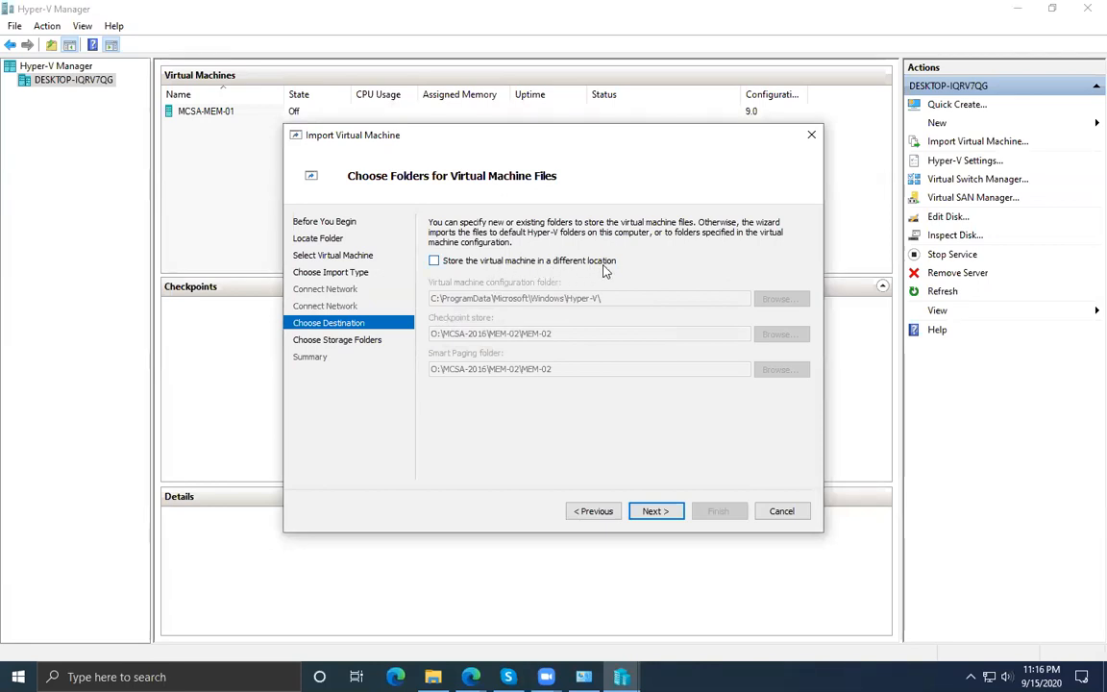
left_click(594, 511)
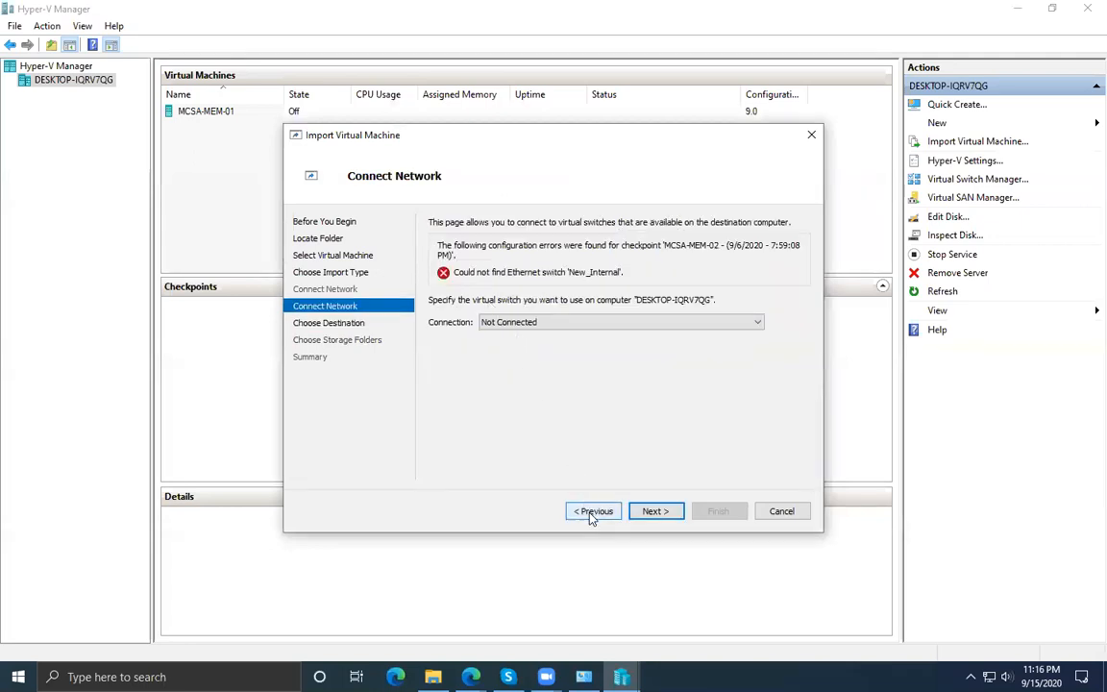
left_click(593, 513)
left_click(354, 273)
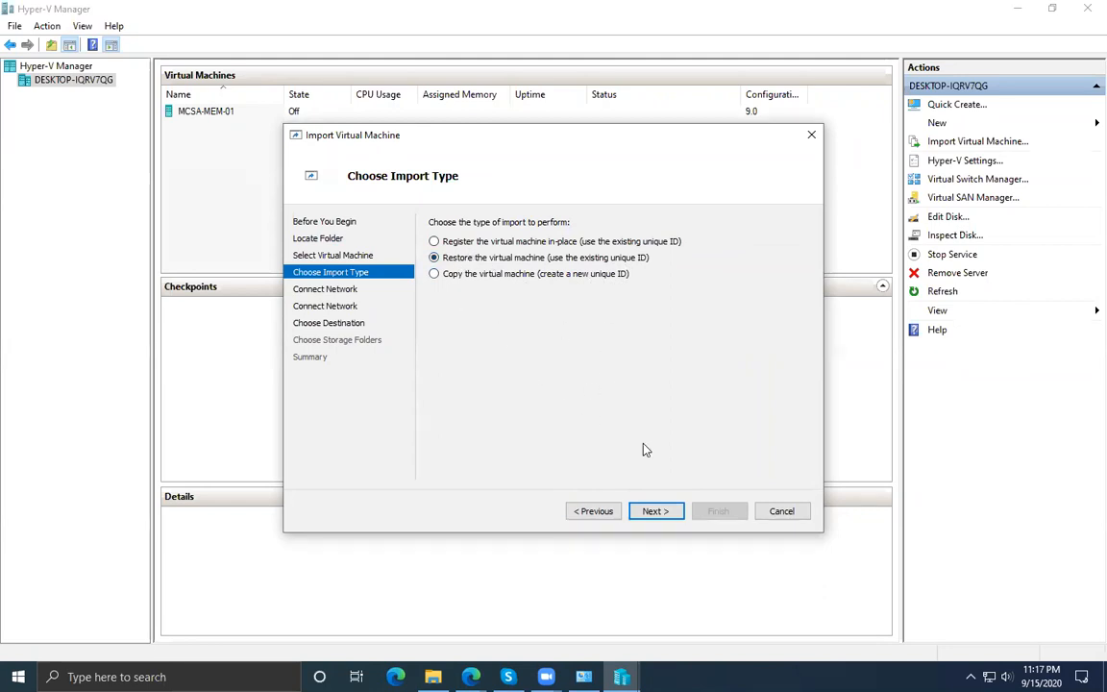
left_click(655, 513)
left_click(654, 512)
Go back to the import type choice, select in-place registration with the existing unique ID, and proceed to the network connection page.
left_click(600, 510)
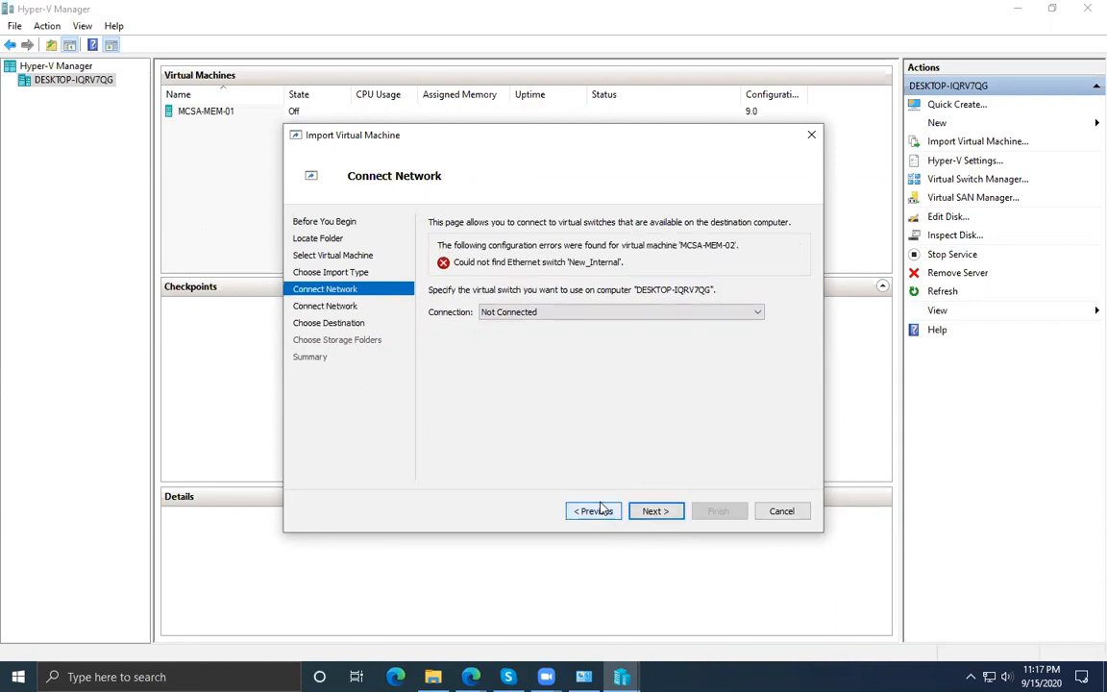
left_click(601, 511)
left_click(486, 244)
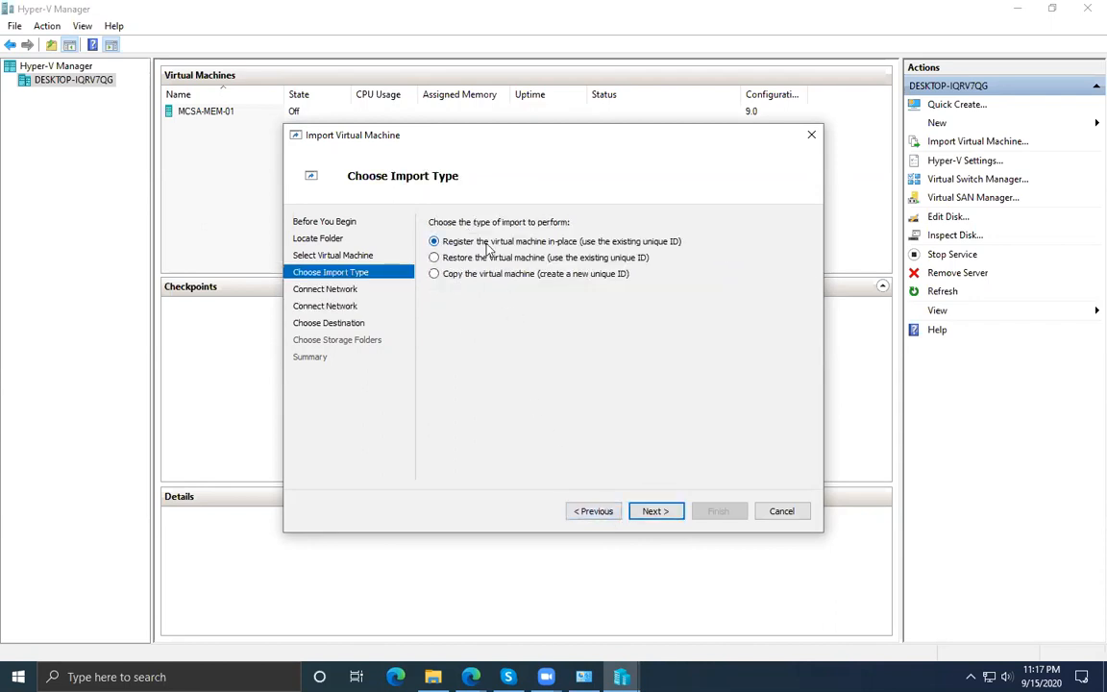
left_click(661, 514)
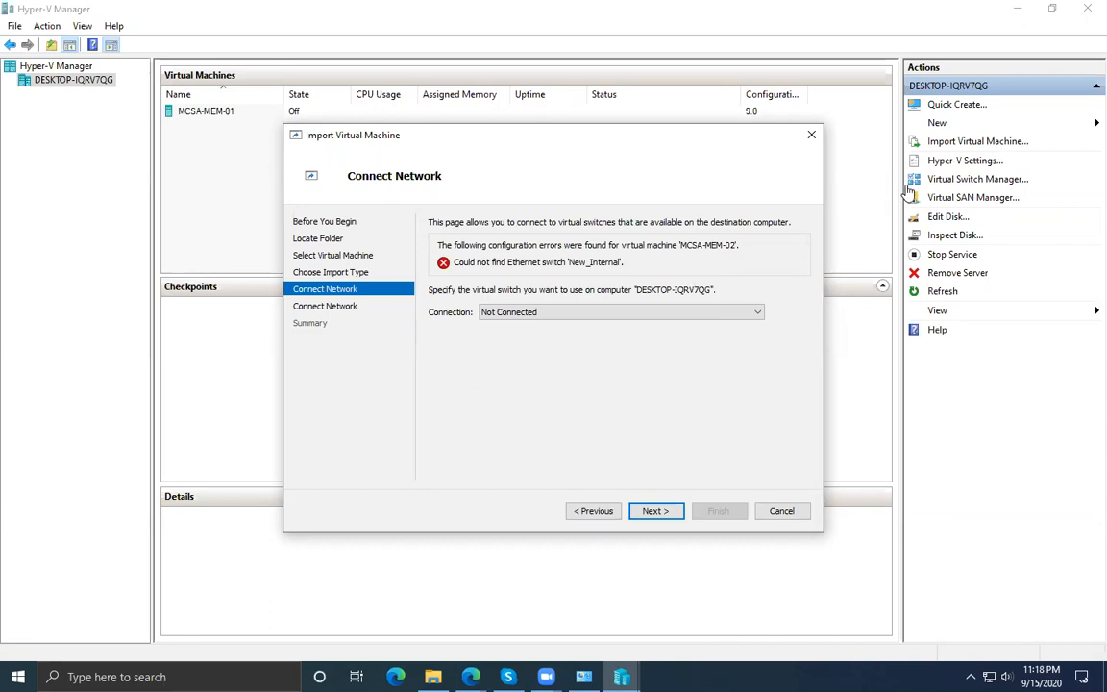
Check which virtual switches exist in Virtual Switch Manager, close it without changes, and return to the import wizard.
left_click(990, 181)
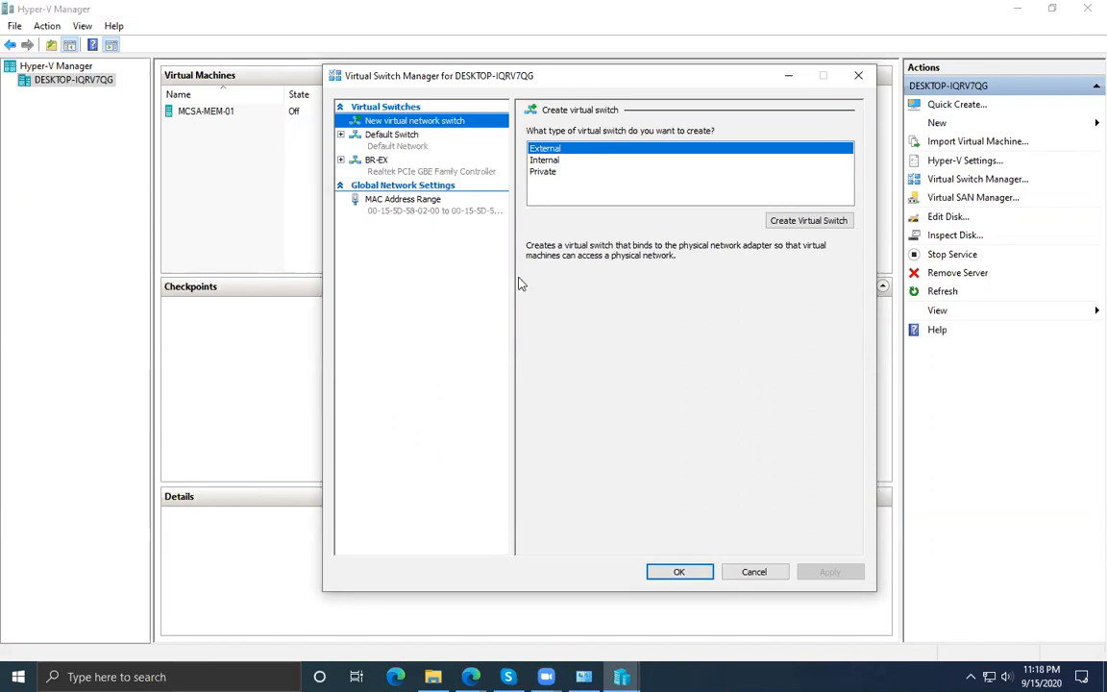
left_click(753, 571)
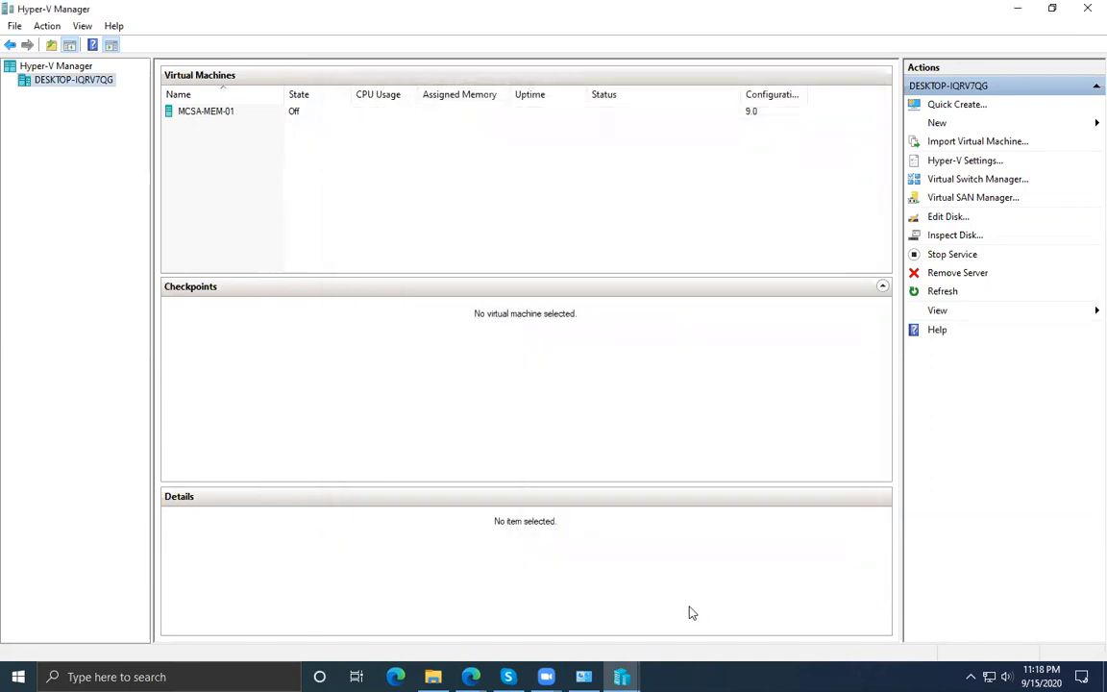
mouse_move(621, 677)
left_click(679, 635)
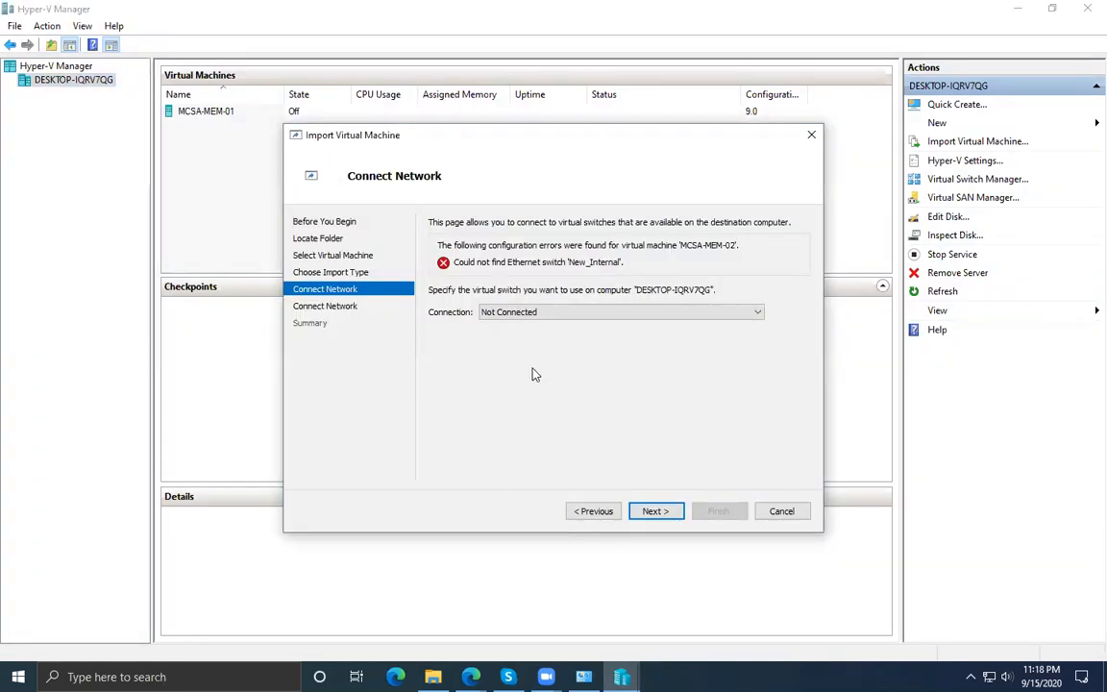
Connect both MCSA-MEM-02 and its checkpoint to the BR-EX switch and complete the import.
left_click(595, 313)
left_click(550, 347)
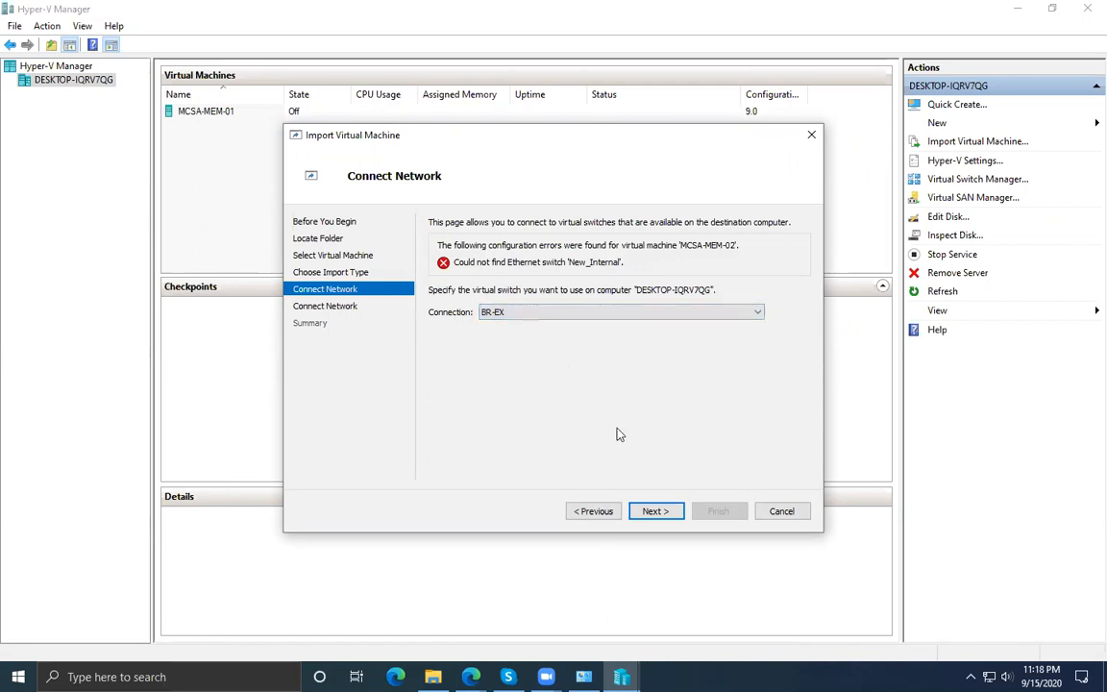
left_click(673, 515)
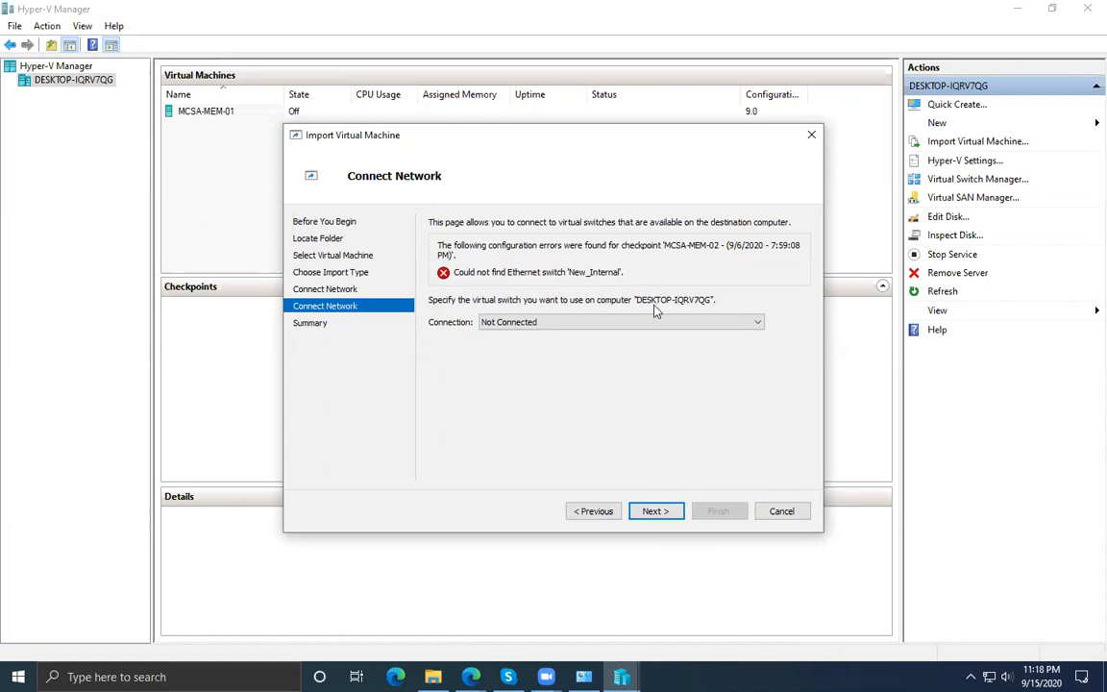
left_click(596, 328)
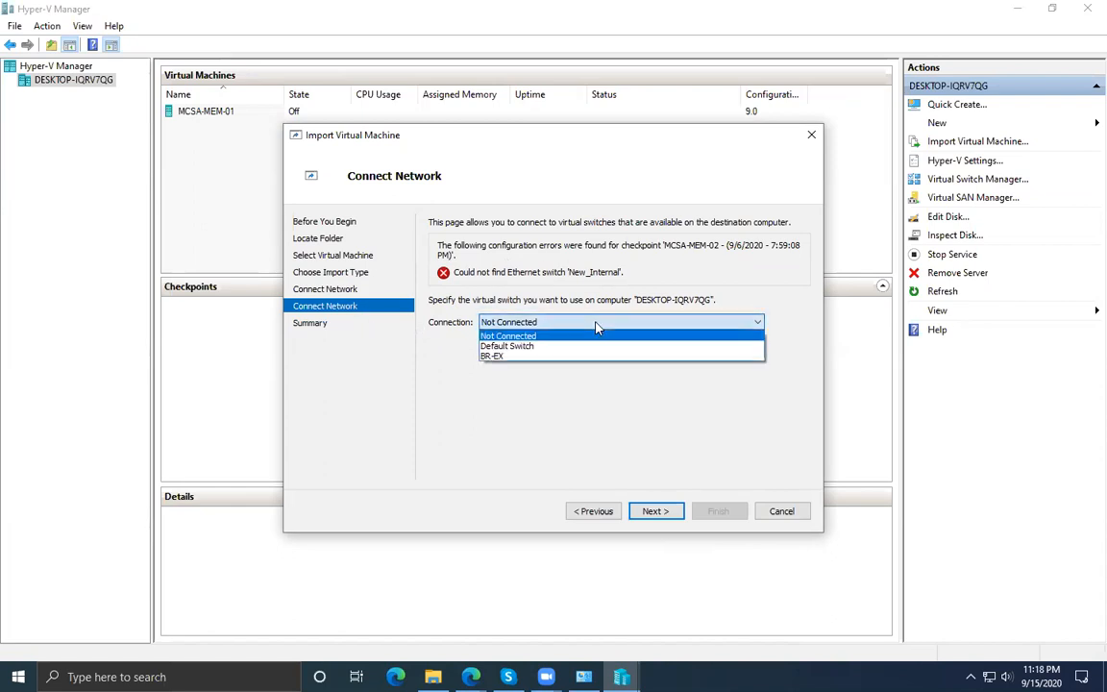
left_click(561, 356)
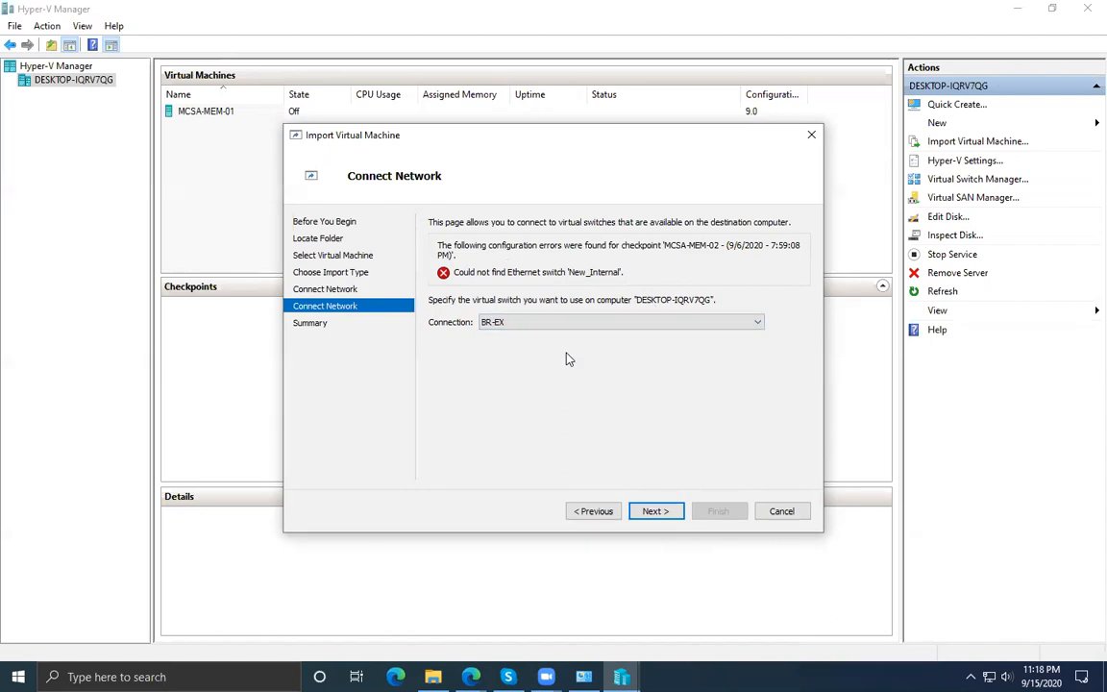
left_click(659, 511)
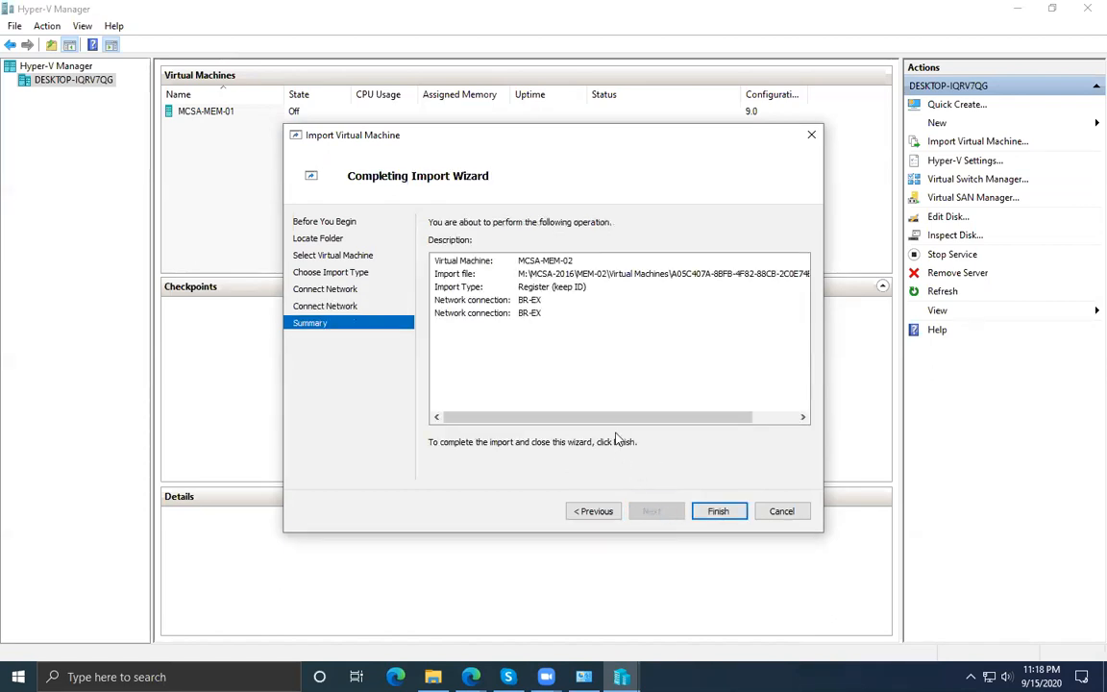
left_click(719, 511)
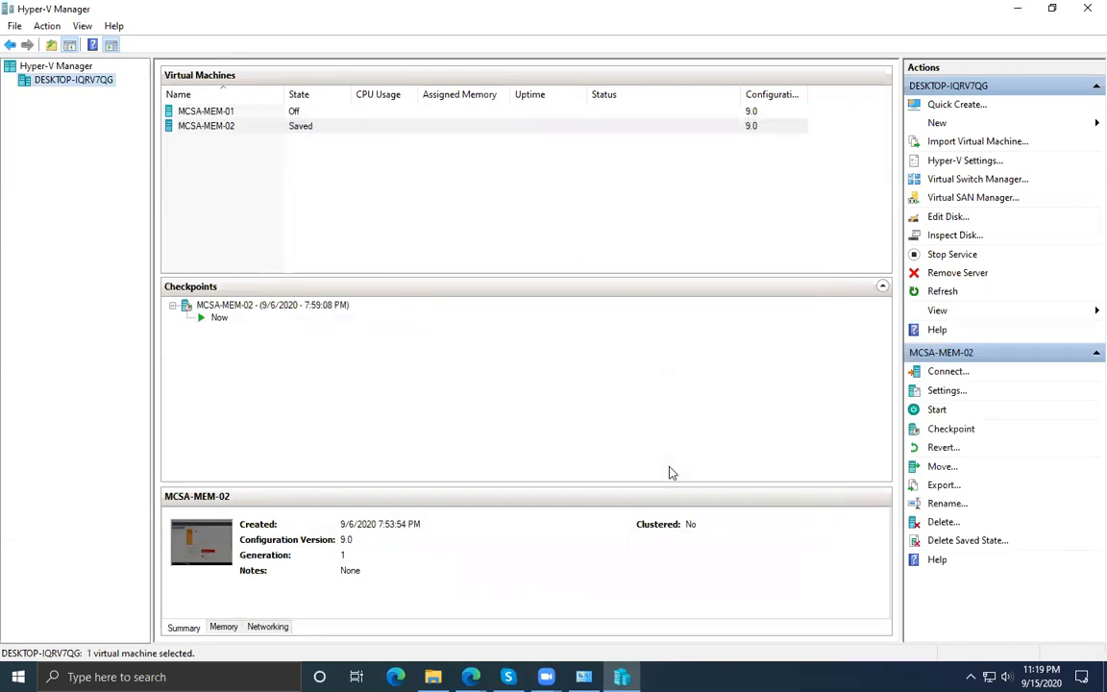
Examine the imported MCSA-MEM-02 checkpoint and its files in the Snapshots folder of MEM-02, then close File Explorer.
left_click(232, 307)
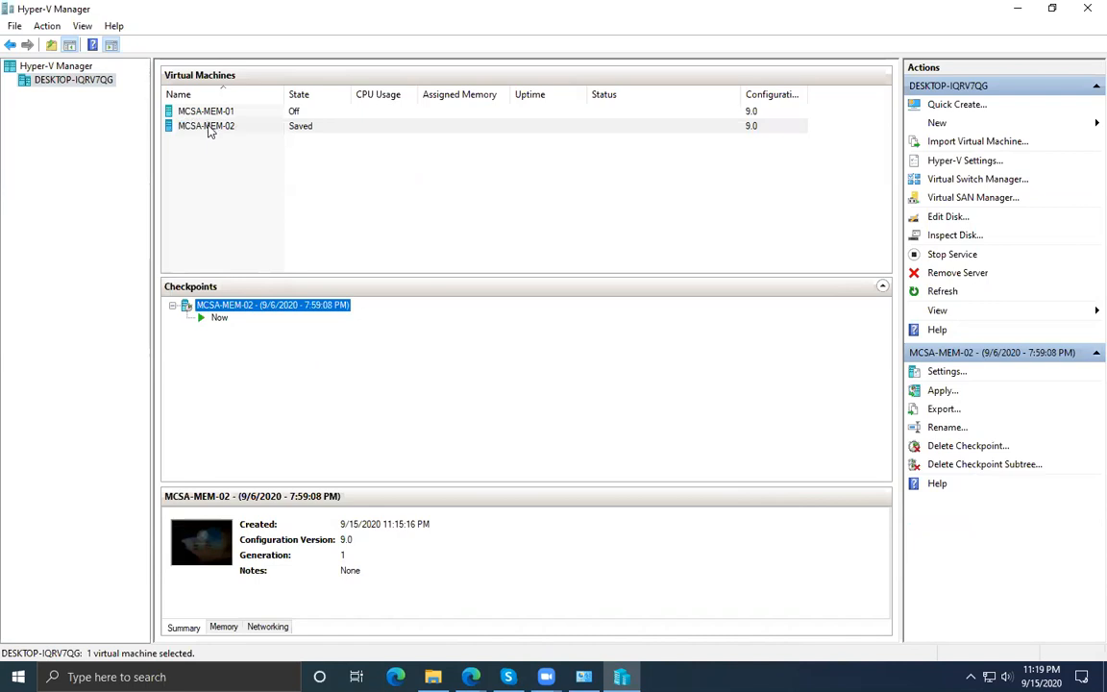
left_click(433, 676)
double_click(191, 101)
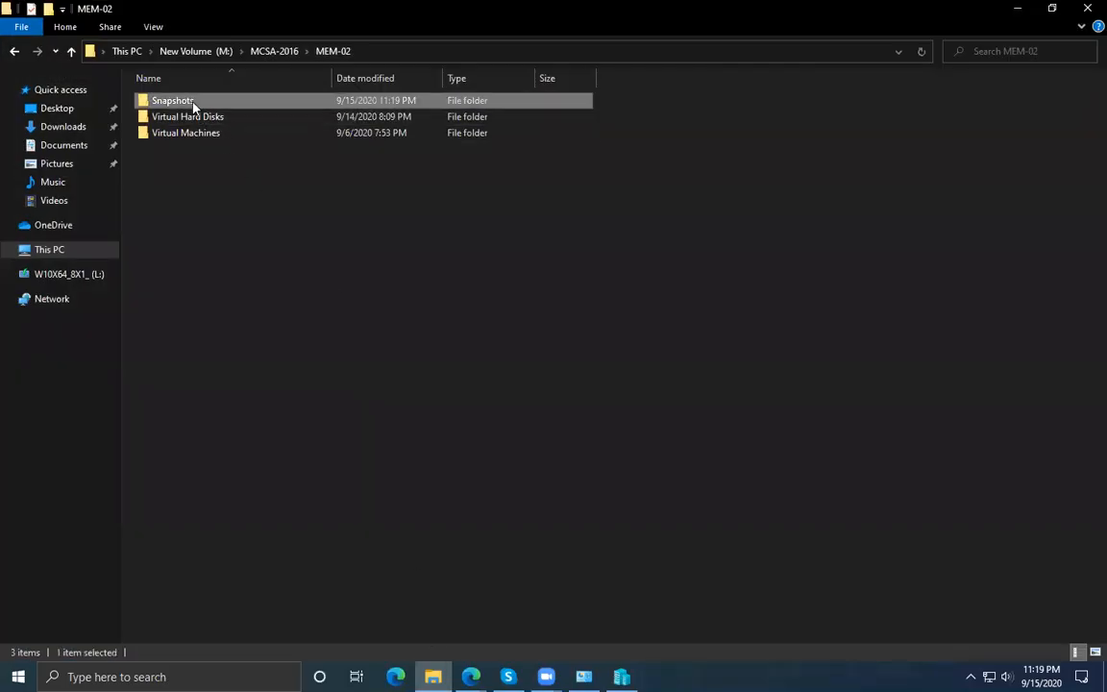
double_click(335, 72)
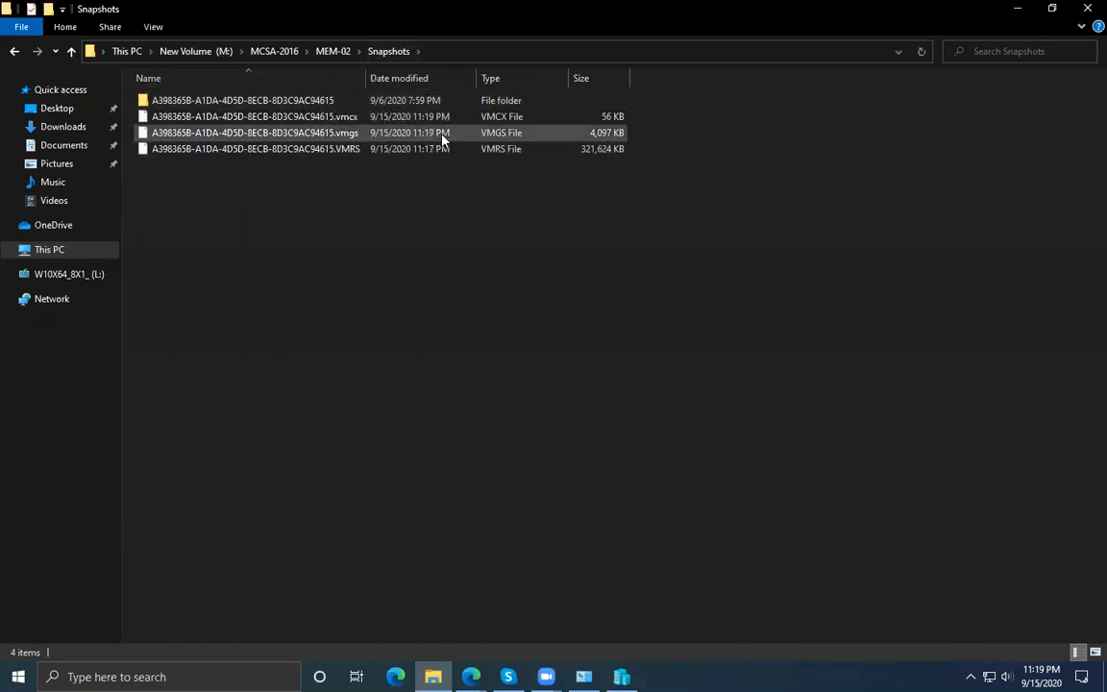
left_click(1086, 7)
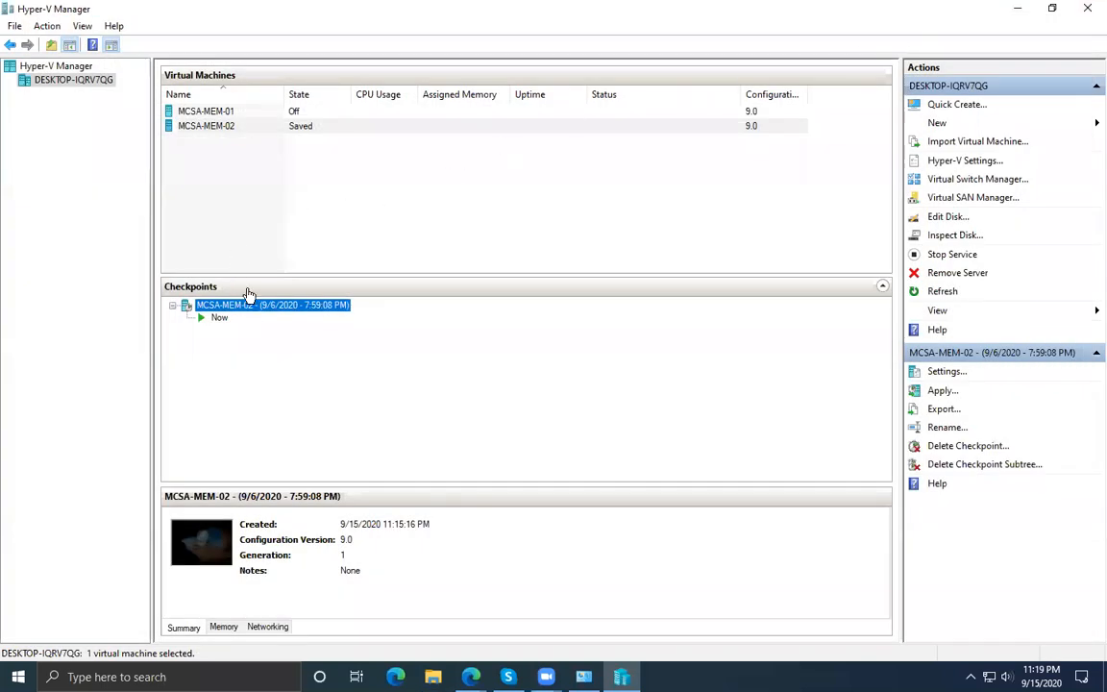
Start another virtual machine import on DESKTOP-IQRV7QG and browse to New Volume (M:) for its folder.
right_click(52, 81)
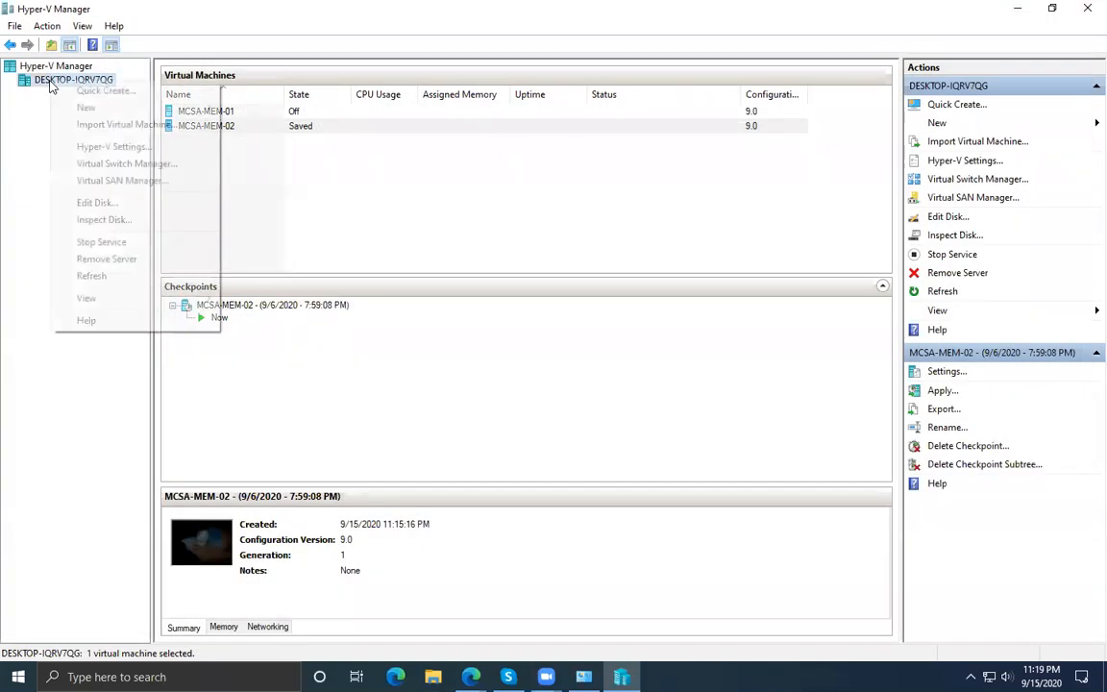
left_click(132, 133)
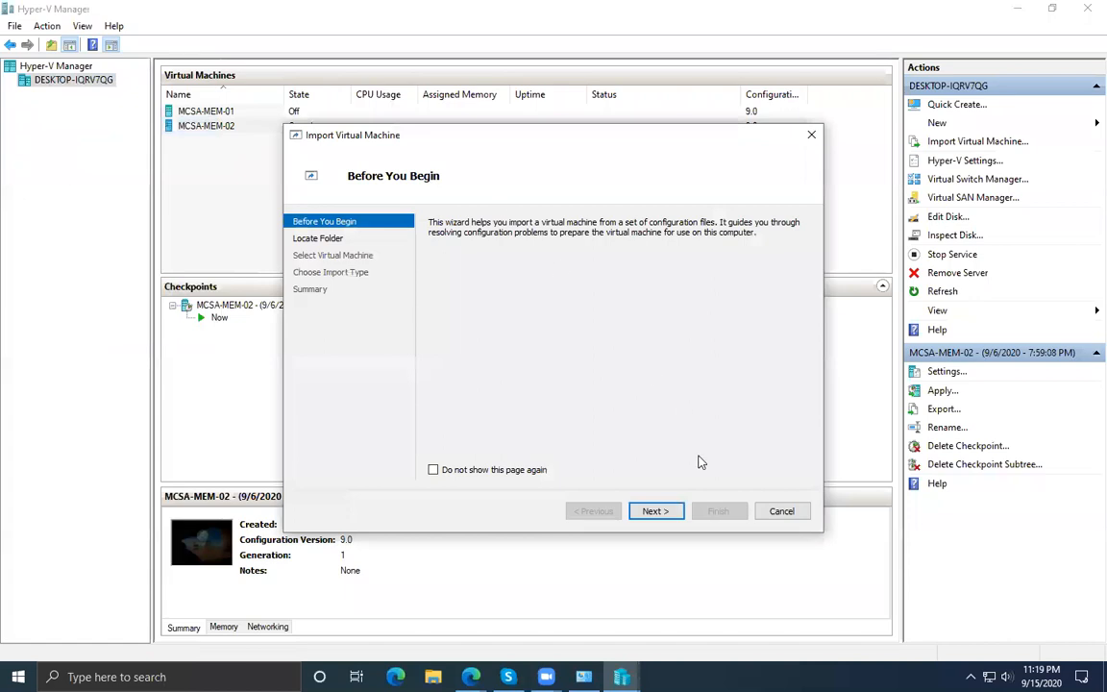
left_click(659, 512)
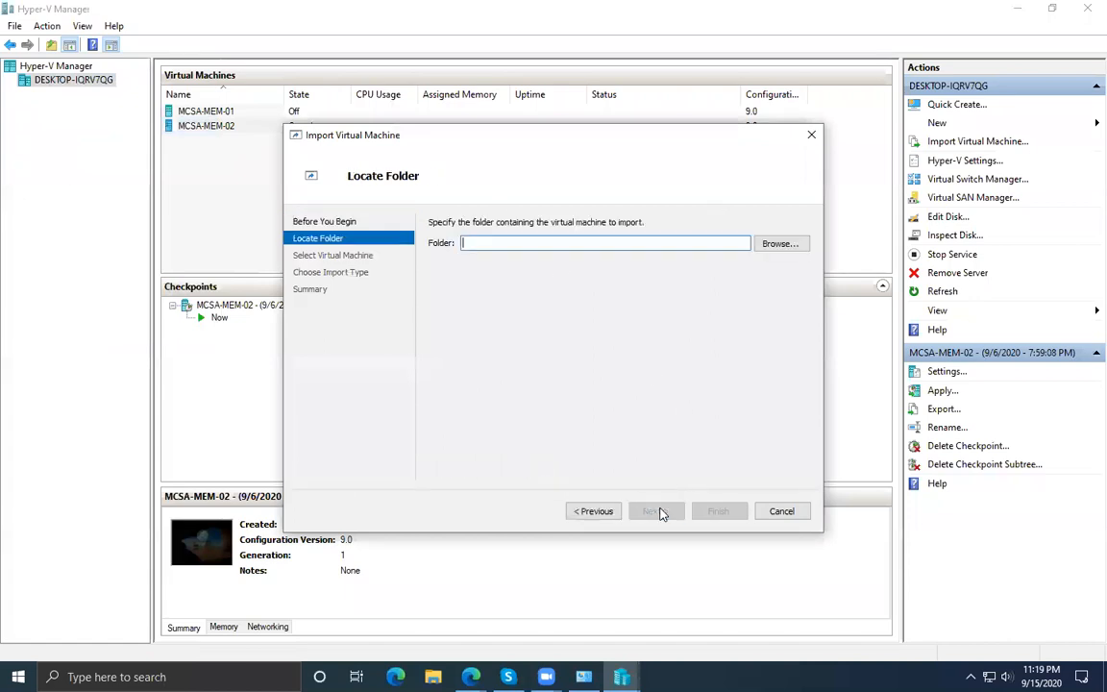
left_click(775, 243)
scroll(331, 379, "down", 2)
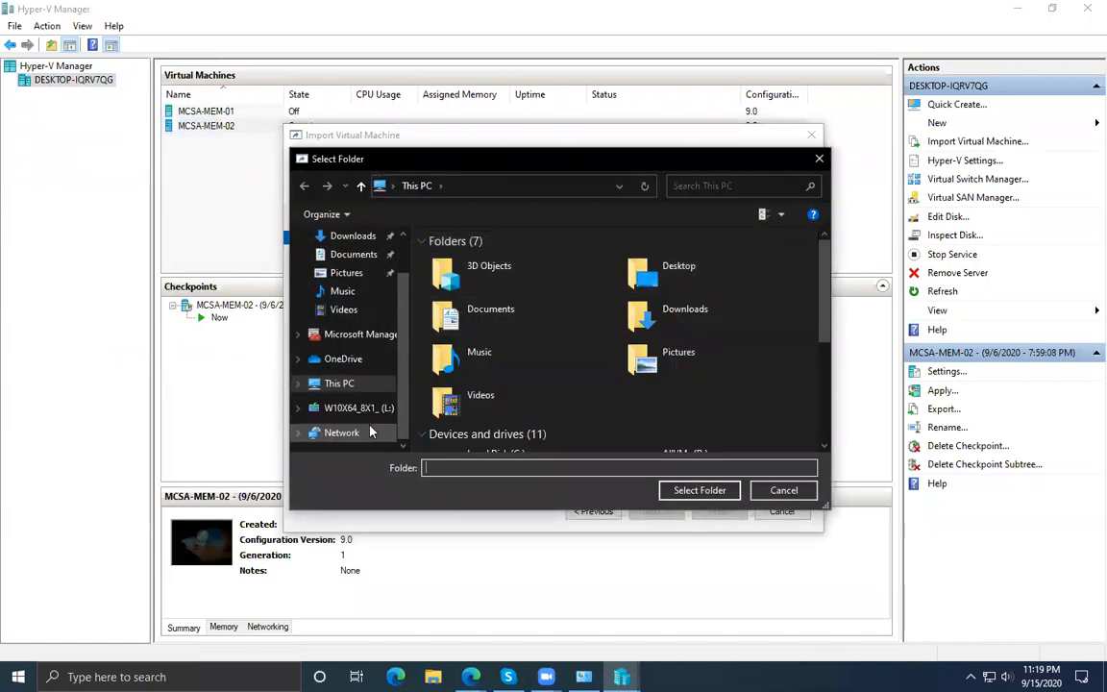
left_click(331, 383)
scroll(355, 394, "down", 3)
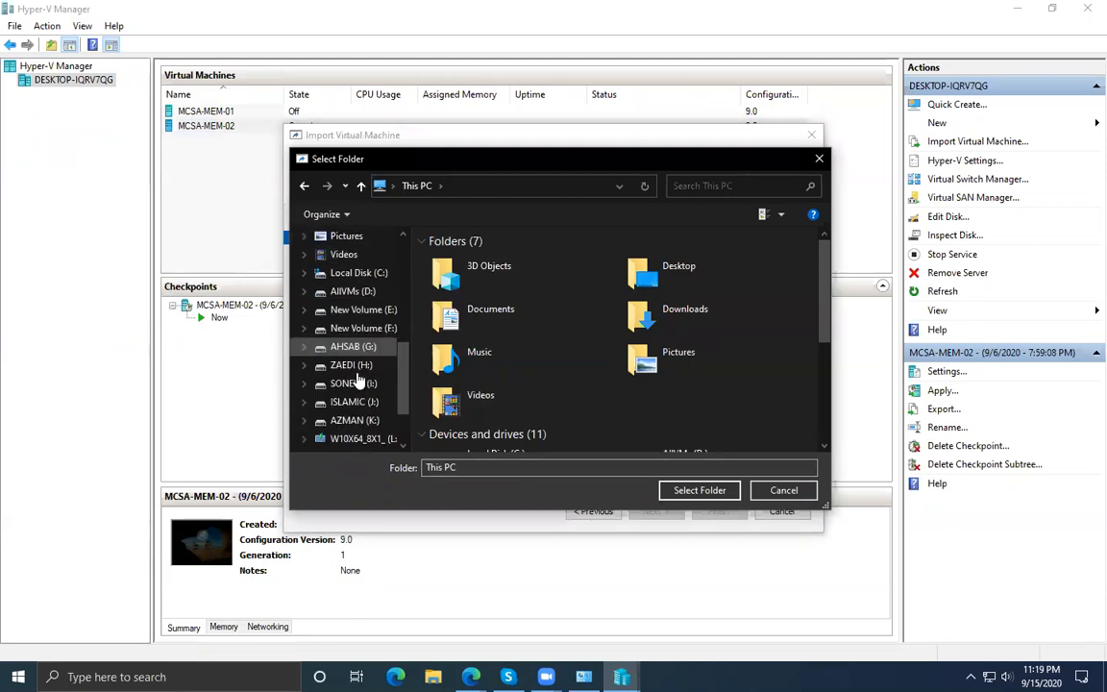
left_click(365, 438)
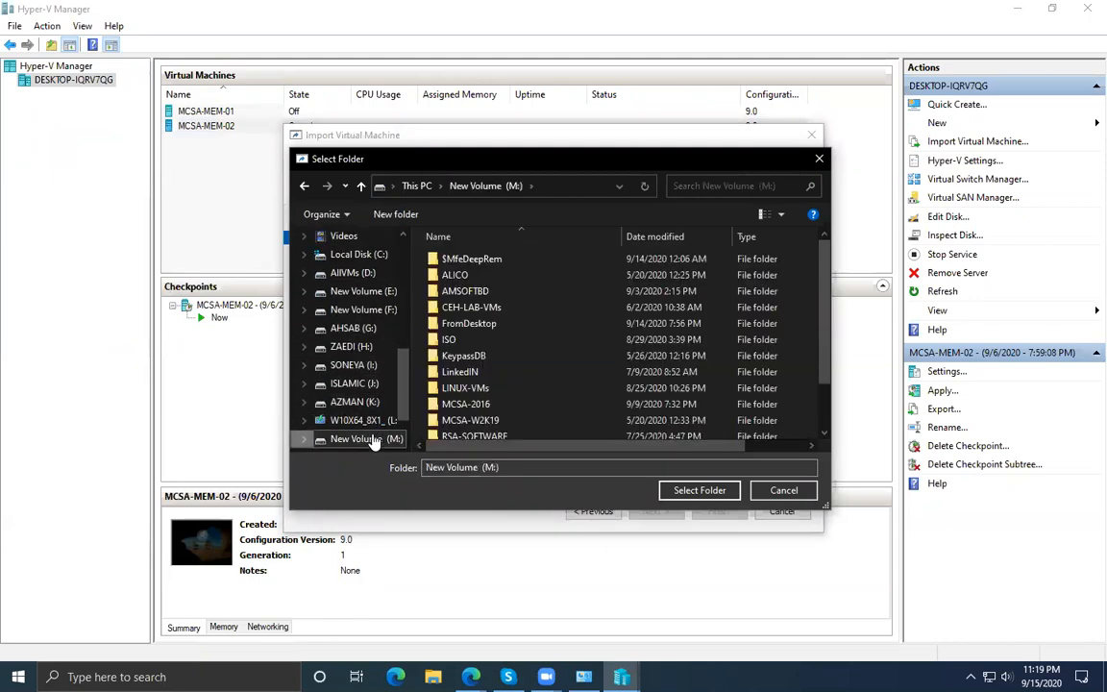
Choose M:\MCSA-2016\SRVW2K16RTR as the folder containing the virtual machine to import.
scroll(541, 381, "down", 1)
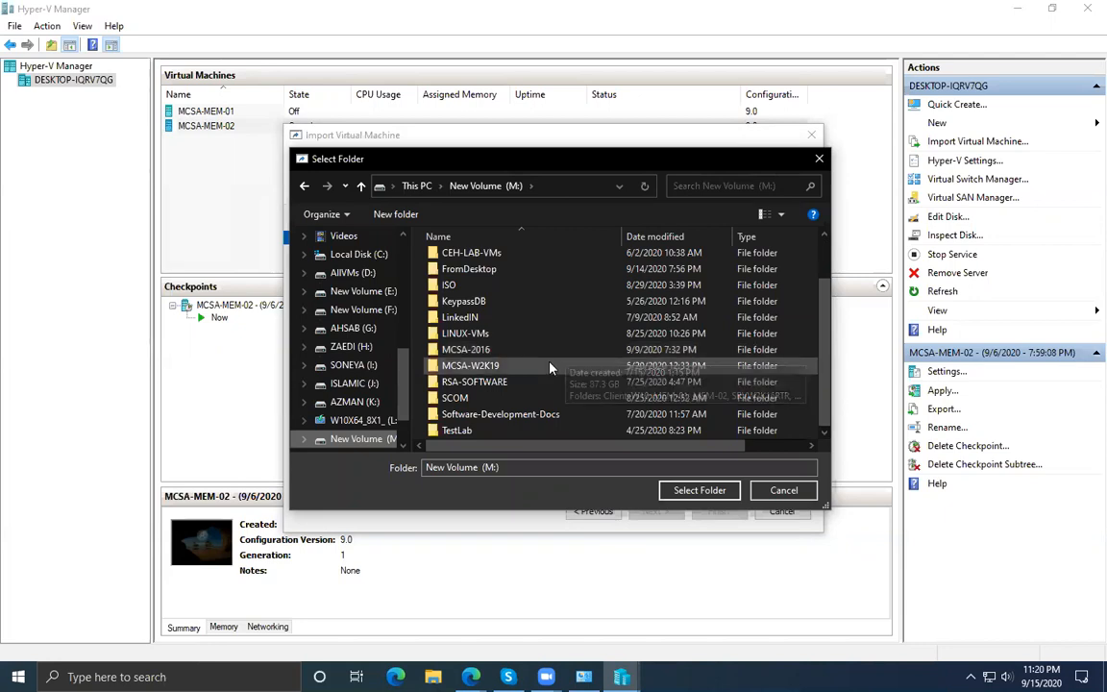
double_click(549, 365)
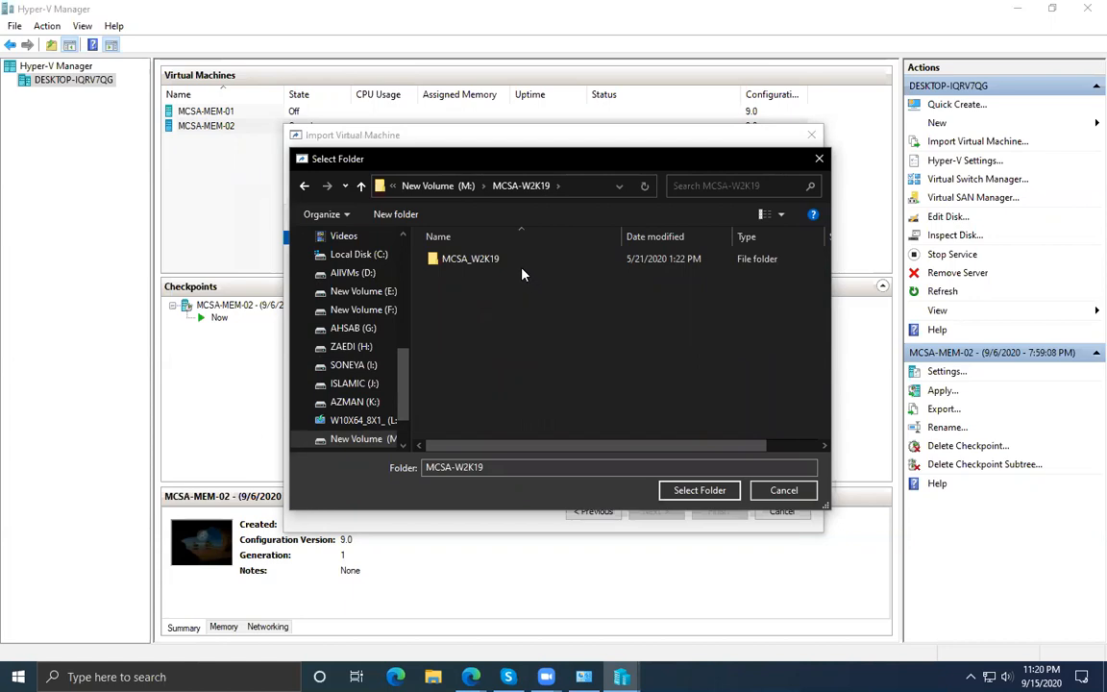
left_click(451, 186)
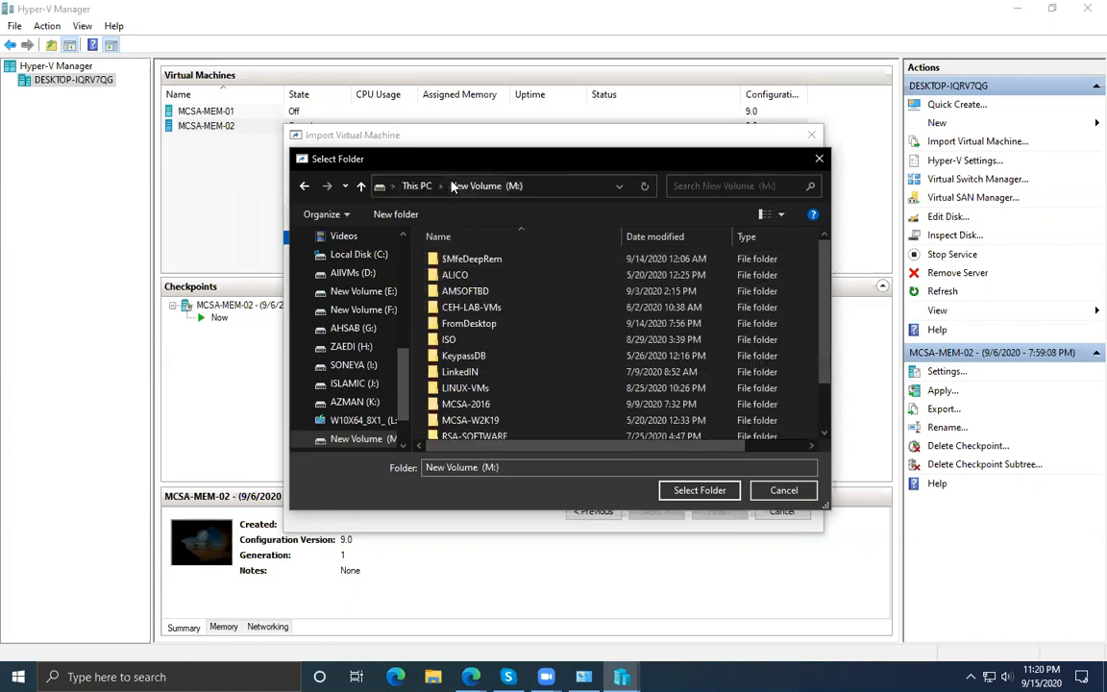
double_click(512, 408)
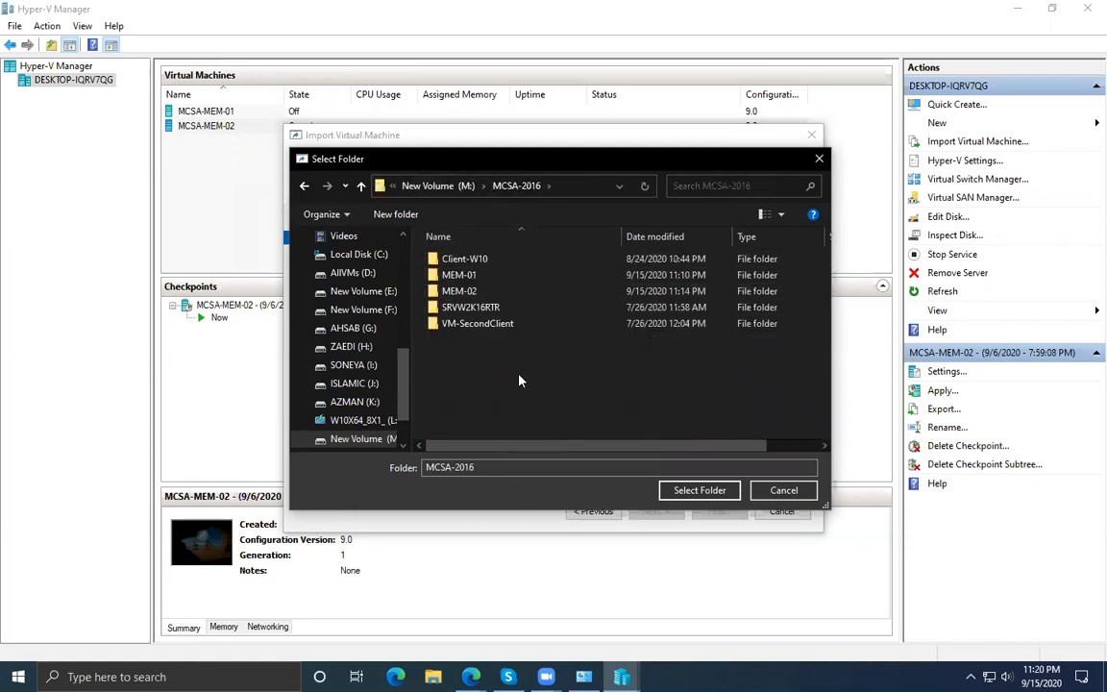
double_click(493, 308)
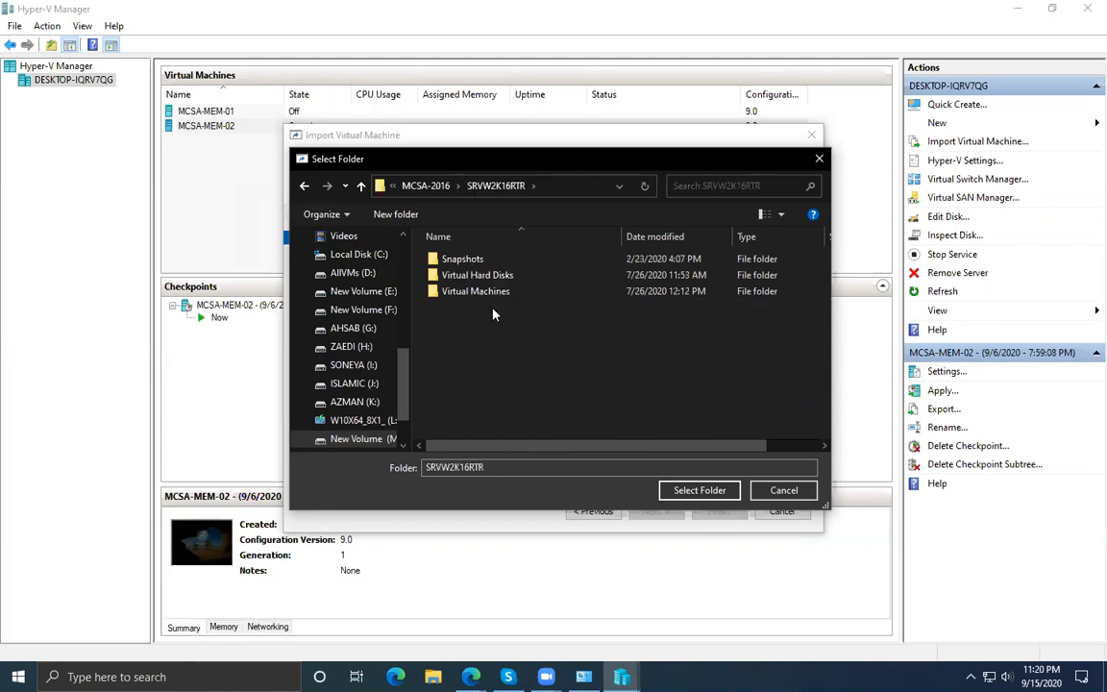
left_click(682, 488)
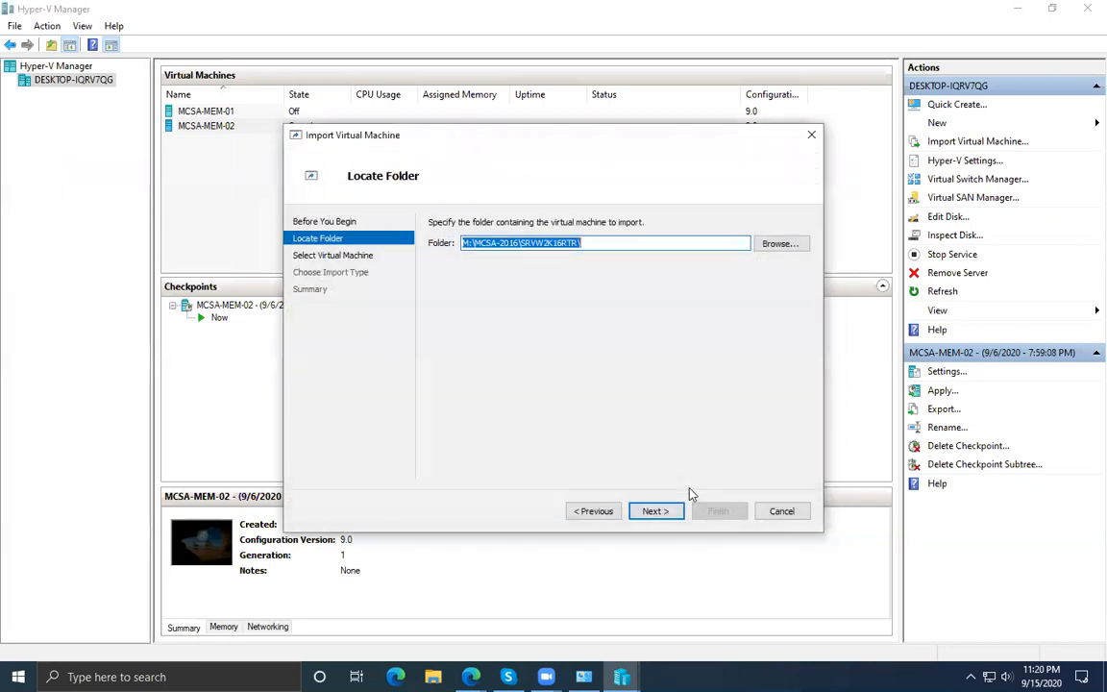
Accept MCSA-SRVW2K16RTR as the virtual machine to import, keep the default import type, and proceed to the network connection page.
left_click(663, 512)
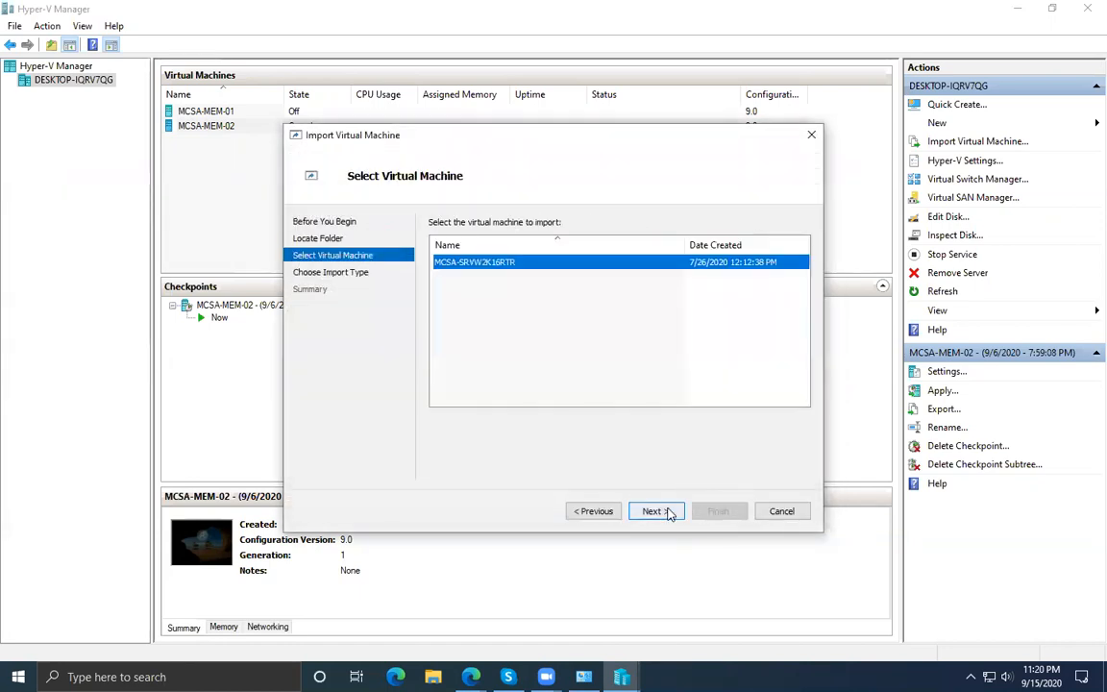
left_click(659, 513)
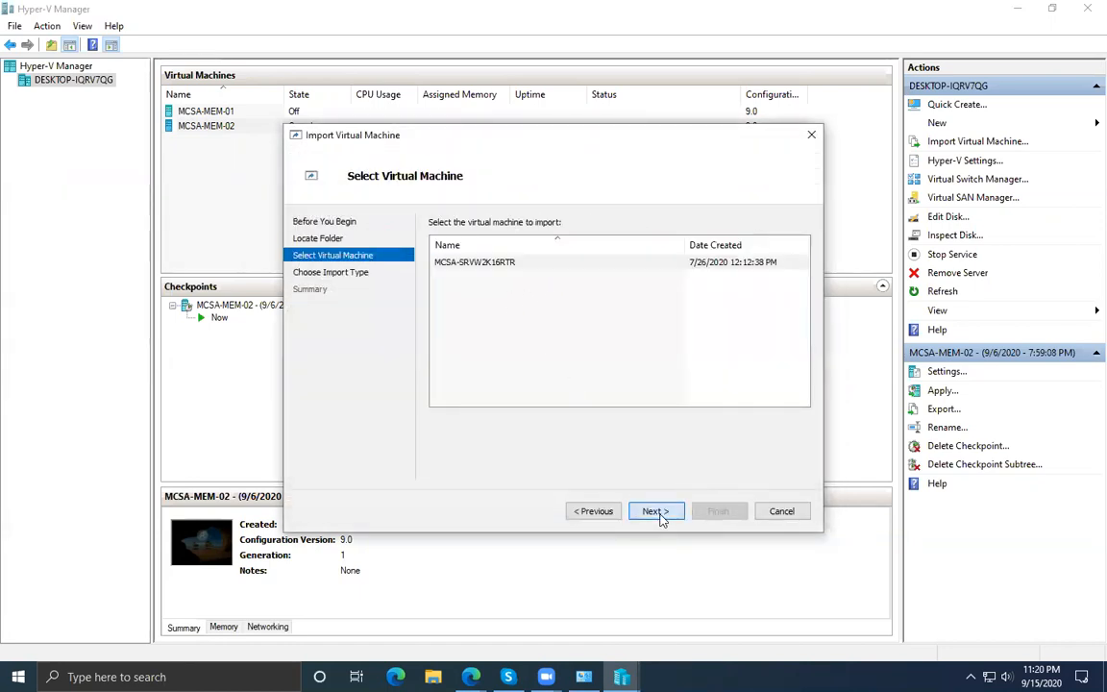
left_click(655, 511)
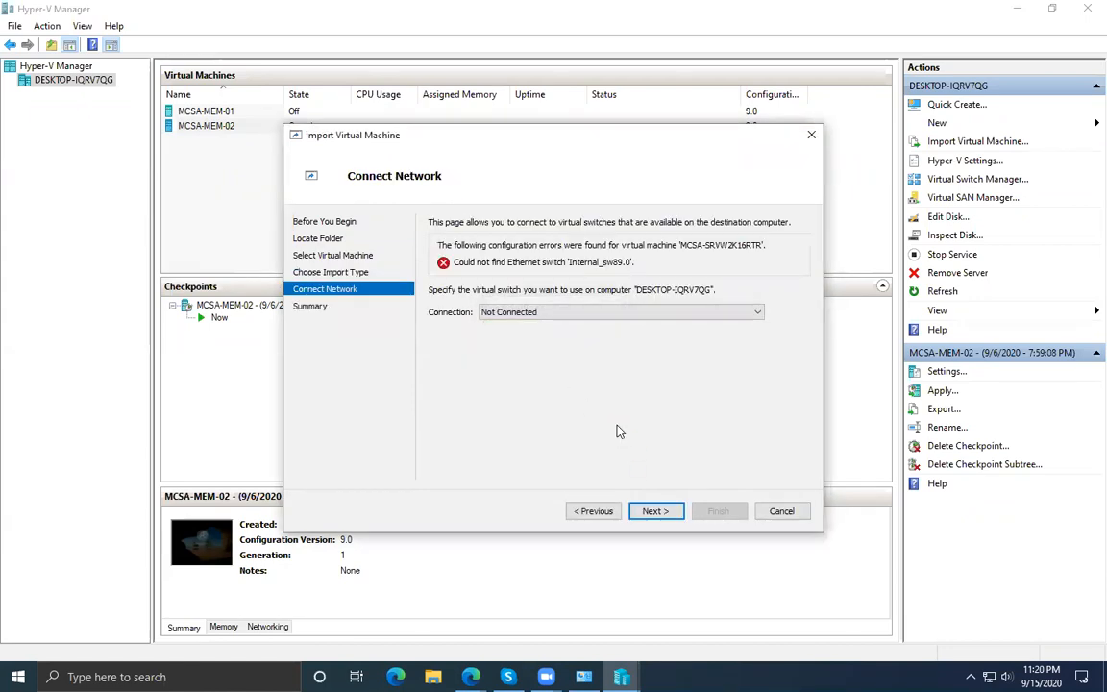
Connect MCSA-SRVW2K16RTR to the BR-EX virtual switch in place of the missing Internal_sw89.0 and complete the import.
left_click(577, 312)
left_click(543, 348)
left_click(677, 512)
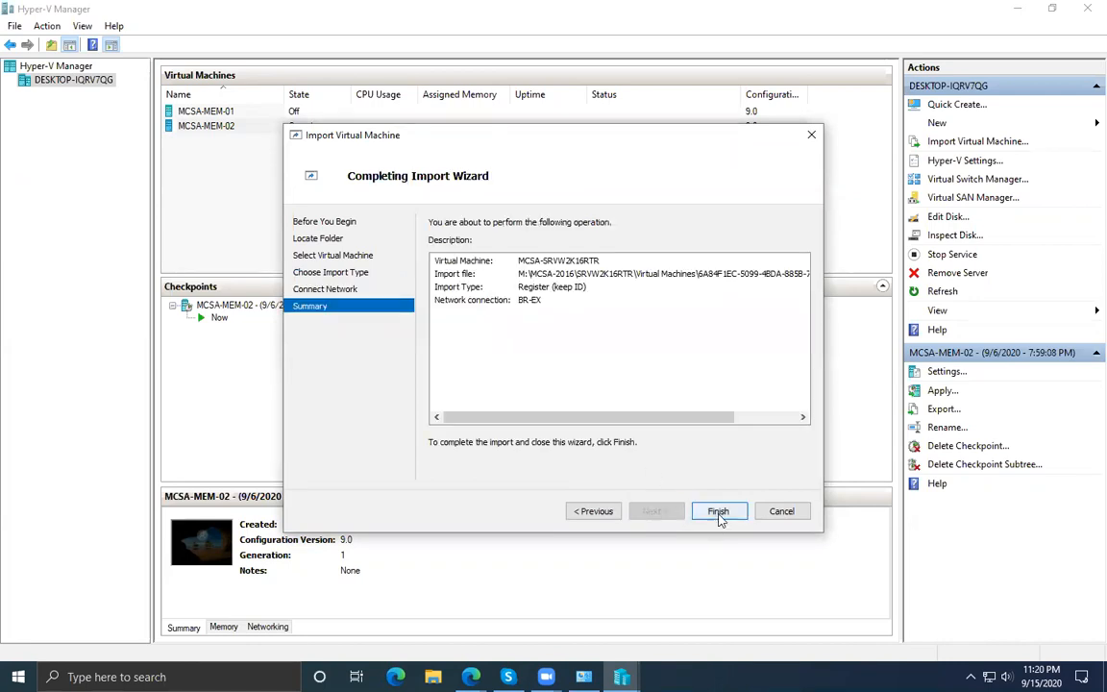
left_click(719, 512)
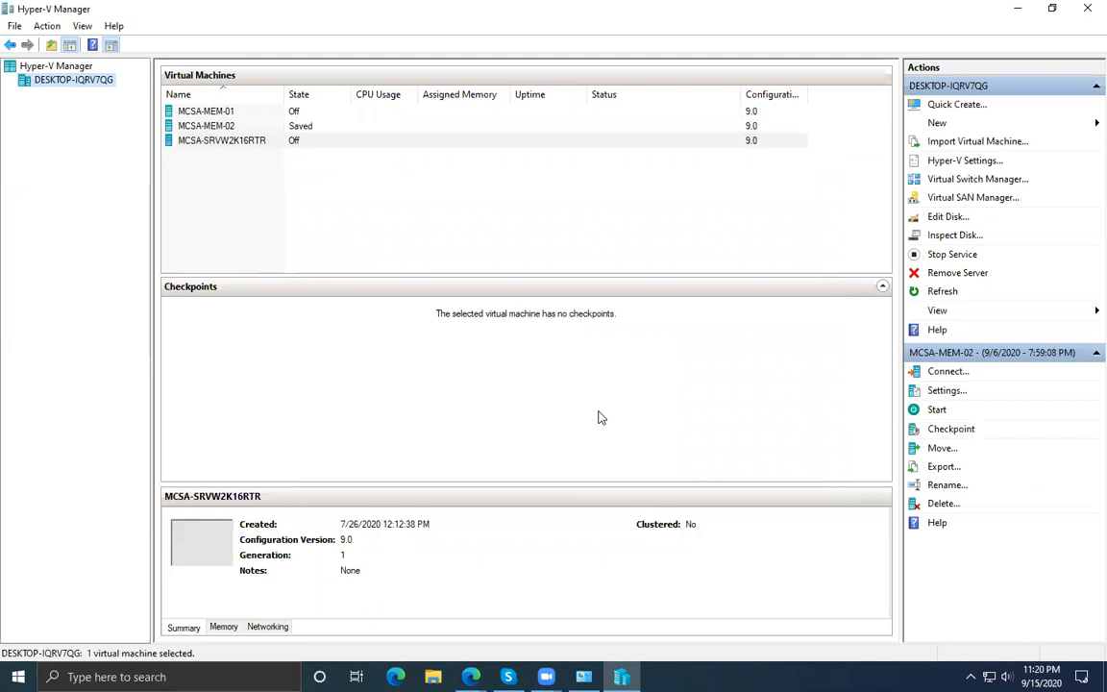
Check the memory settings of MCSA-SRVW2K16RTR and close its settings without changing anything.
right_click(202, 140)
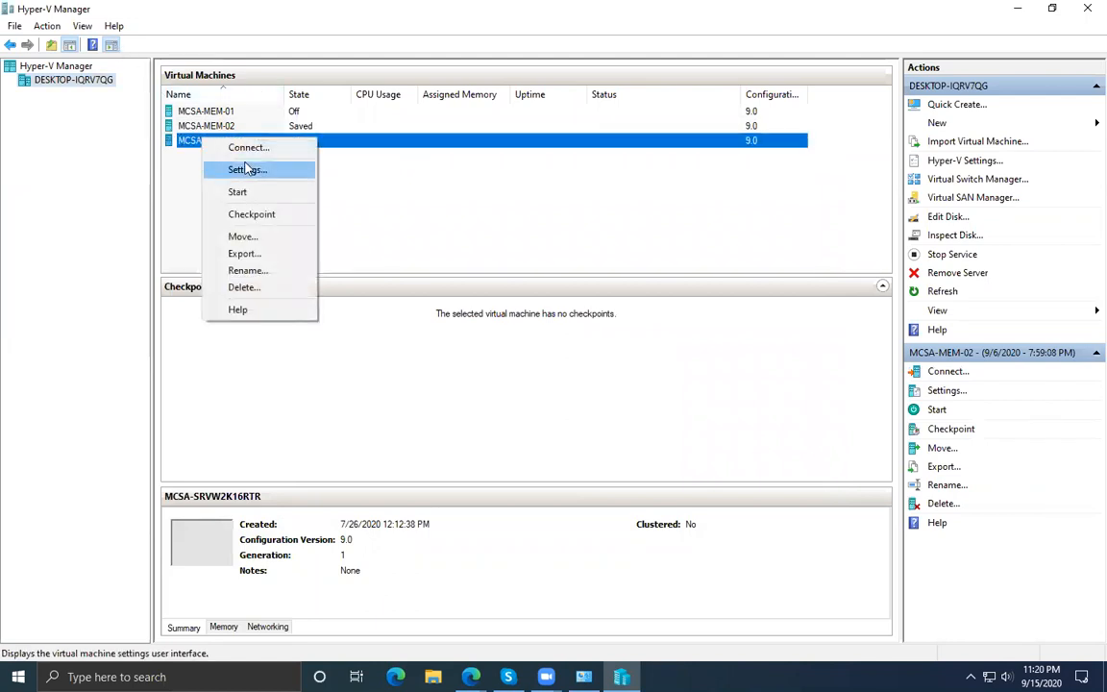
left_click(247, 169)
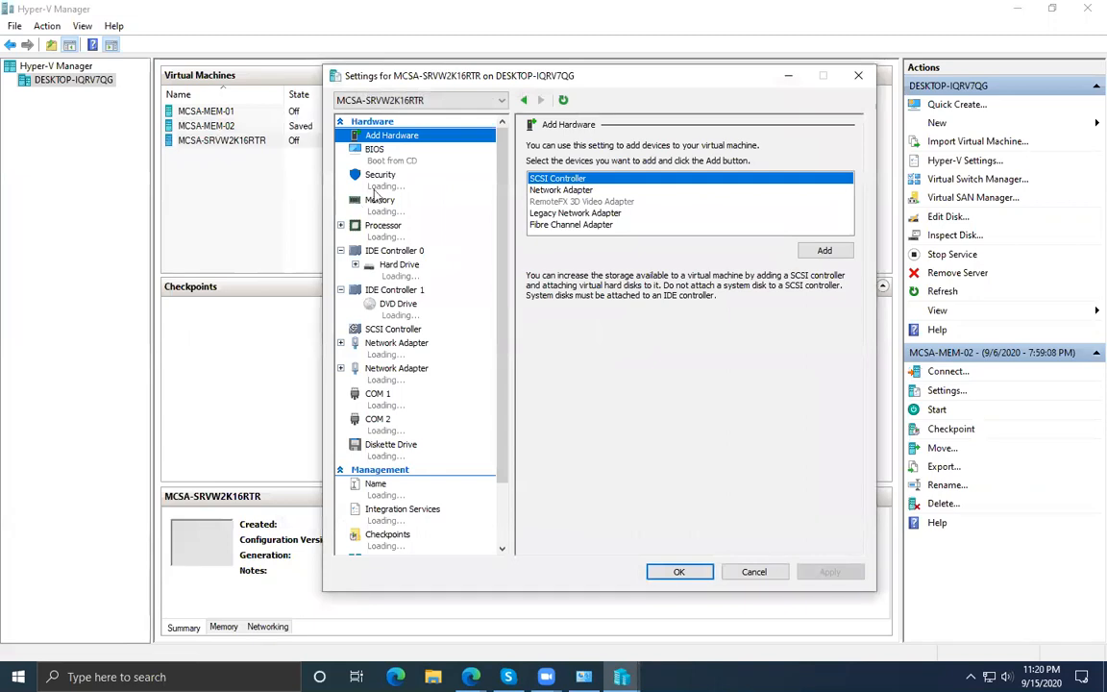
left_click(380, 203)
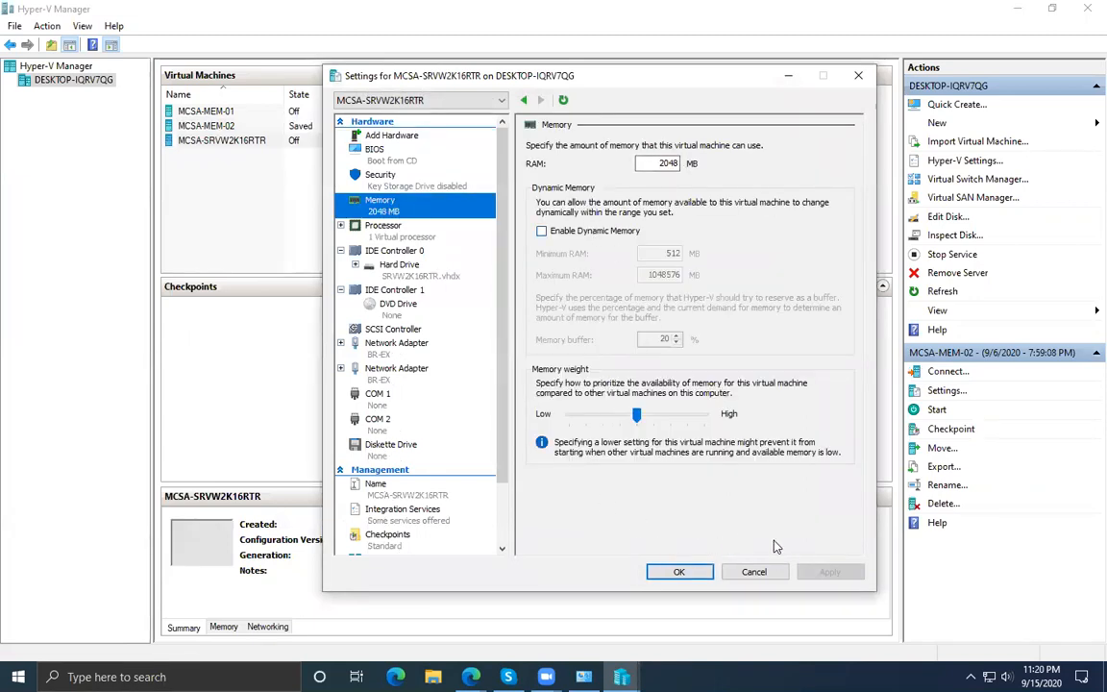
left_click(753, 572)
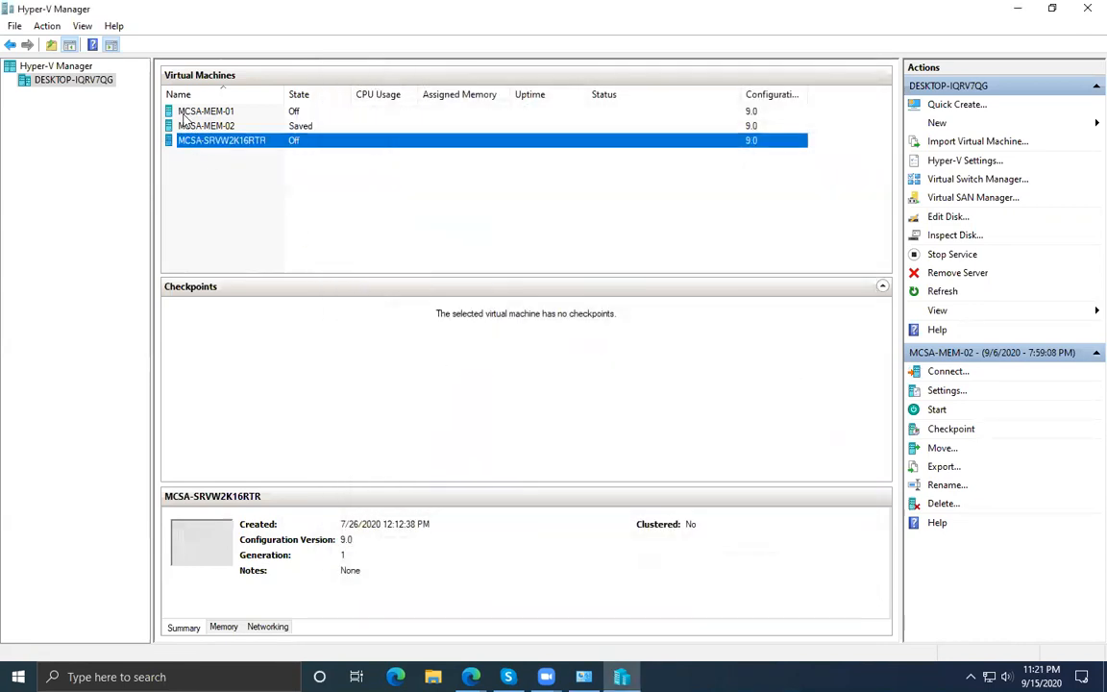
Open the settings of MCSA-MEM-02 to review them, then close them without making changes.
left_click(196, 127)
right_click(195, 132)
left_click(234, 157)
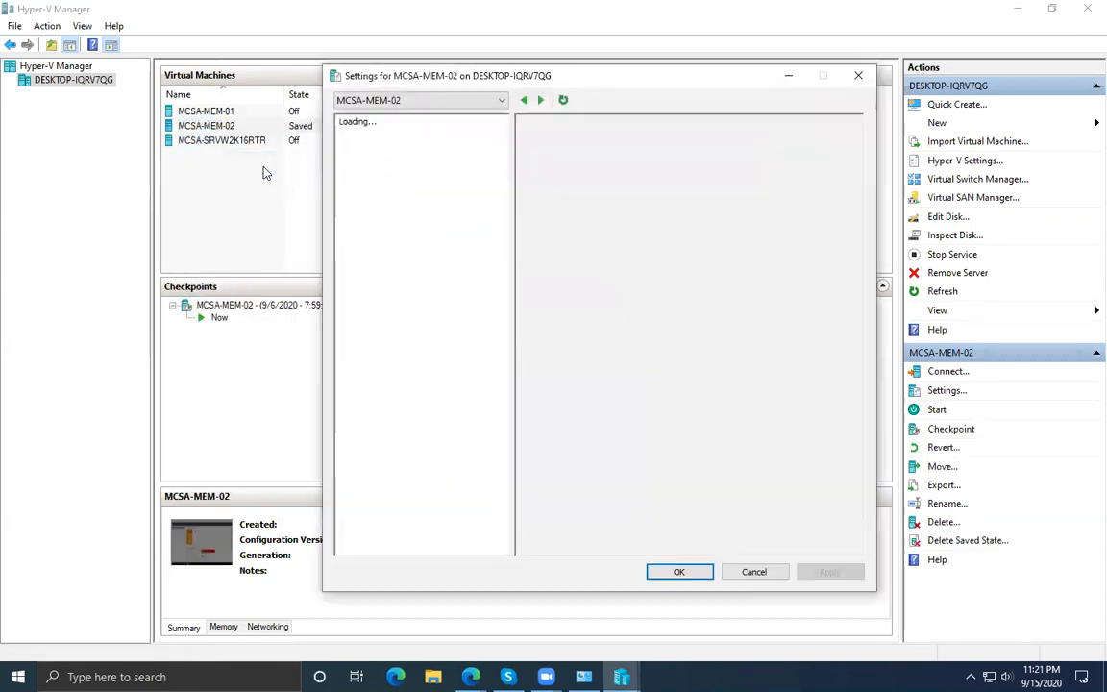
left_click(755, 573)
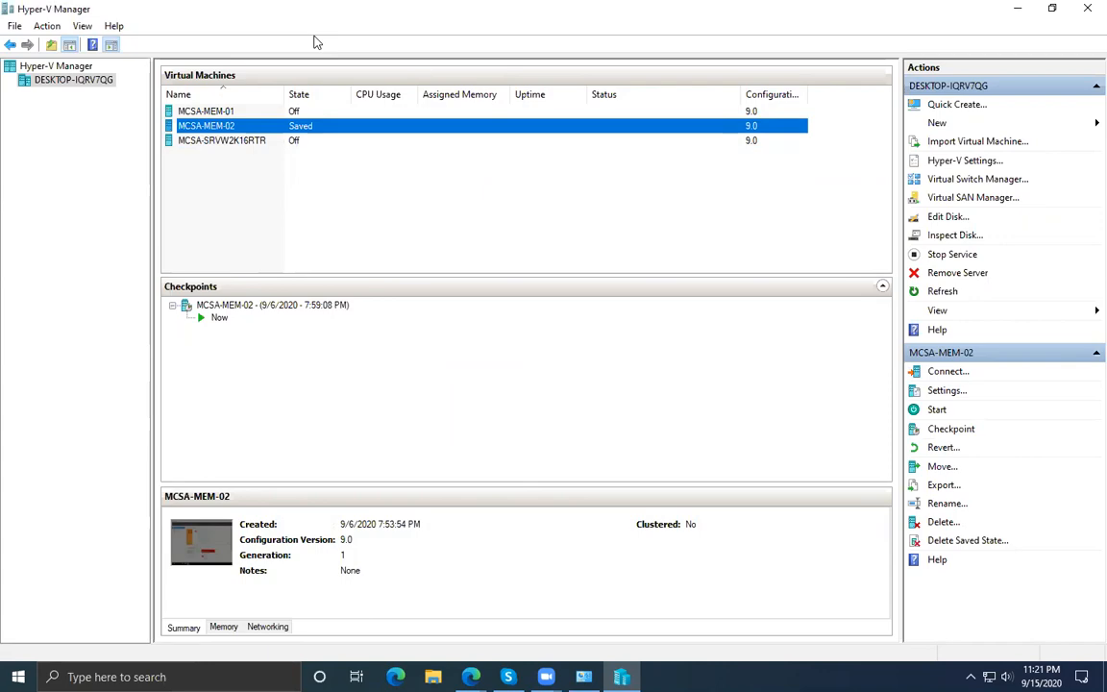
Show the desktop, switch to Skype to read the open conversation, and minimize Skype again.
key("super+d")
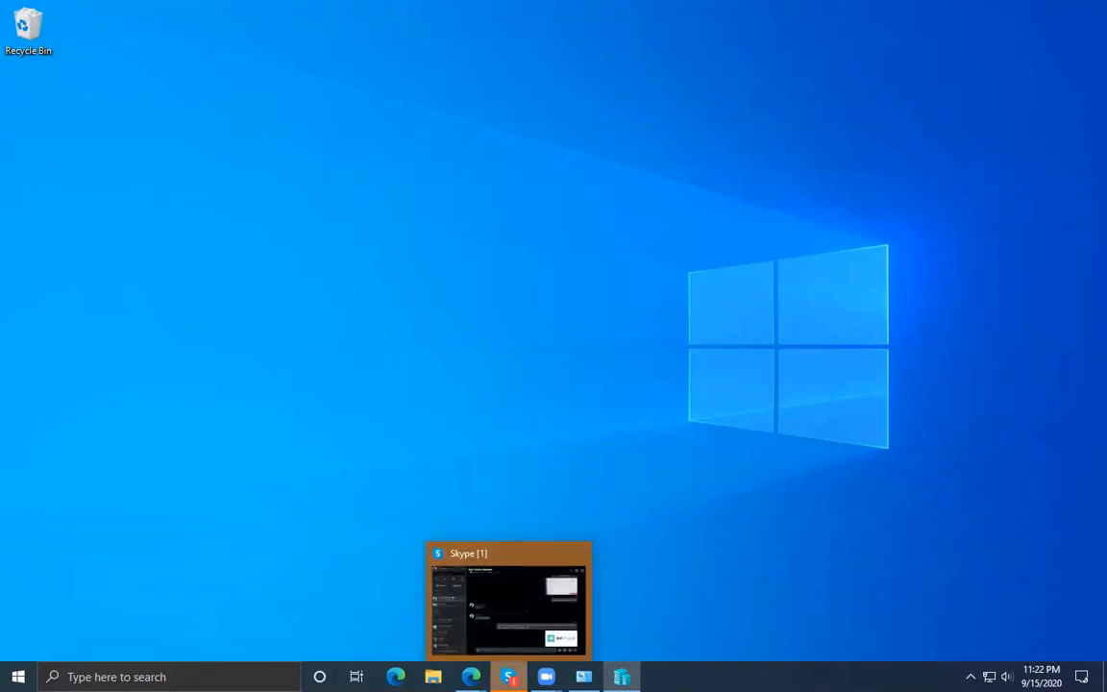
left_click(508, 676)
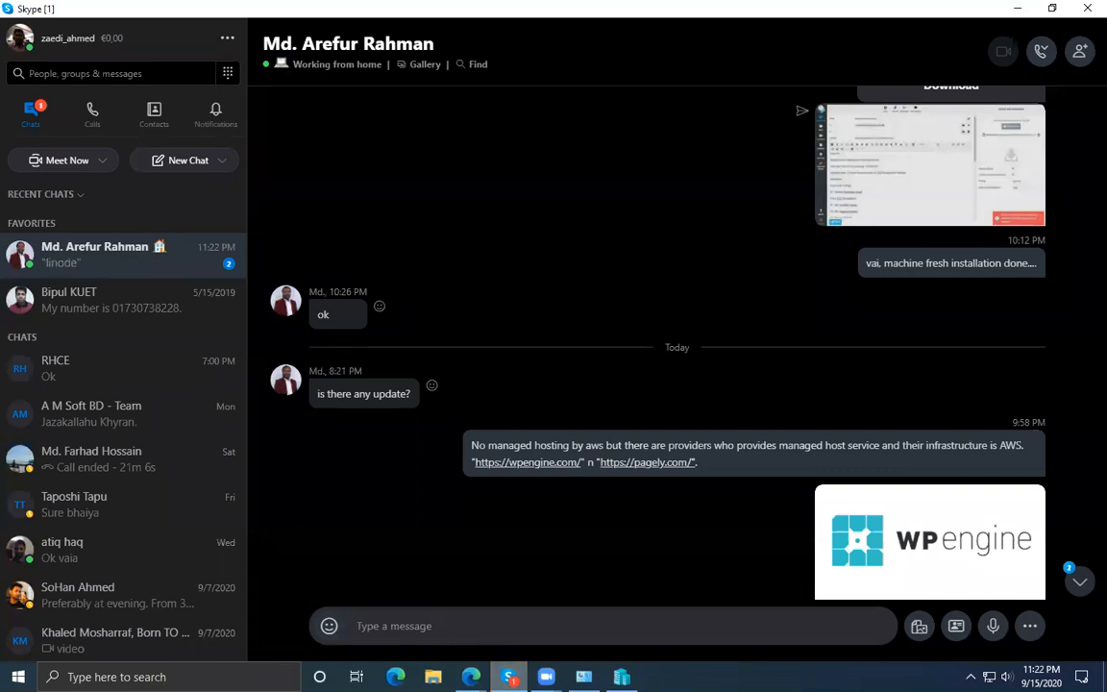
scroll(649, 520, "down", 1)
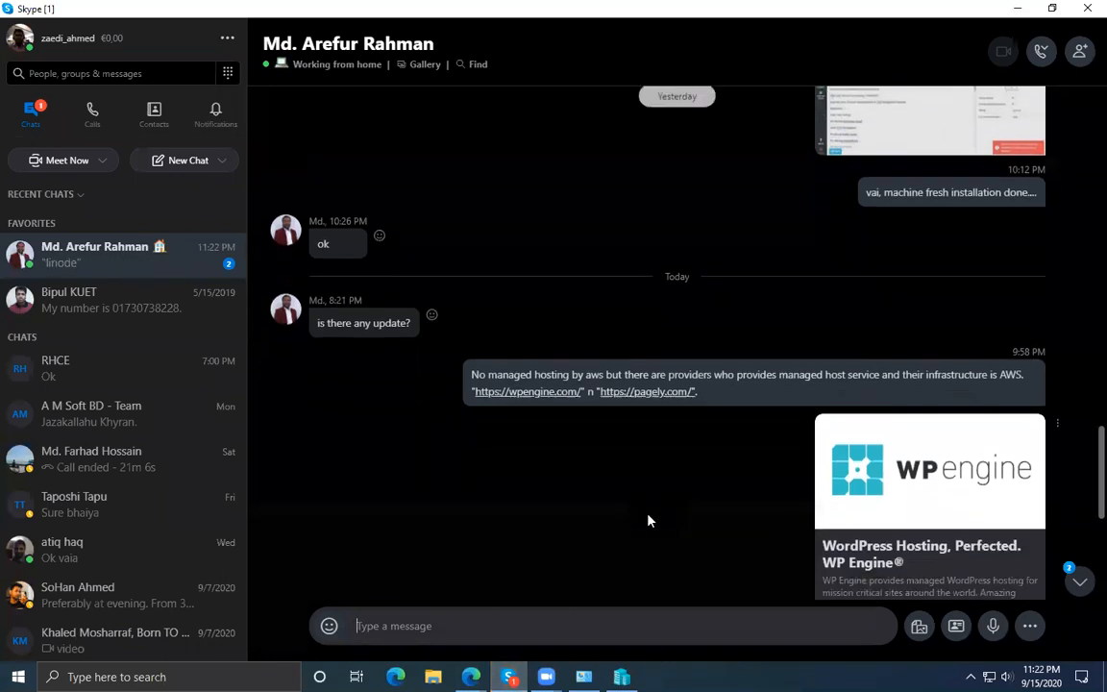
left_click(1015, 9)
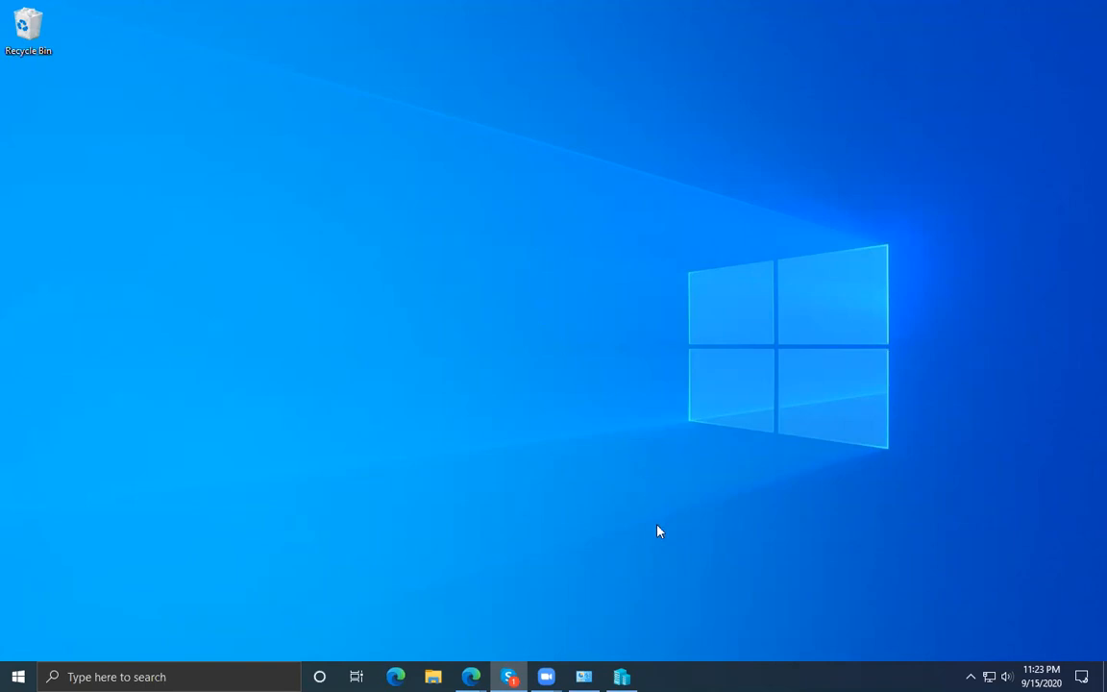
mouse_move(622, 676)
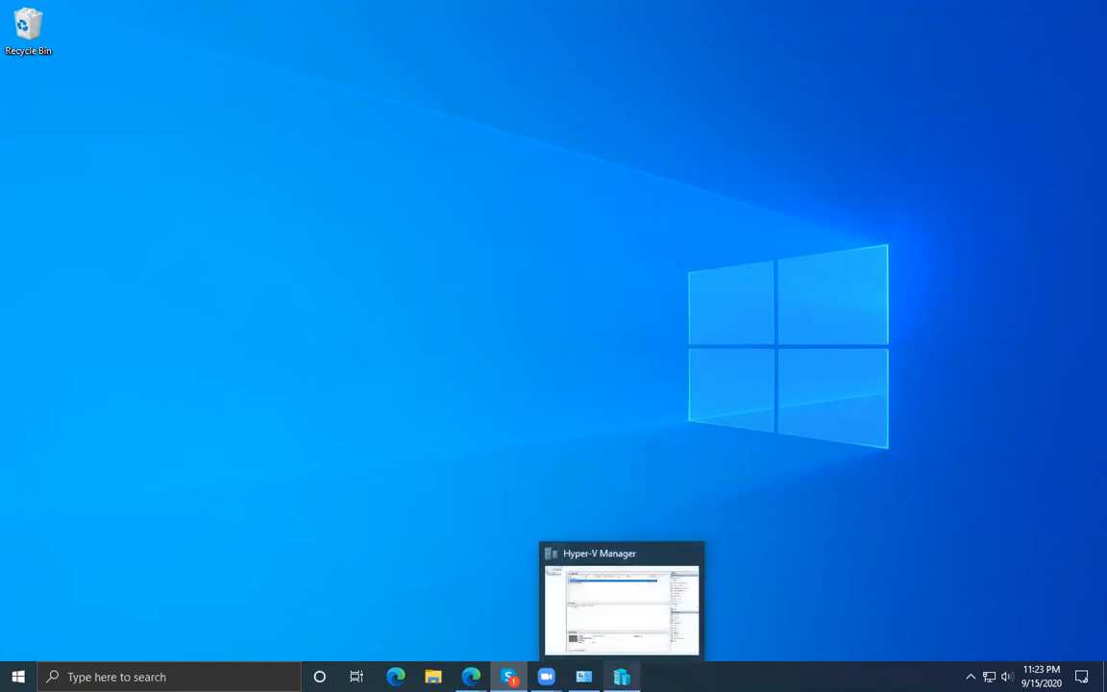